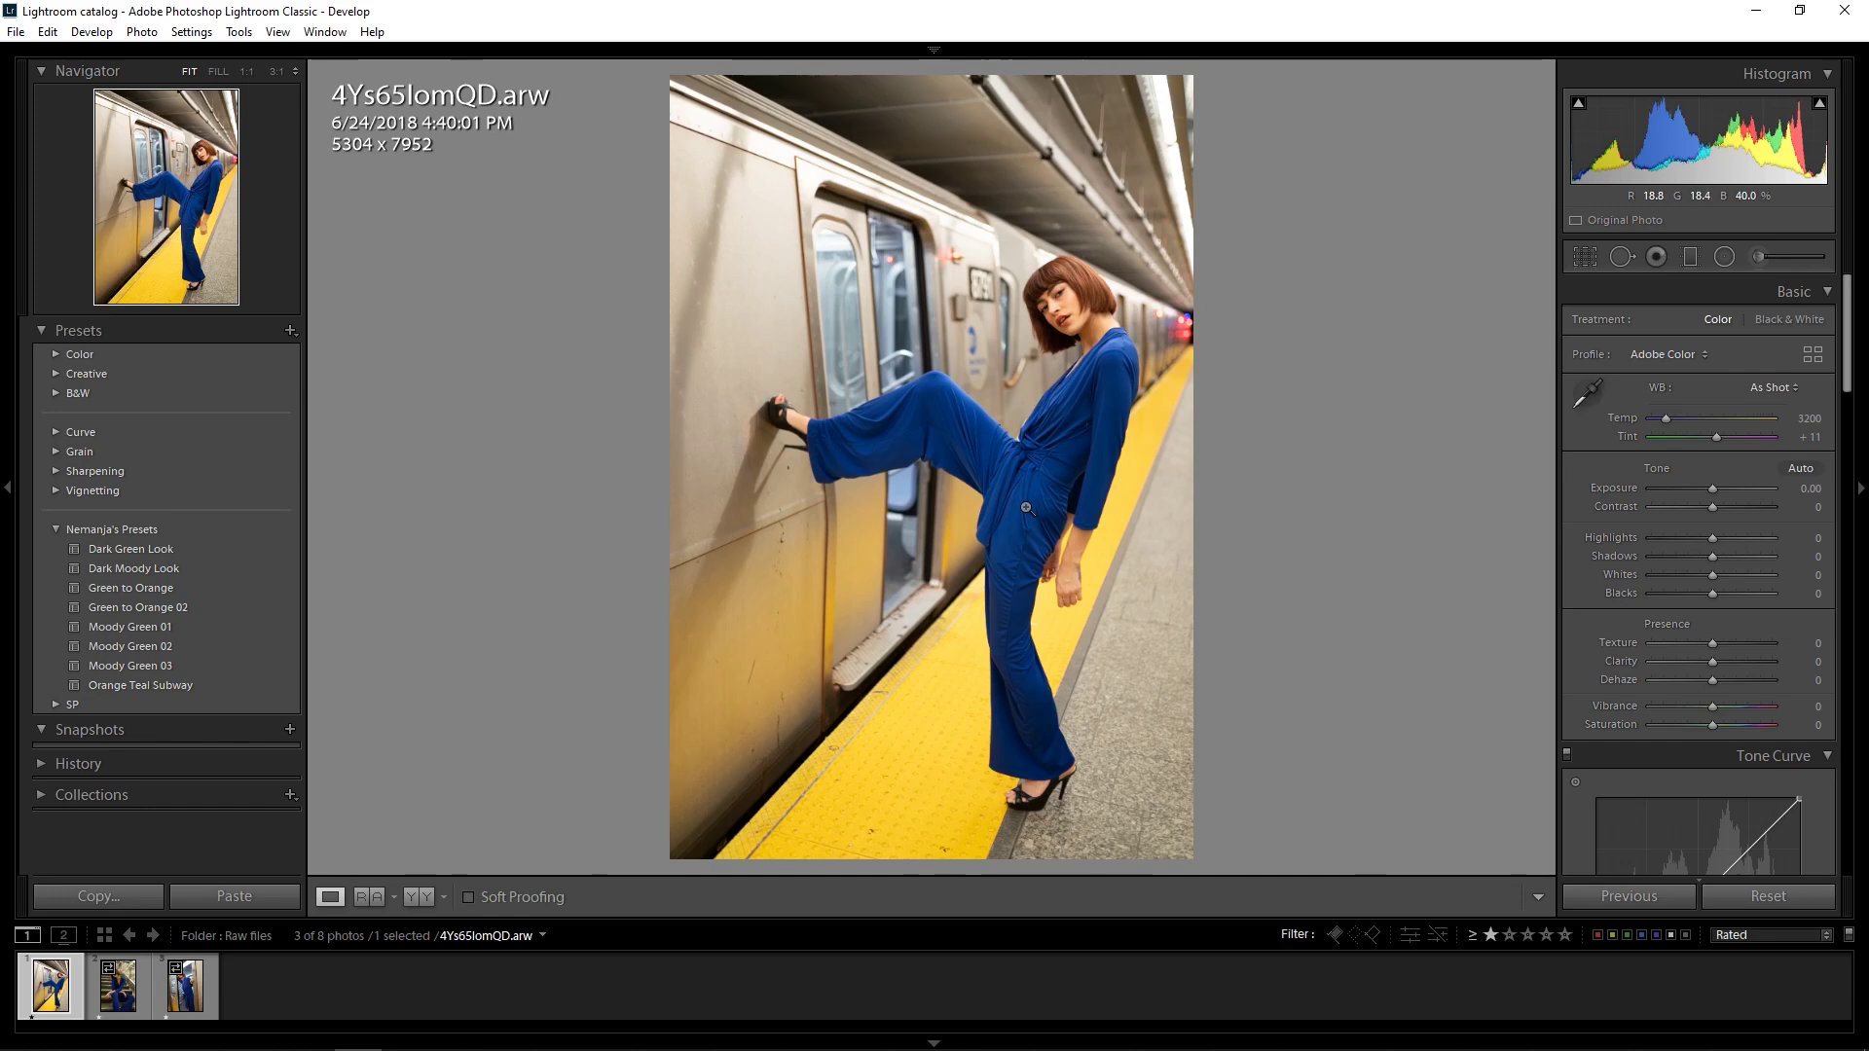
# Step: Set a custom white balance by sampling a neutral area on the side of the train
pyautogui.moveTo(1853, 335); pyautogui.dragTo(1863, 399)
pyautogui.scroll(5, 1760, 355)
pyautogui.click(1592, 393)
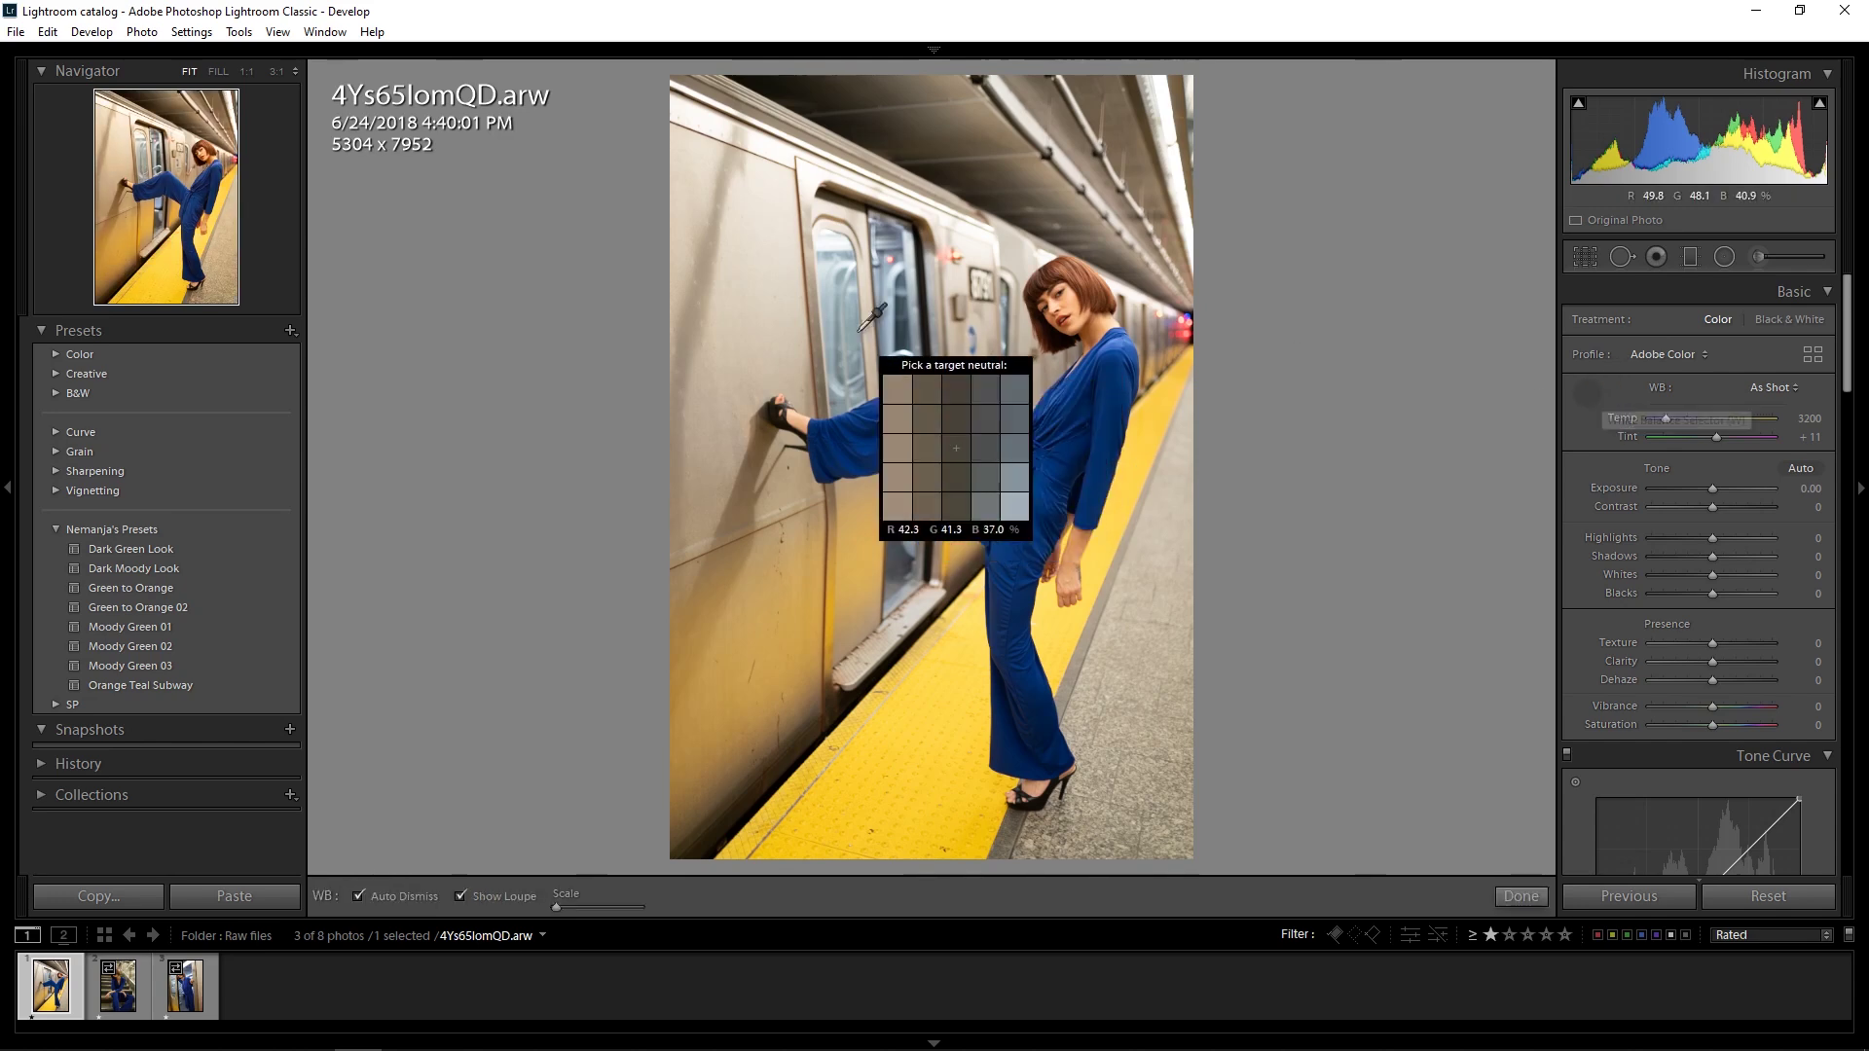
pyautogui.click(758, 303)
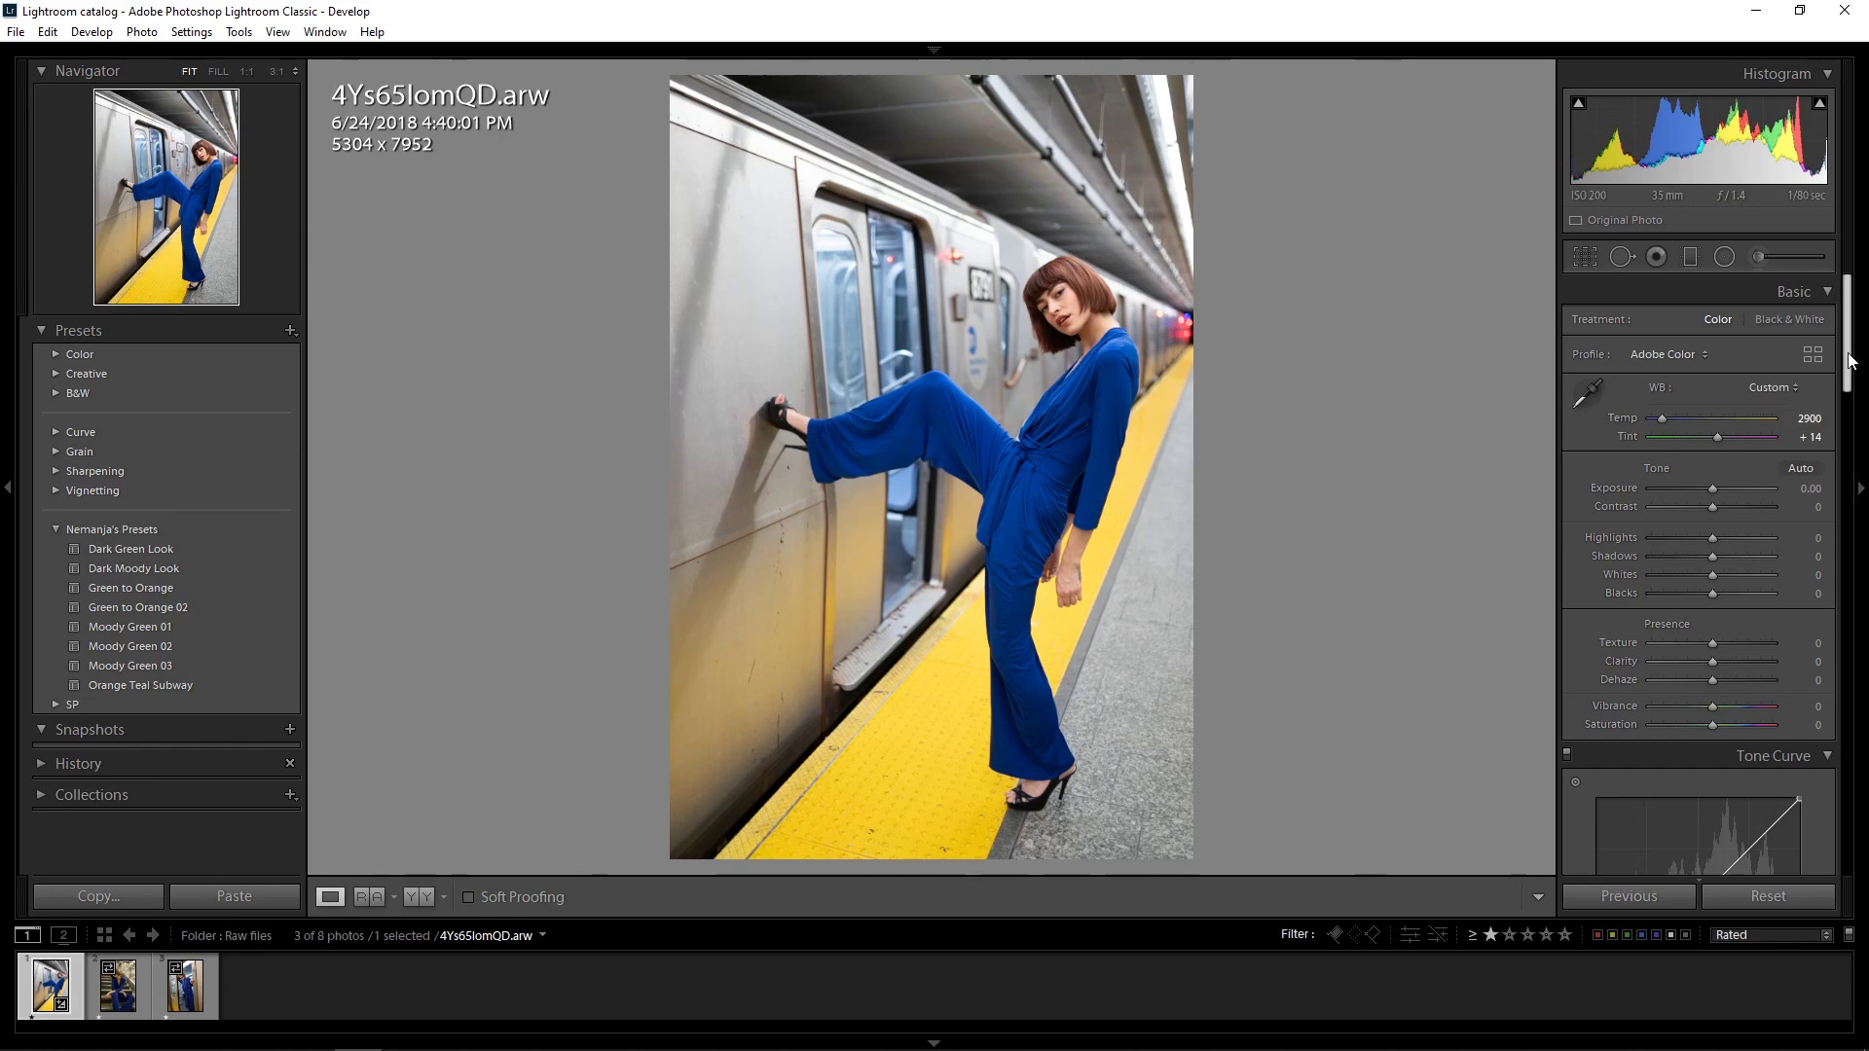
# Step: Set the HSL hue of Yellow to -100, Blue to -63 and Purple to +100
pyautogui.moveTo(1850, 361); pyautogui.dragTo(1850, 403)
pyautogui.scroll(-8, 1853, 406)
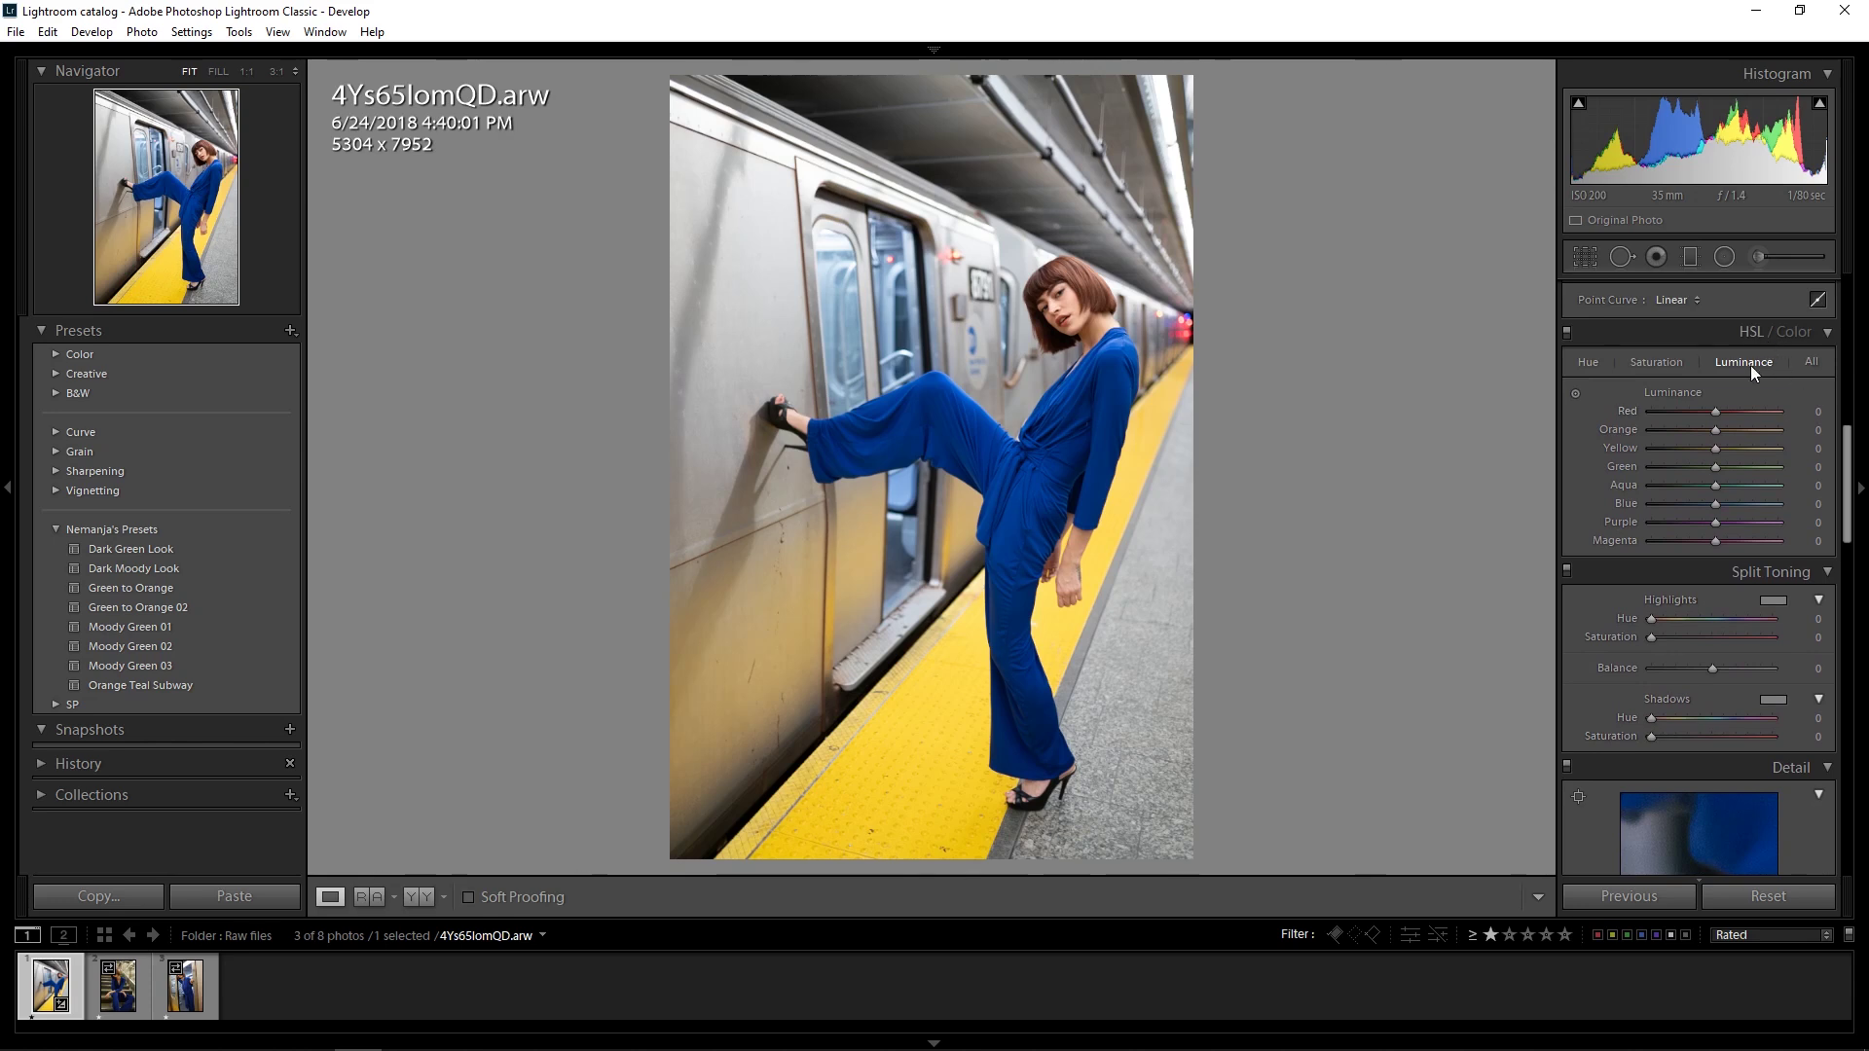
pyautogui.click(1587, 364)
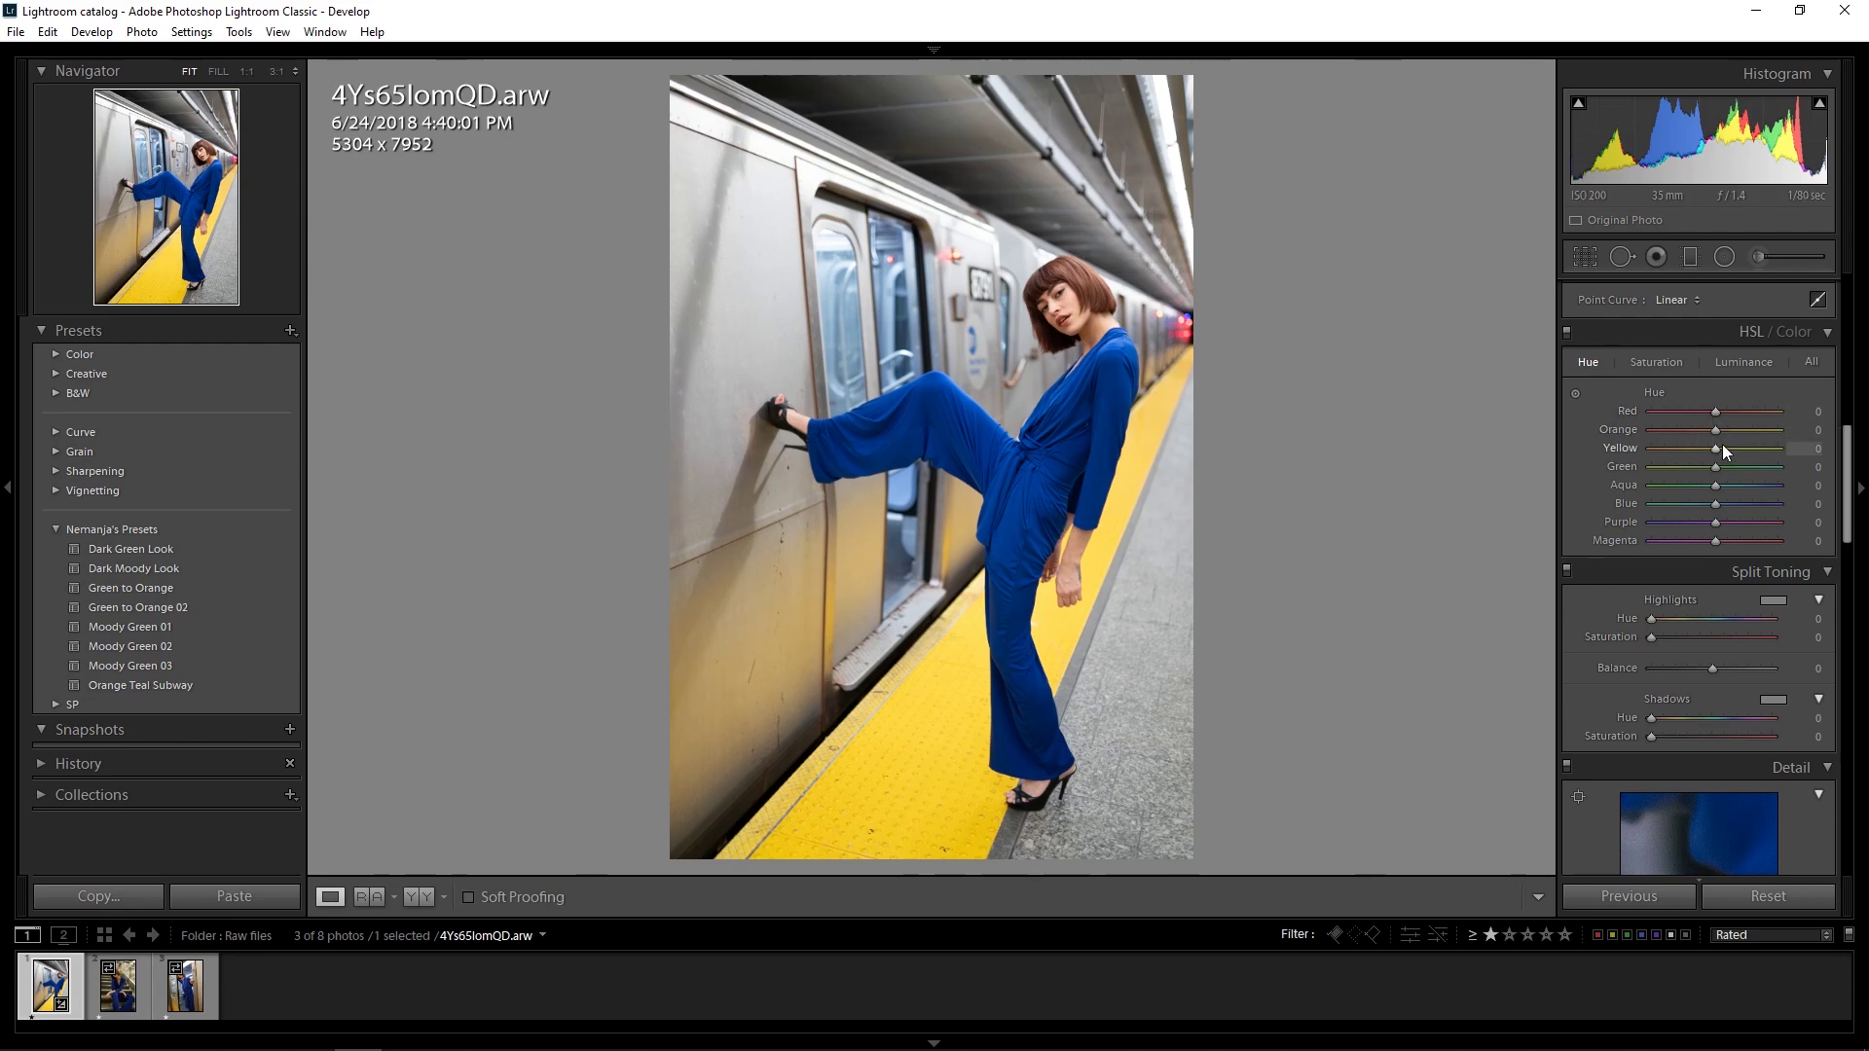
pyautogui.moveTo(1714, 445); pyautogui.dragTo(1642, 457)
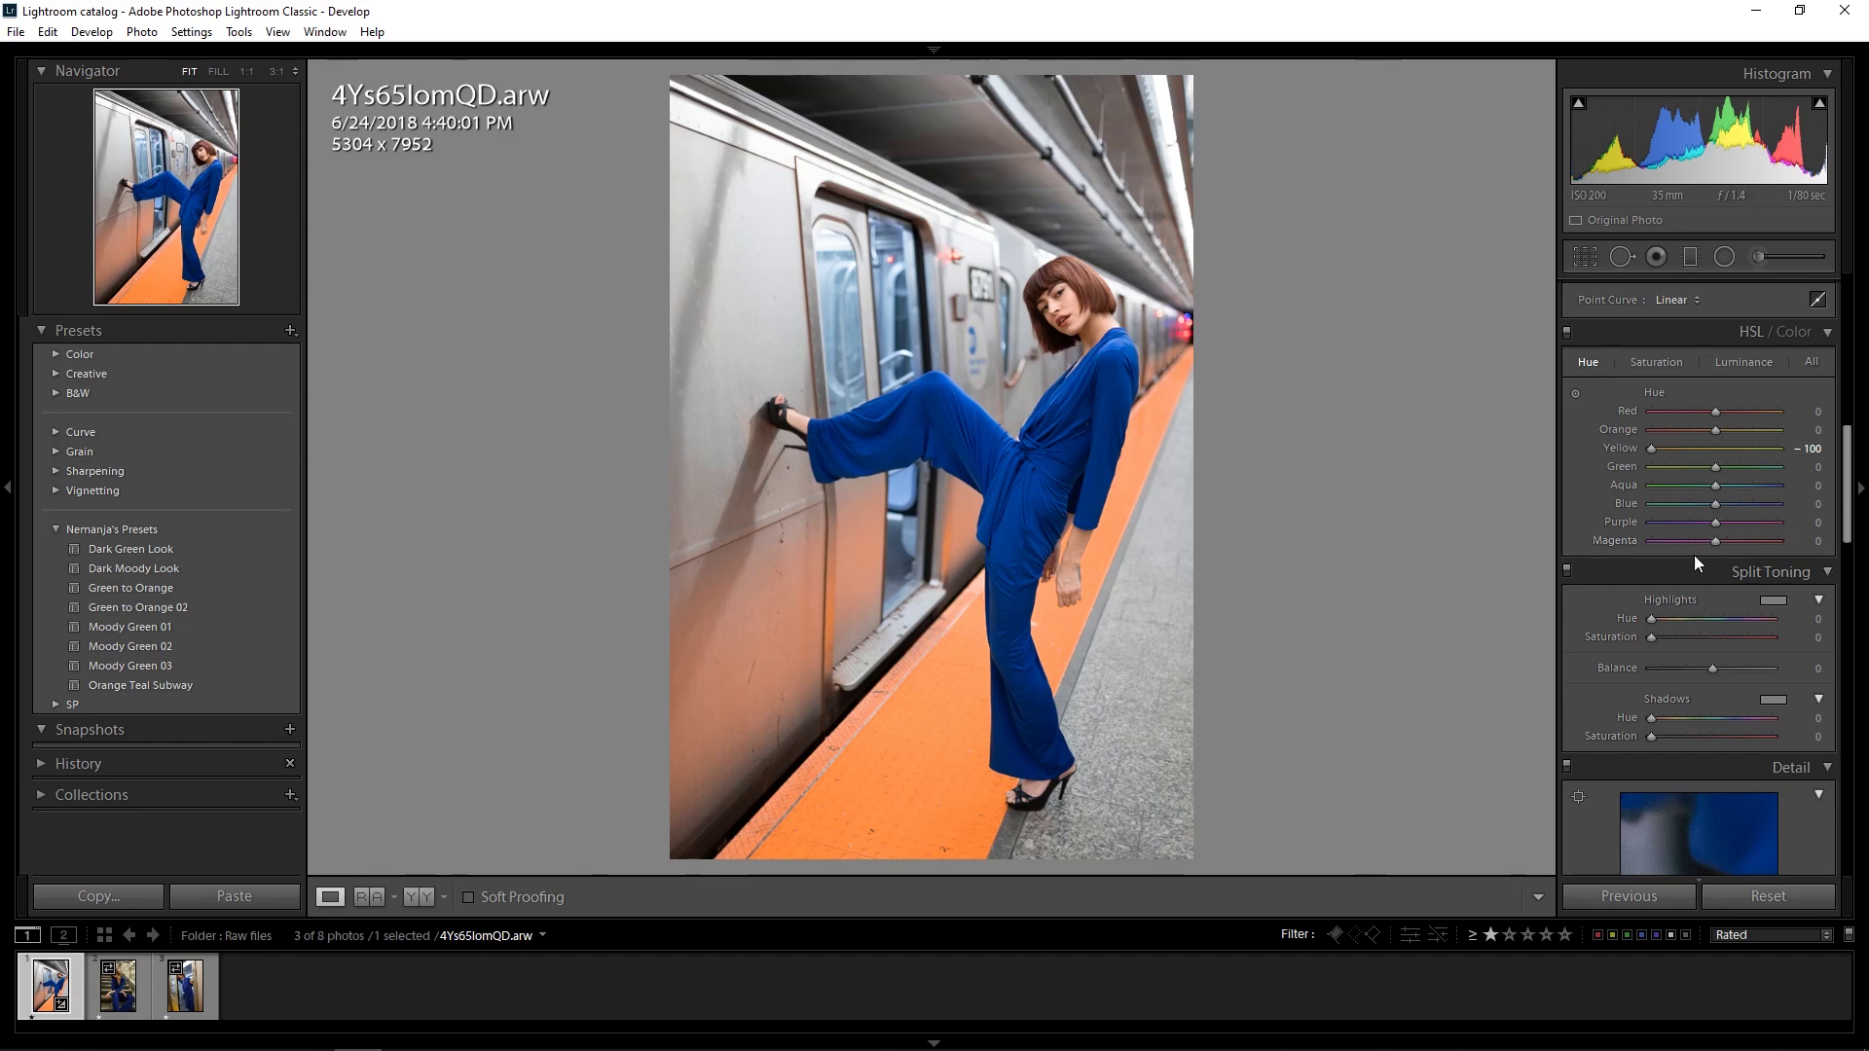
pyautogui.moveTo(1715, 504); pyautogui.dragTo(1675, 515)
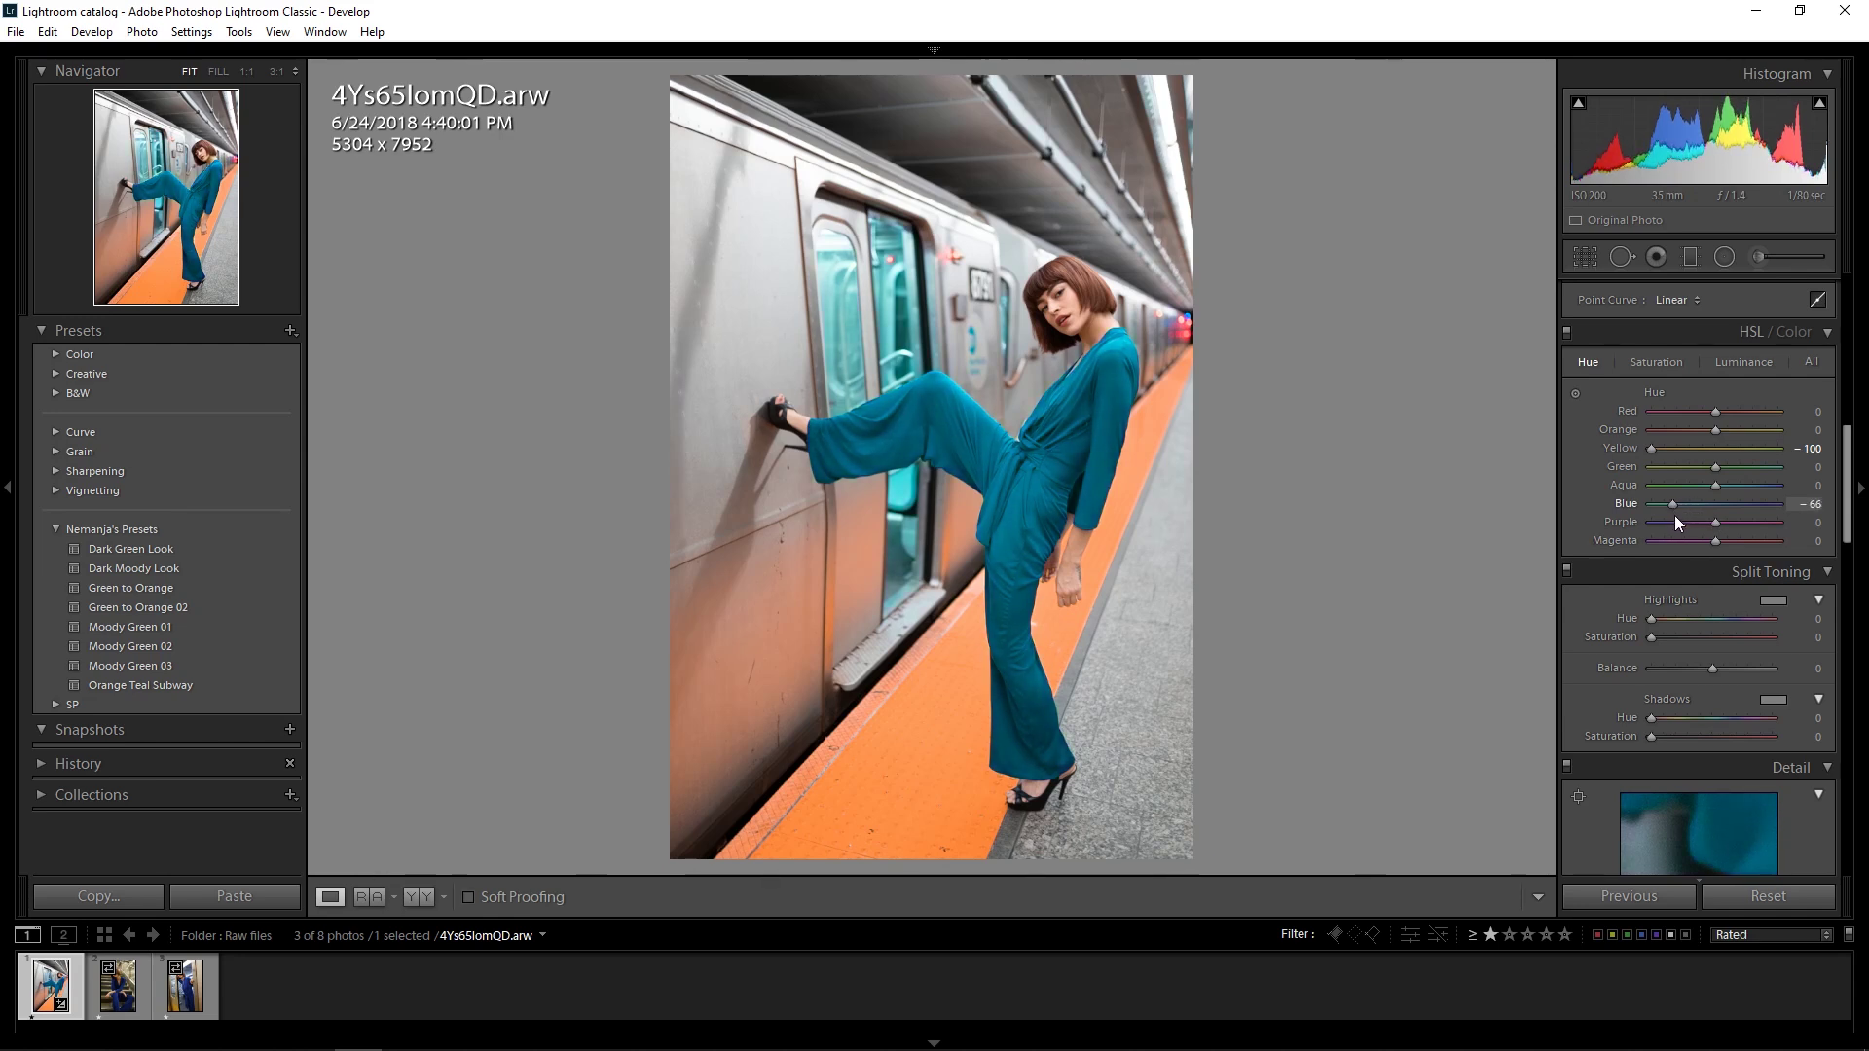
pyautogui.moveTo(1675, 518); pyautogui.dragTo(1677, 518)
pyautogui.moveTo(1717, 522); pyautogui.dragTo(1783, 523)
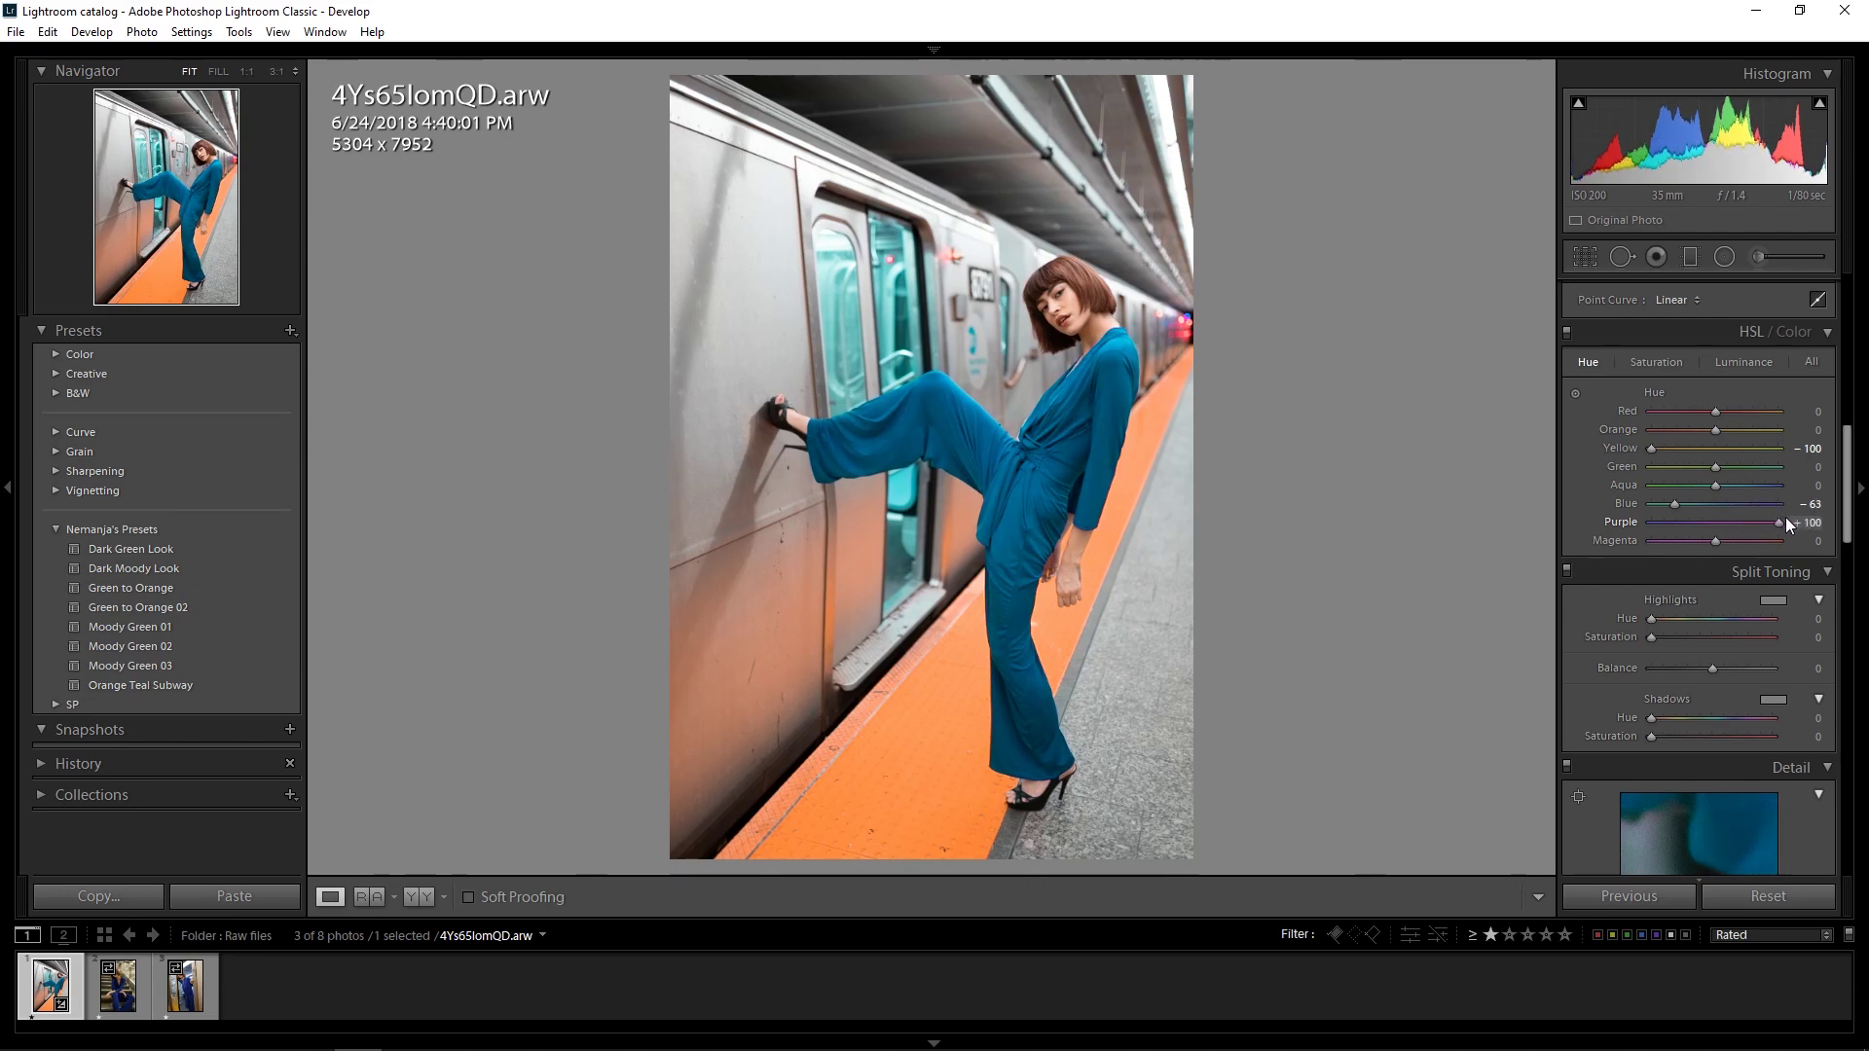
pyautogui.moveTo(1779, 521)
pyautogui.mouseDown()
pyautogui.moveTo(1713, 539)
pyautogui.moveTo(1767, 544)
pyautogui.mouseUp()
# Step: Set the HSL saturation of Red to +19, Orange to -5, Yellow to +50 and Blue to -76
pyautogui.click(1660, 364)
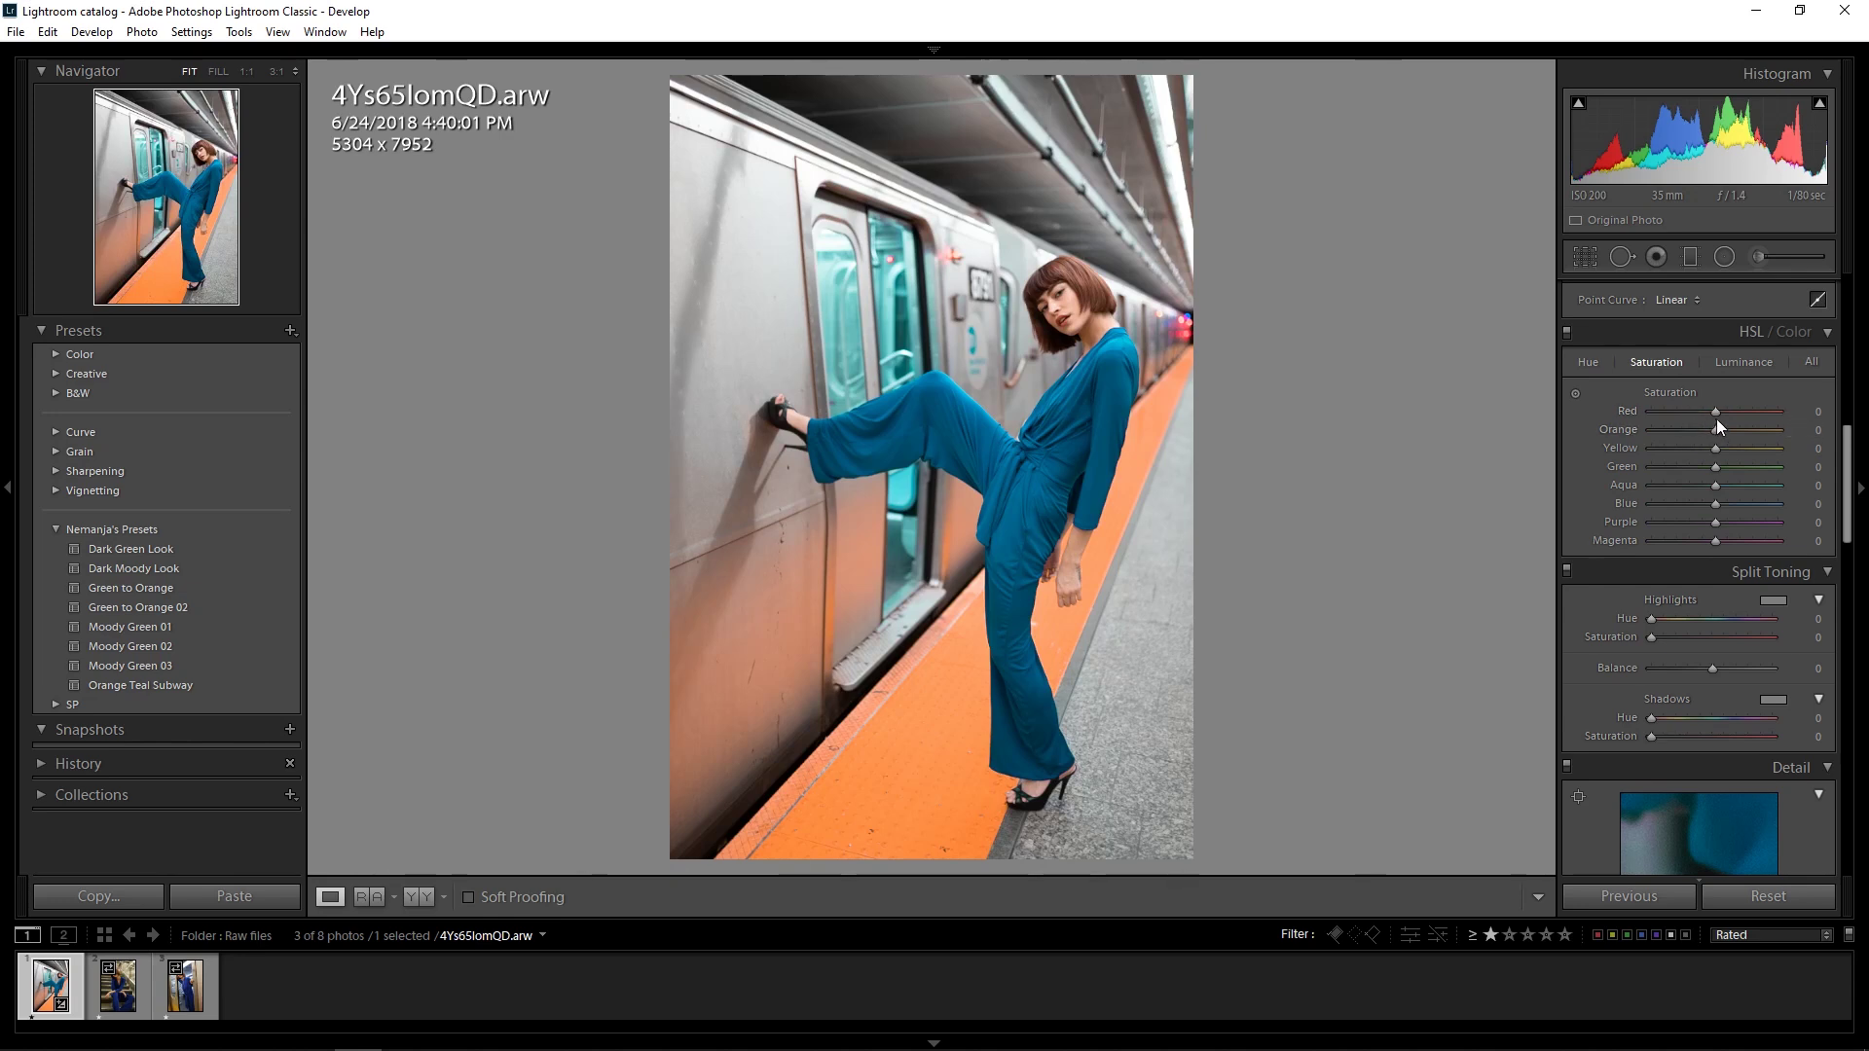
pyautogui.moveTo(1715, 413); pyautogui.dragTo(1730, 412)
pyautogui.moveTo(1715, 433)
pyautogui.mouseDown()
pyautogui.moveTo(1684, 426)
pyautogui.moveTo(1746, 447)
pyautogui.mouseUp()
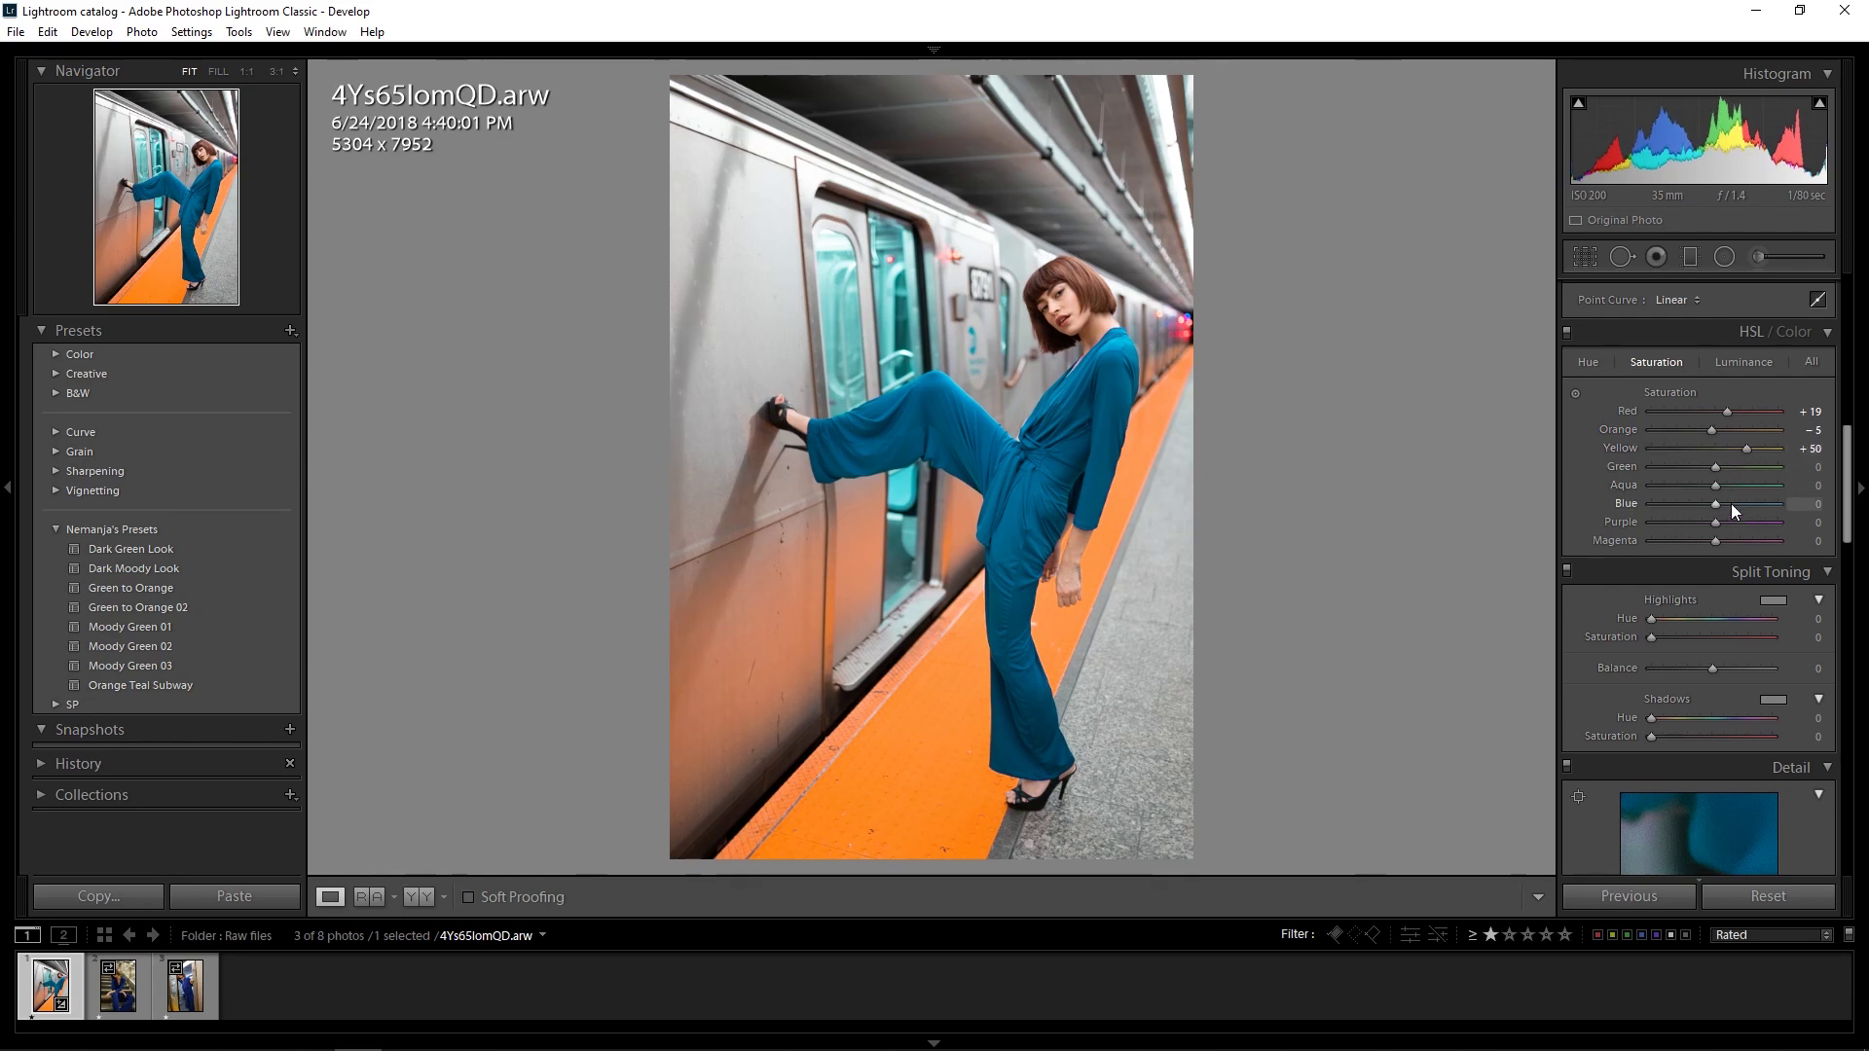
pyautogui.moveTo(1716, 505); pyautogui.dragTo(1629, 514)
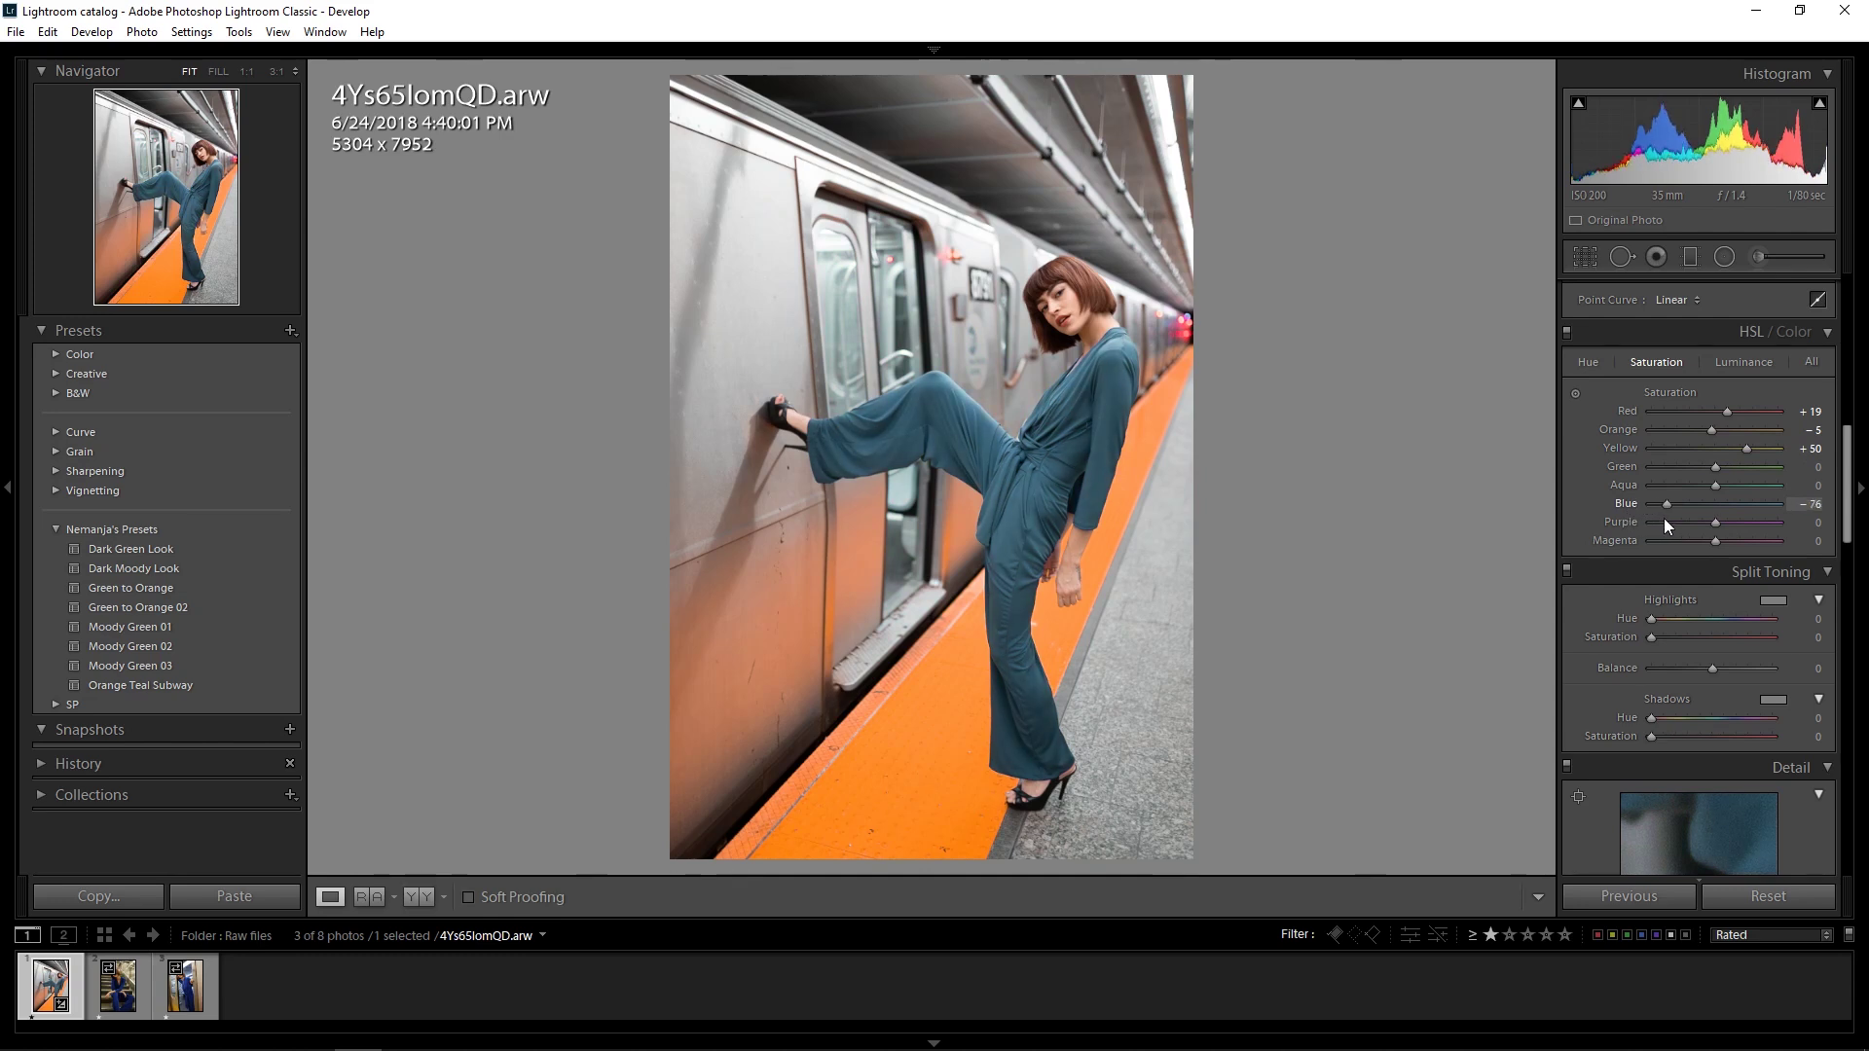
# Step: Set the HSL luminance of Yellow to -13
pyautogui.click(1740, 362)
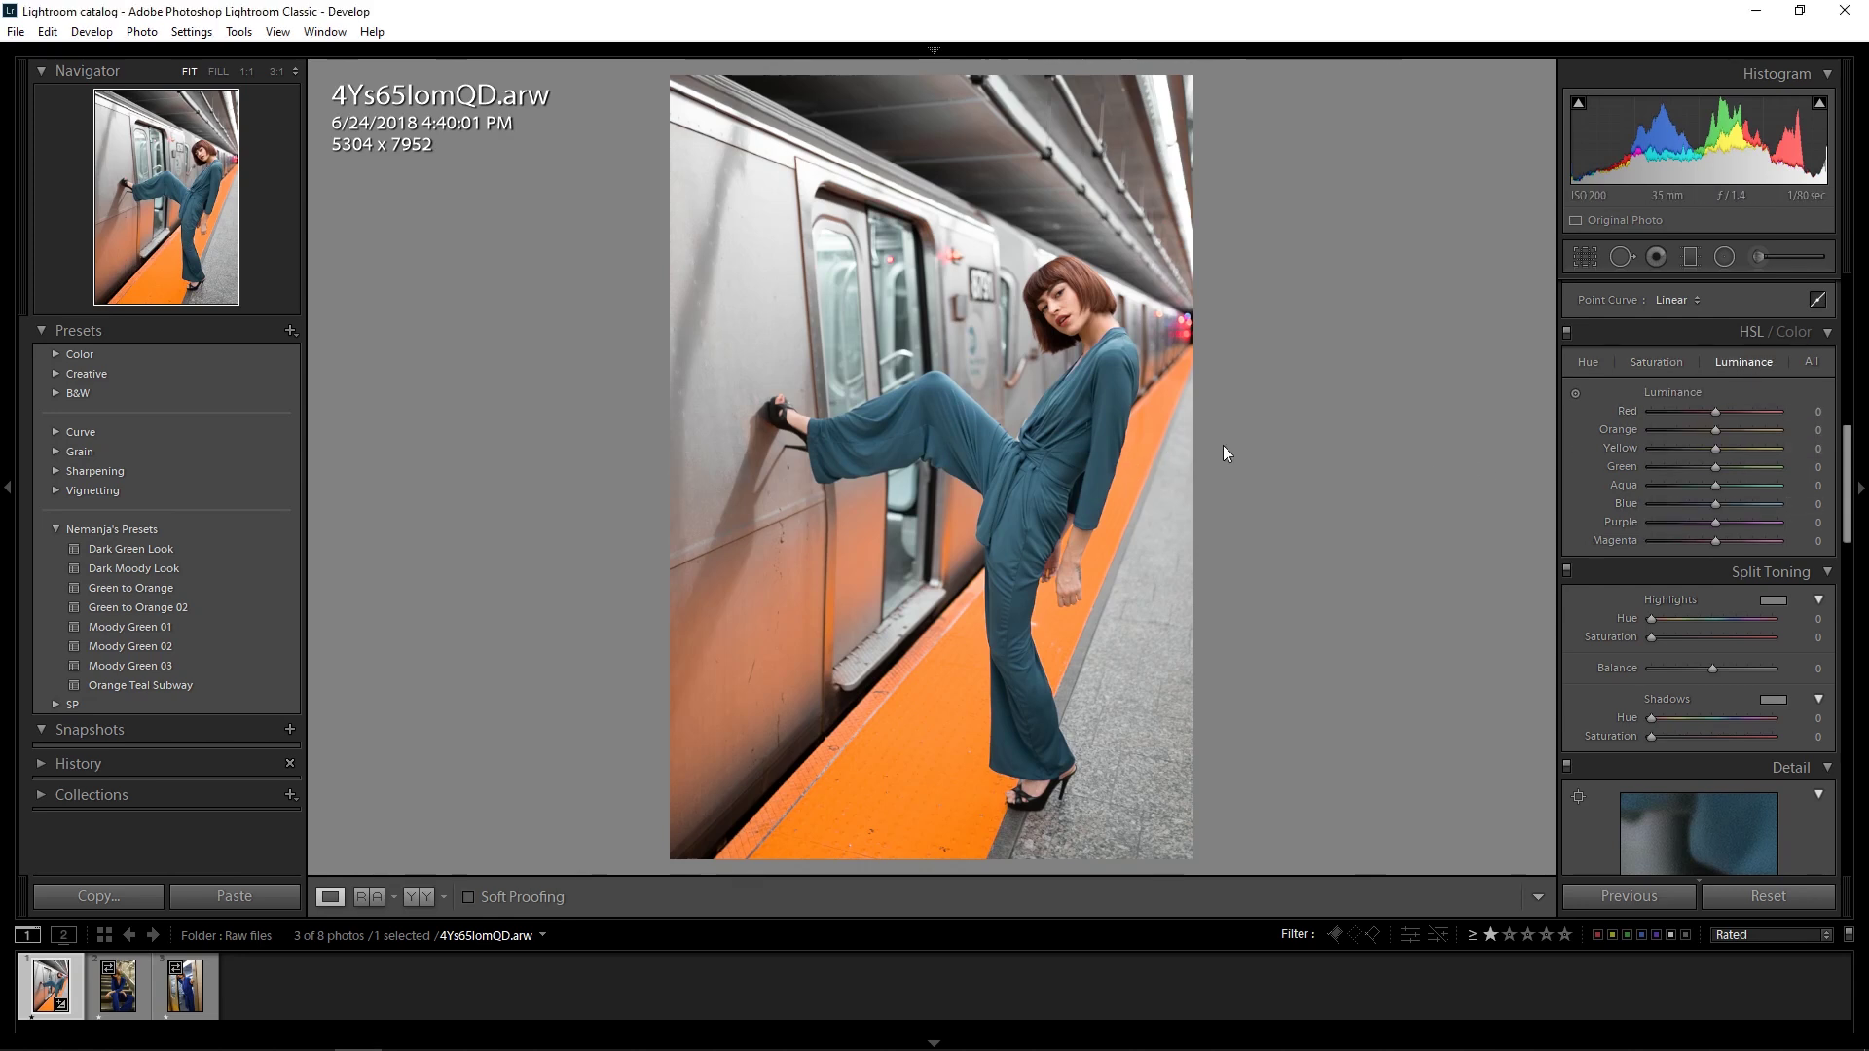
pyautogui.moveTo(1713, 467)
pyautogui.mouseDown()
pyautogui.moveTo(1684, 467)
pyautogui.moveTo(1709, 445)
pyautogui.moveTo(1660, 444)
pyautogui.moveTo(1708, 454)
pyautogui.mouseUp()
pyautogui.doubleClick(1695, 474)
pyautogui.press('Down')
pyautogui.press('Down')
pyautogui.press('Down')
pyautogui.press('Down')
pyautogui.press('Down')
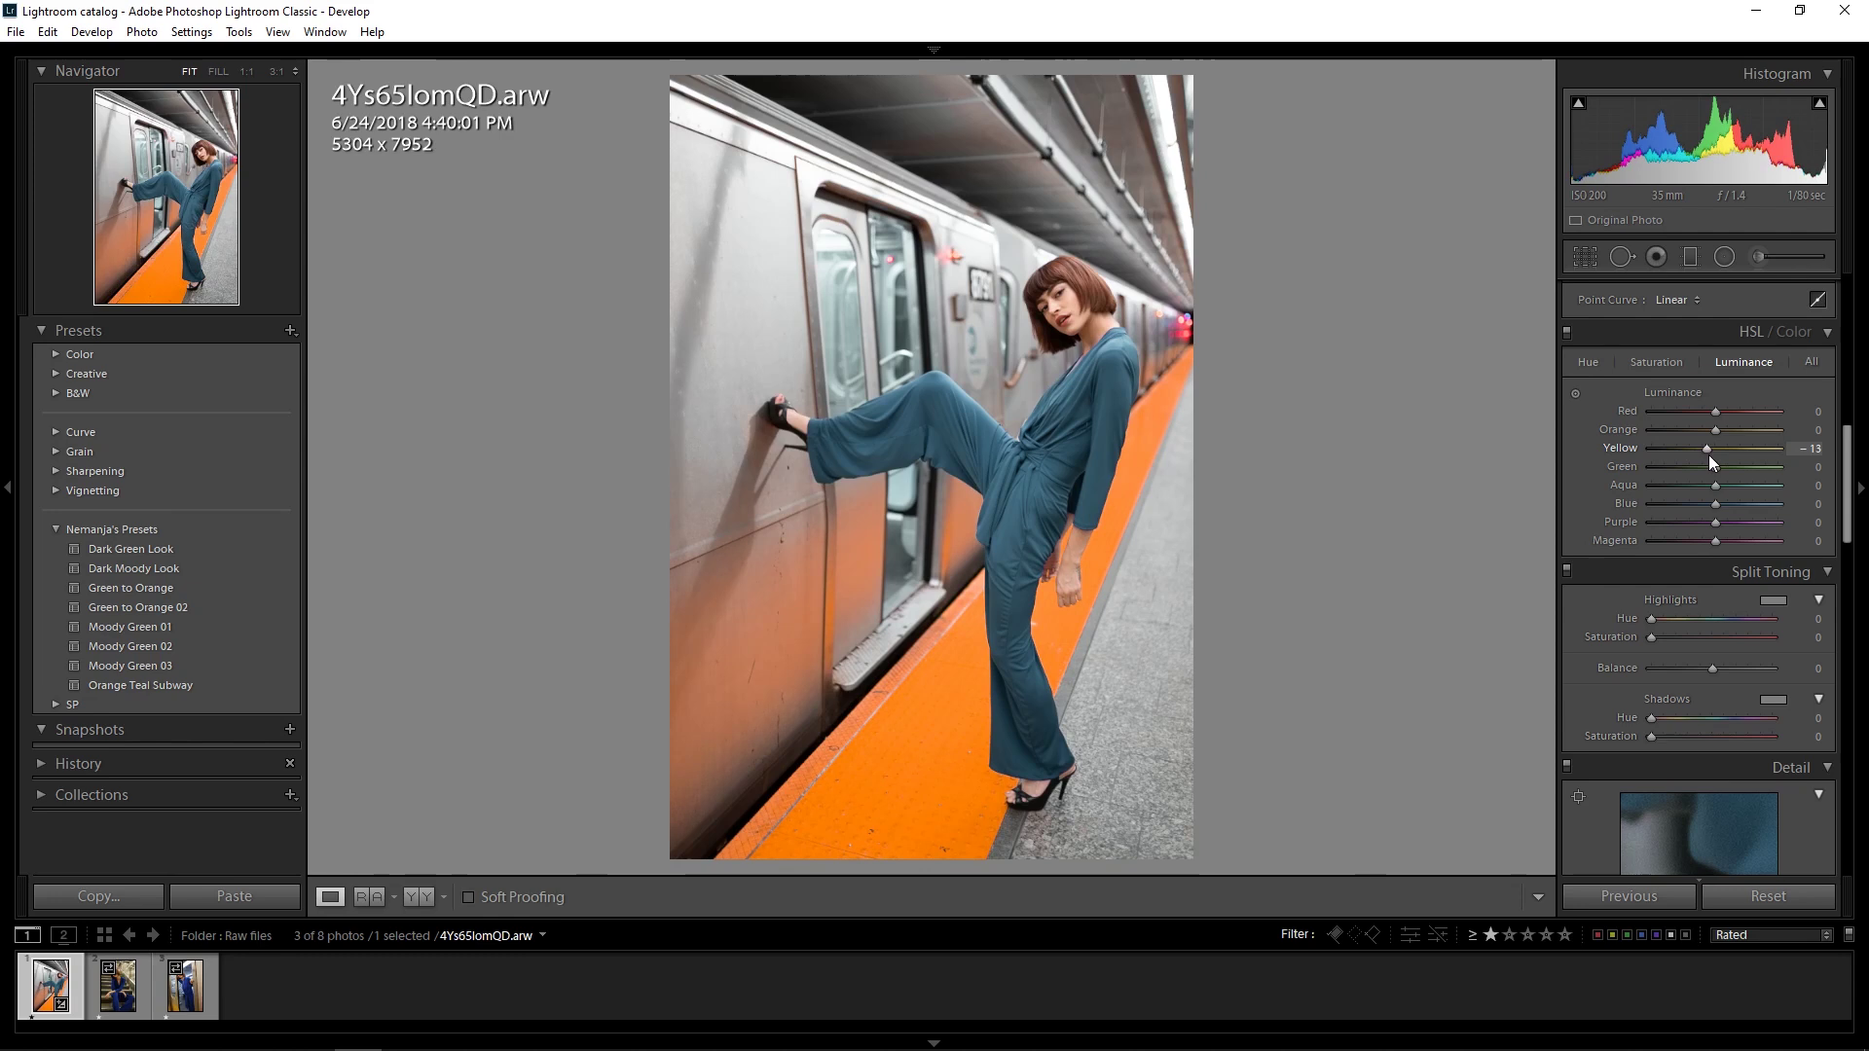
pyautogui.press('Up')
pyautogui.press('Up')
pyautogui.moveTo(1712, 451); pyautogui.dragTo(1706, 449)
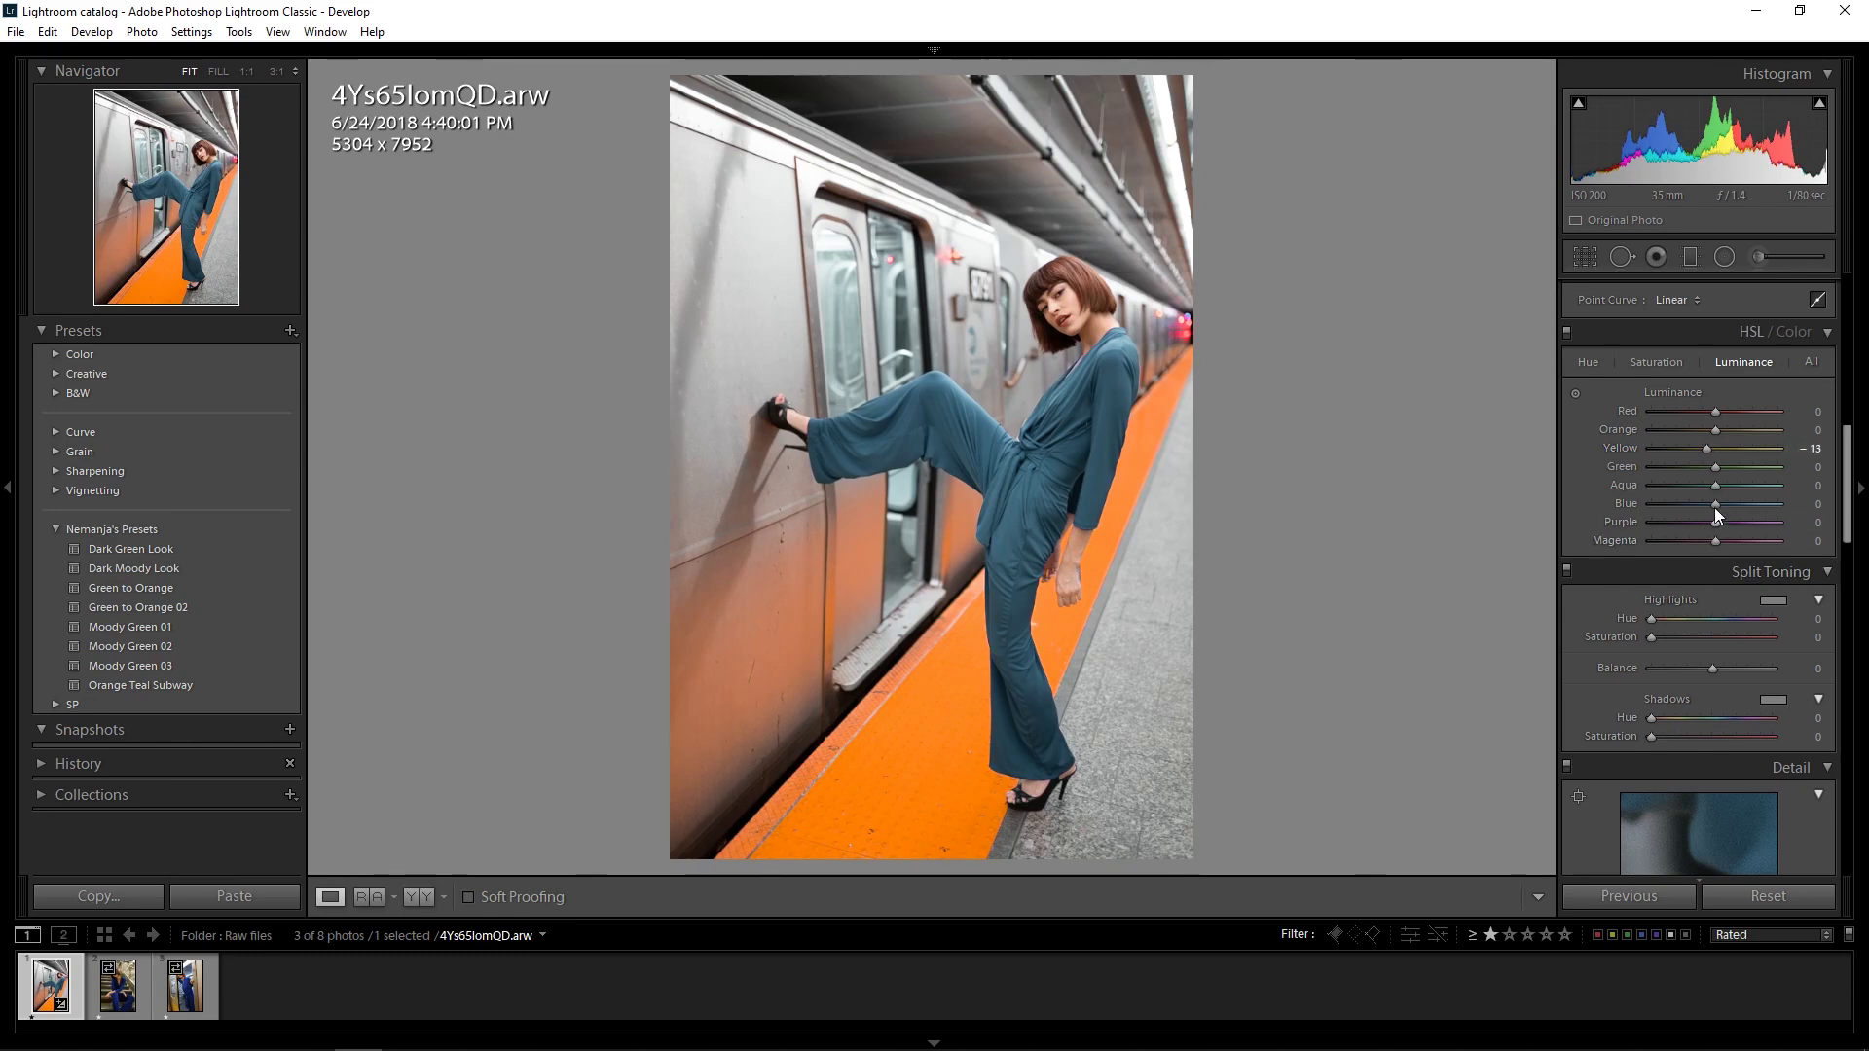
# Step: Set the HSL luminance of Blue to +57, Purple to +47 and Aqua to -7
pyautogui.moveTo(1719, 502); pyautogui.dragTo(1749, 508)
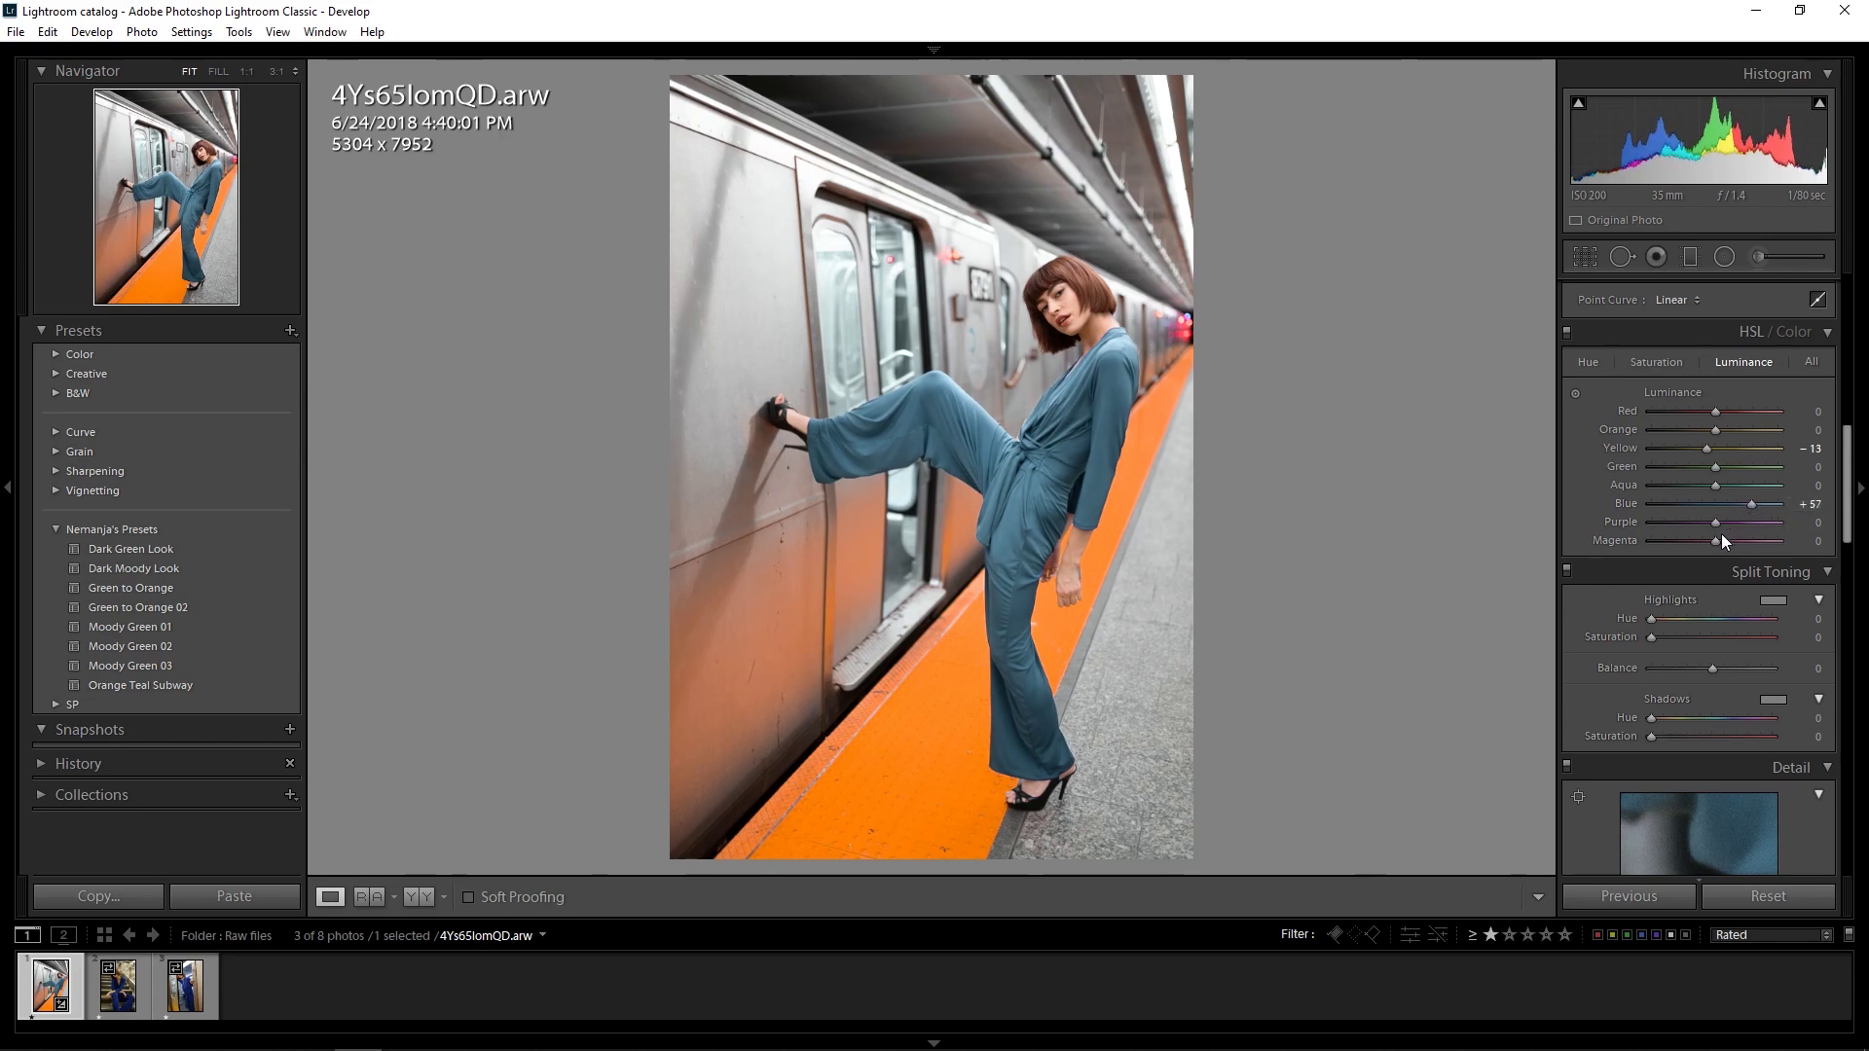
pyautogui.moveTo(1717, 520)
pyautogui.mouseDown()
pyautogui.moveTo(1789, 509)
pyautogui.moveTo(1744, 517)
pyautogui.mouseUp()
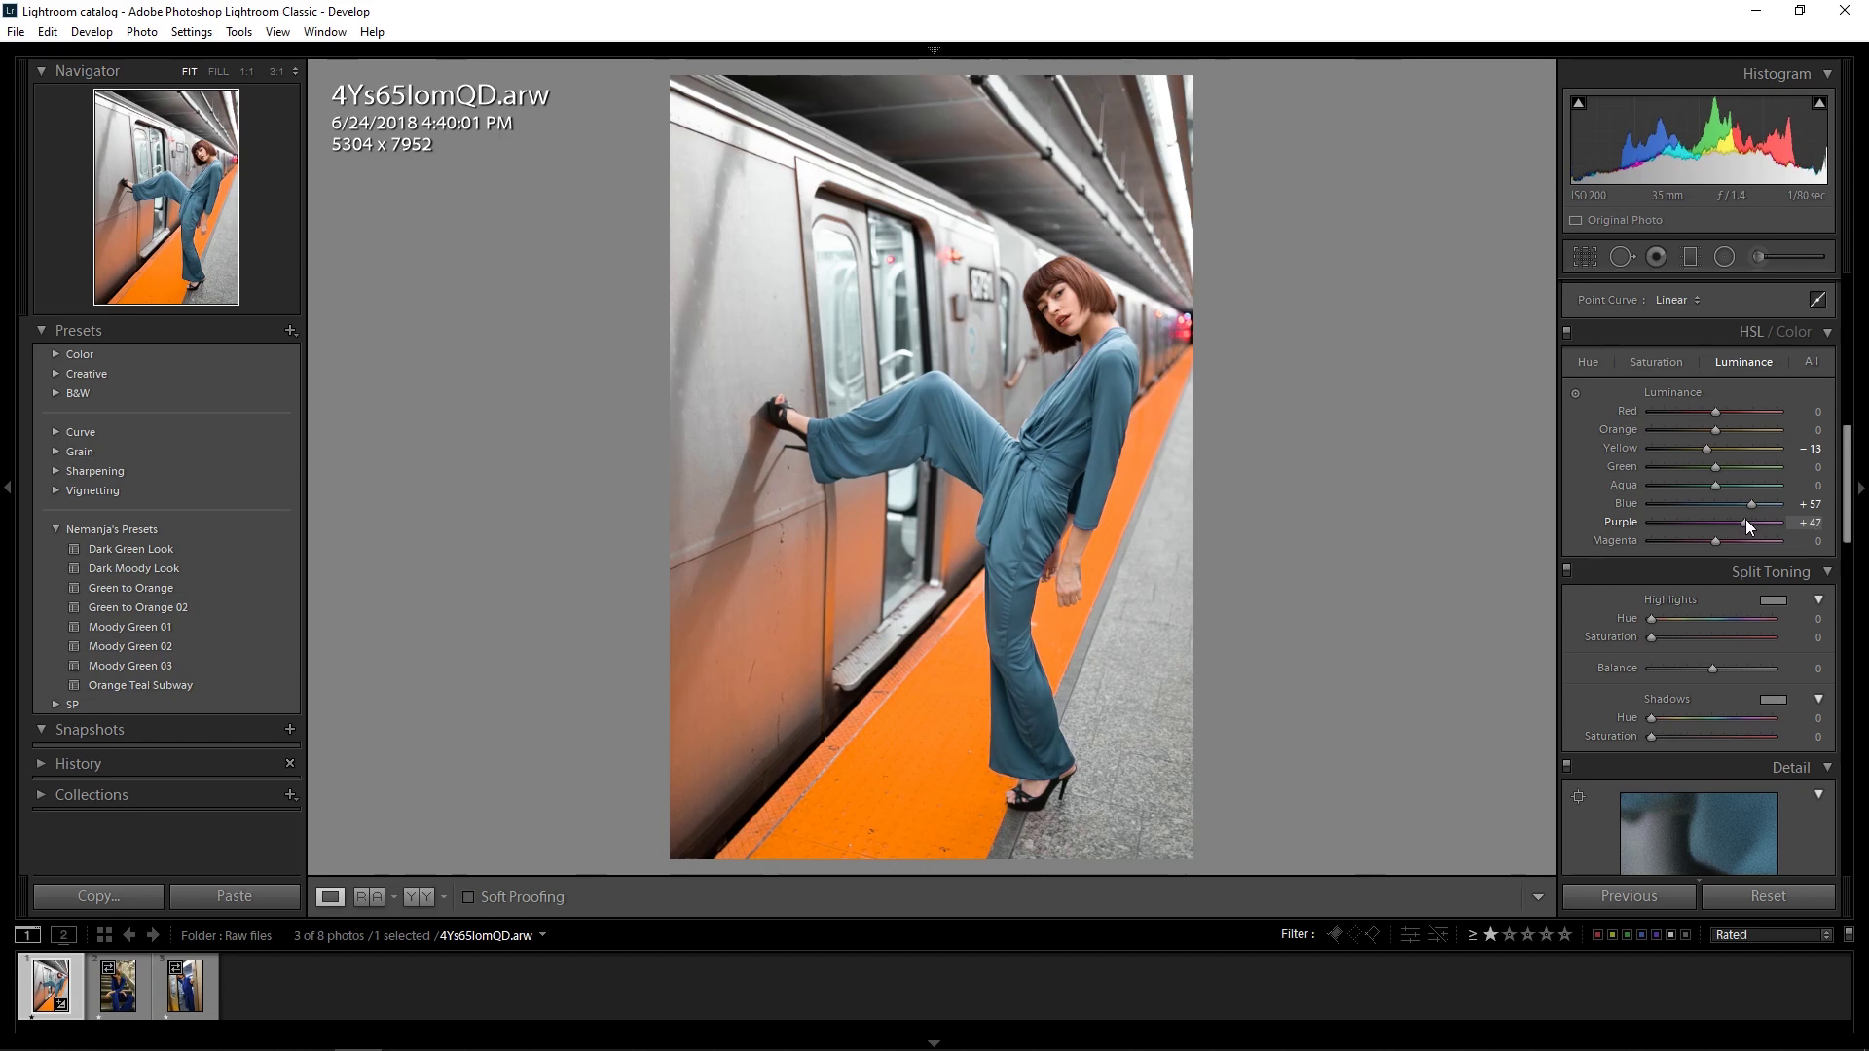
pyautogui.moveTo(1722, 486); pyautogui.dragTo(1666, 516)
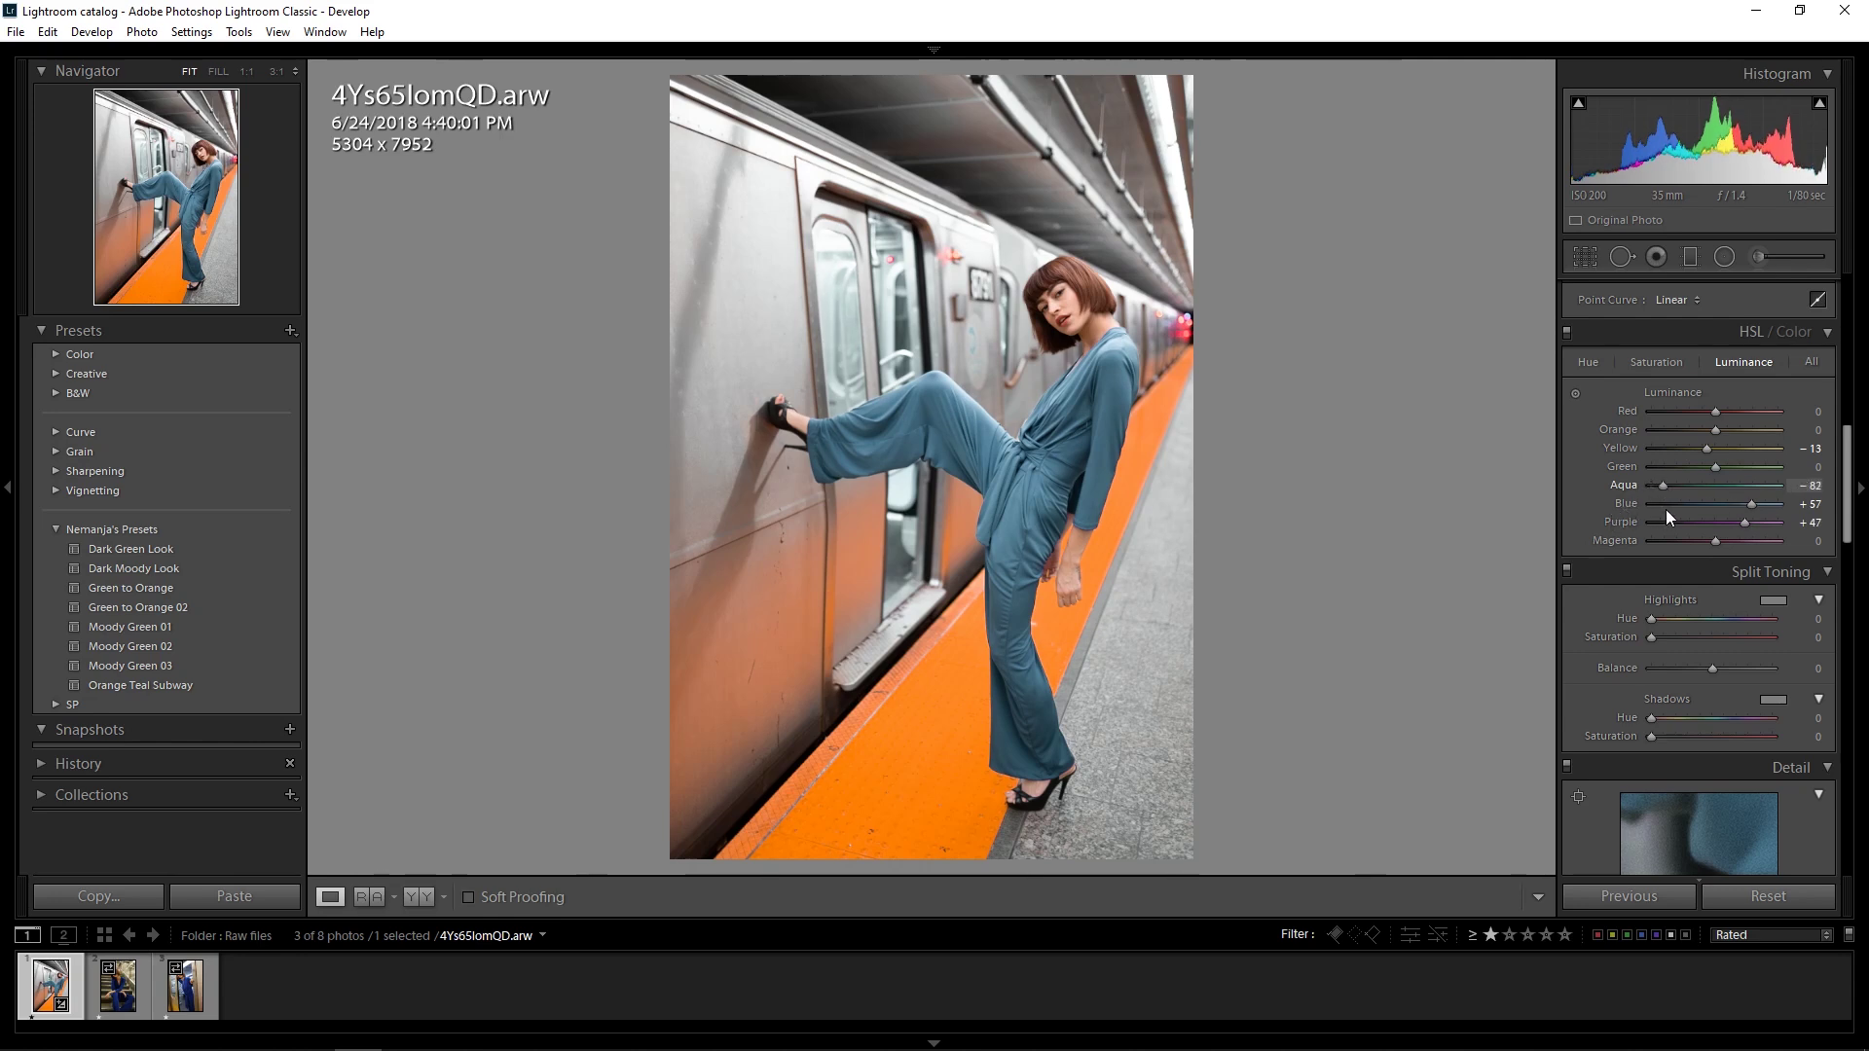
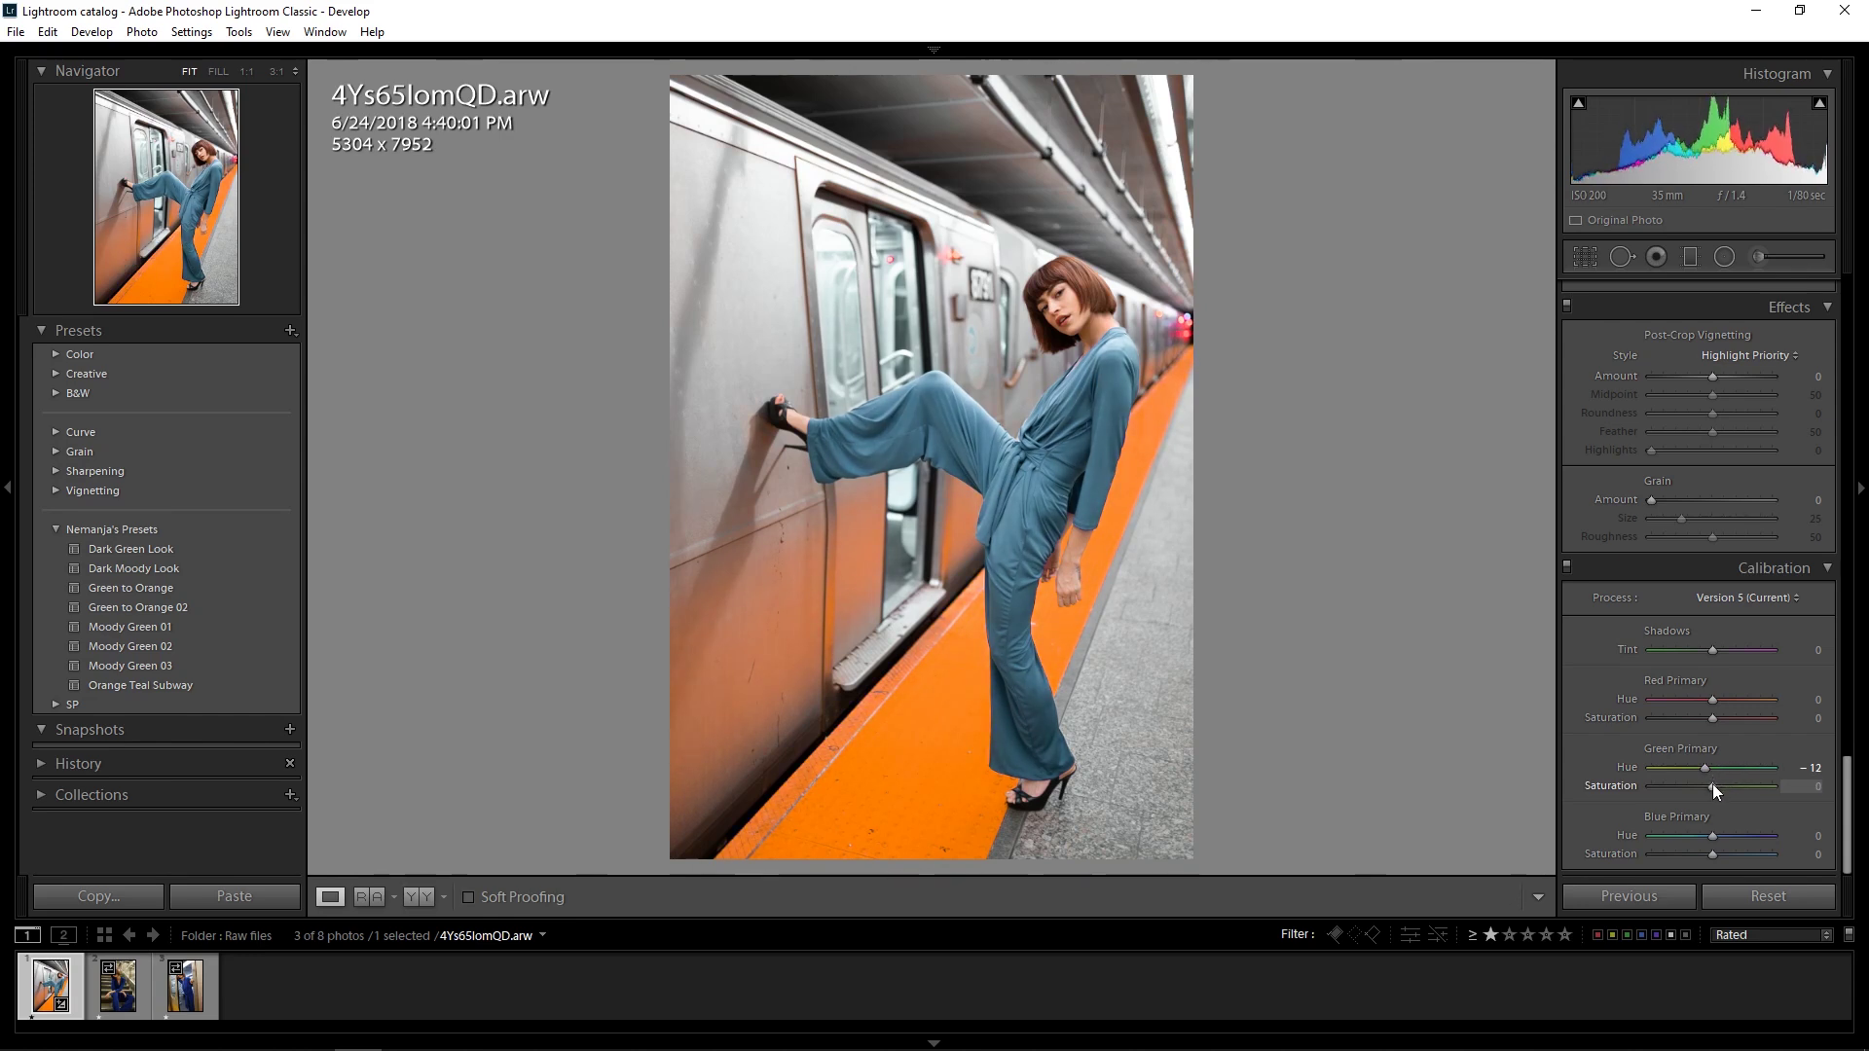
# Step: Set the basic tone values to Contrast +34, Shadows +23 and Blacks -25
pyautogui.moveTo(1846, 808); pyautogui.dragTo(1853, 297)
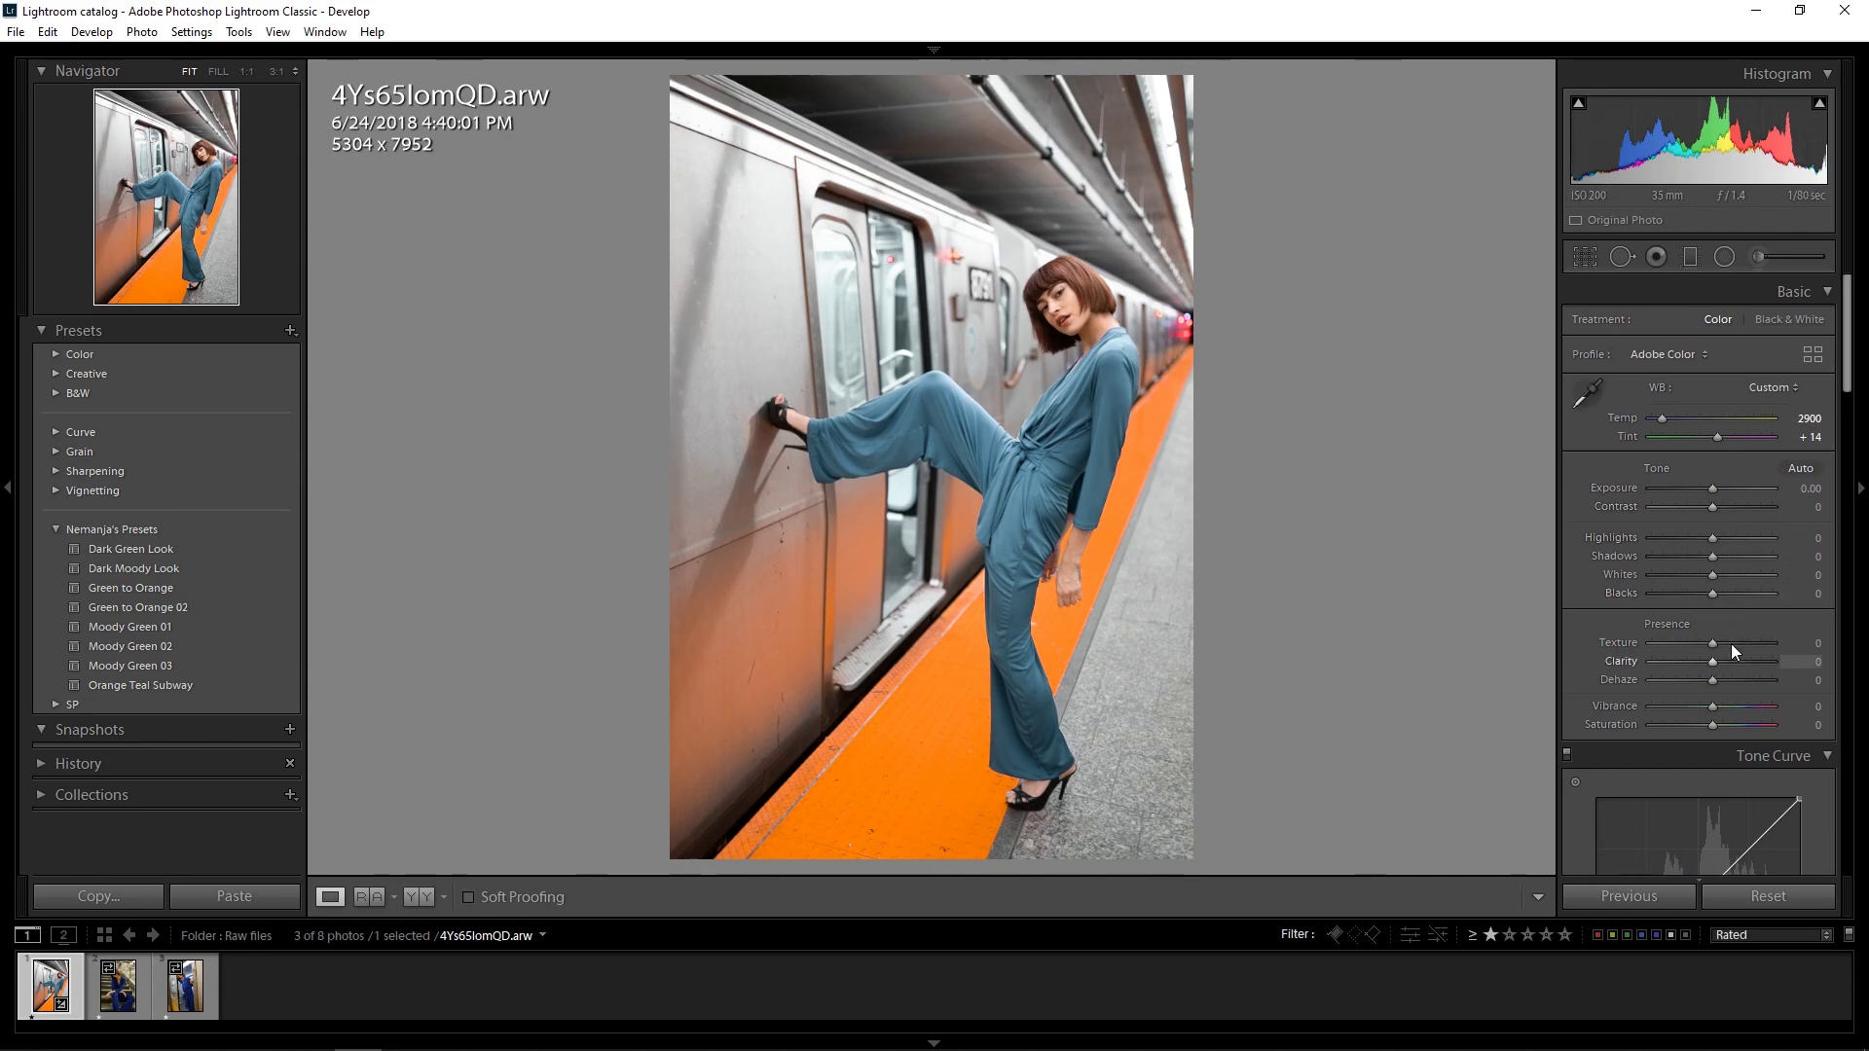
pyautogui.moveTo(1709, 506); pyautogui.dragTo(1733, 506)
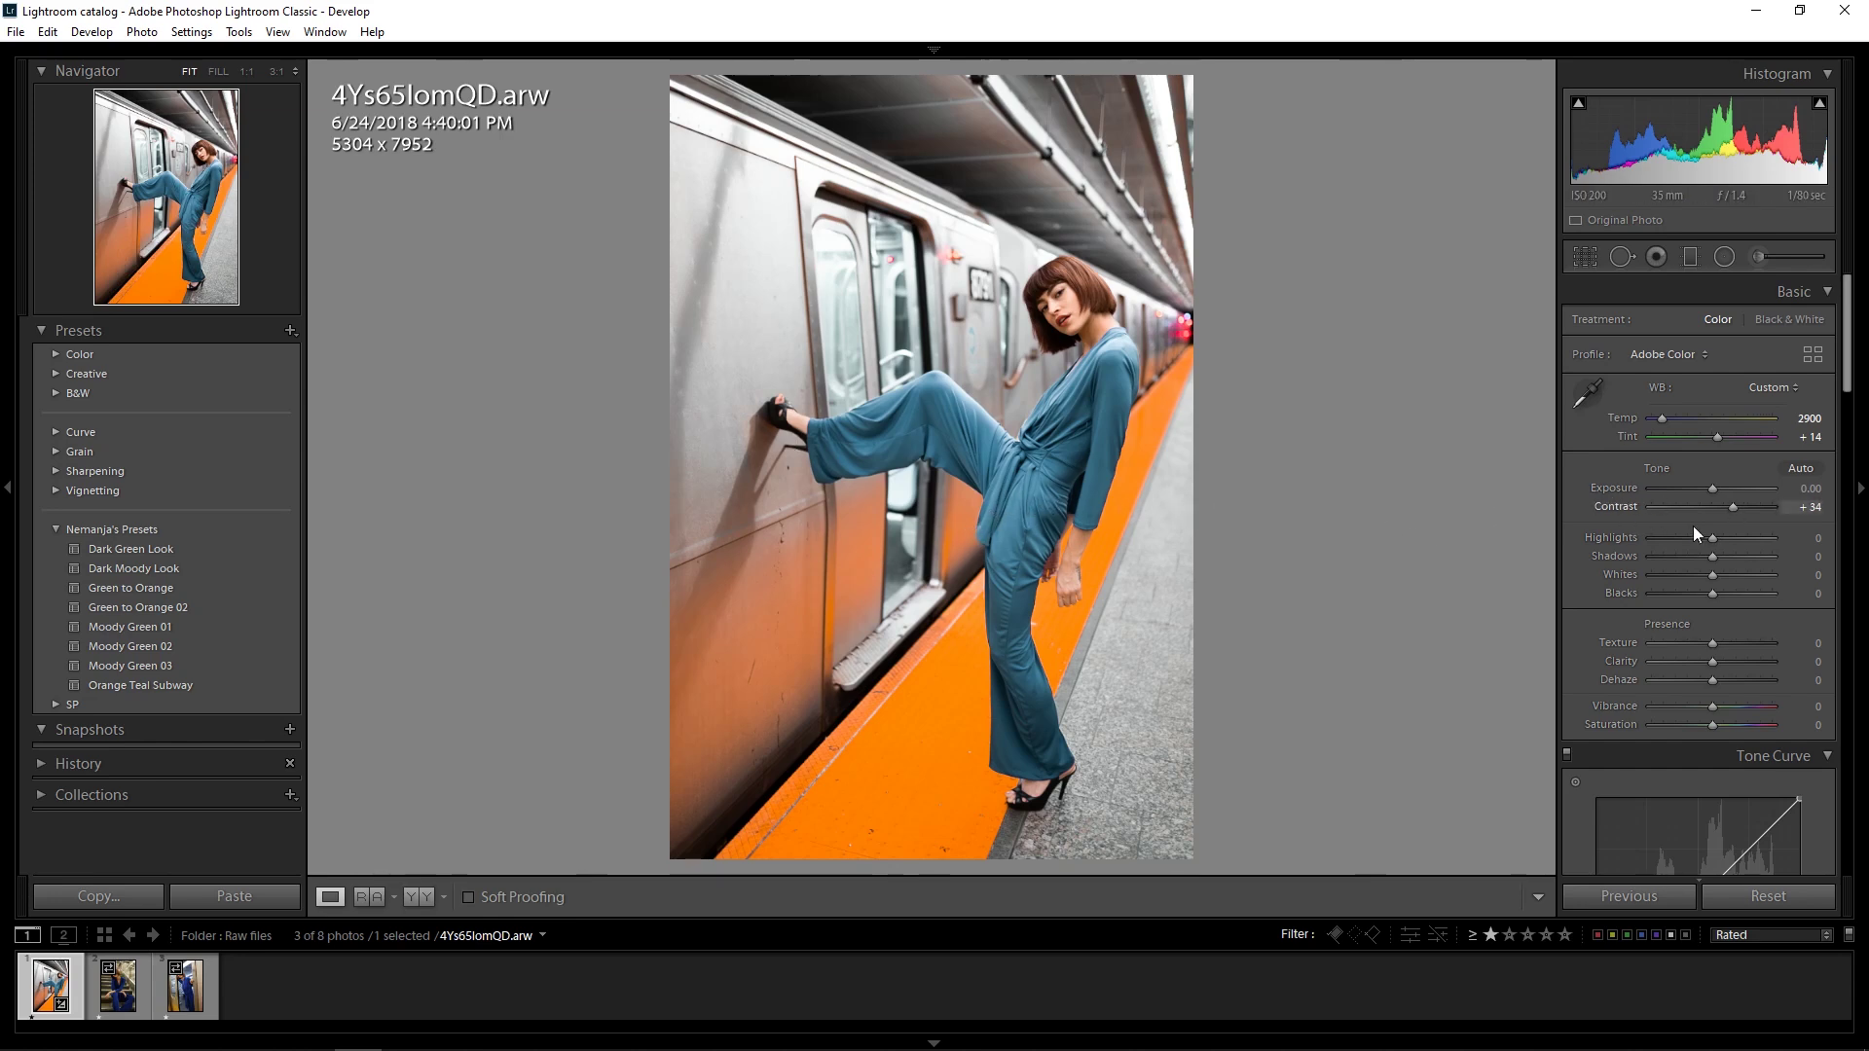
pyautogui.moveTo(1714, 558); pyautogui.dragTo(1721, 557)
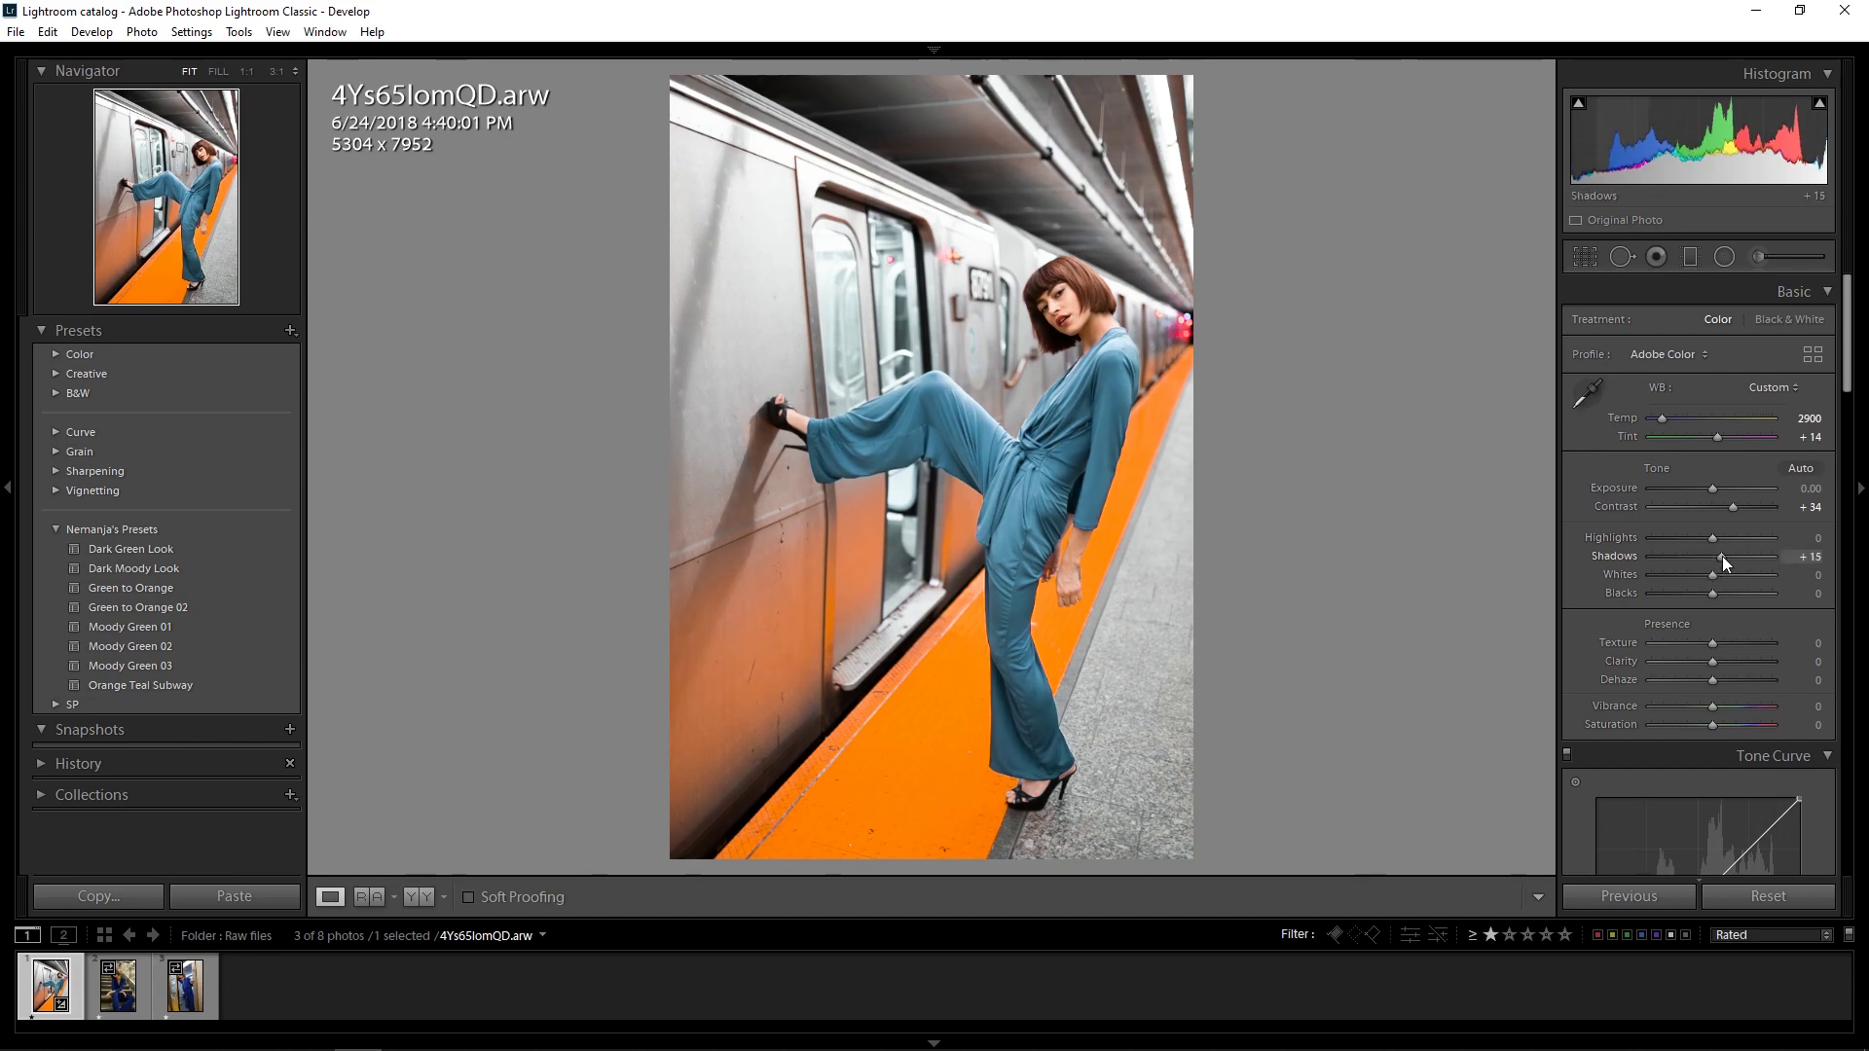
pyautogui.moveTo(1721, 557); pyautogui.dragTo(1725, 555)
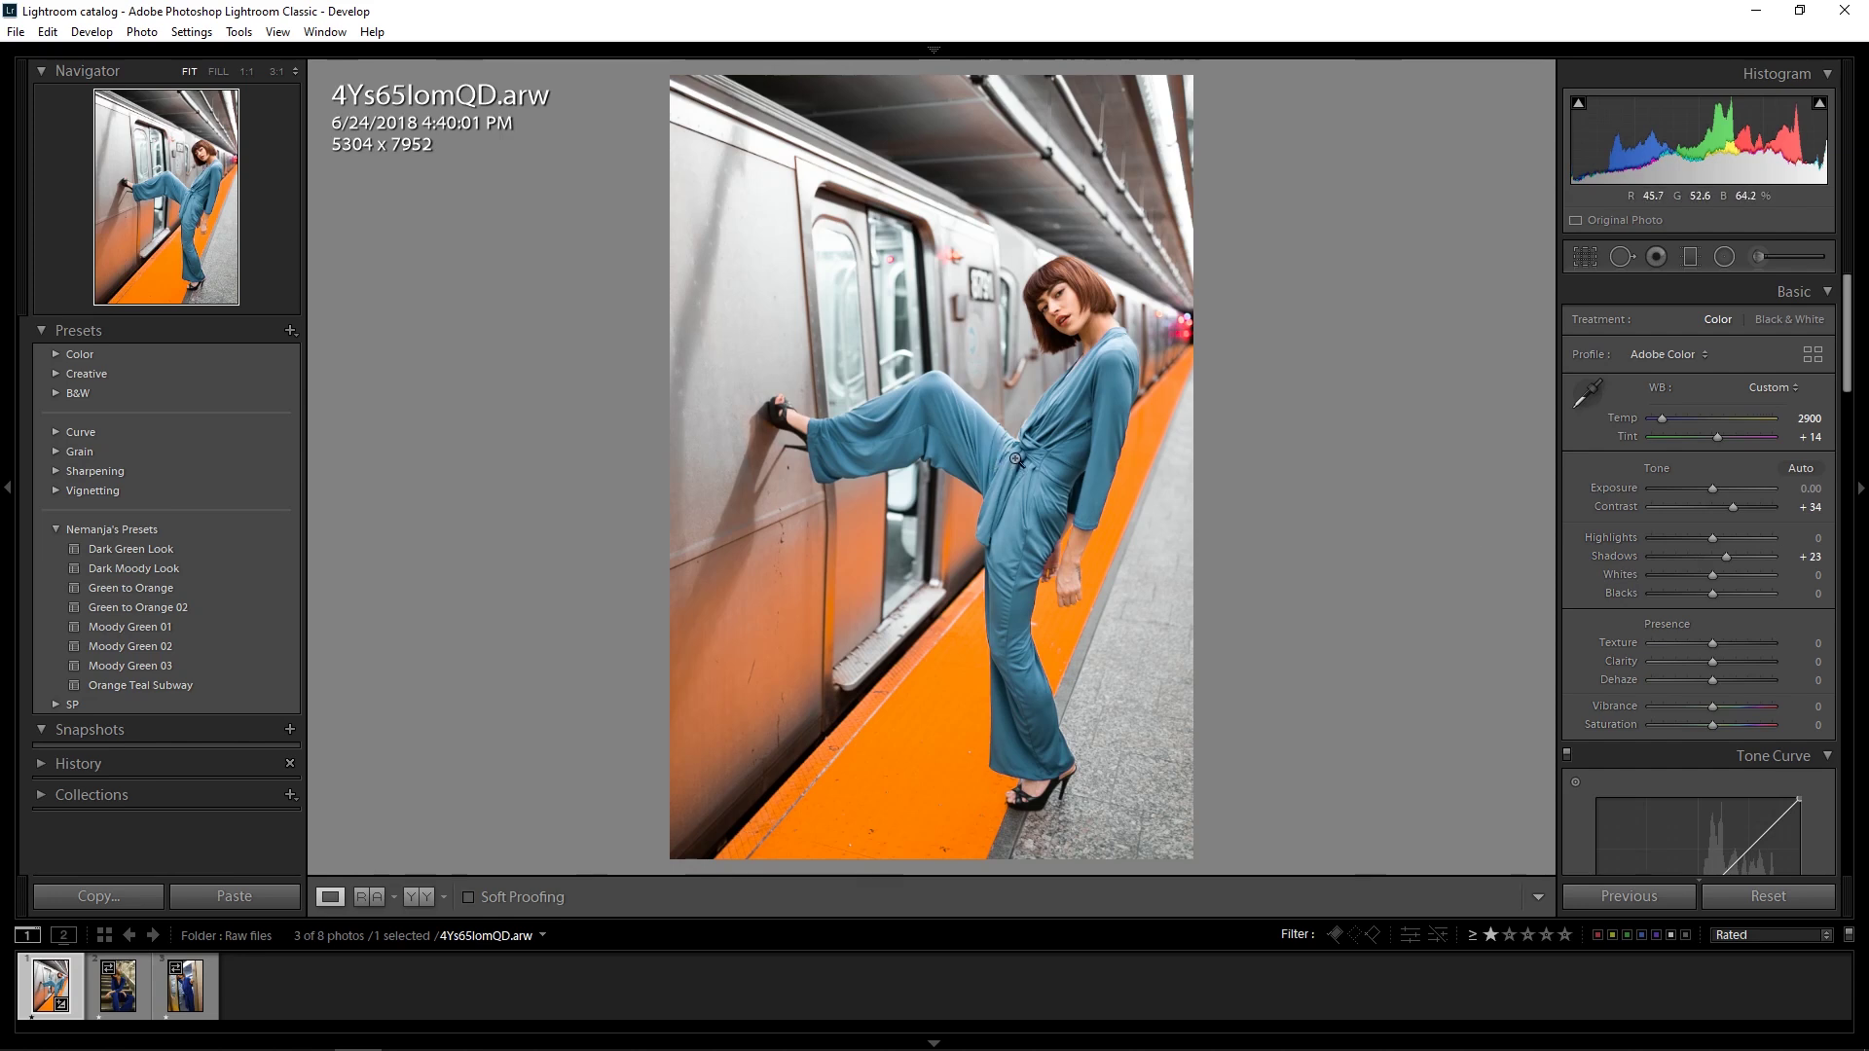
pyautogui.moveTo(1713, 591)
pyautogui.mouseDown()
pyautogui.moveTo(1672, 588)
pyautogui.moveTo(1697, 586)
pyautogui.mouseUp()
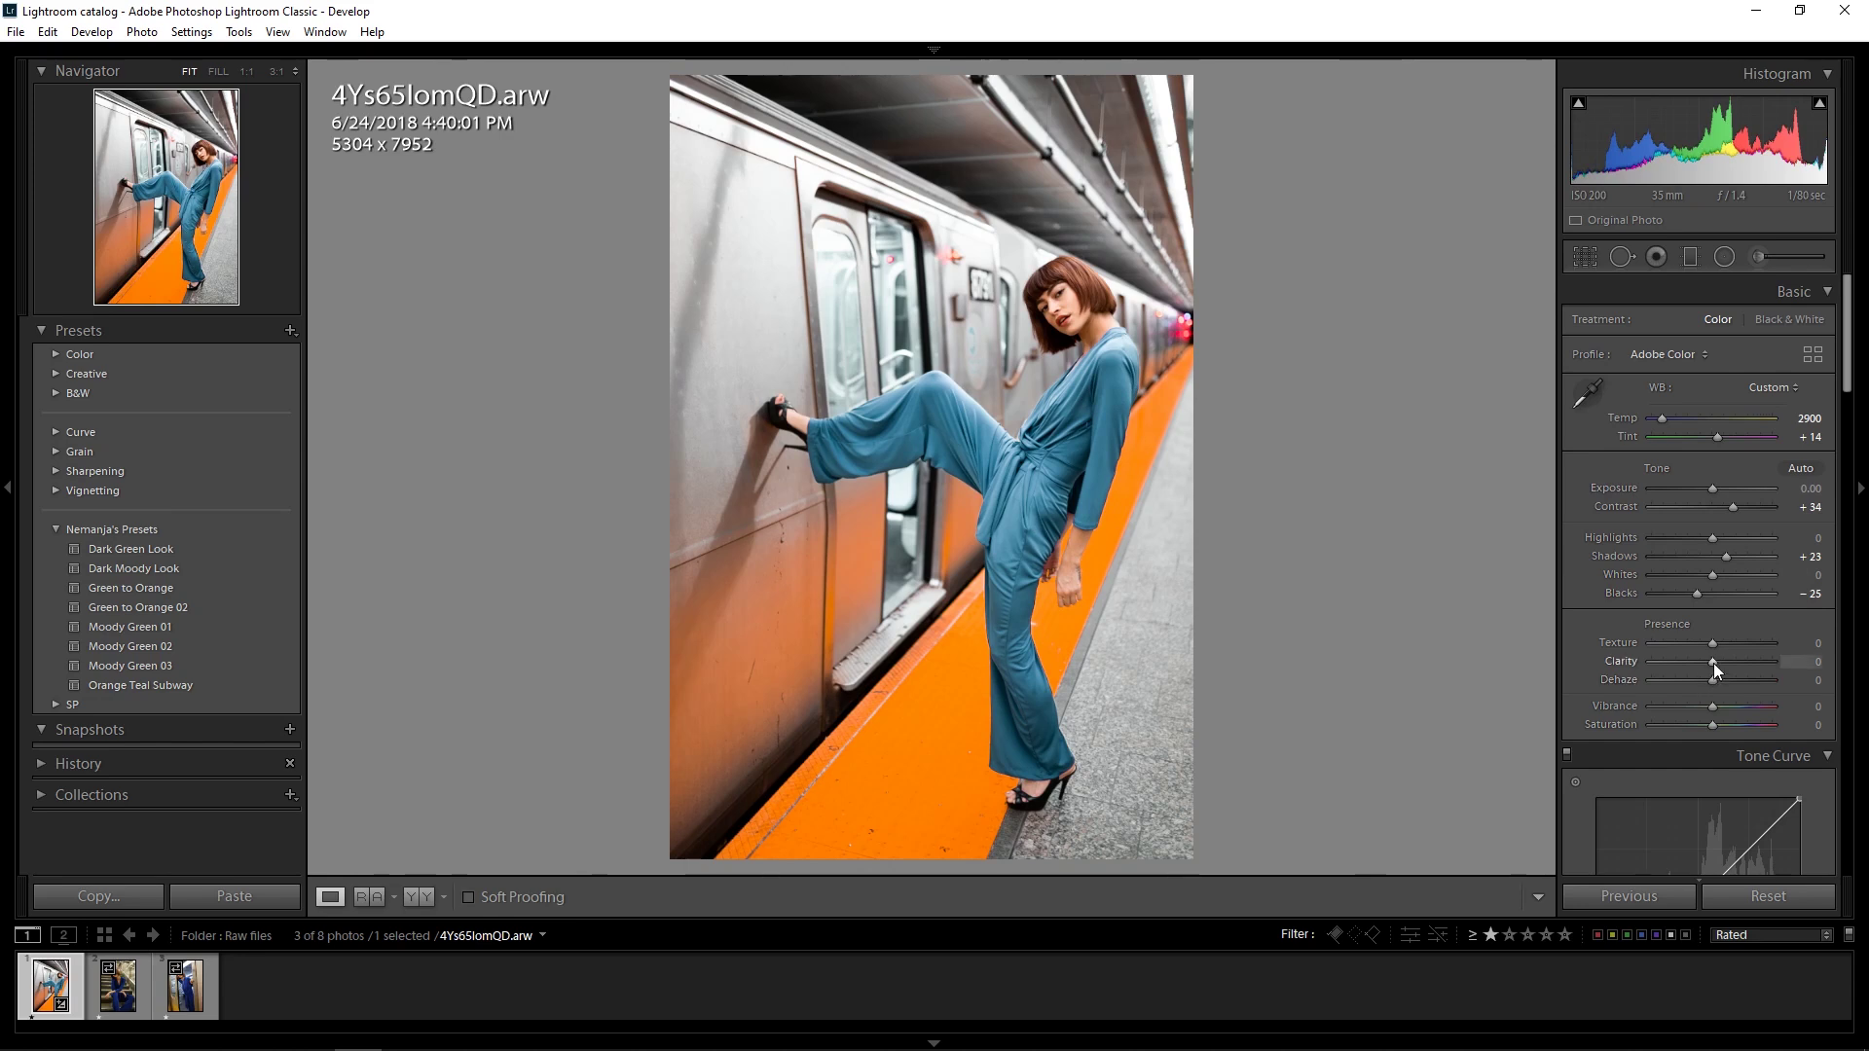
# Step: Set Clarity to -15 and Texture to +49, and check the model's face at full size
pyautogui.moveTo(1715, 663); pyautogui.dragTo(1699, 659)
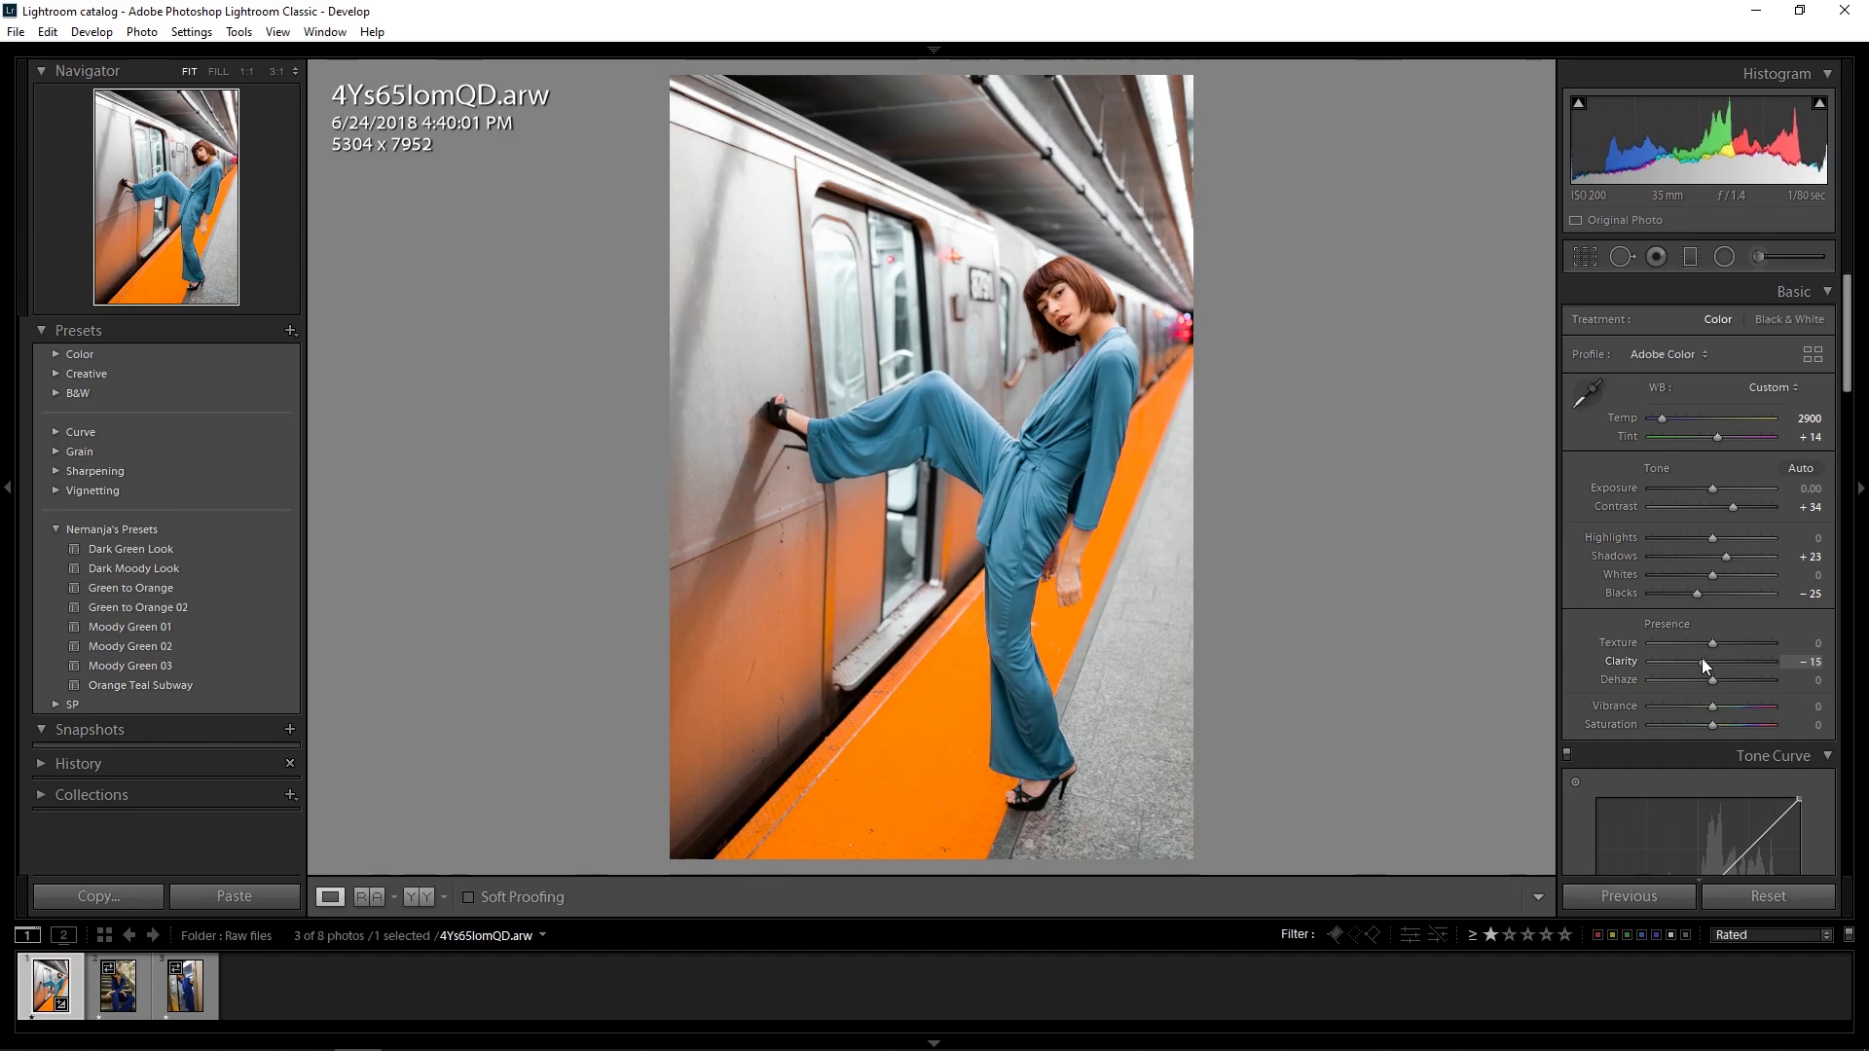
pyautogui.moveTo(1713, 645); pyautogui.dragTo(1740, 644)
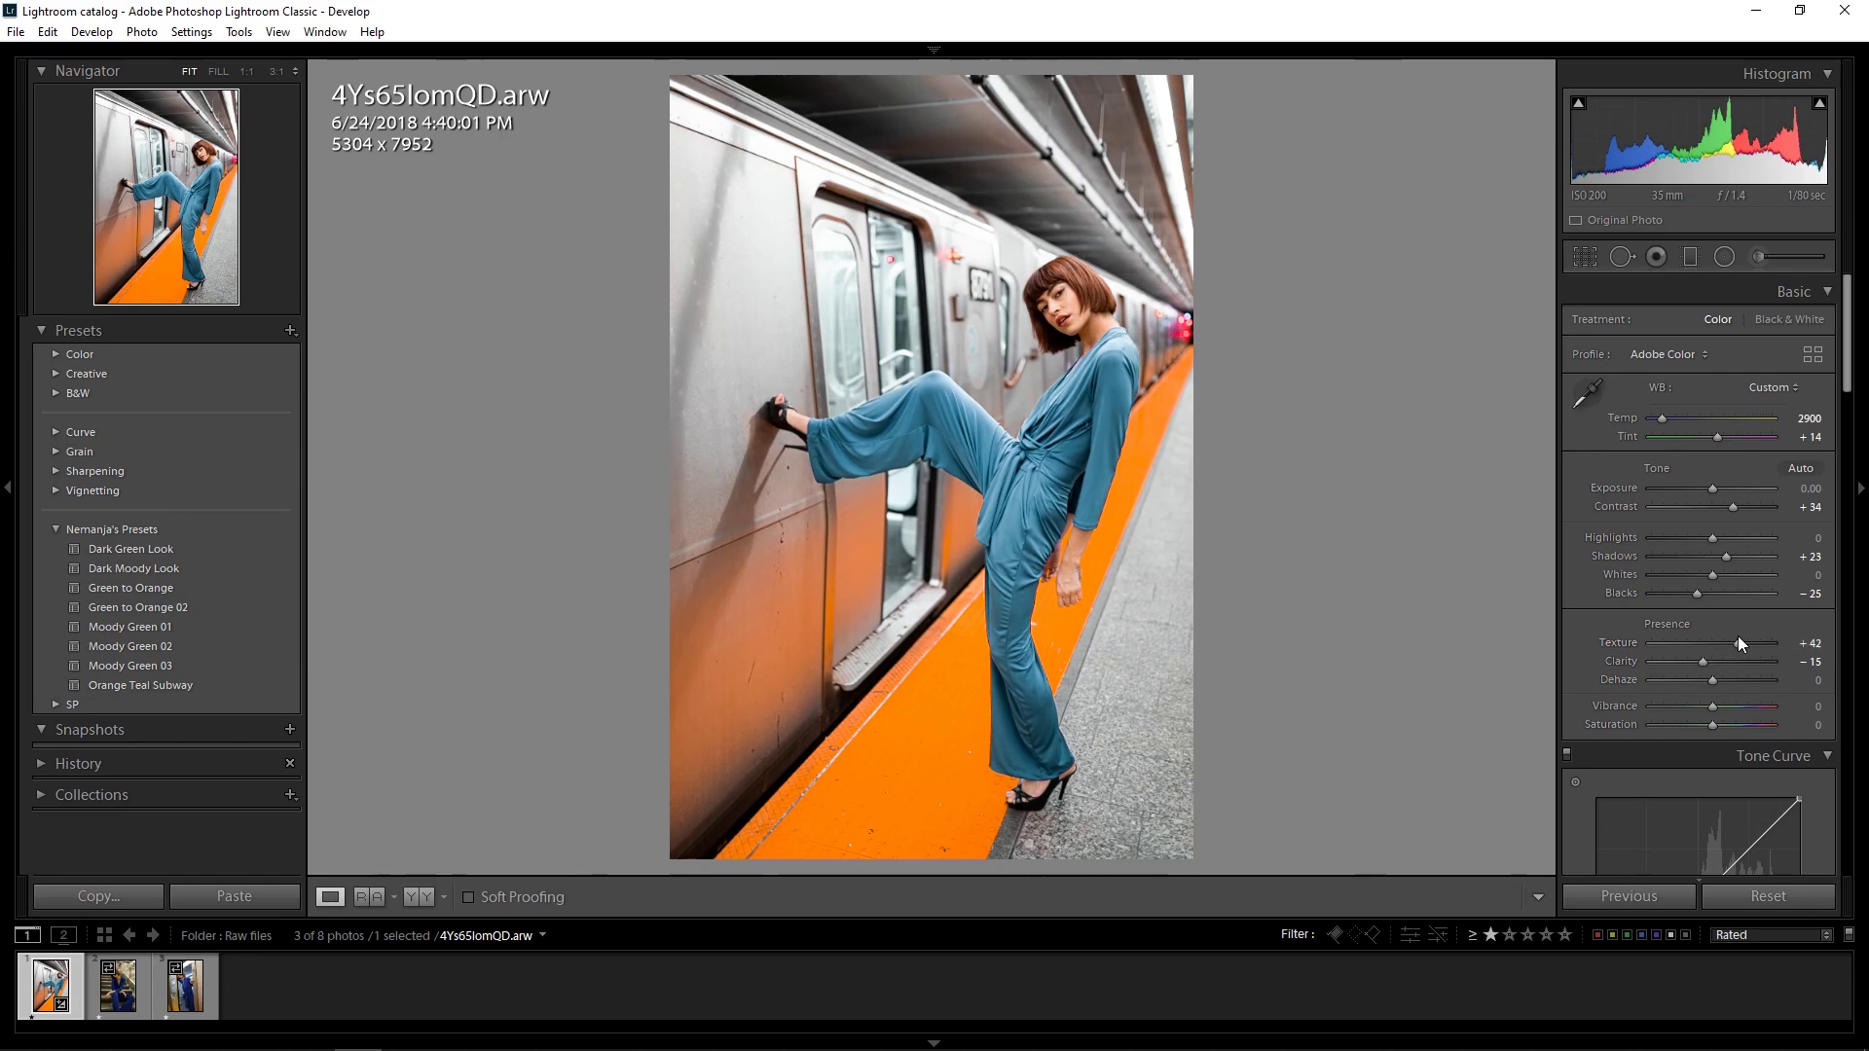
pyautogui.moveTo(1737, 639); pyautogui.dragTo(1739, 640)
pyautogui.click(1059, 368)
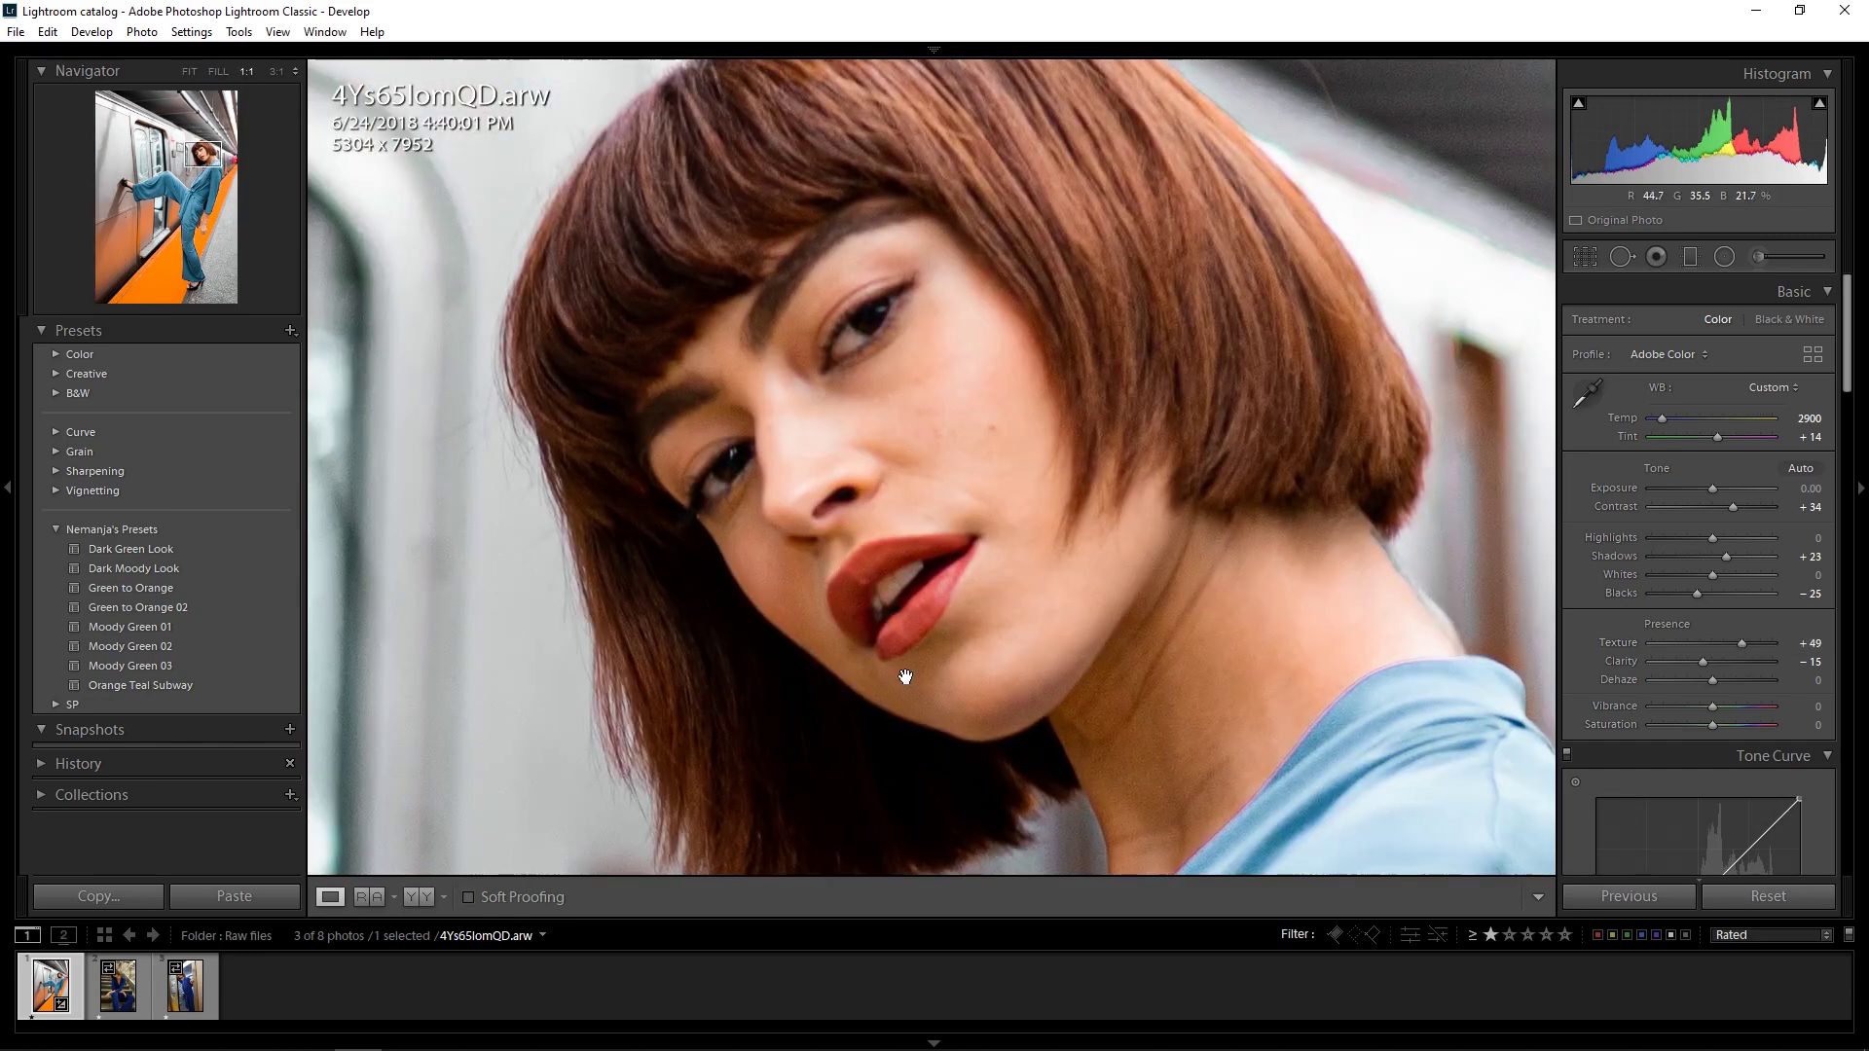
pyautogui.click(1013, 631)
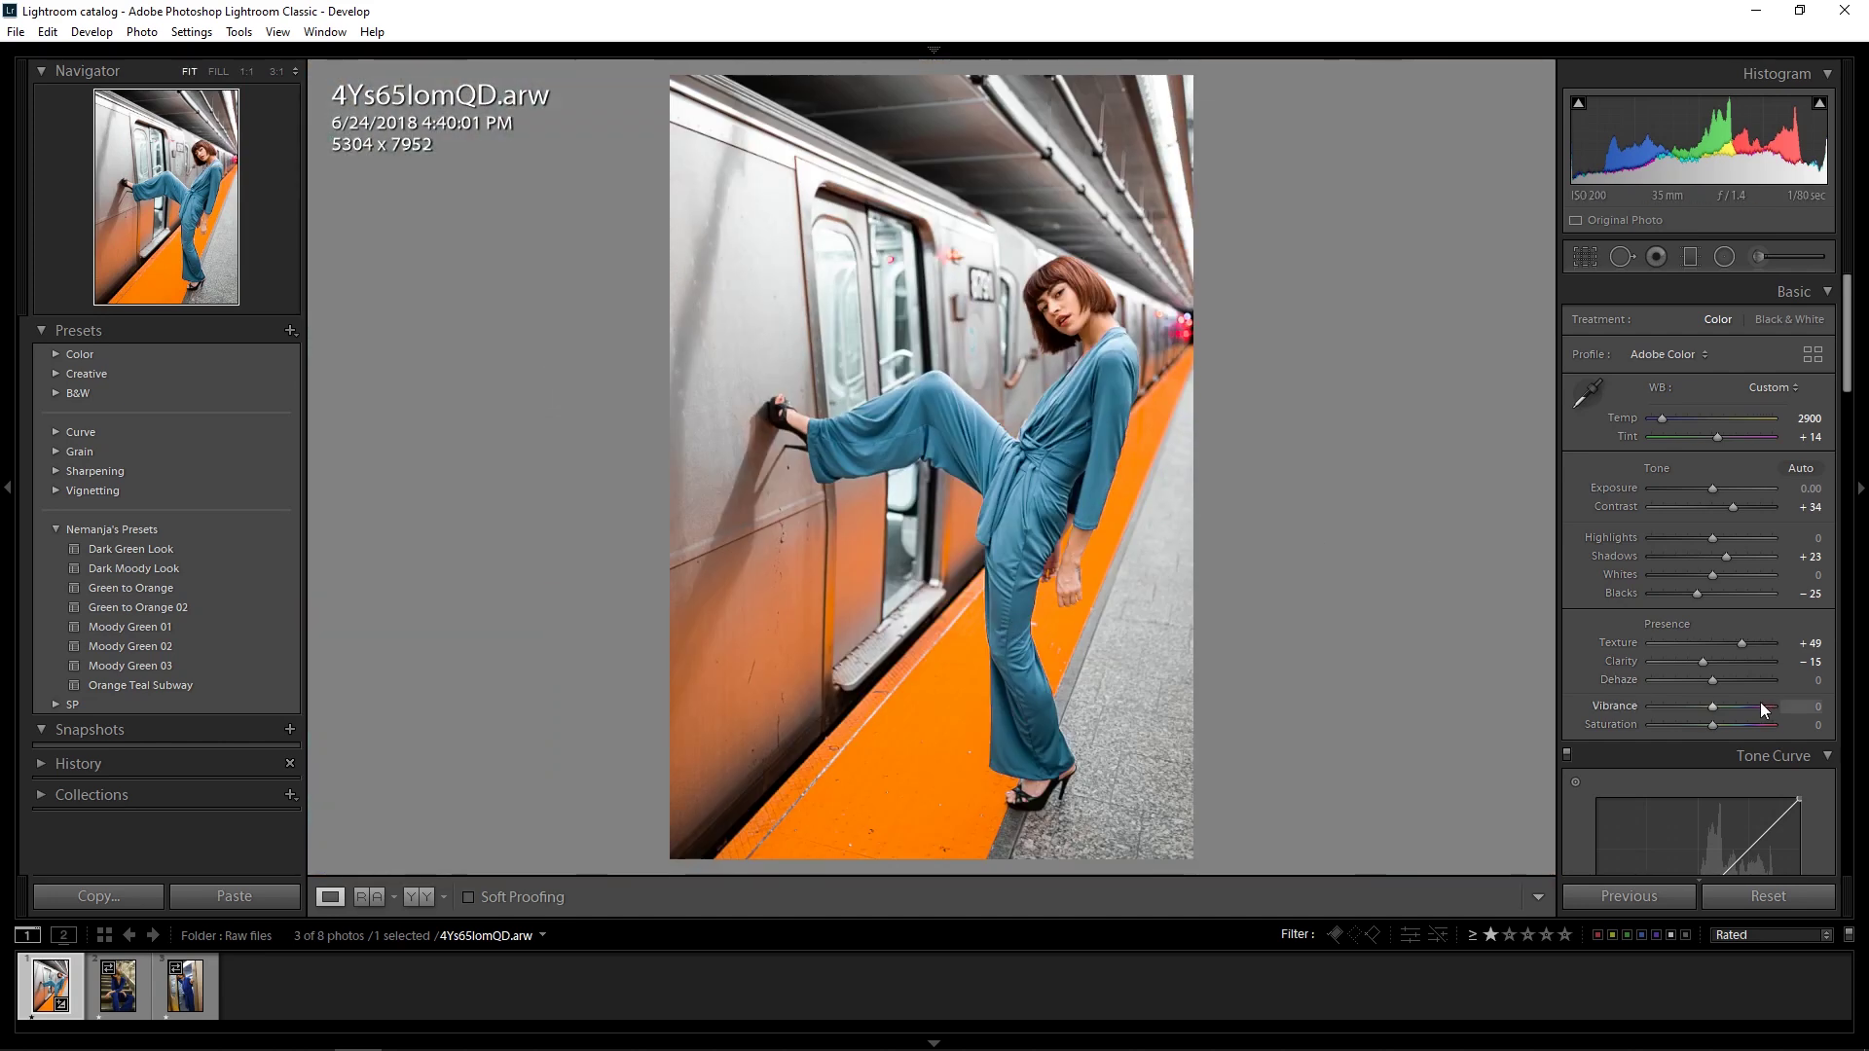
# Step: Set the photo's overall Vibrance to +36 and Saturation to -23
pyautogui.moveTo(1709, 723); pyautogui.dragTo(1737, 704)
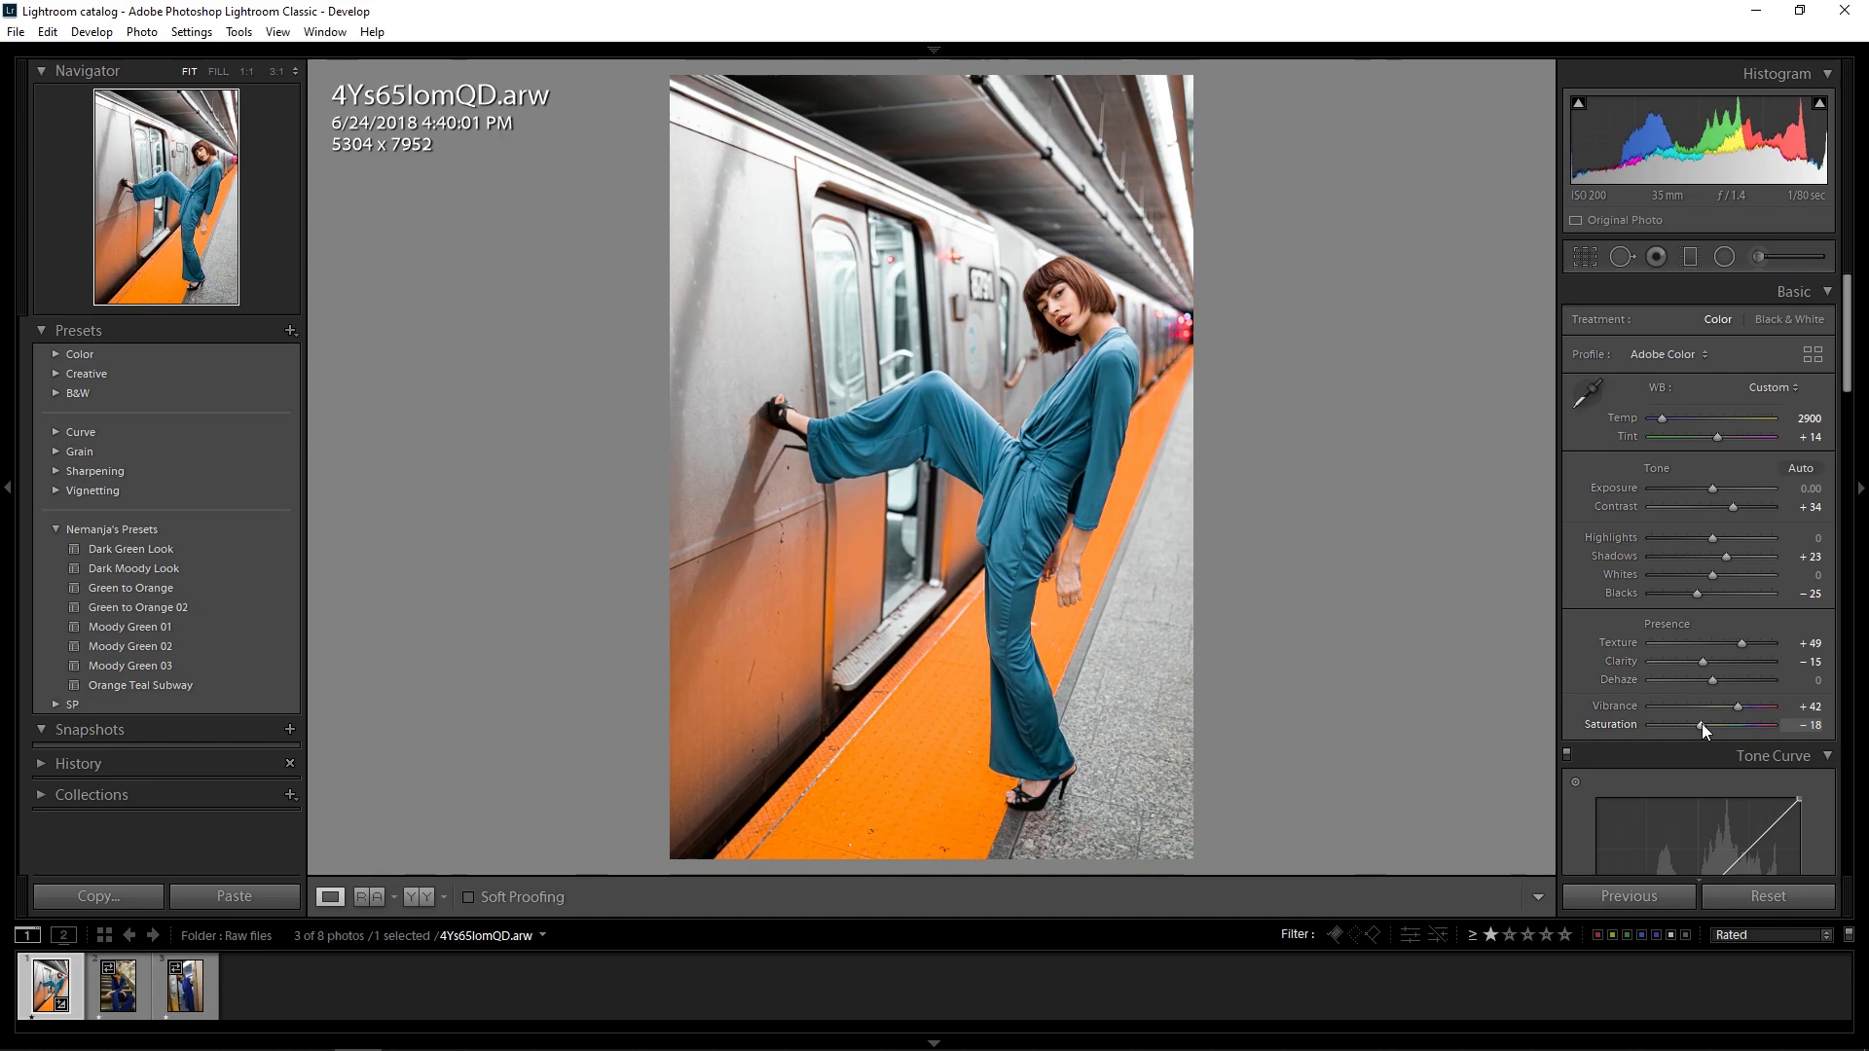
pyautogui.press('Down')
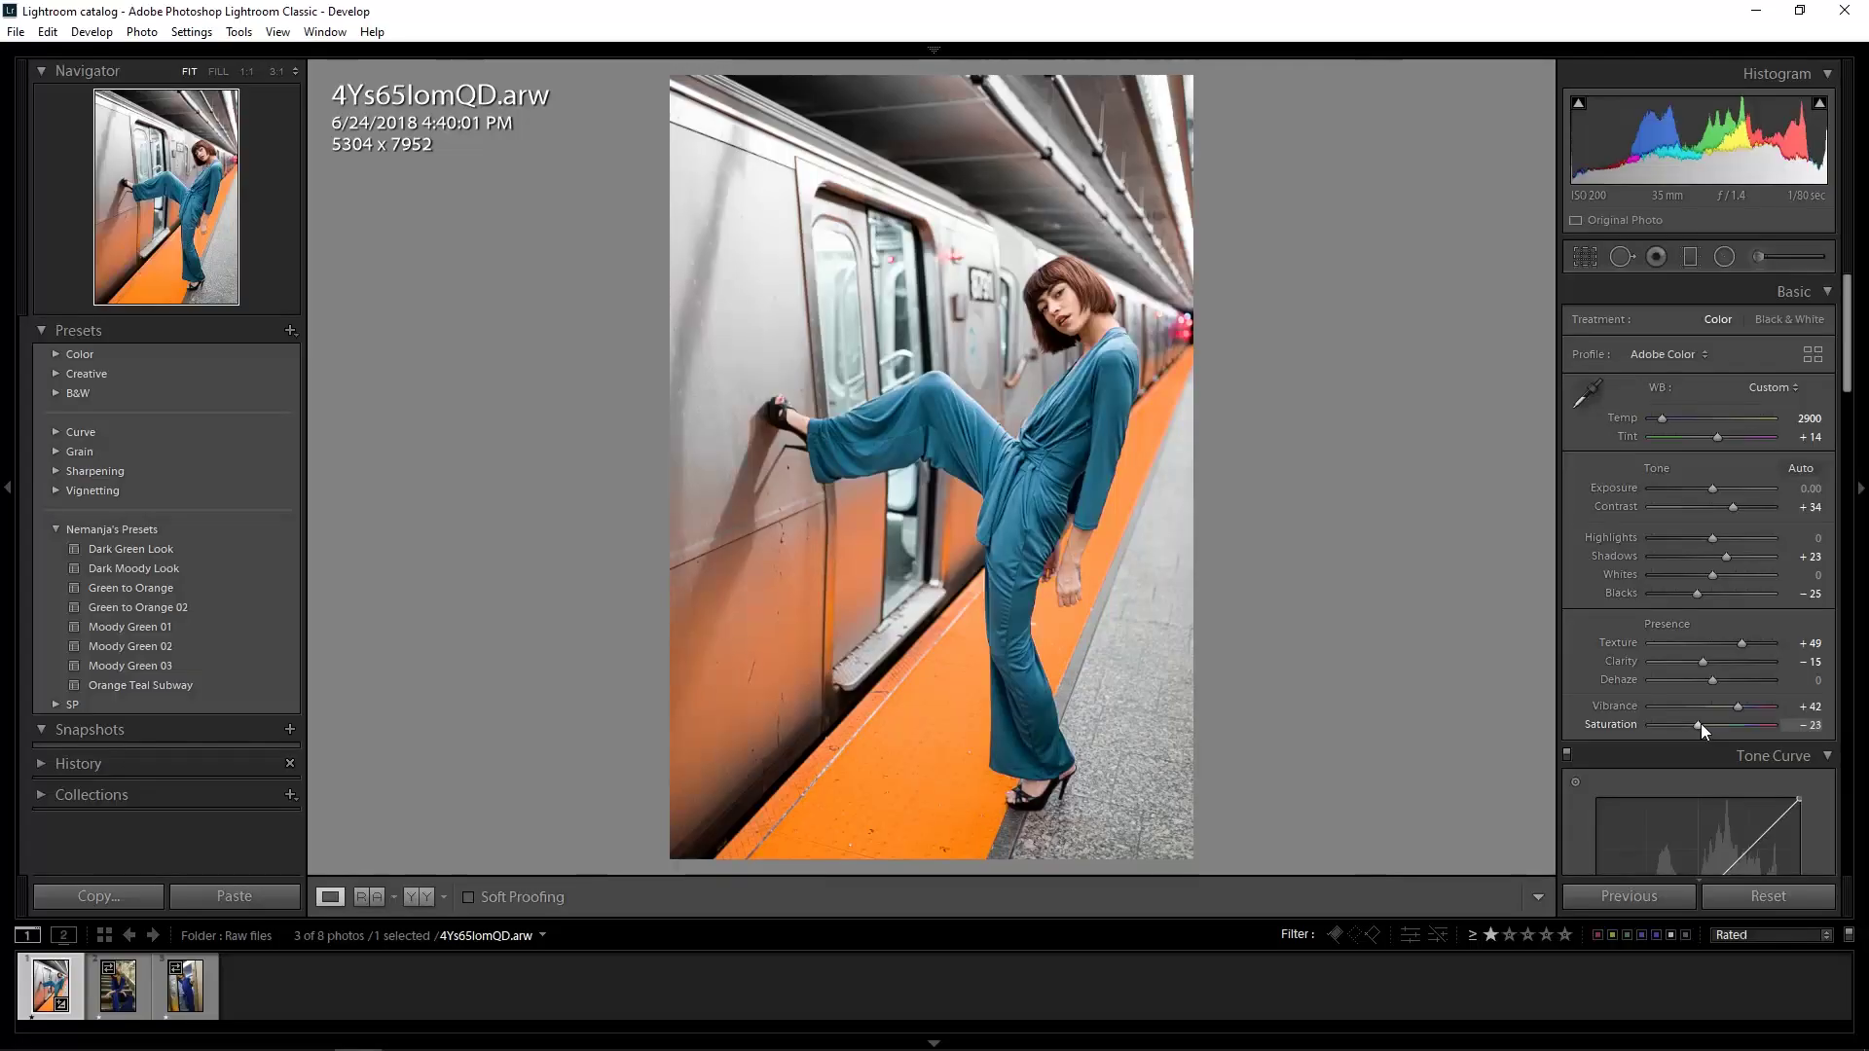
pyautogui.moveTo(1754, 699); pyautogui.dragTo(1731, 709)
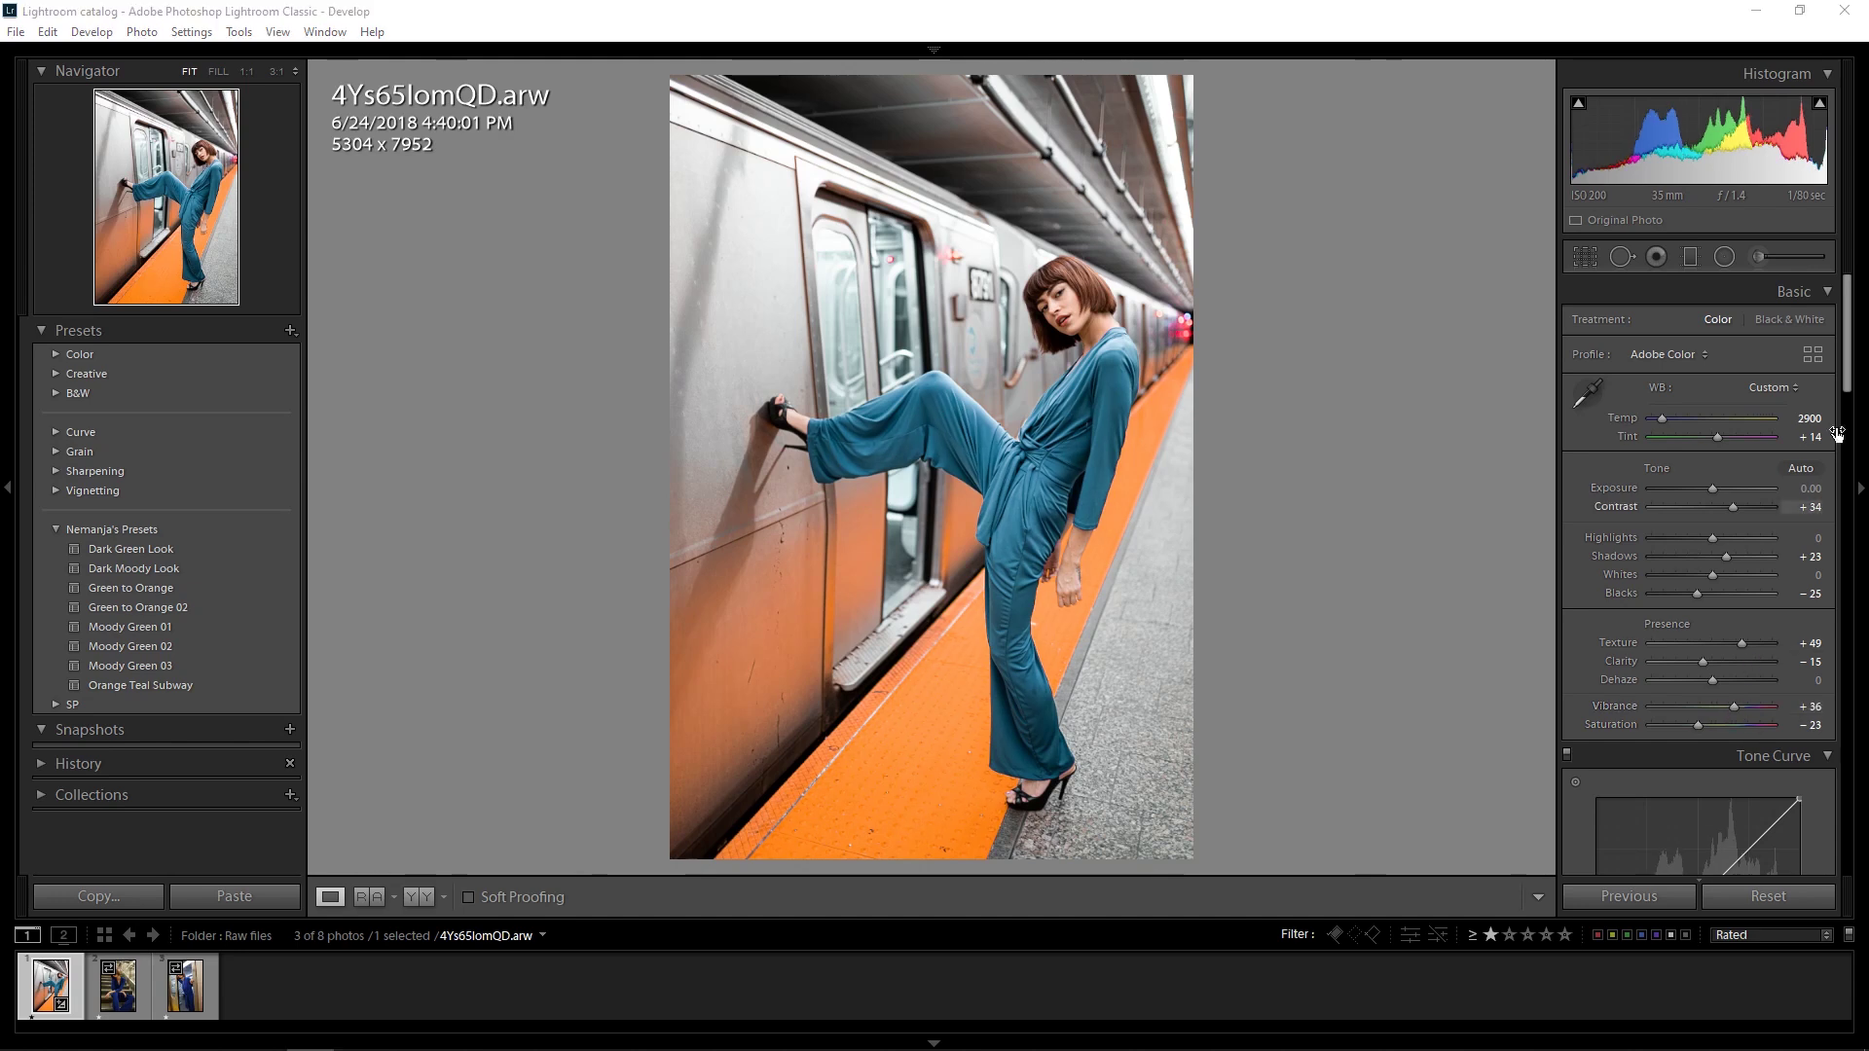
# Step: Shape the RGB tone curve into a slight S-curve with one point in the highlights and one in the shadows
pyautogui.moveTo(1847, 378); pyautogui.dragTo(1850, 433)
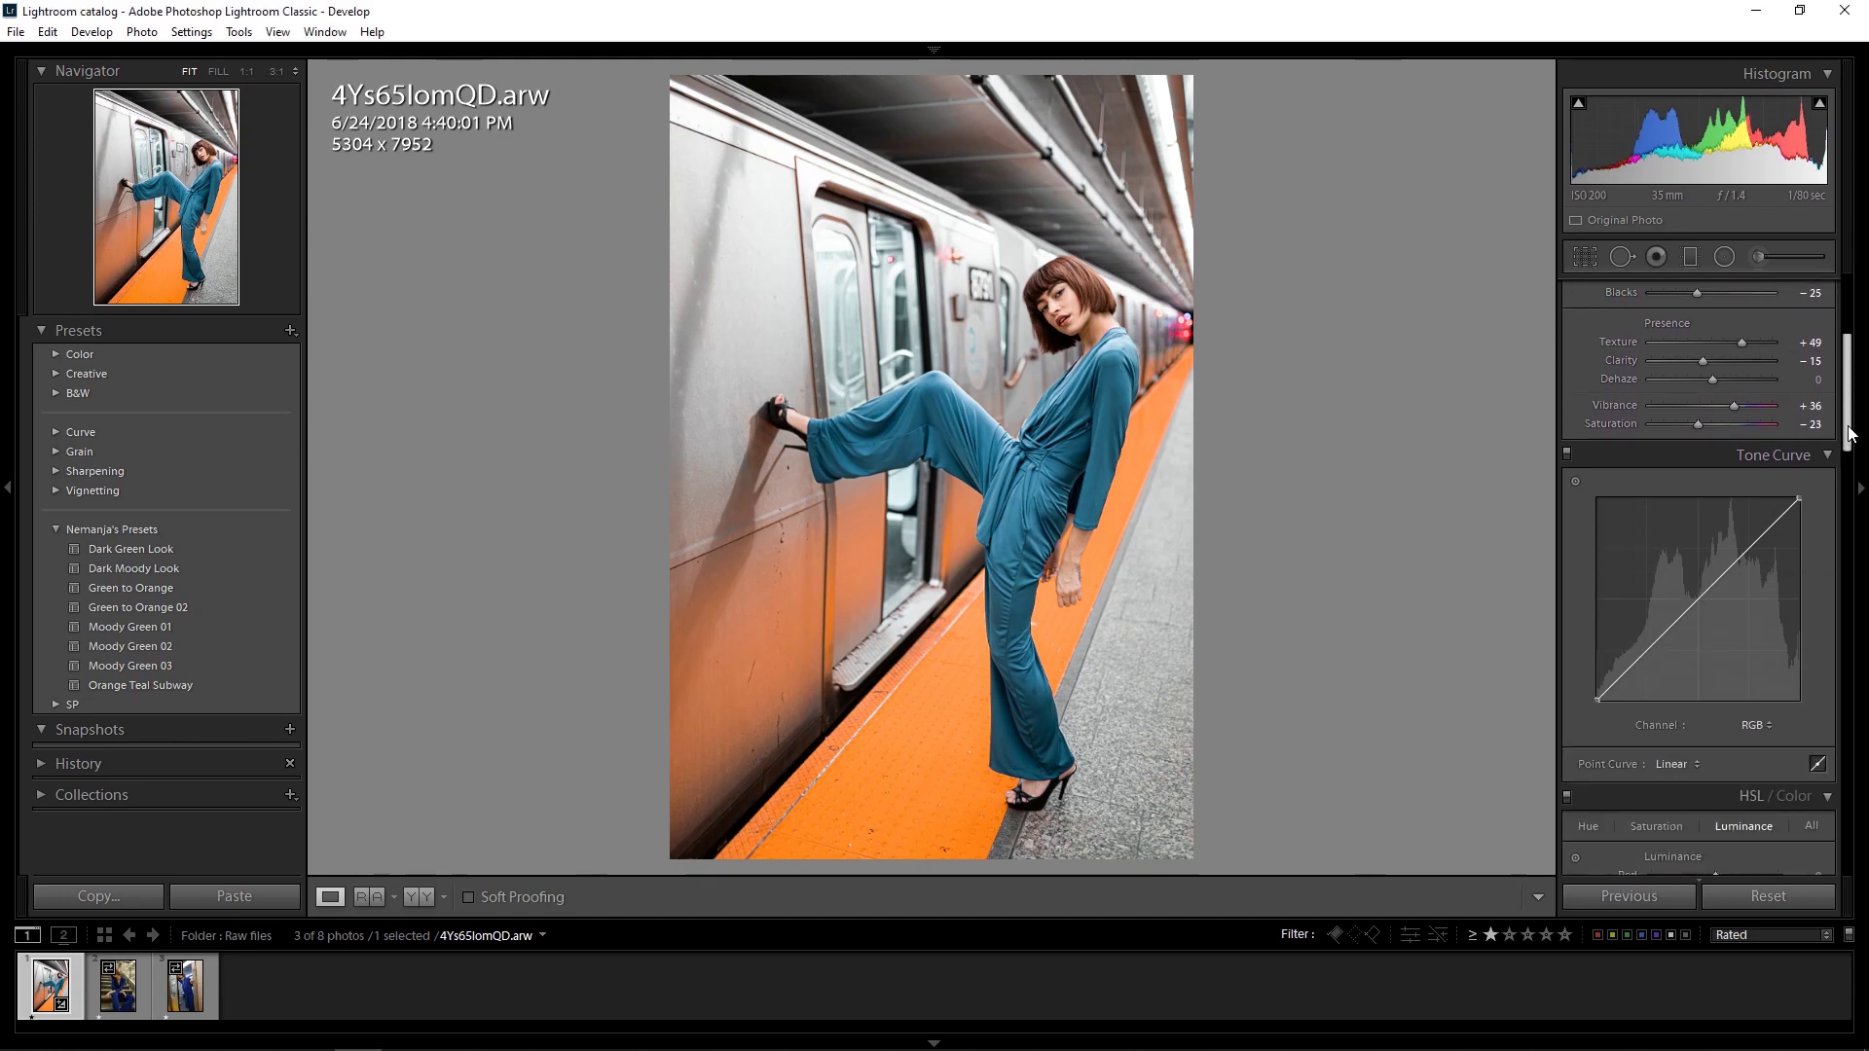
pyautogui.click(1744, 554)
pyautogui.click(1649, 647)
pyautogui.moveTo(1649, 654); pyautogui.dragTo(1650, 654)
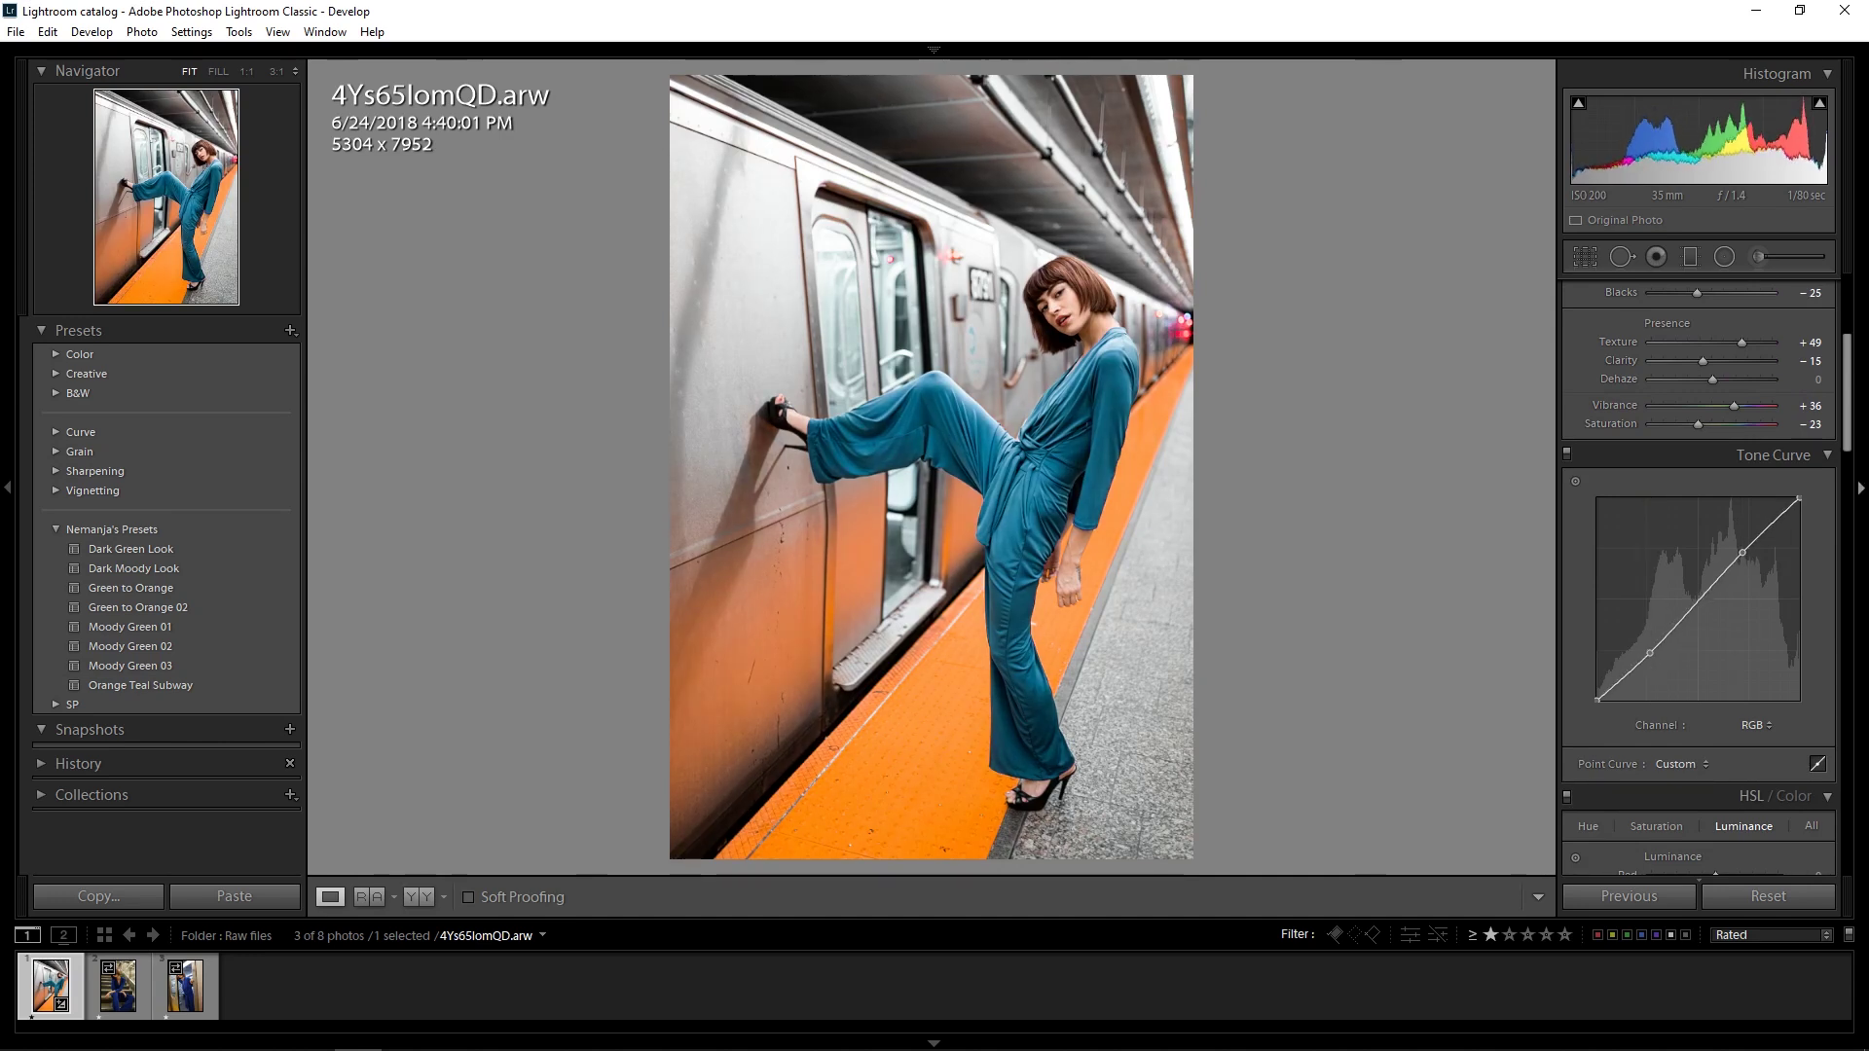
# Step: Split-tone the shadows with hue 219 and saturation 20, and set the balance to +33
pyautogui.moveTo(1858, 404); pyautogui.dragTo(1859, 424)
pyautogui.scroll(-5, 1721, 602)
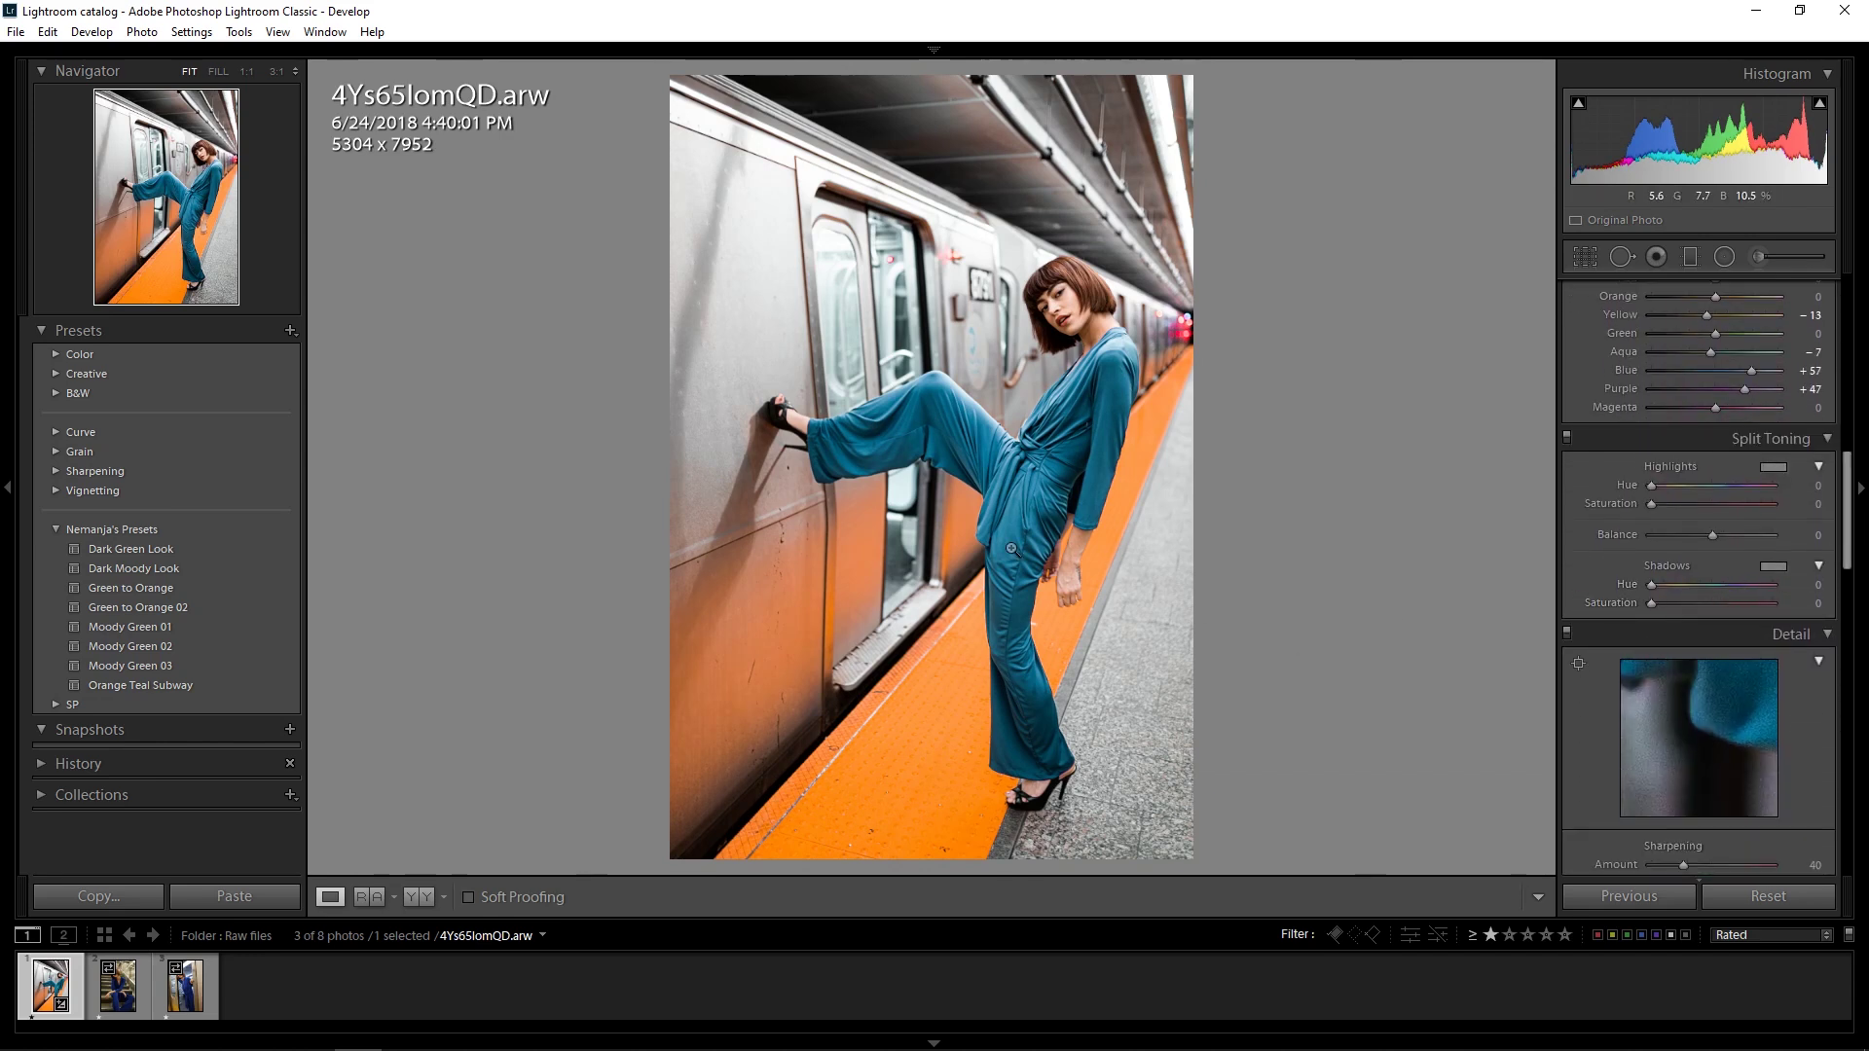
pyautogui.moveTo(1740, 582)
pyautogui.mouseDown()
pyautogui.moveTo(1680, 606)
pyautogui.moveTo(1655, 580)
pyautogui.moveTo(1713, 590)
pyautogui.mouseUp()
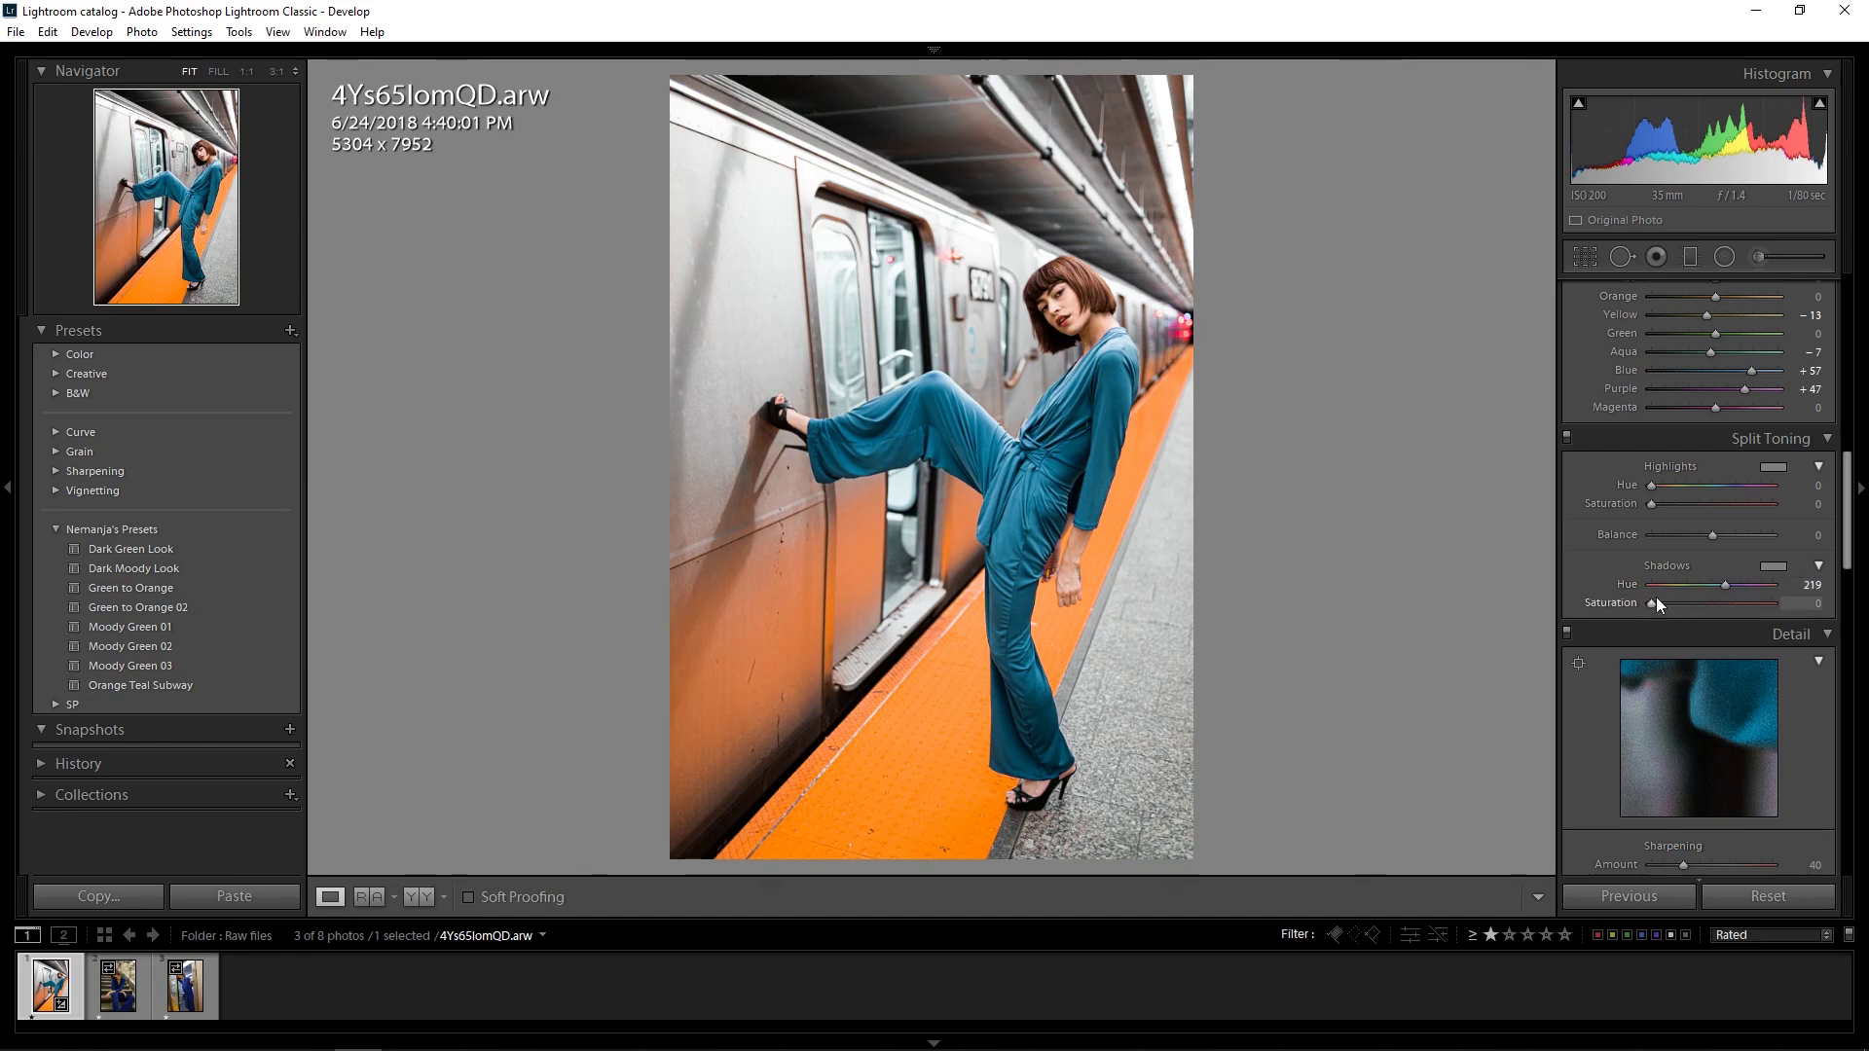
pyautogui.moveTo(1656, 601); pyautogui.dragTo(1679, 604)
pyautogui.moveTo(1709, 535); pyautogui.dragTo(1719, 533)
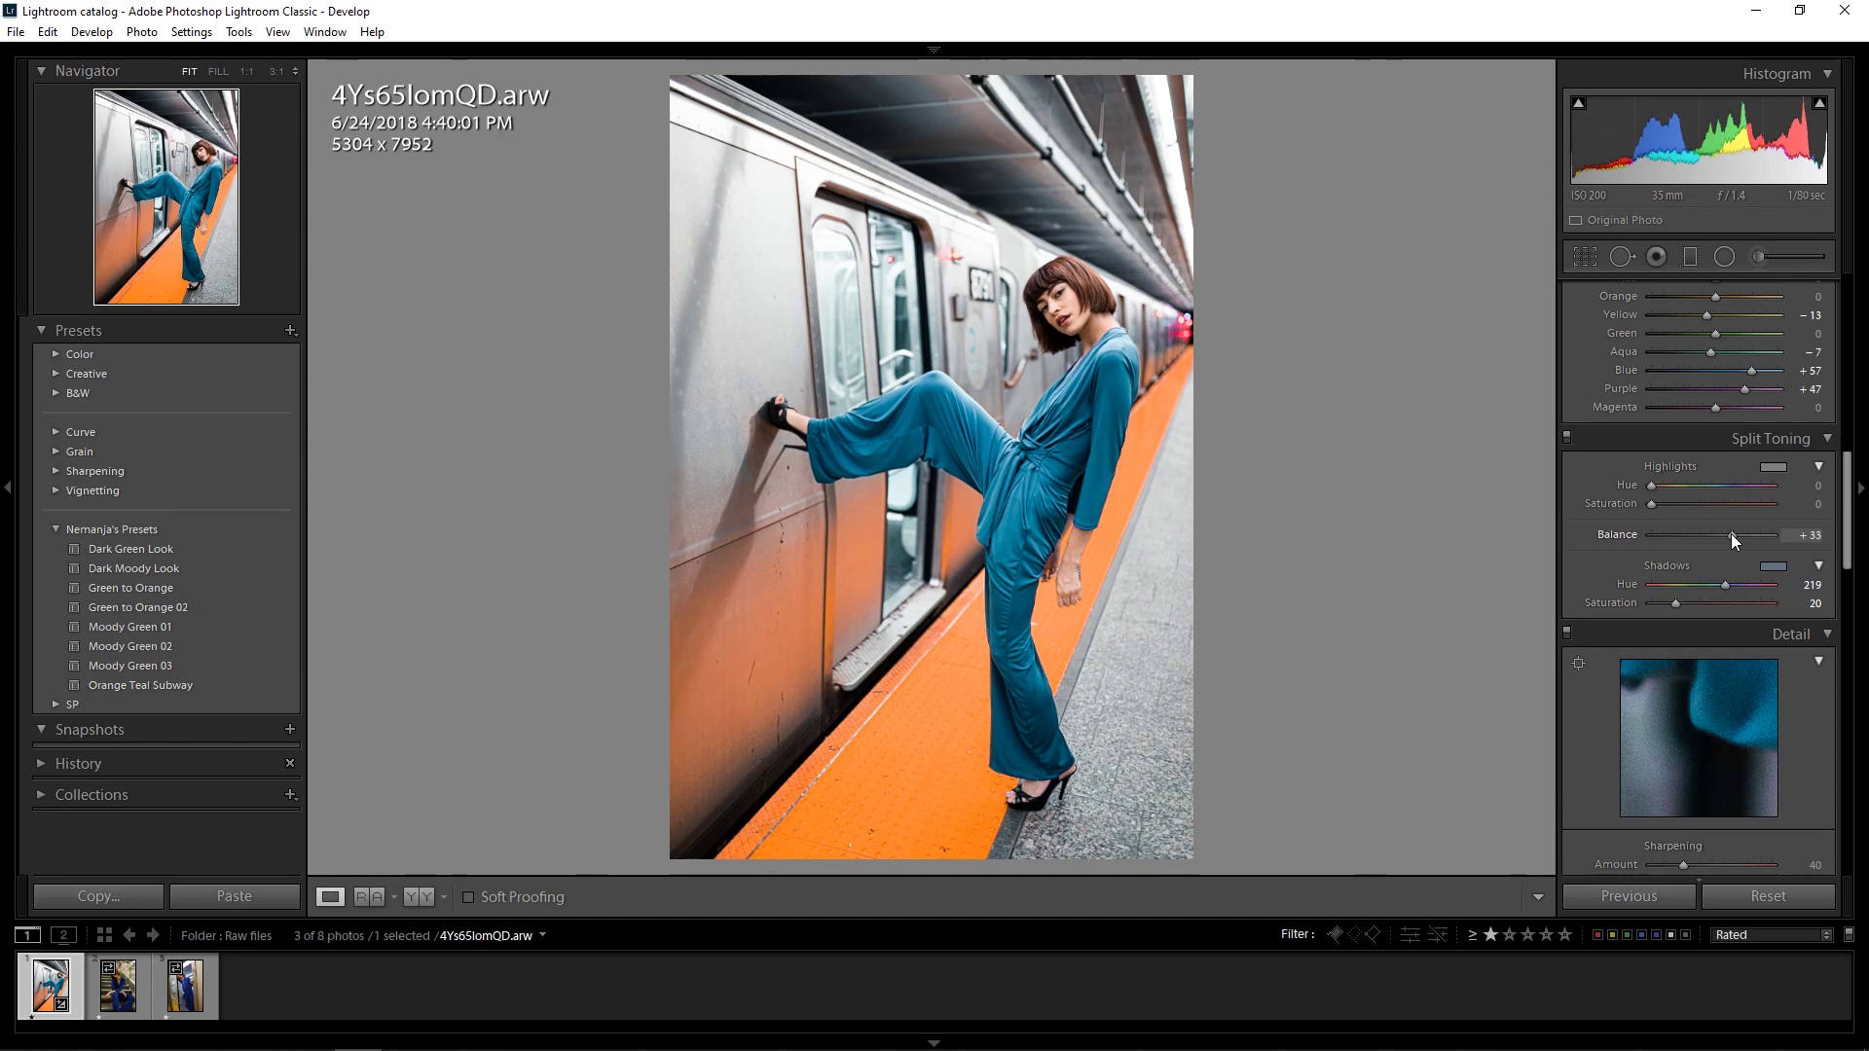
# Step: Add a post-crop vignette with Amount -39, Midpoint 44 and Feather 70
pyautogui.moveTo(1847, 535); pyautogui.dragTo(1827, 804)
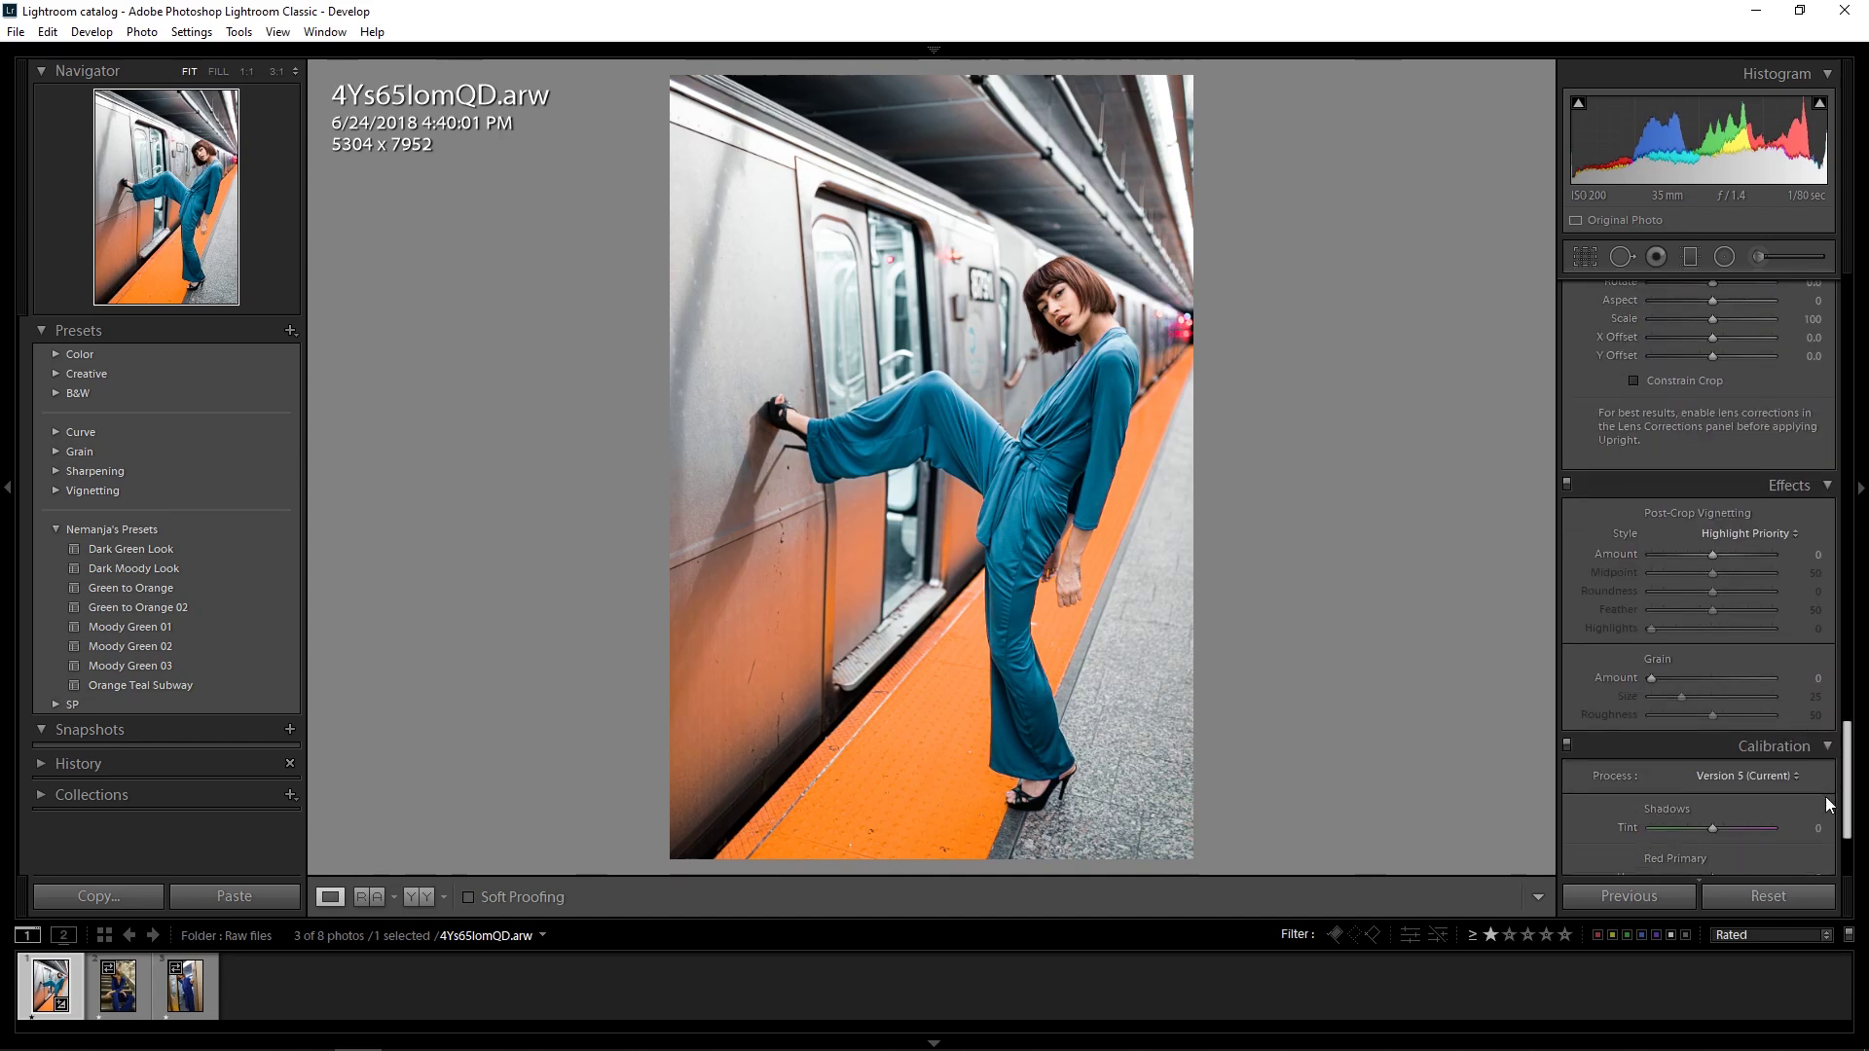
pyautogui.moveTo(1719, 554)
pyautogui.mouseDown()
pyautogui.moveTo(1690, 557)
pyautogui.moveTo(1738, 609)
pyautogui.moveTo(1703, 571)
pyautogui.mouseUp()
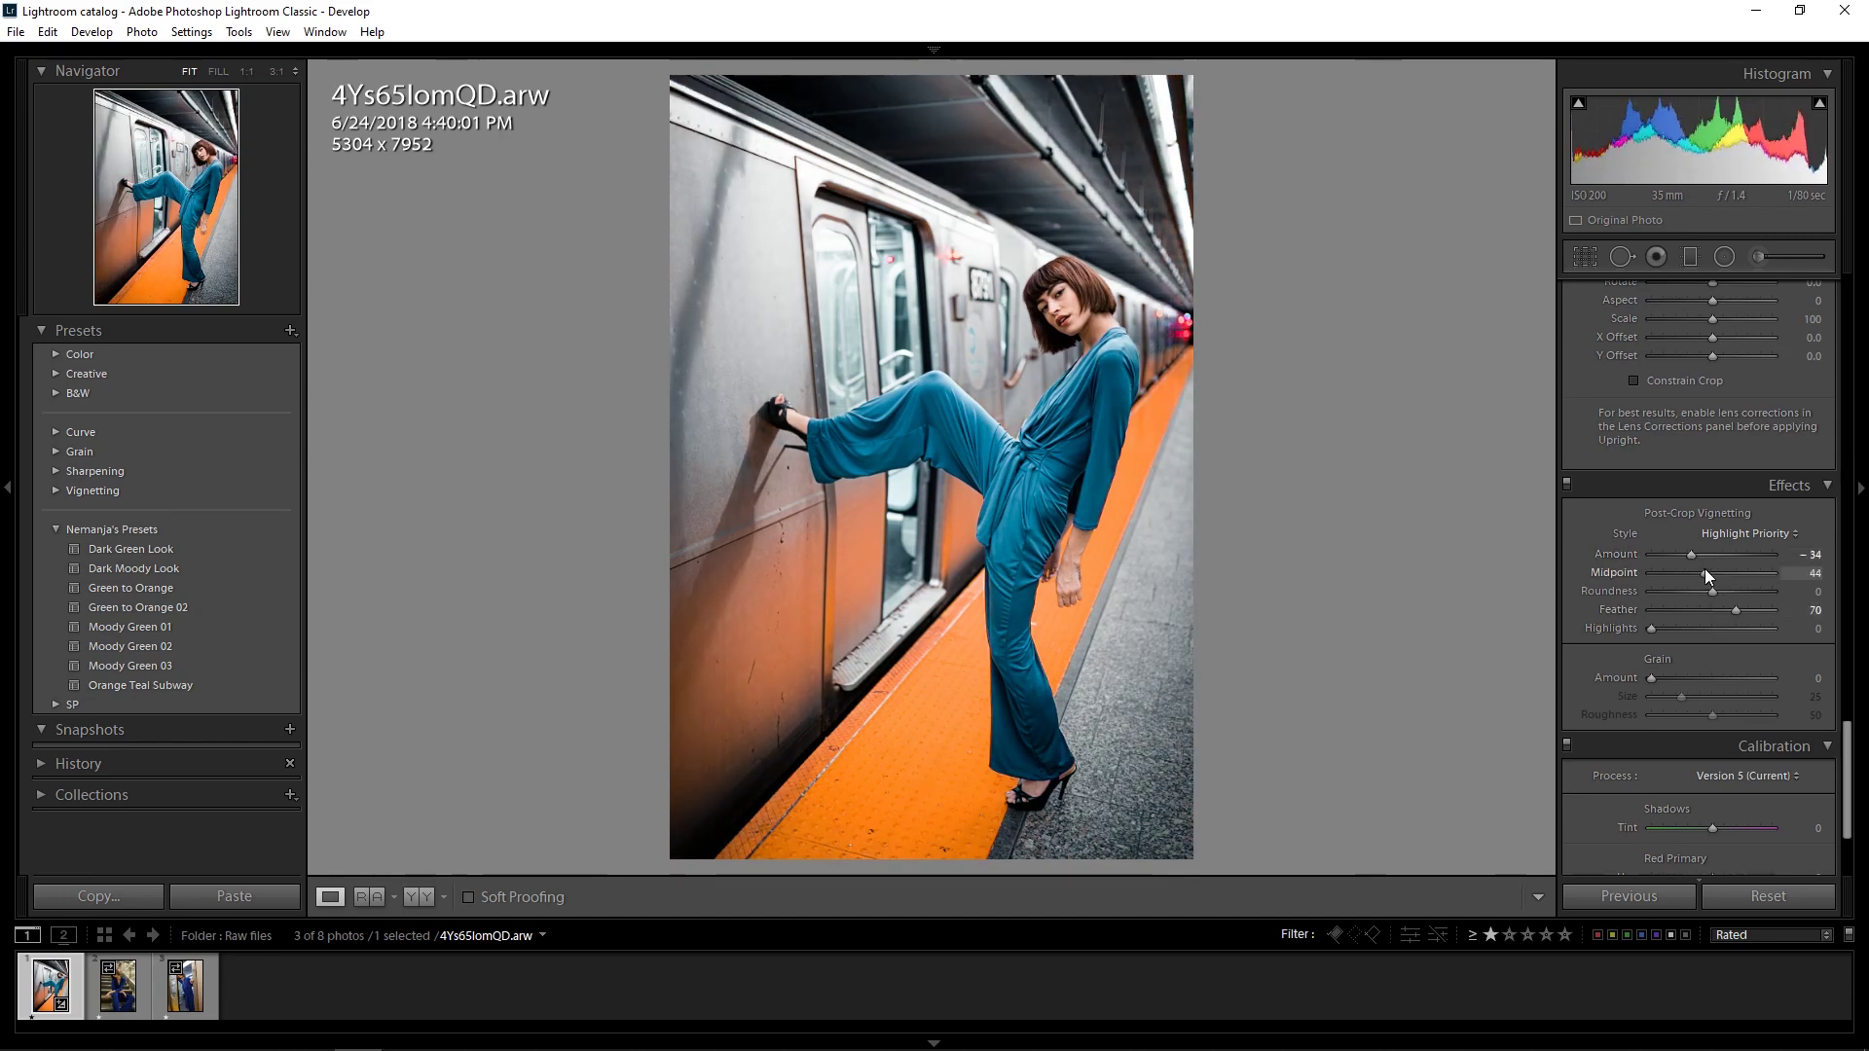
pyautogui.scroll(6, 1688, 552)
# Step: Set the calibration's Green Primary hue to -12 and saturation to +20, and compare the edit with the original photo
pyautogui.scroll(-10, 1738, 820)
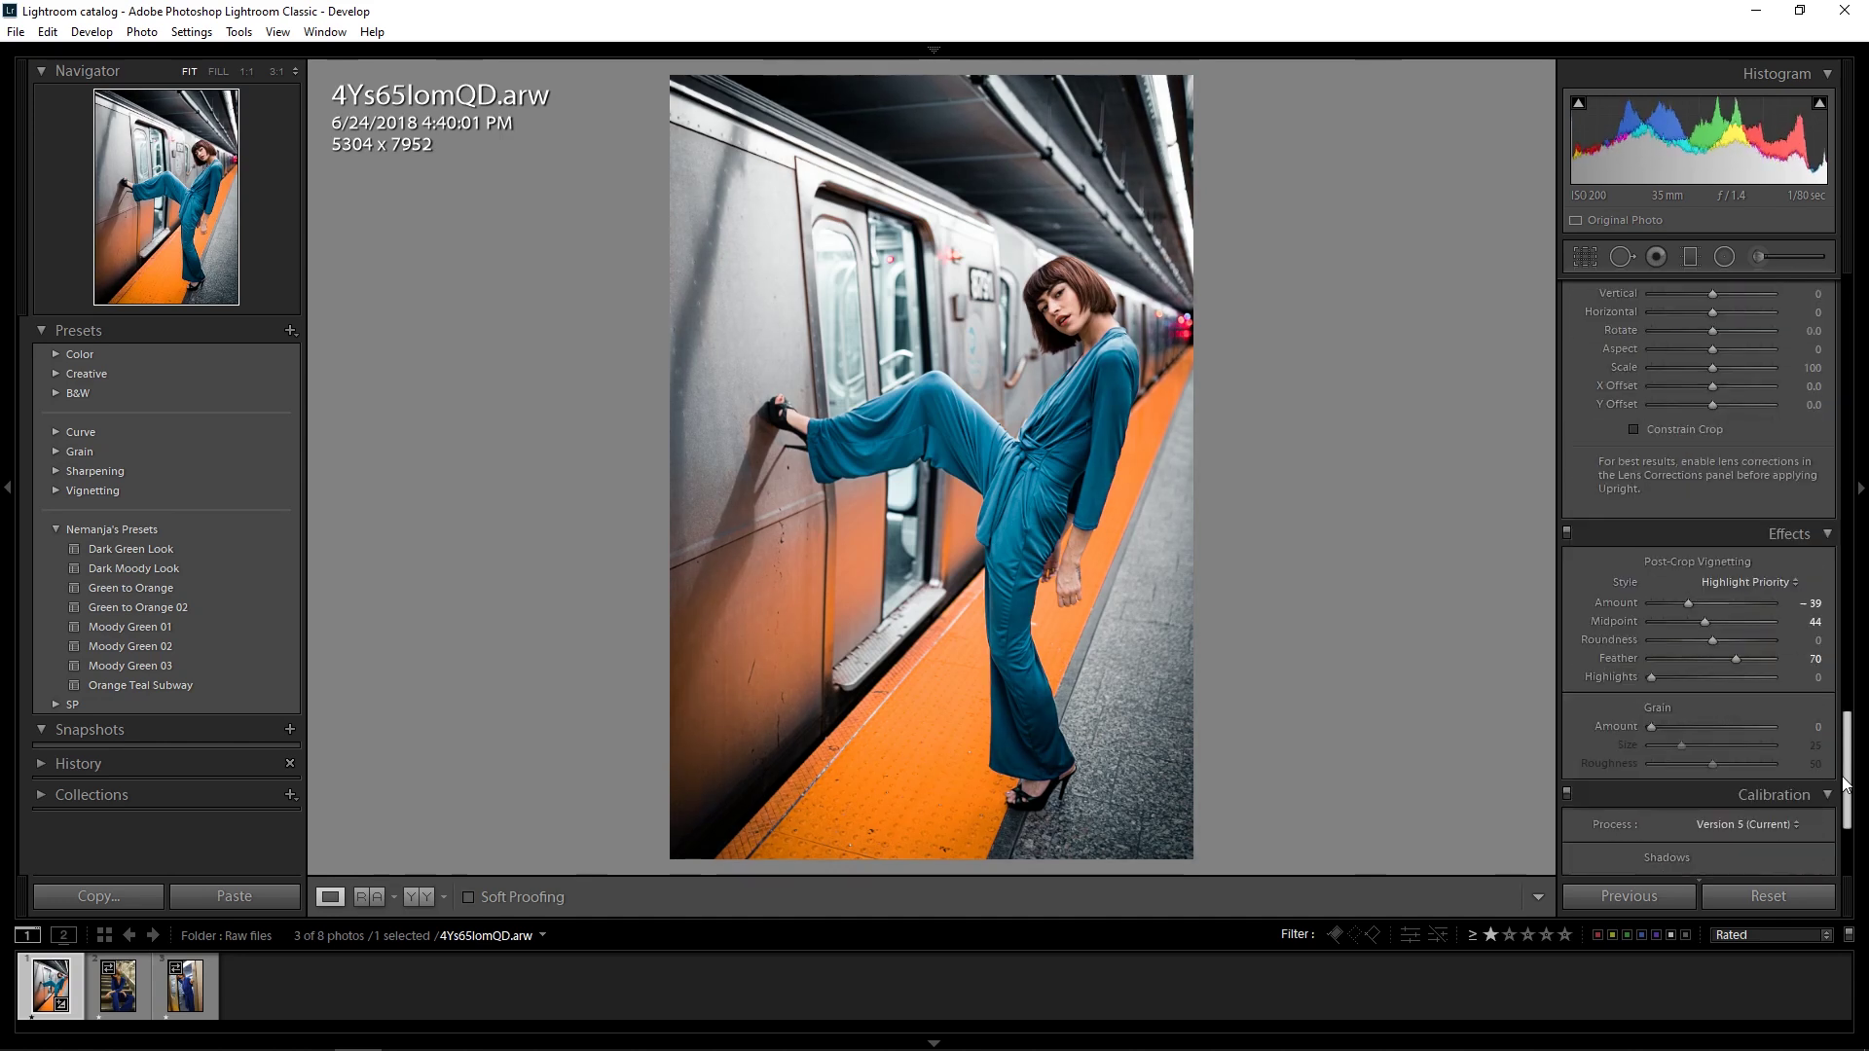
pyautogui.moveTo(1714, 786); pyautogui.dragTo(1725, 785)
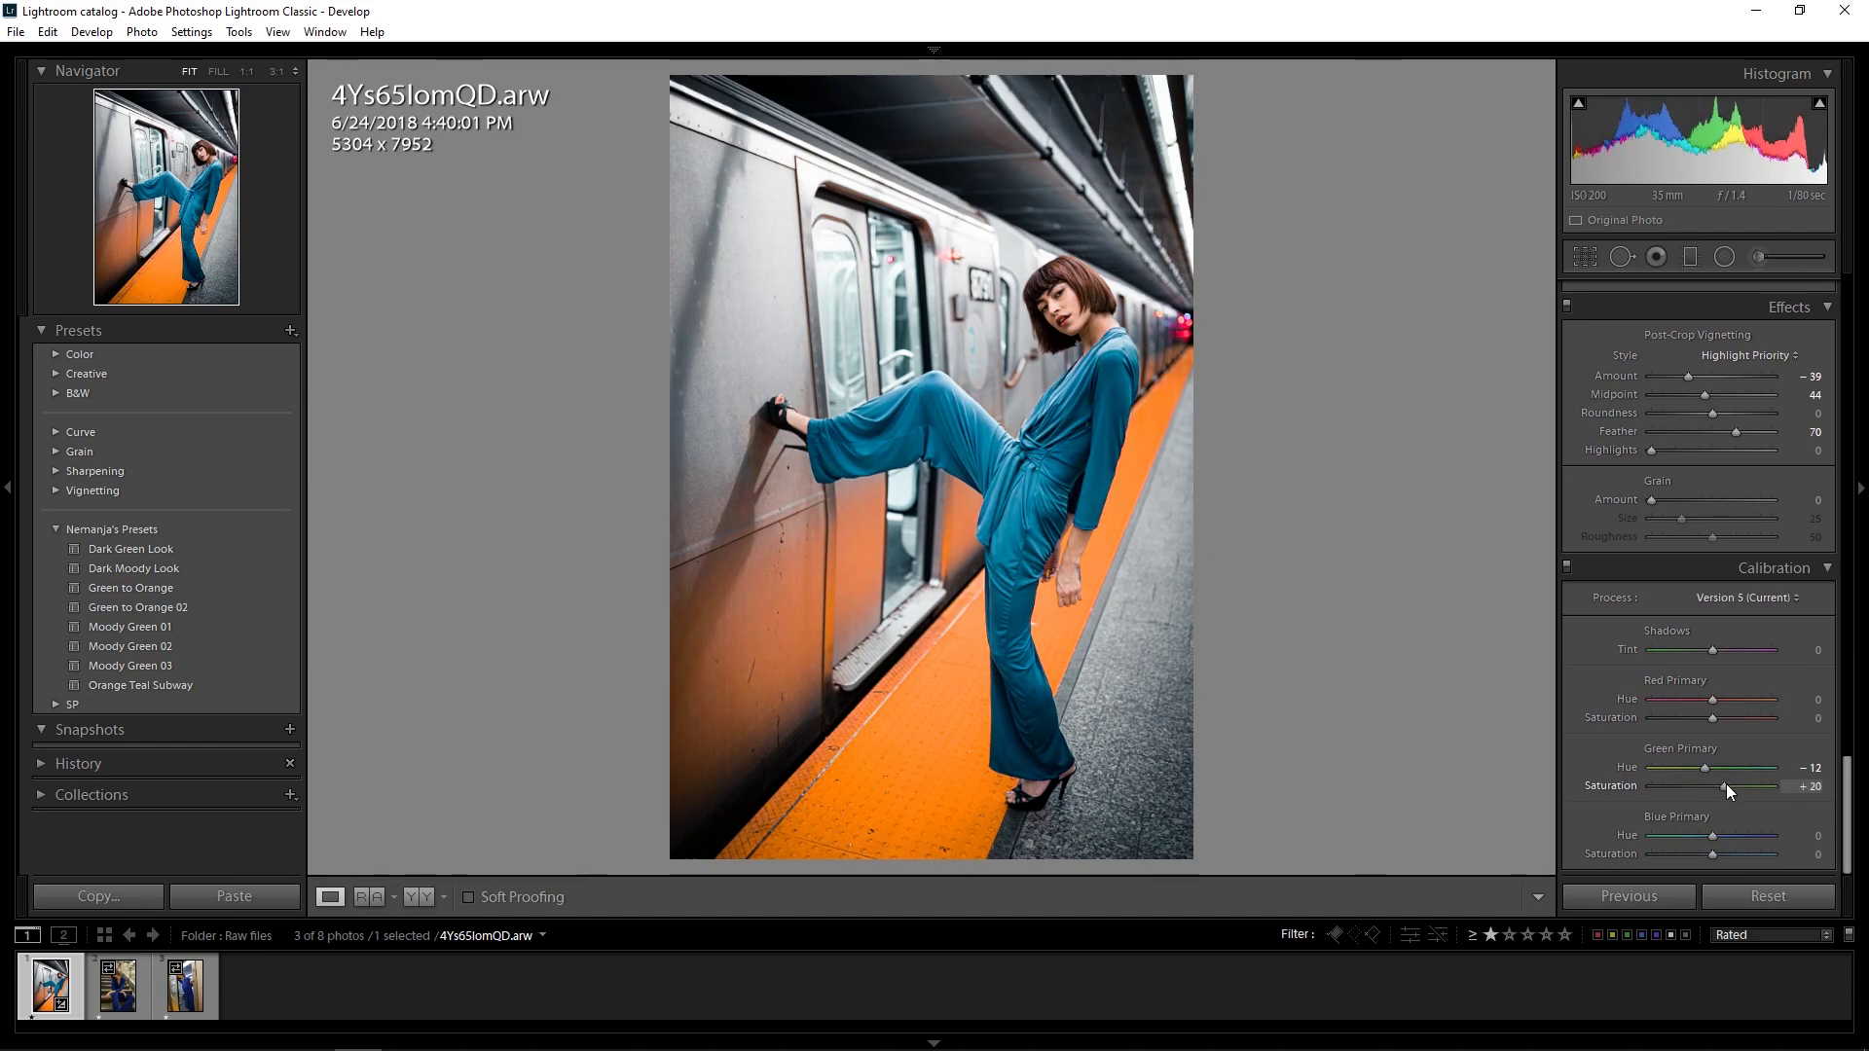
pyautogui.press('\\')
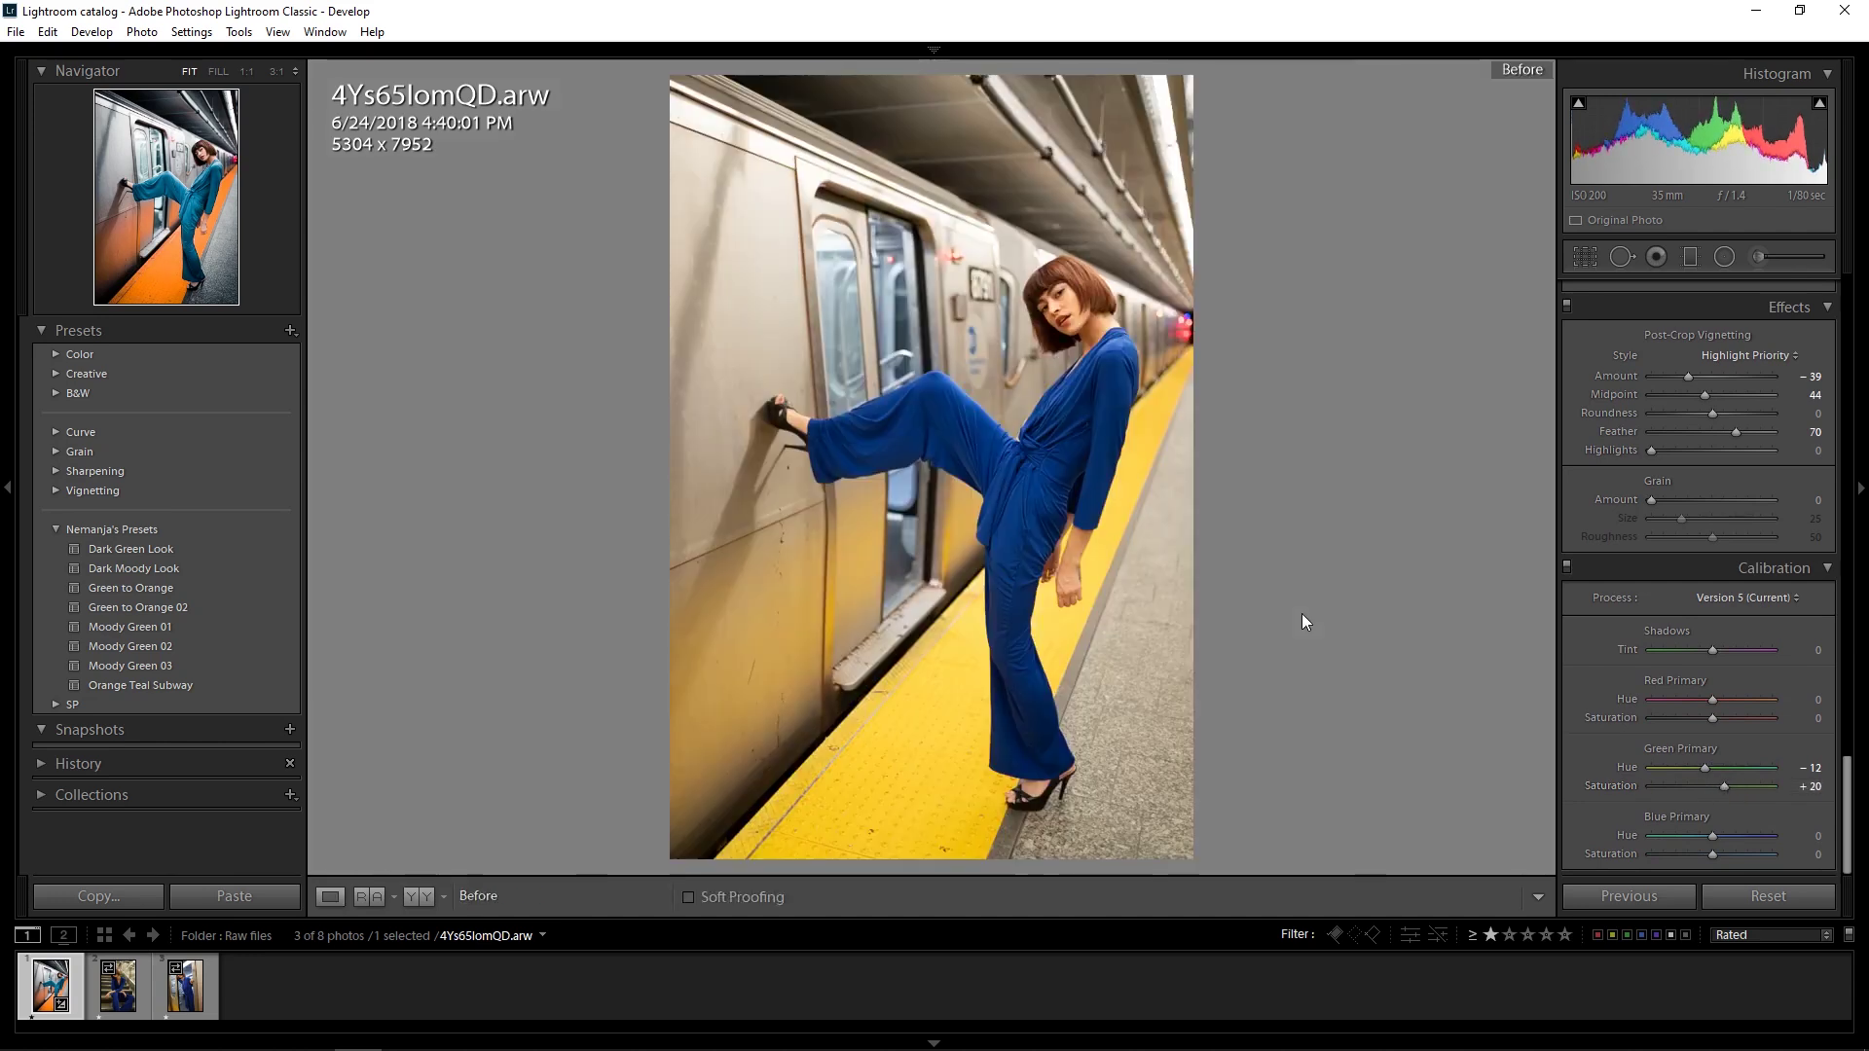
pyautogui.press('\\')
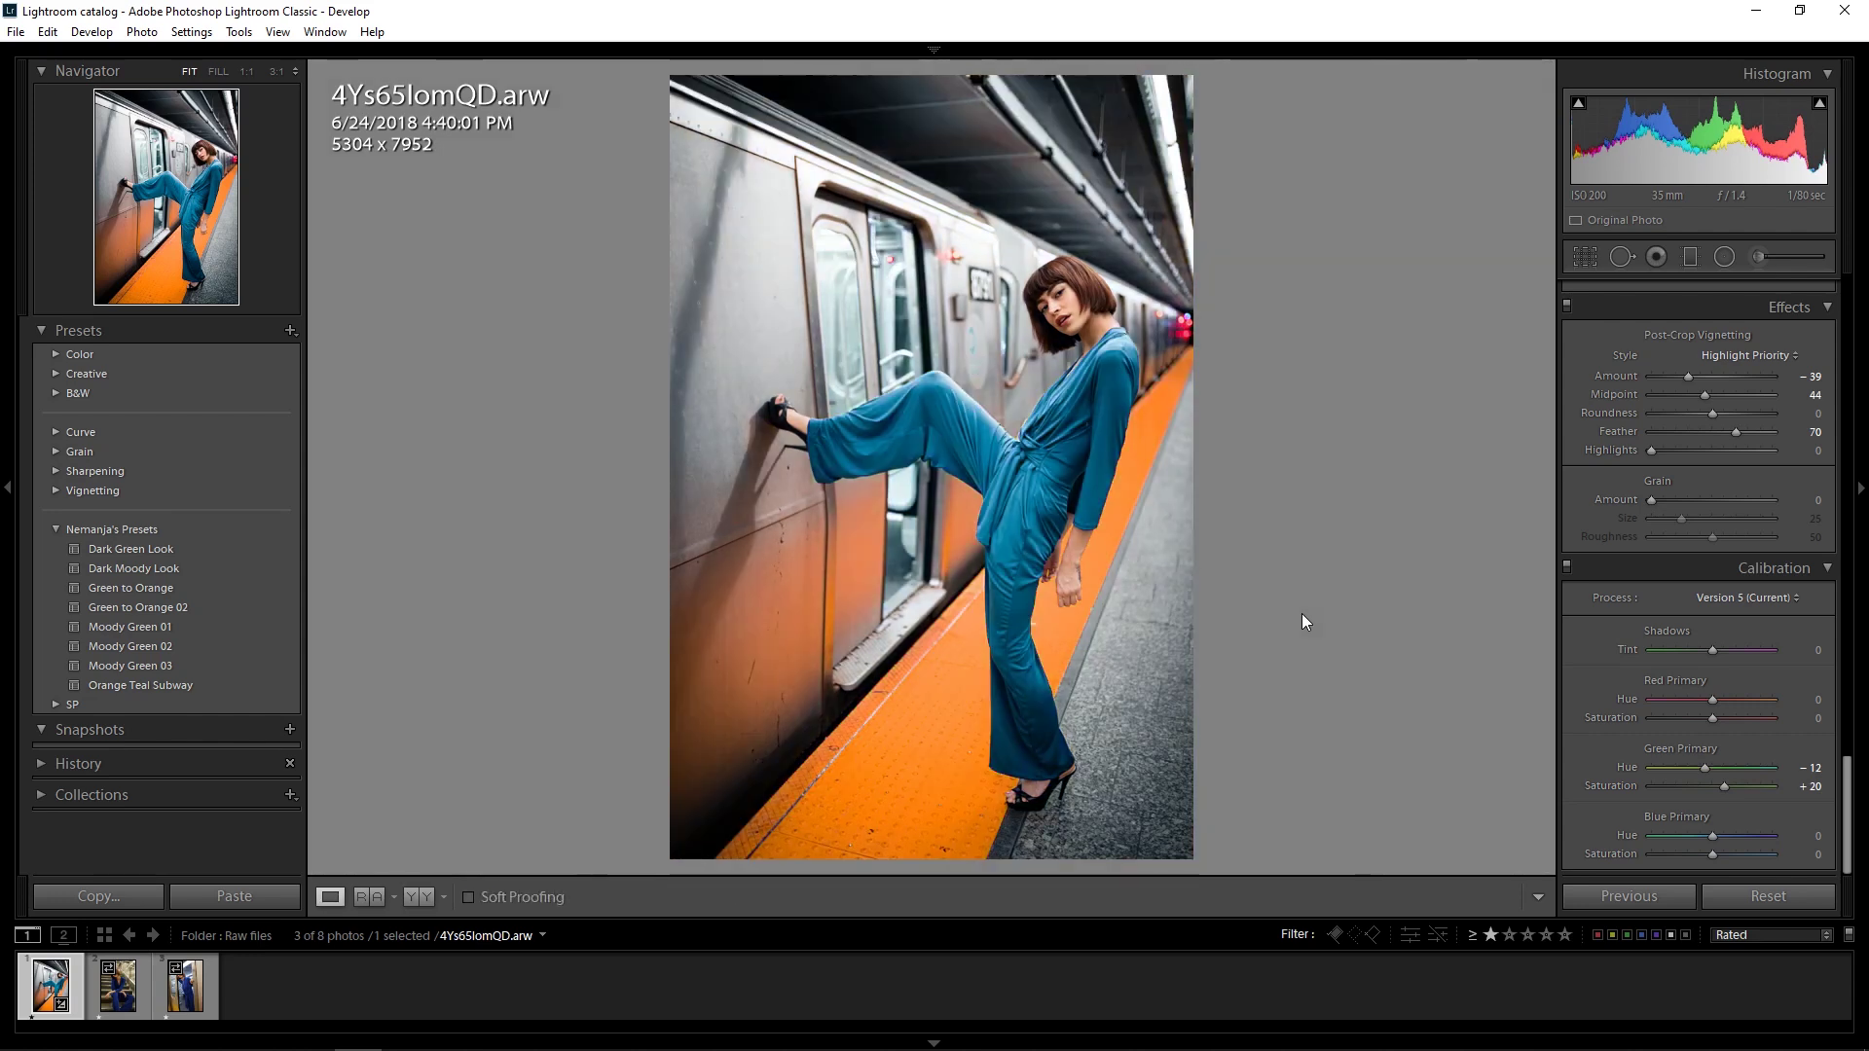
pyautogui.press('\\')
pyautogui.press('\\')
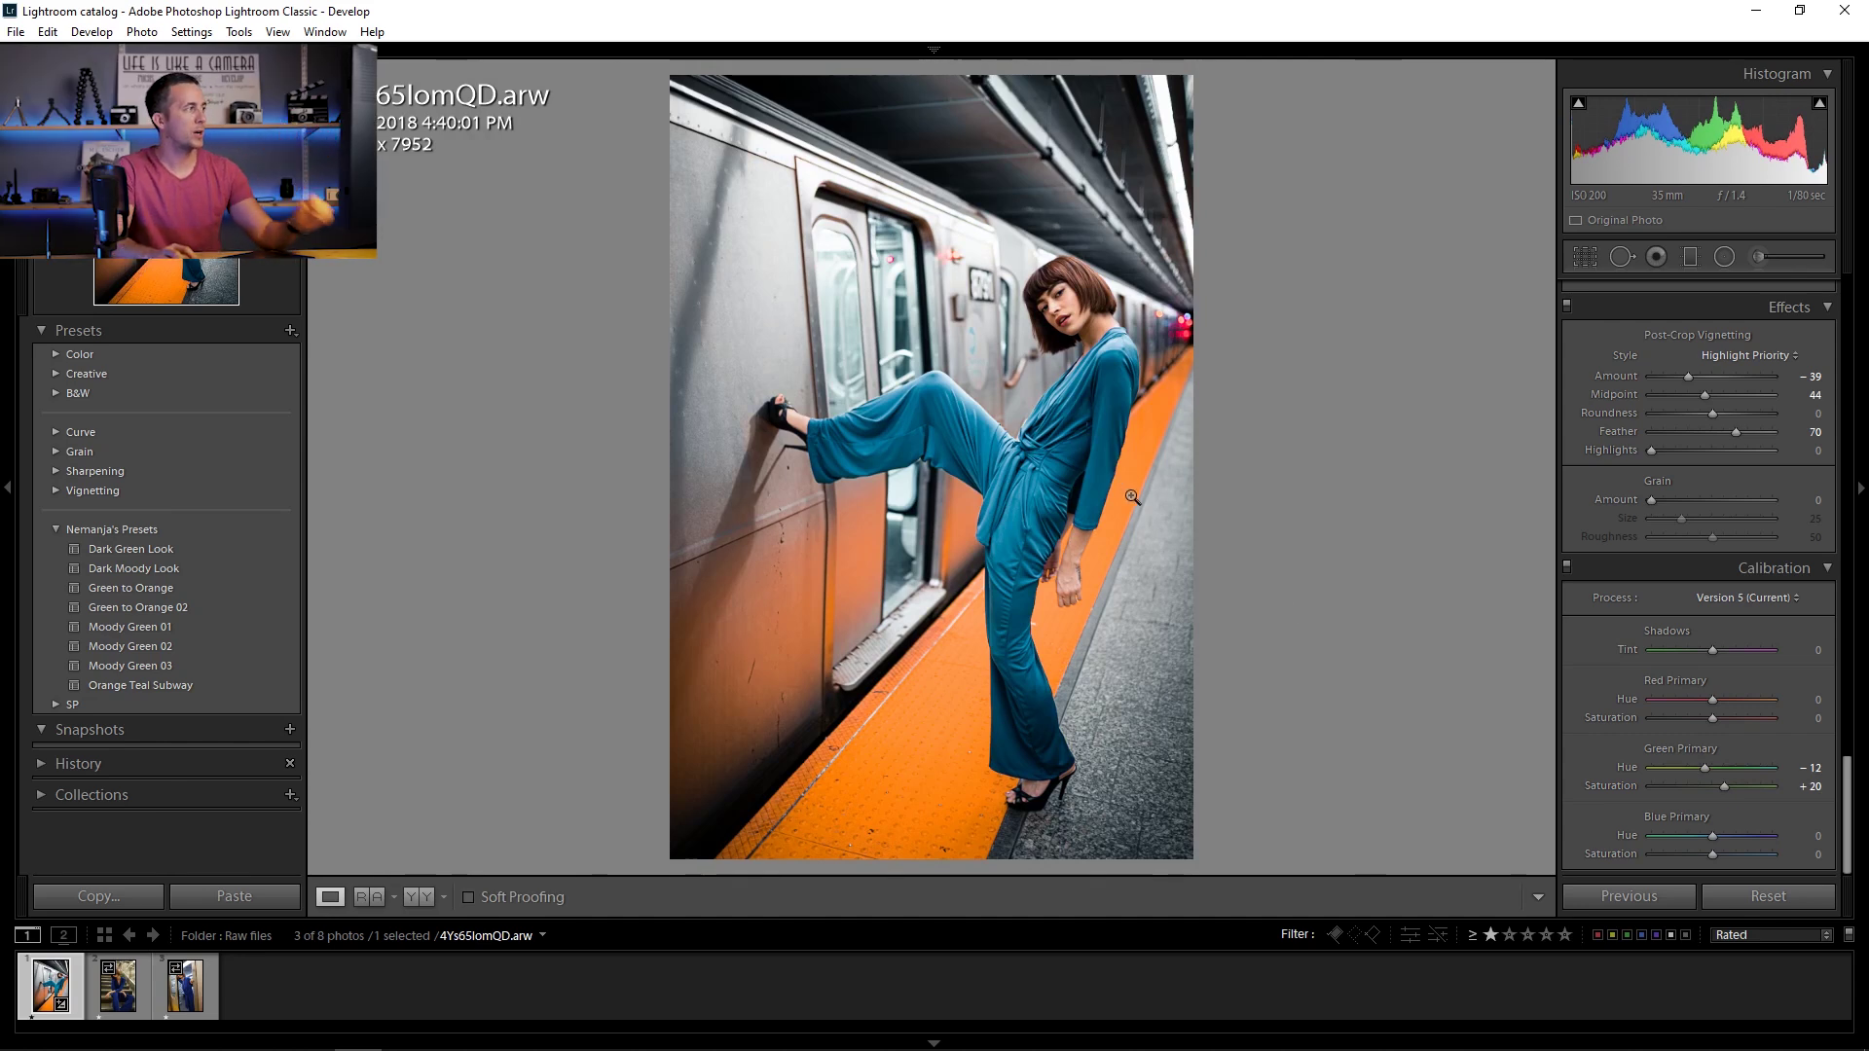
pyautogui.click(291, 331)
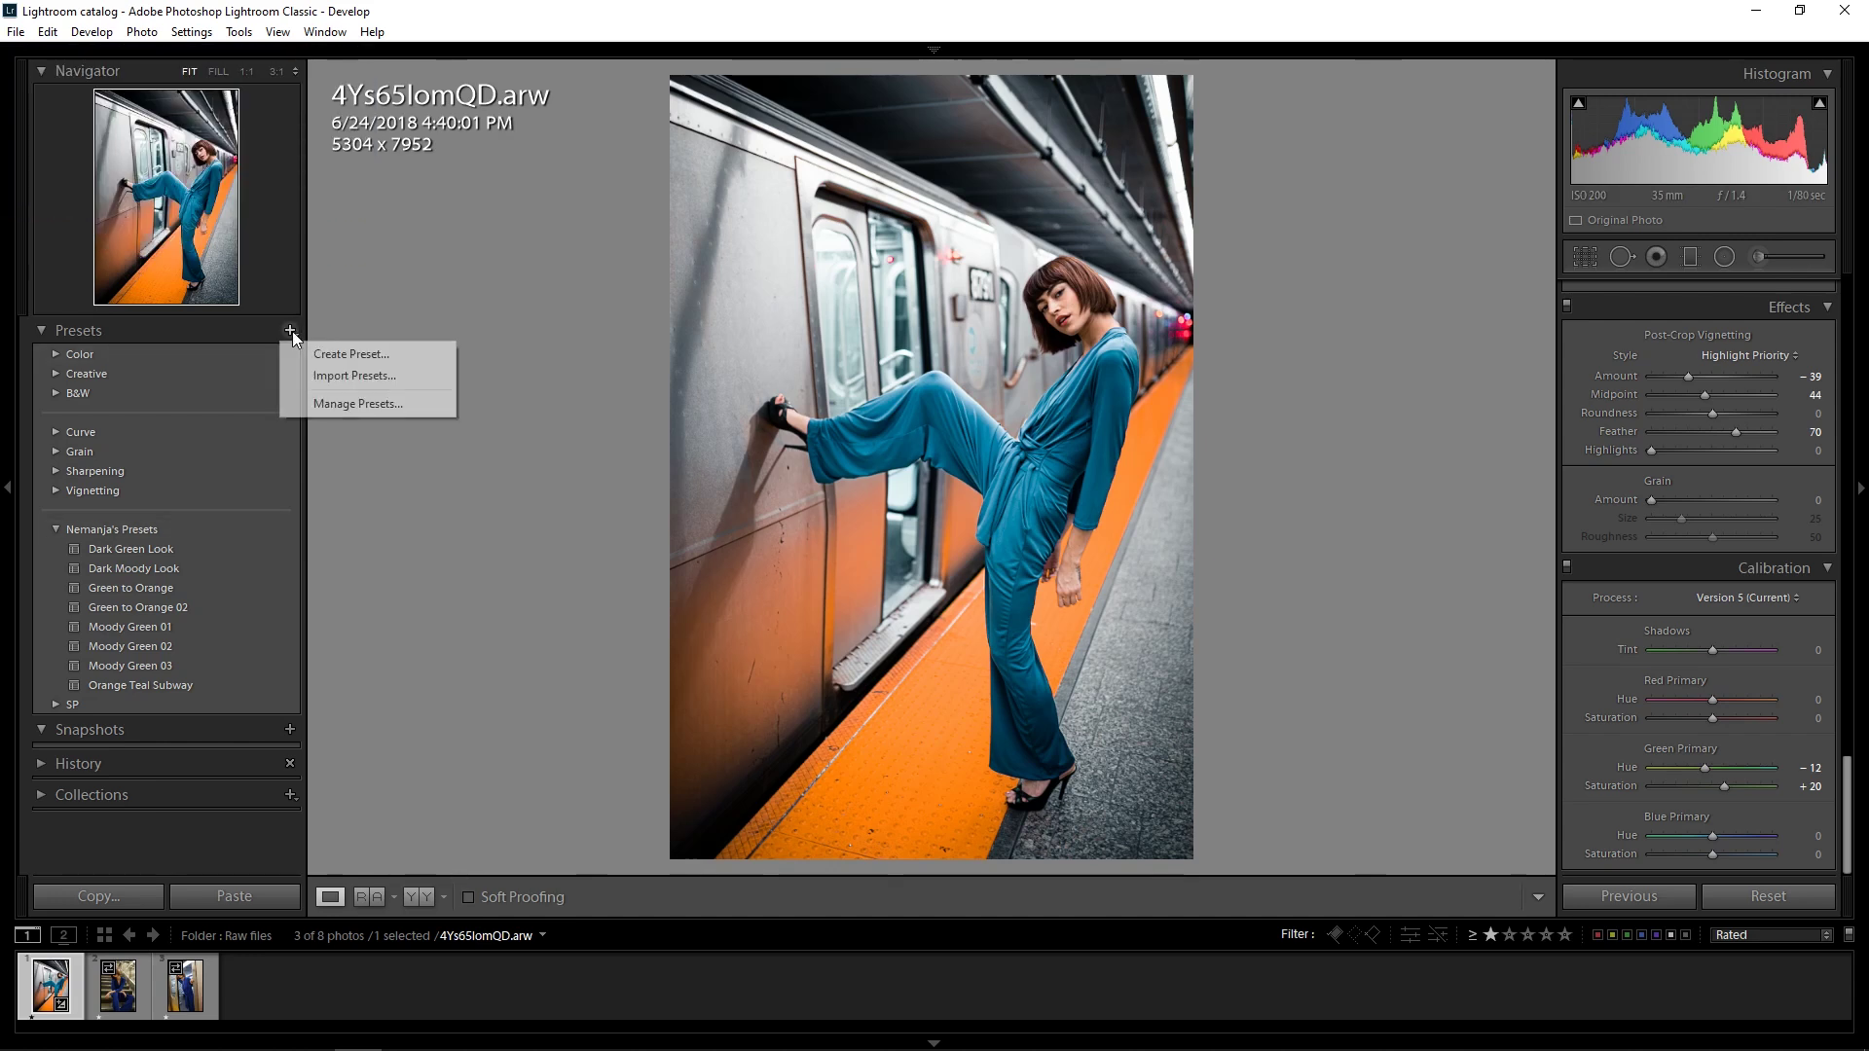
pyautogui.click(347, 353)
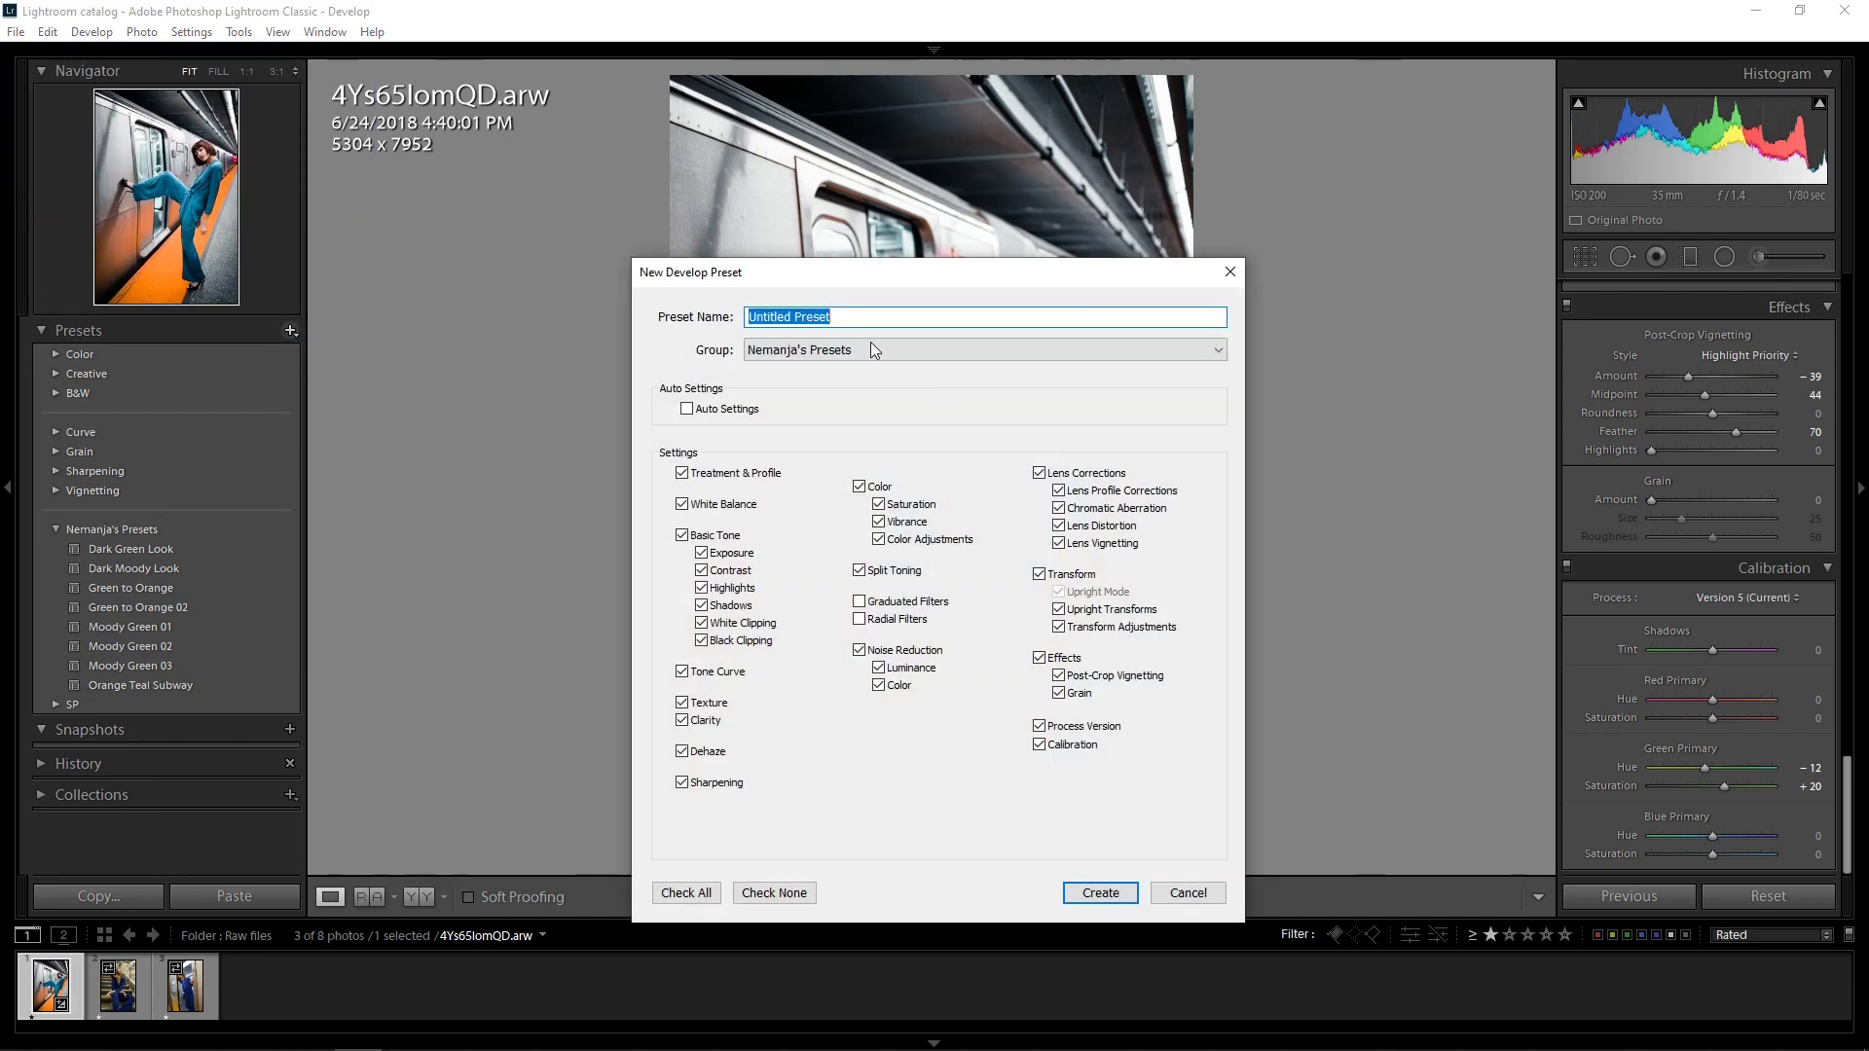
pyautogui.click(861, 350)
pyautogui.click(992, 296)
pyautogui.click(1224, 278)
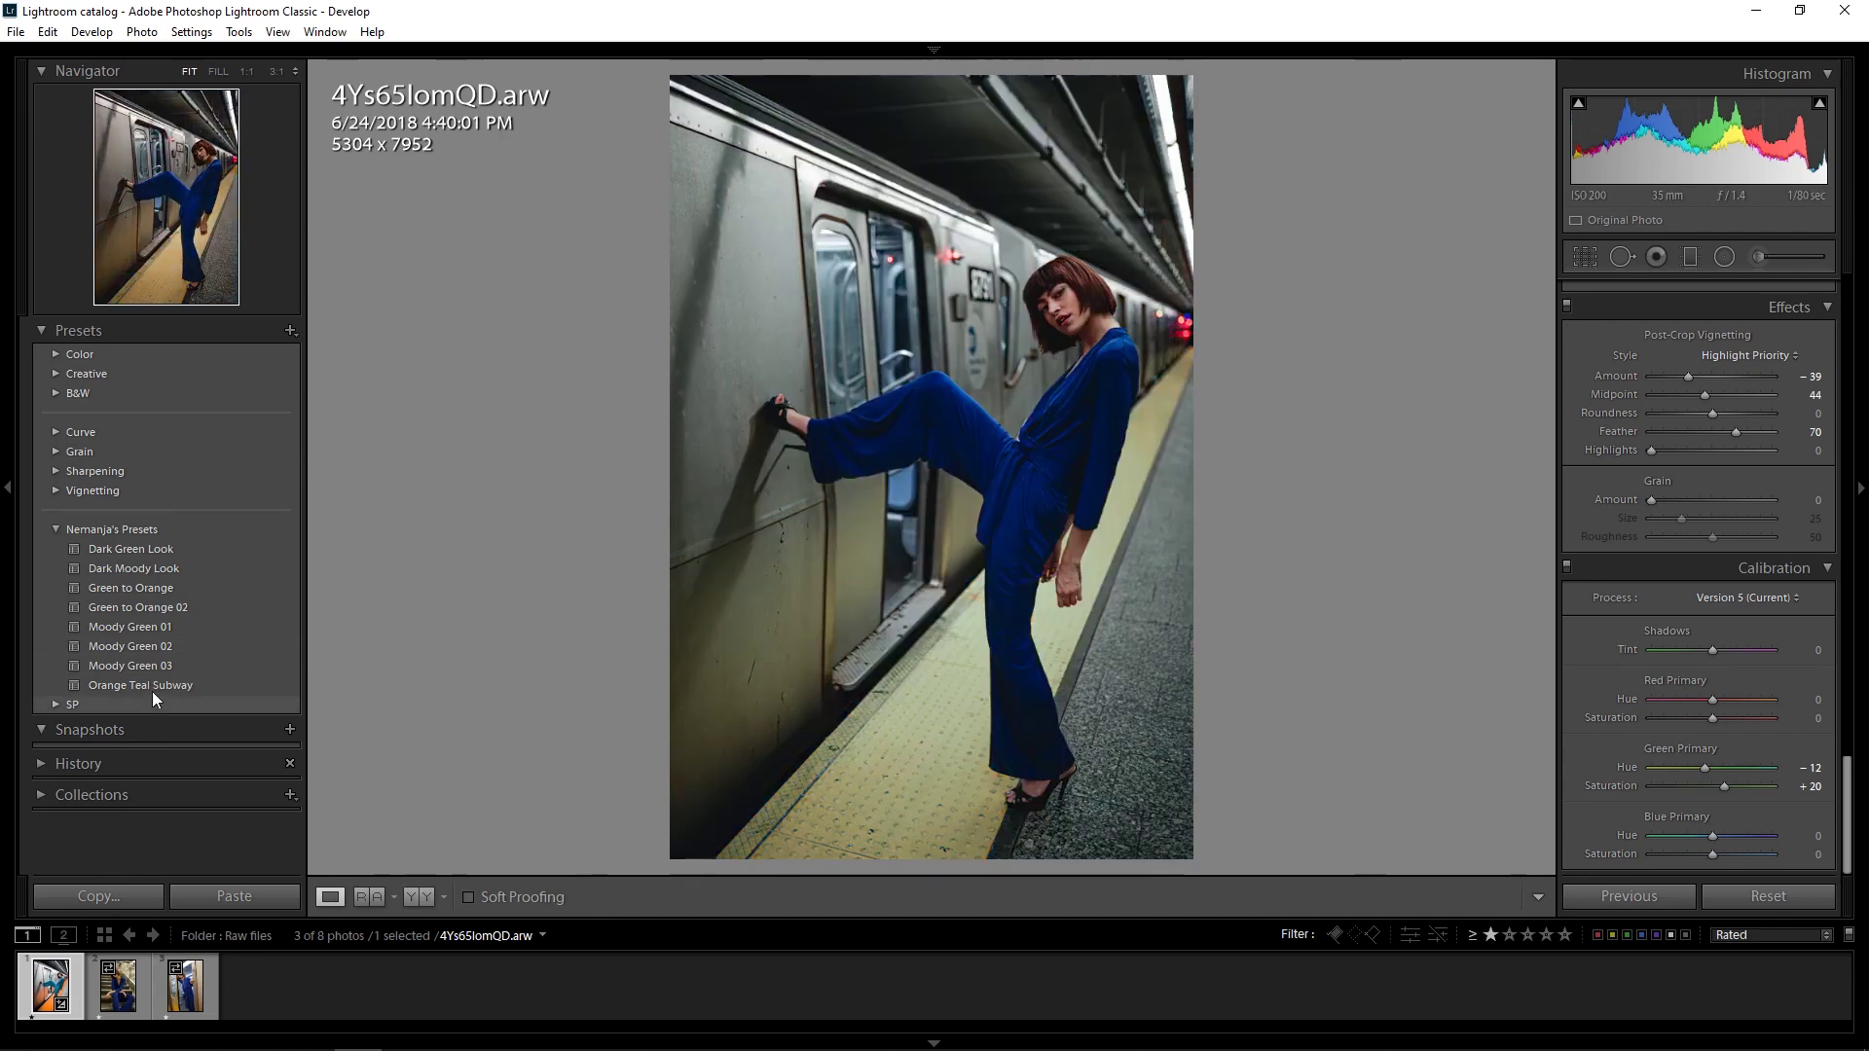
# Step: Apply the Orange Teal Subway preset to the platform portrait and the staircase photo, and compare the staircase photo with its original
pyautogui.click(153, 685)
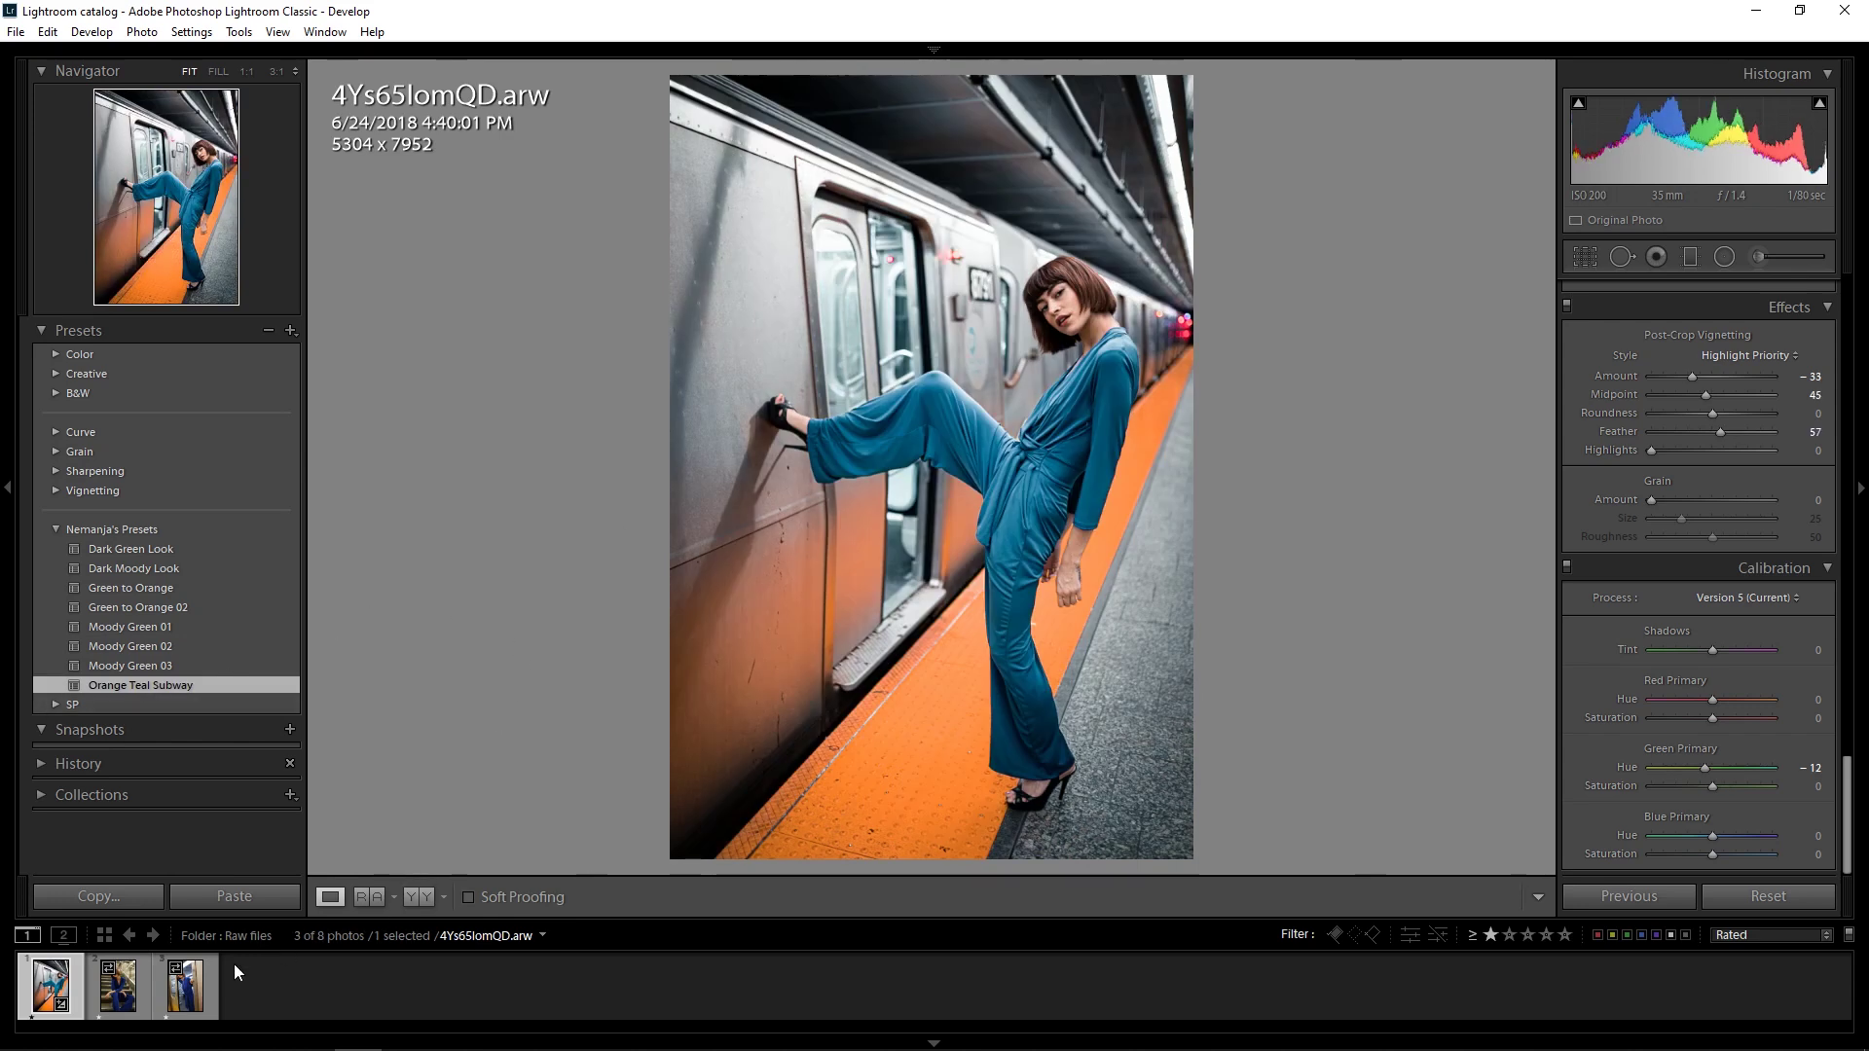
pyautogui.click(118, 985)
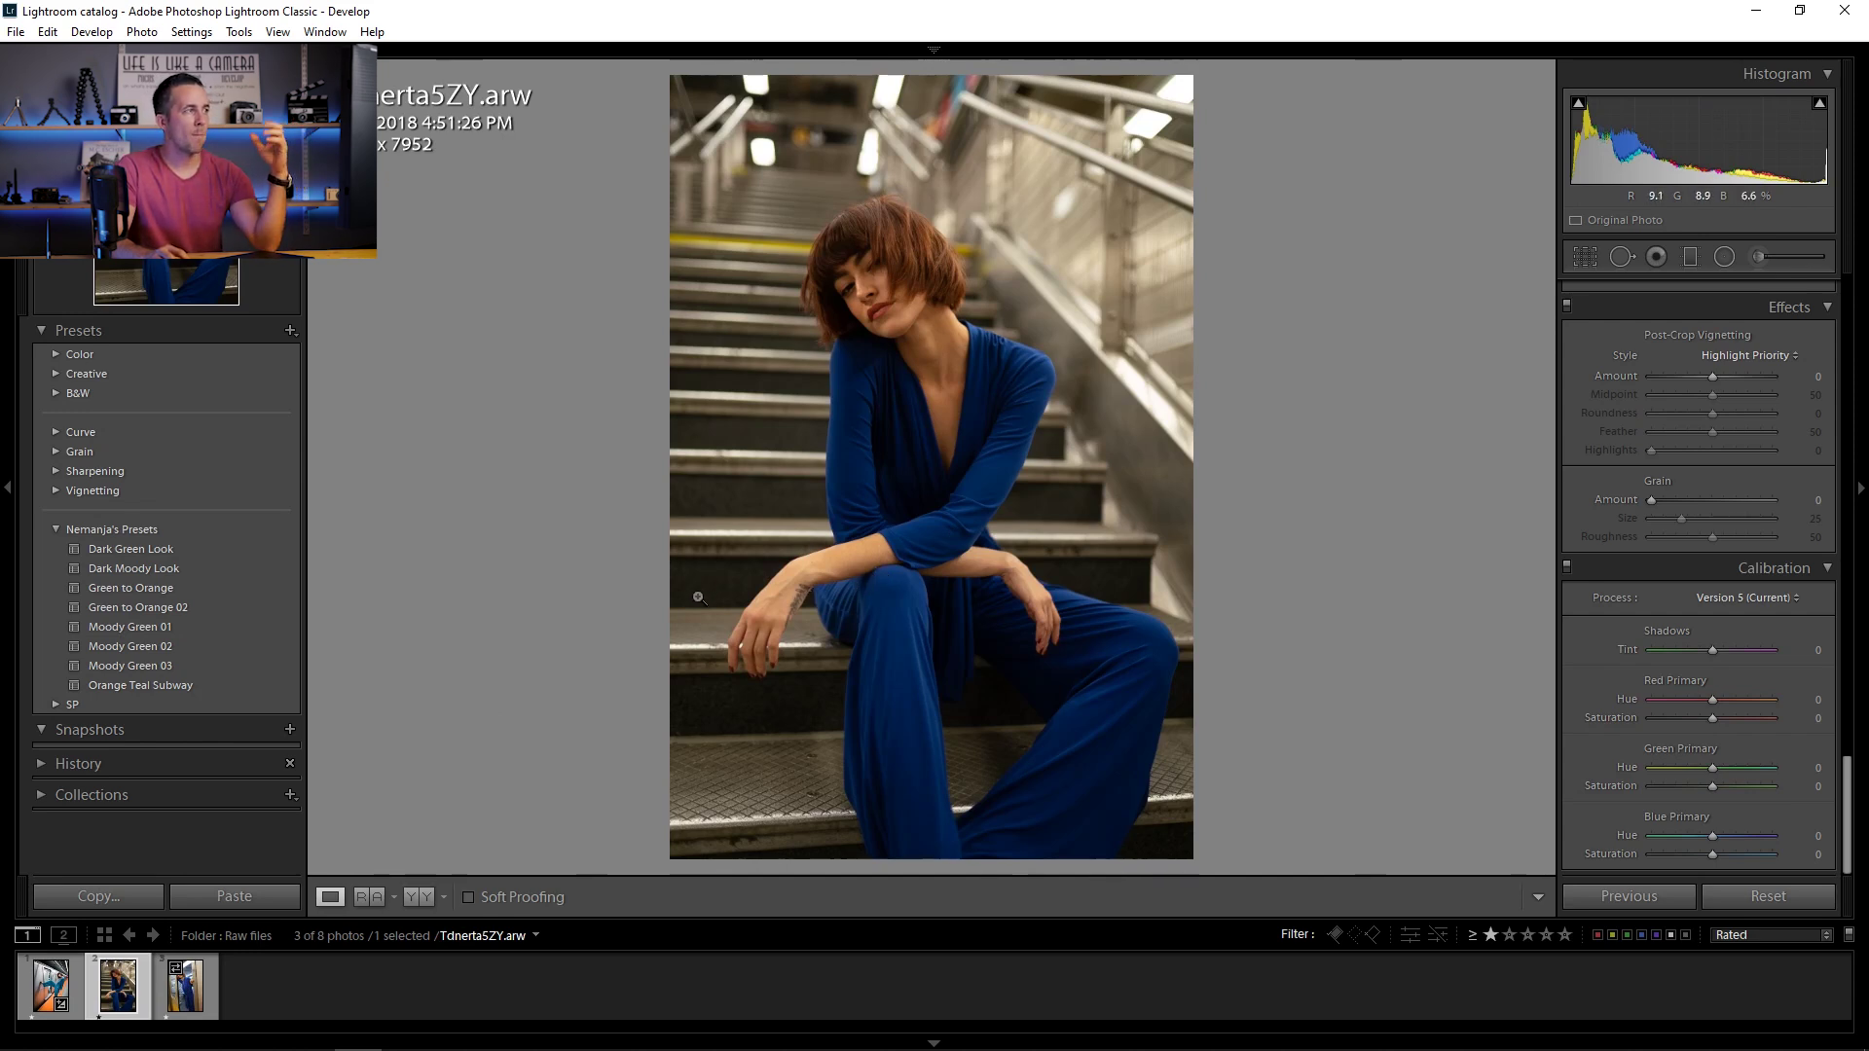
pyautogui.click(156, 682)
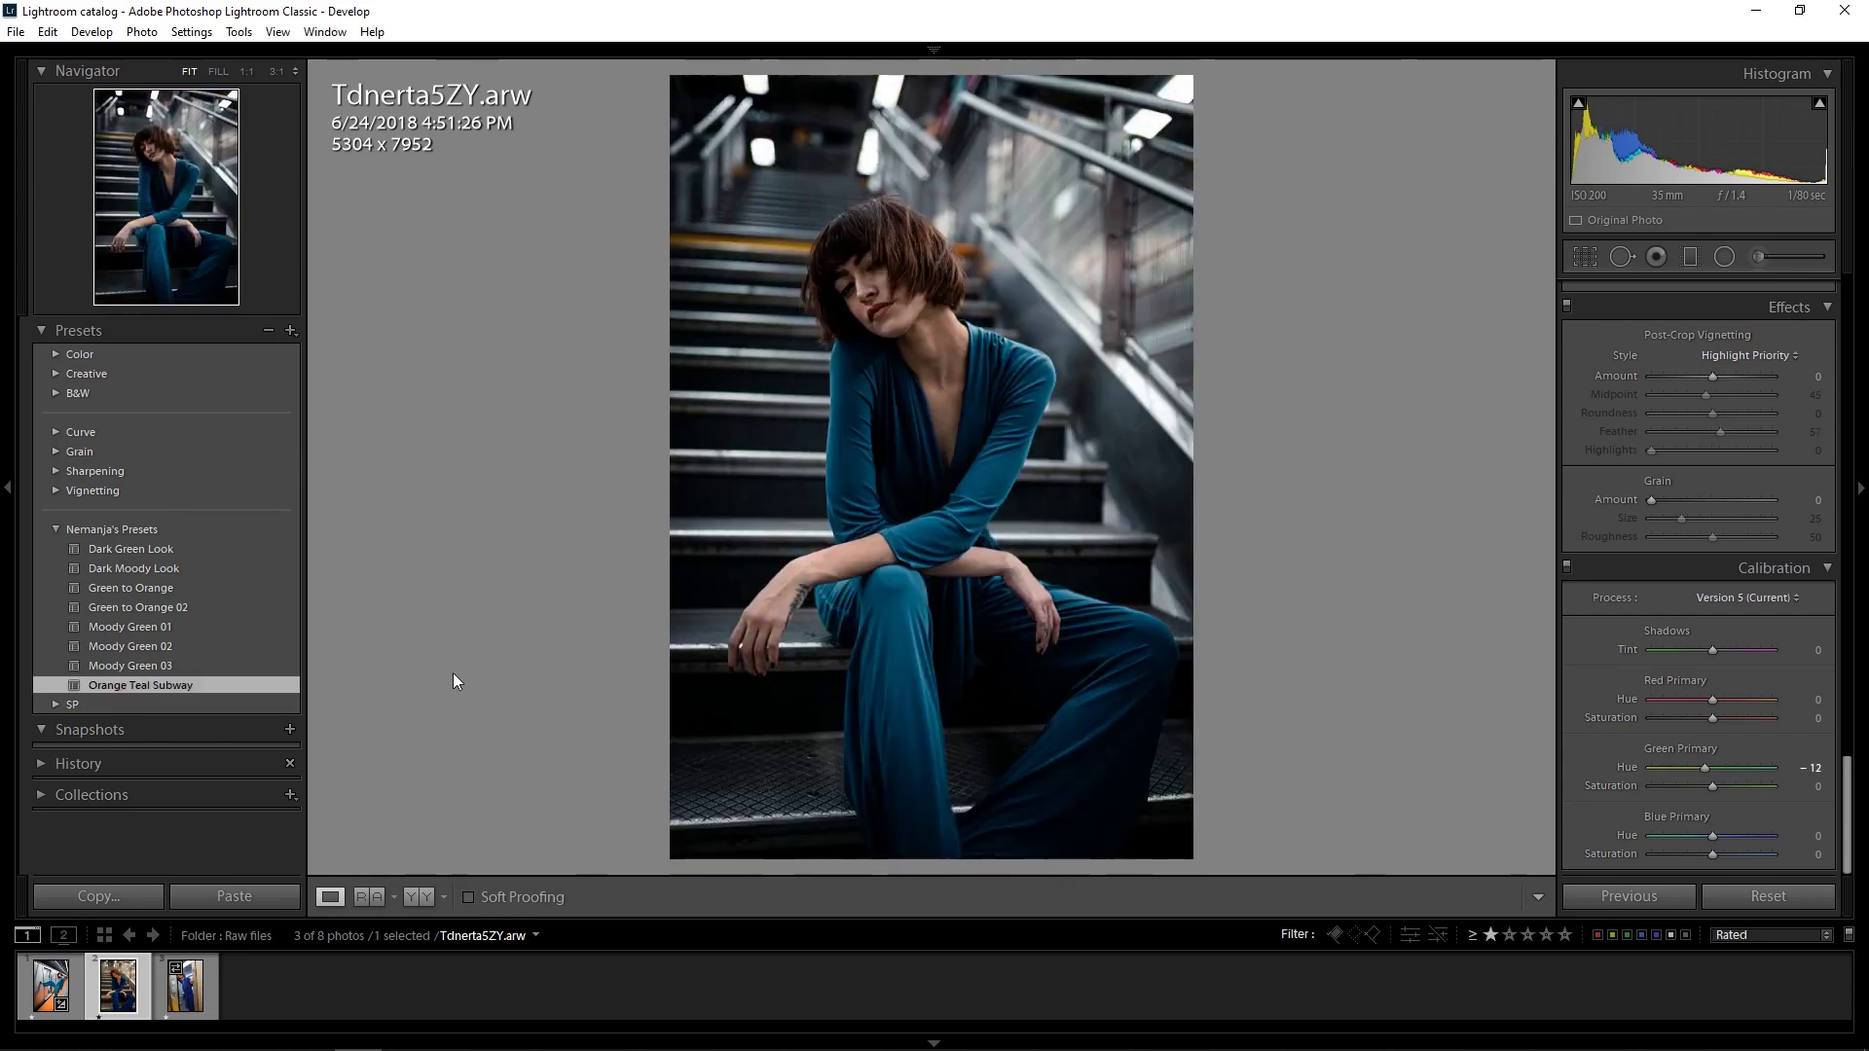
pyautogui.press('\\')
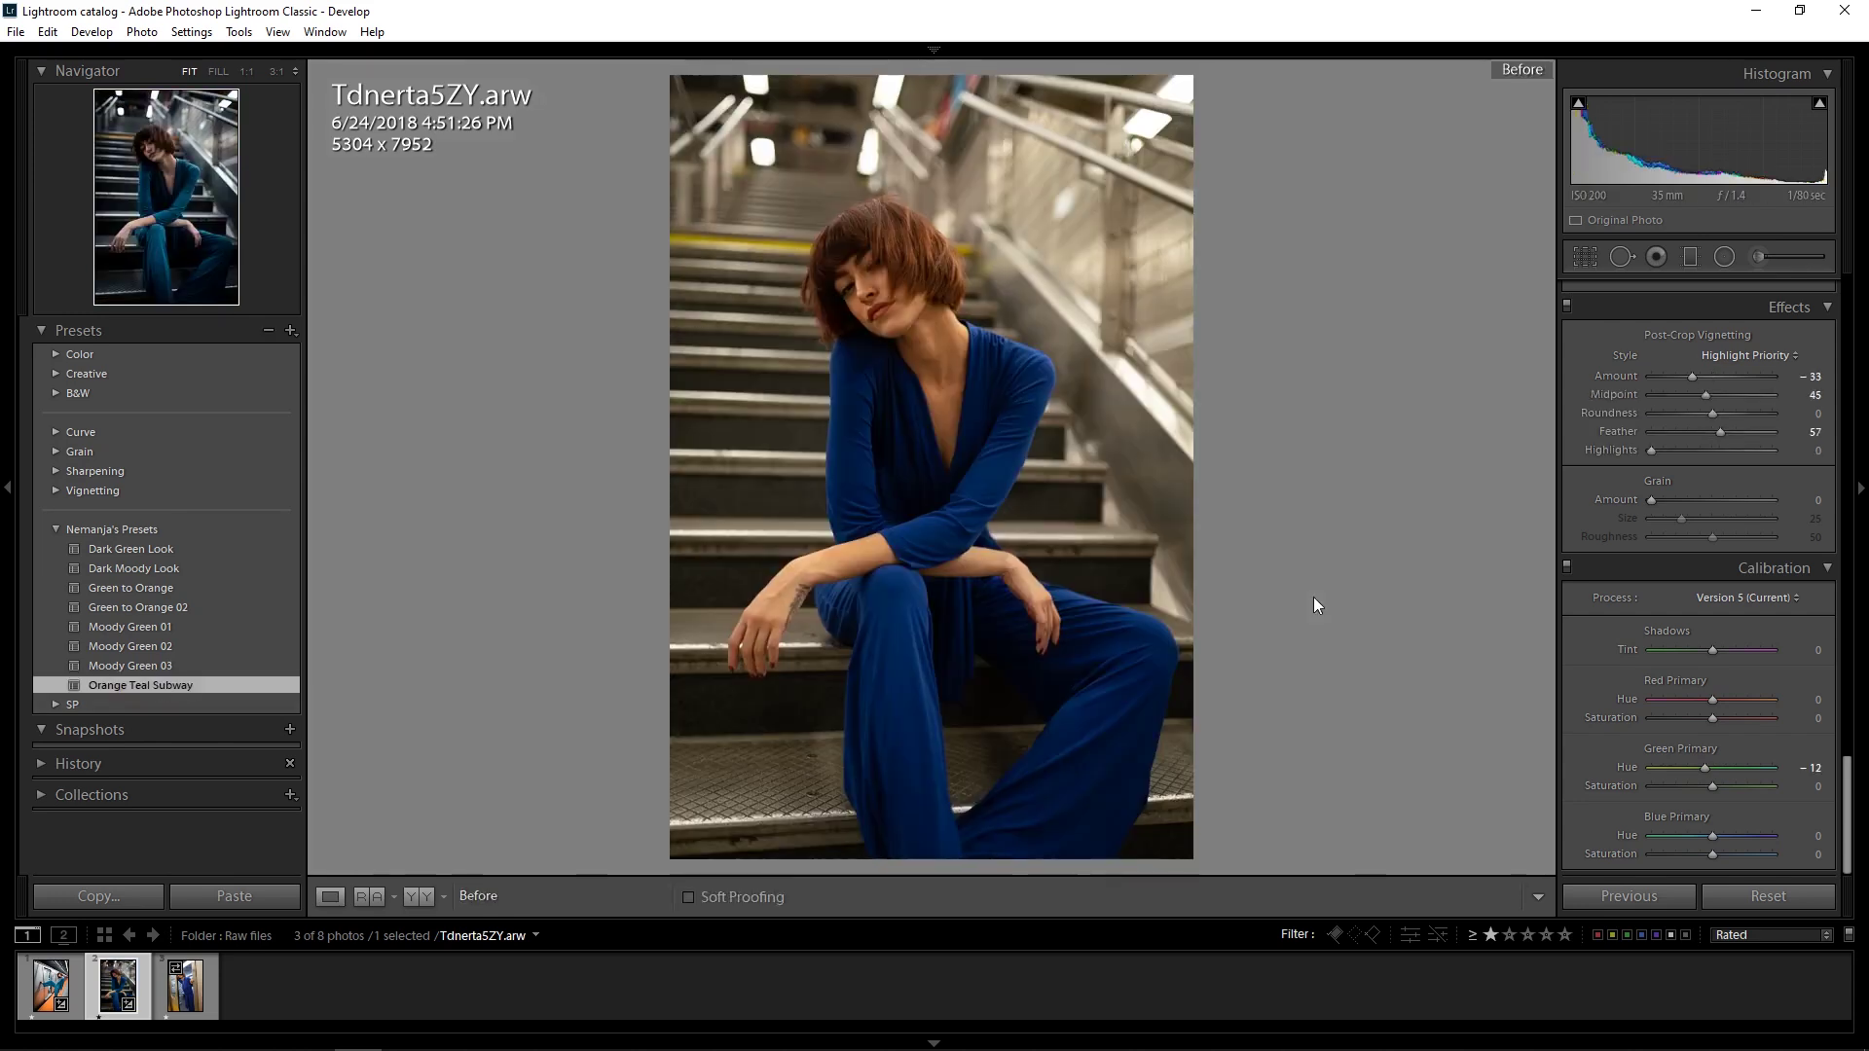
pyautogui.press('\\')
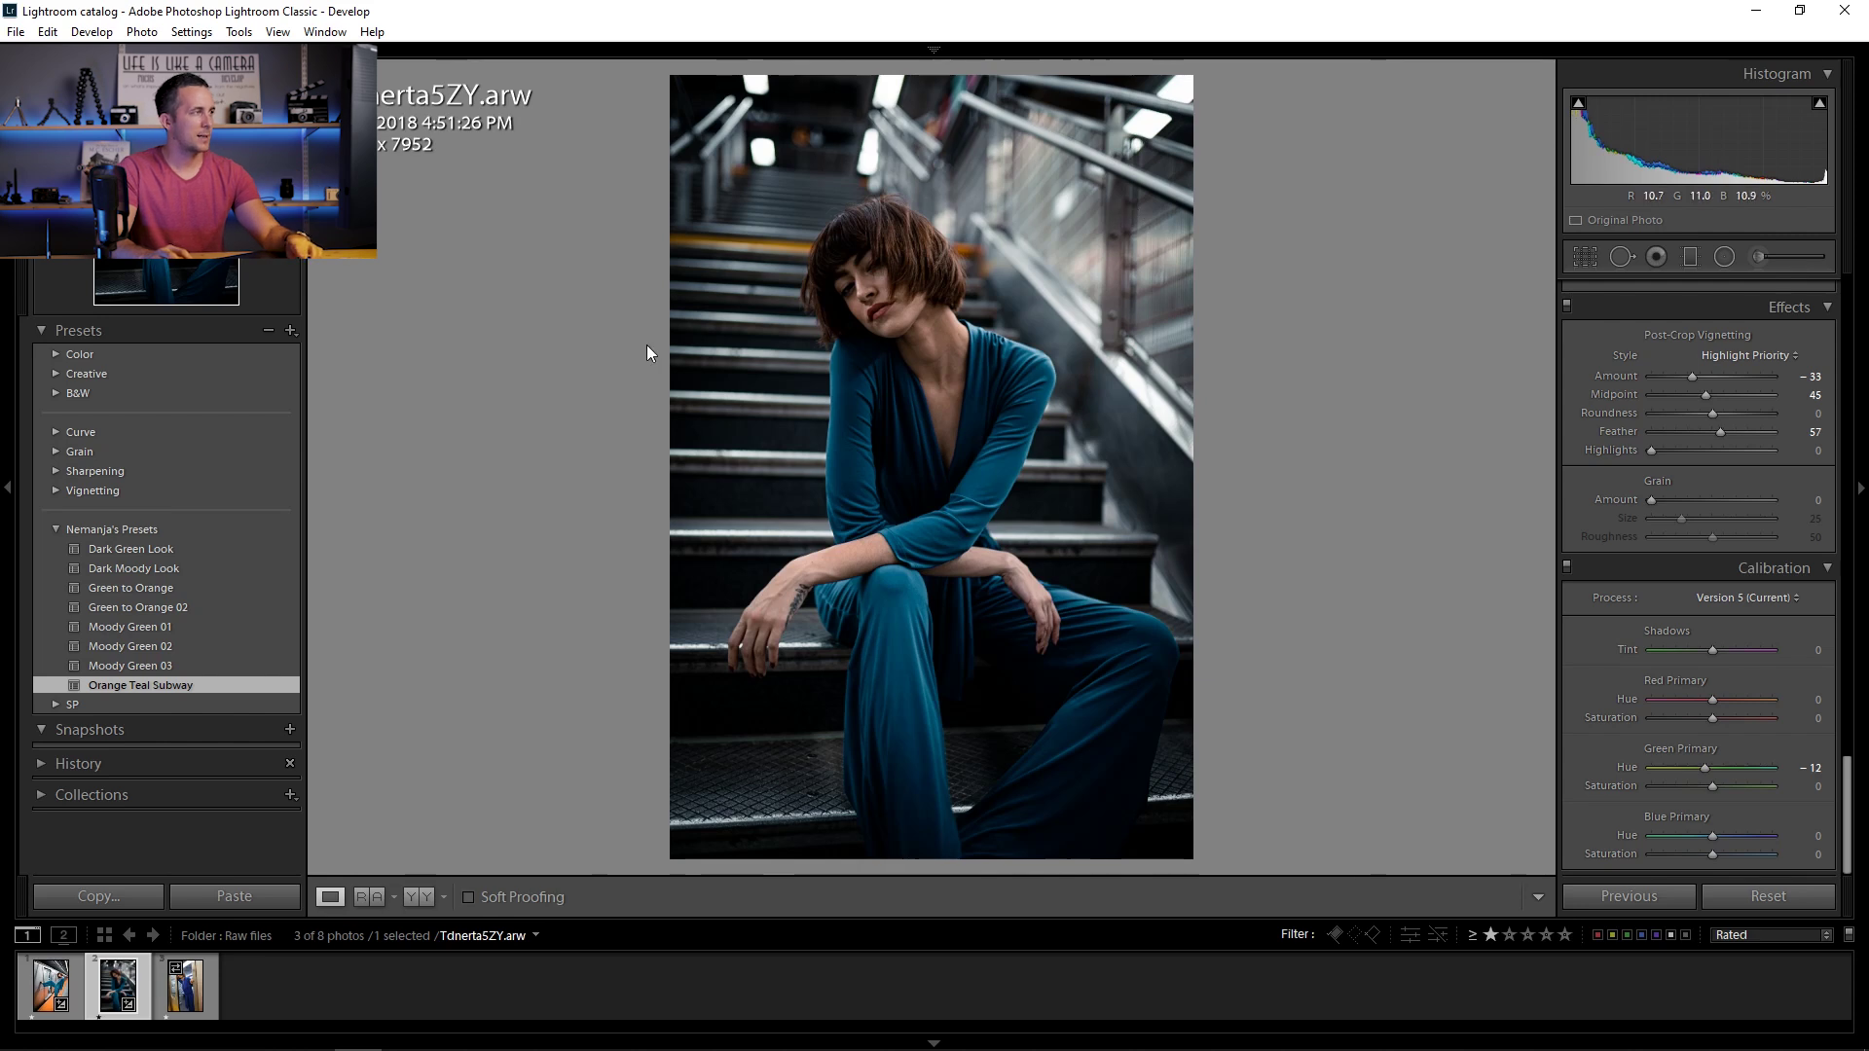
pyautogui.press('\\')
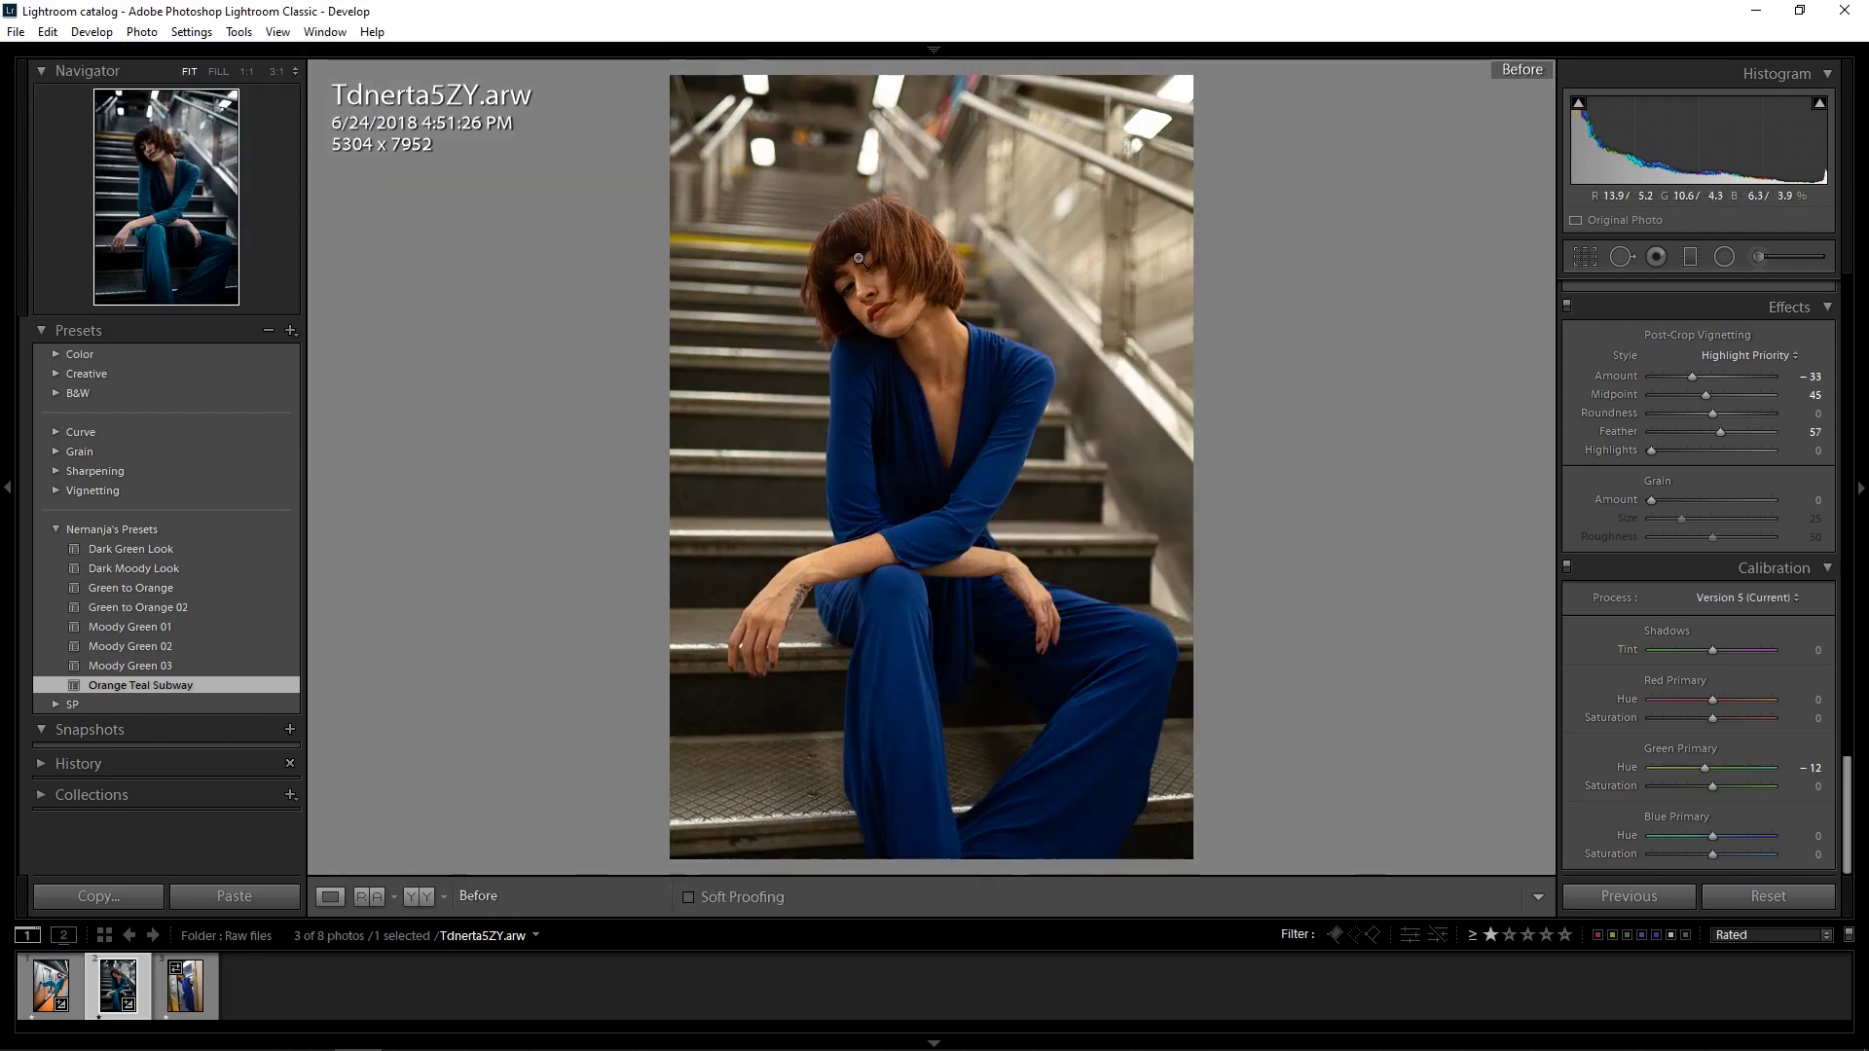
pyautogui.press('\\')
pyautogui.press('\\')
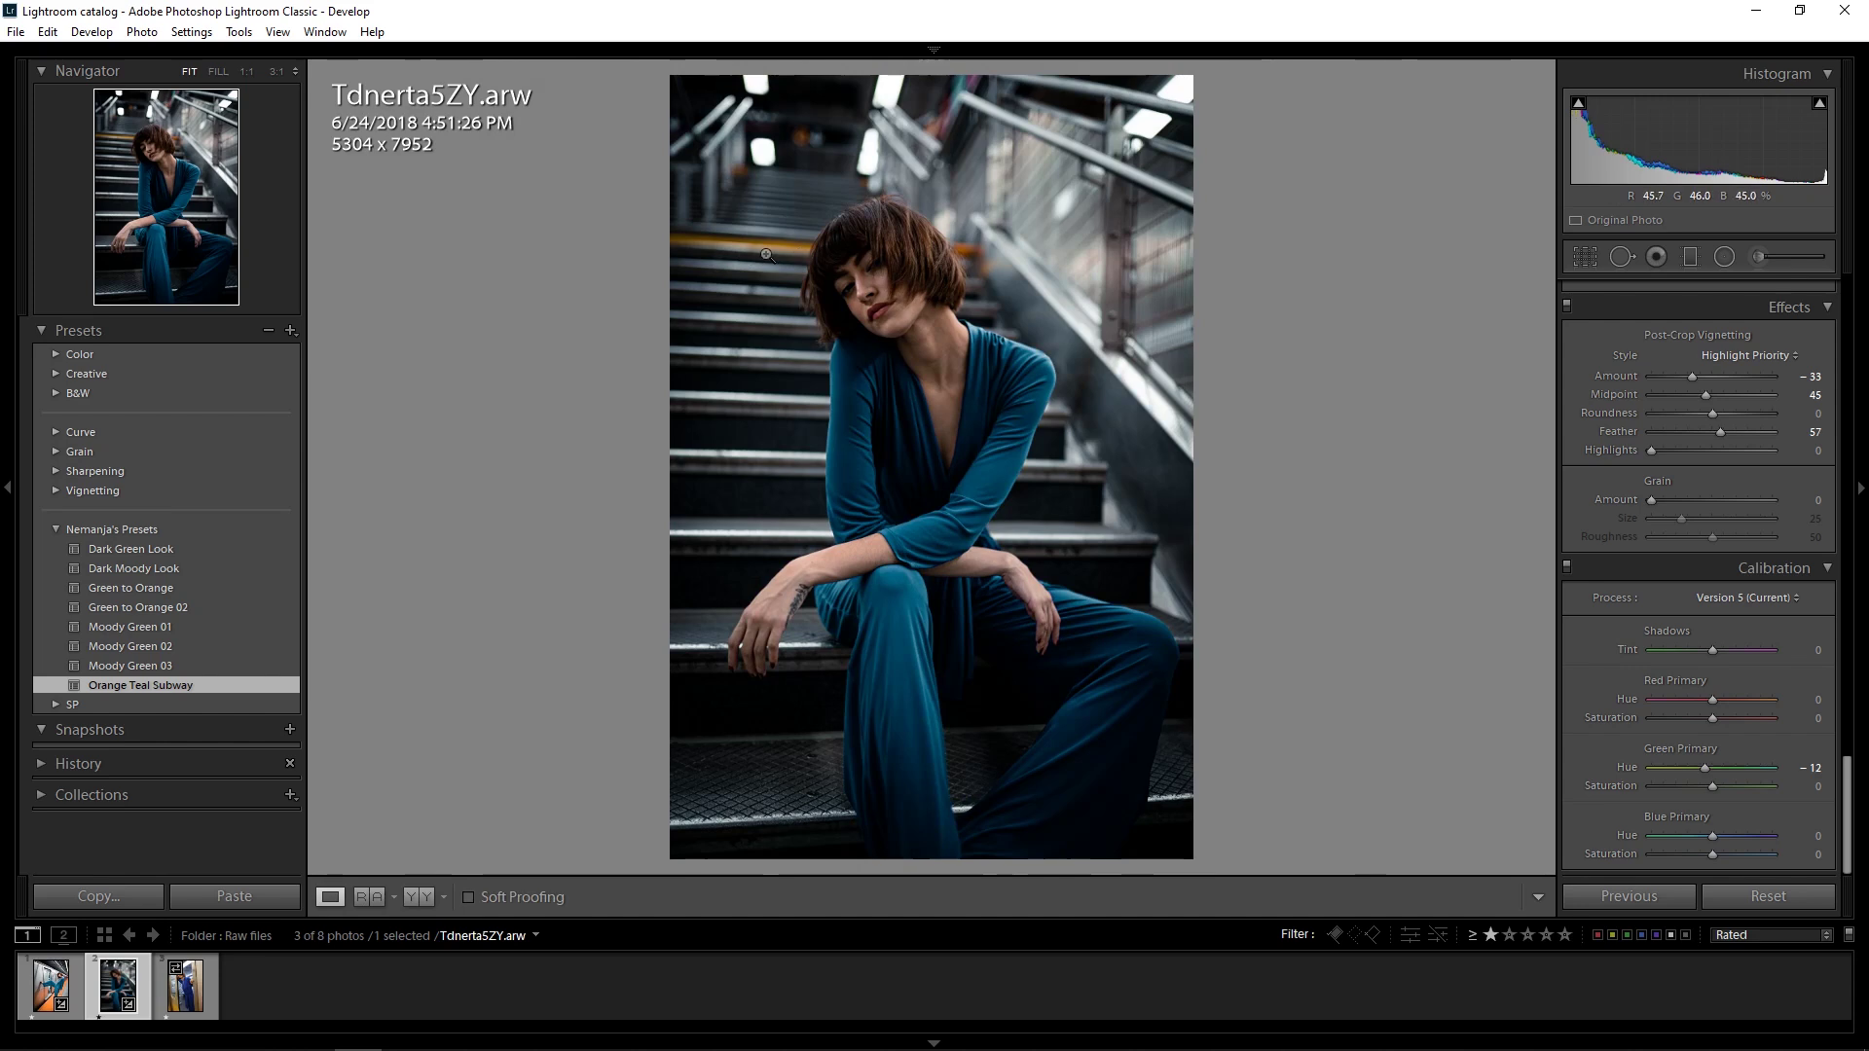
# Step: Apply the Orange Teal Subway preset to the train-door photo and compare it with its original
pyautogui.click(185, 986)
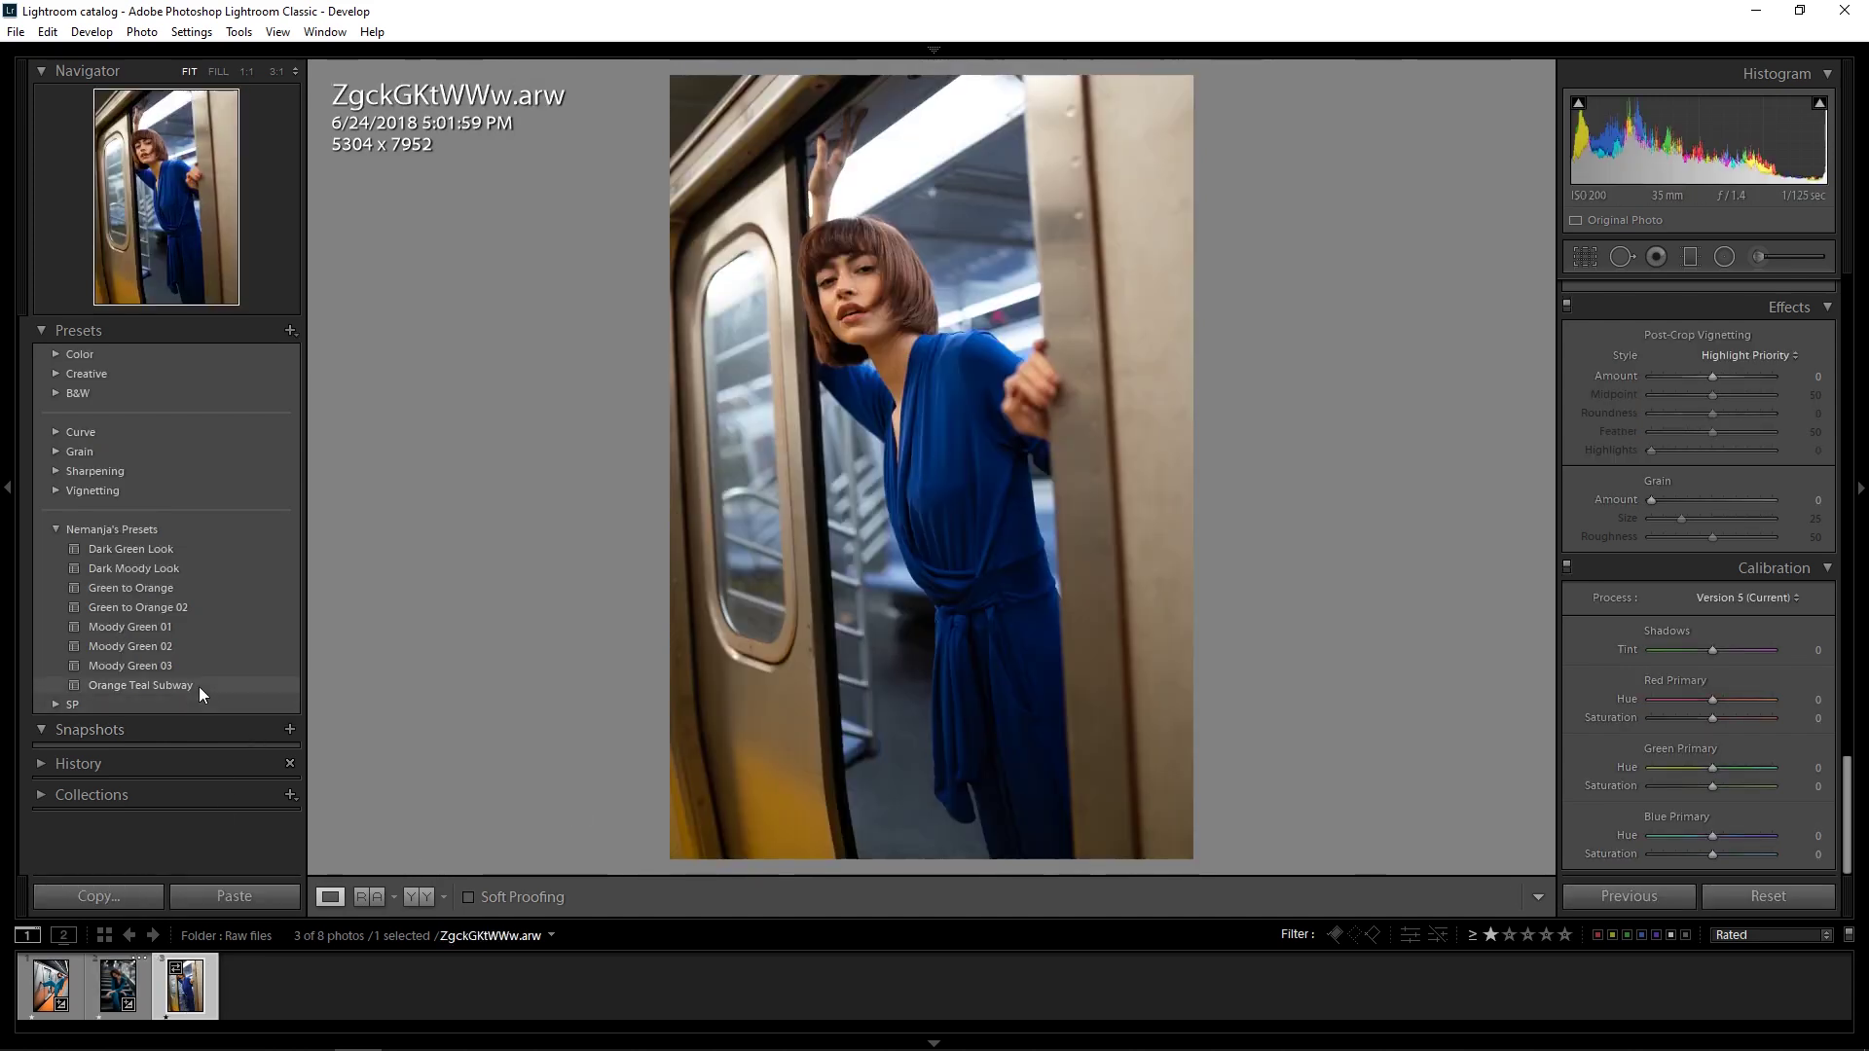
pyautogui.click(199, 687)
pyautogui.press('\\')
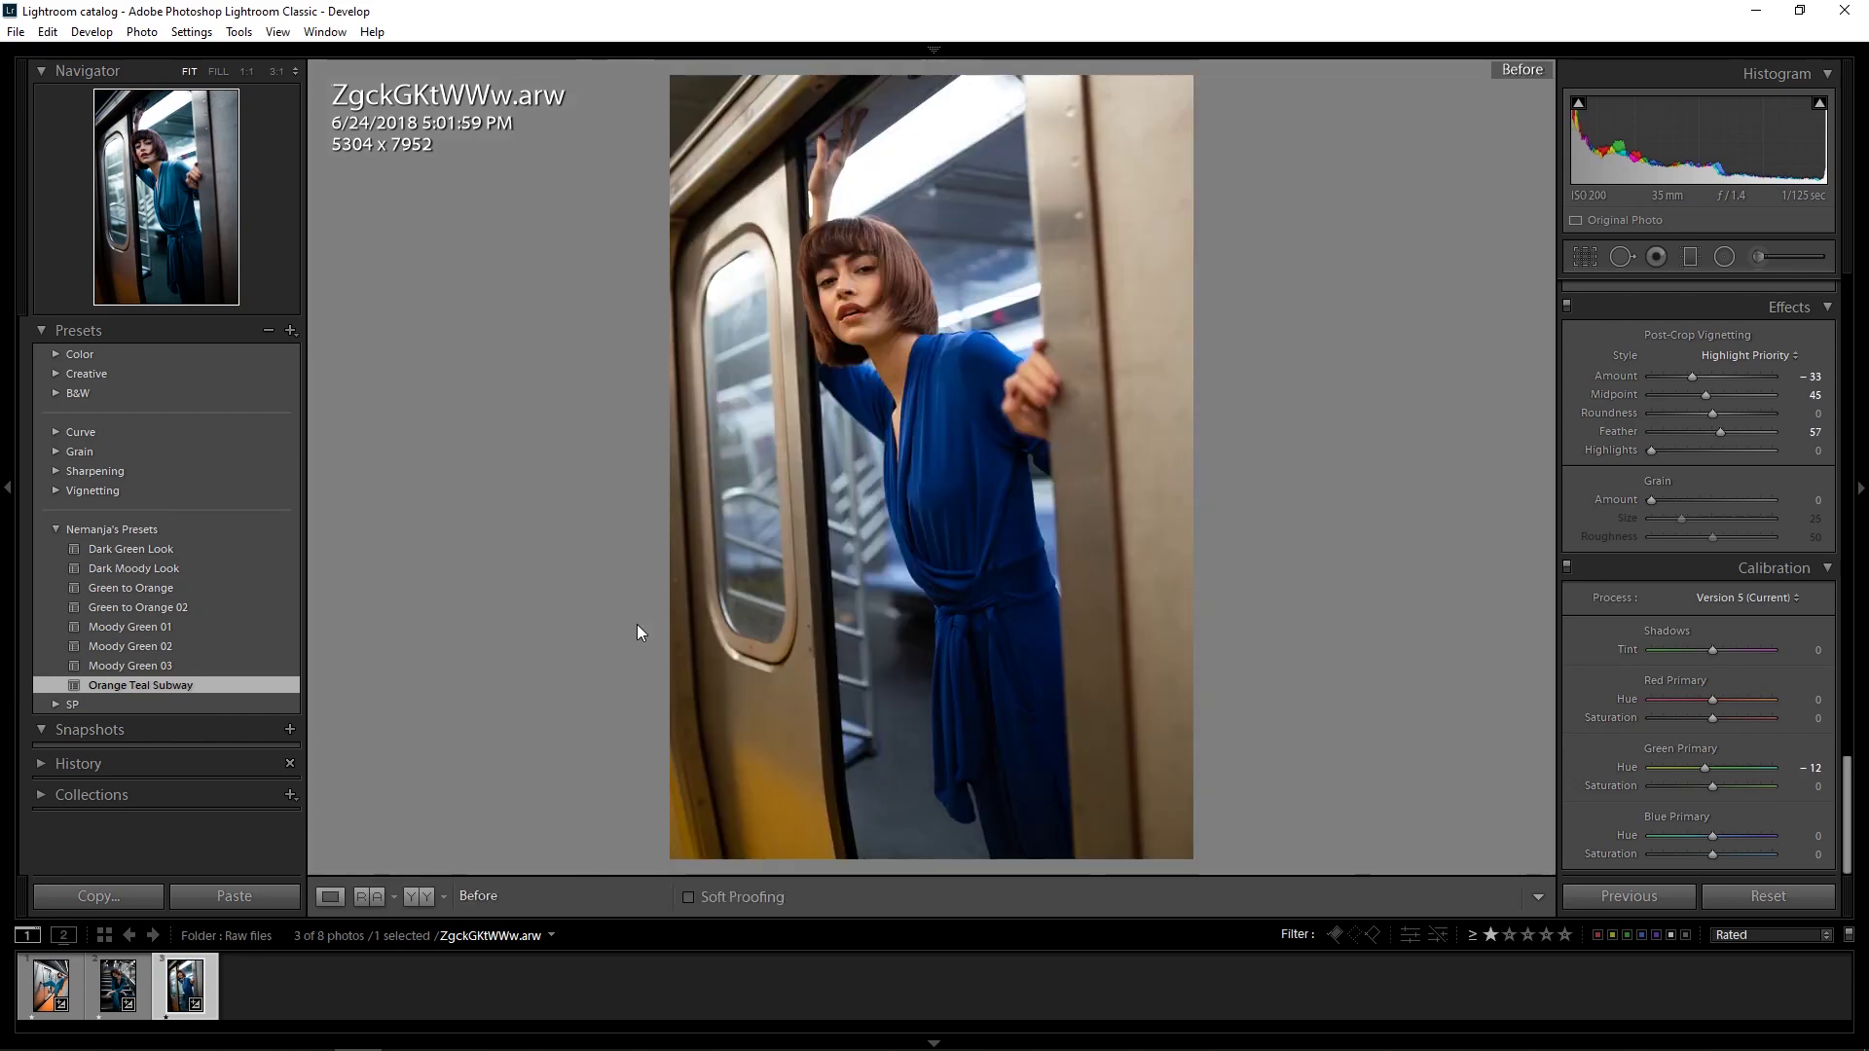
pyautogui.press('\\')
pyautogui.press('\\')
pyautogui.press('\\')
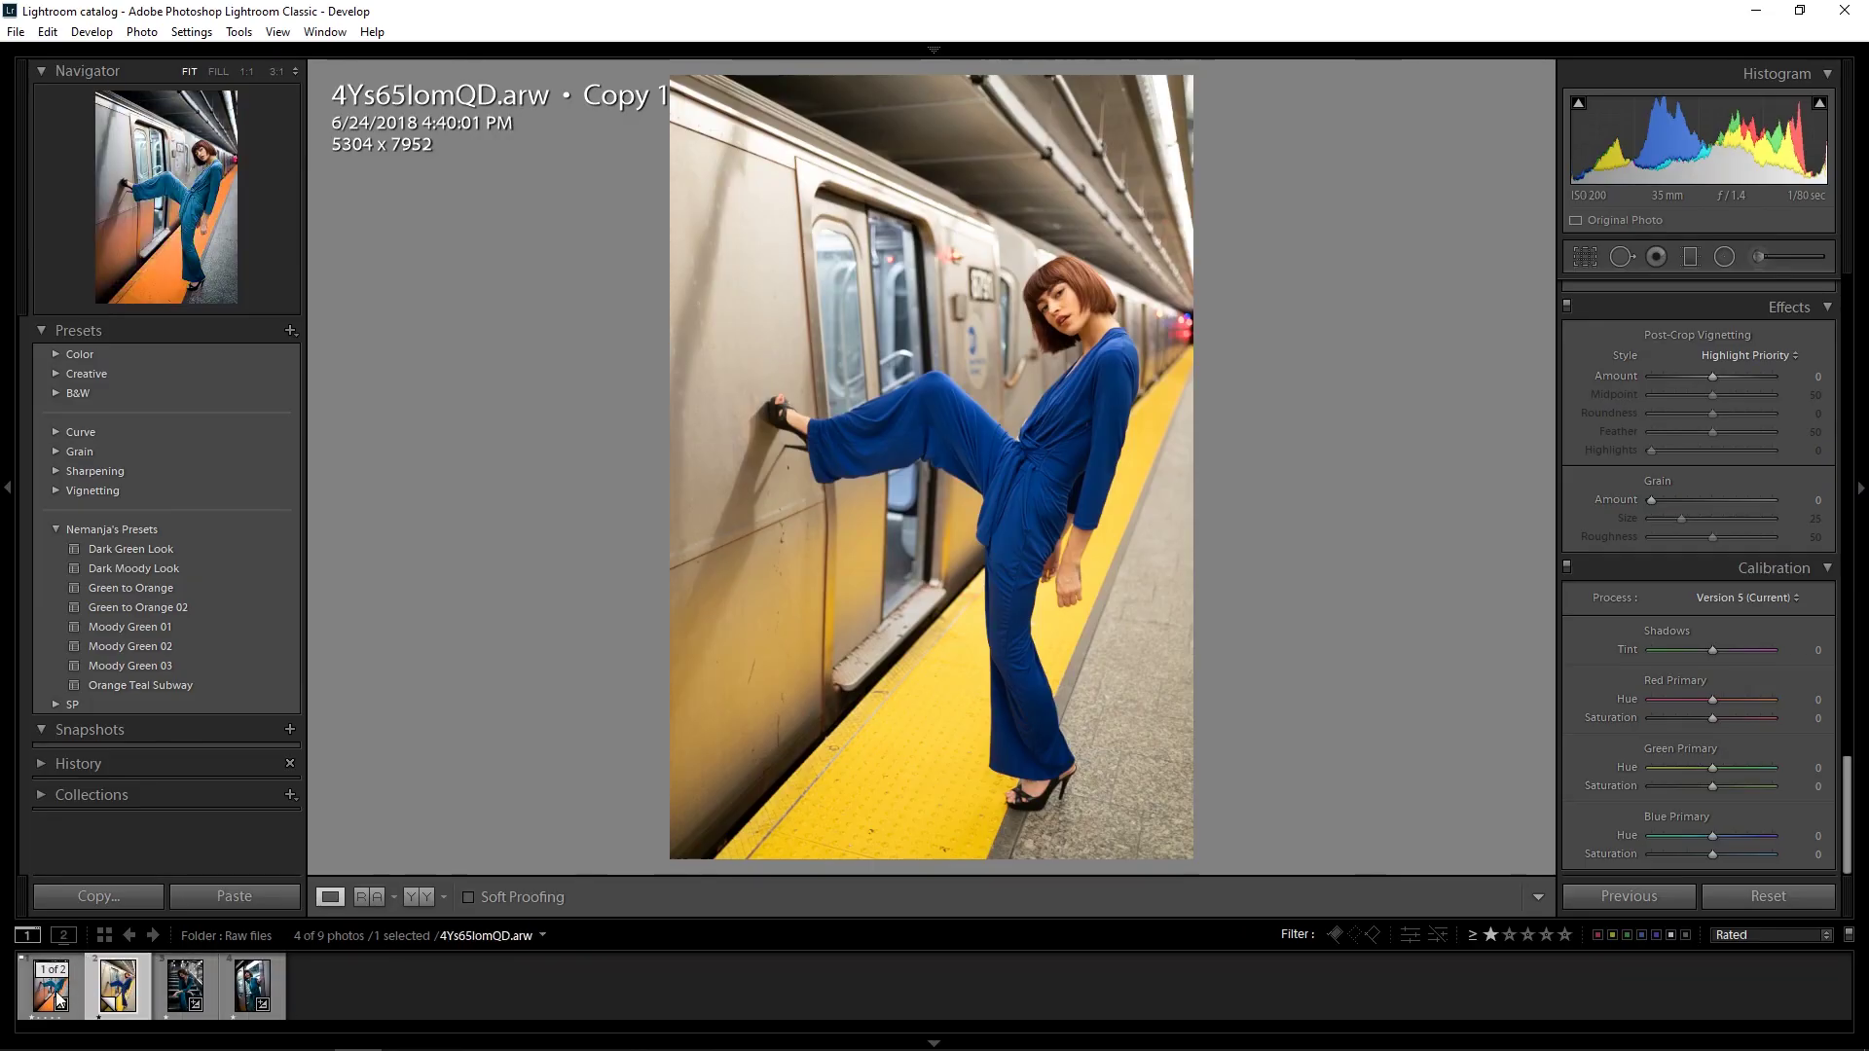
pyautogui.rightClick(54, 999)
pyautogui.click(126, 744)
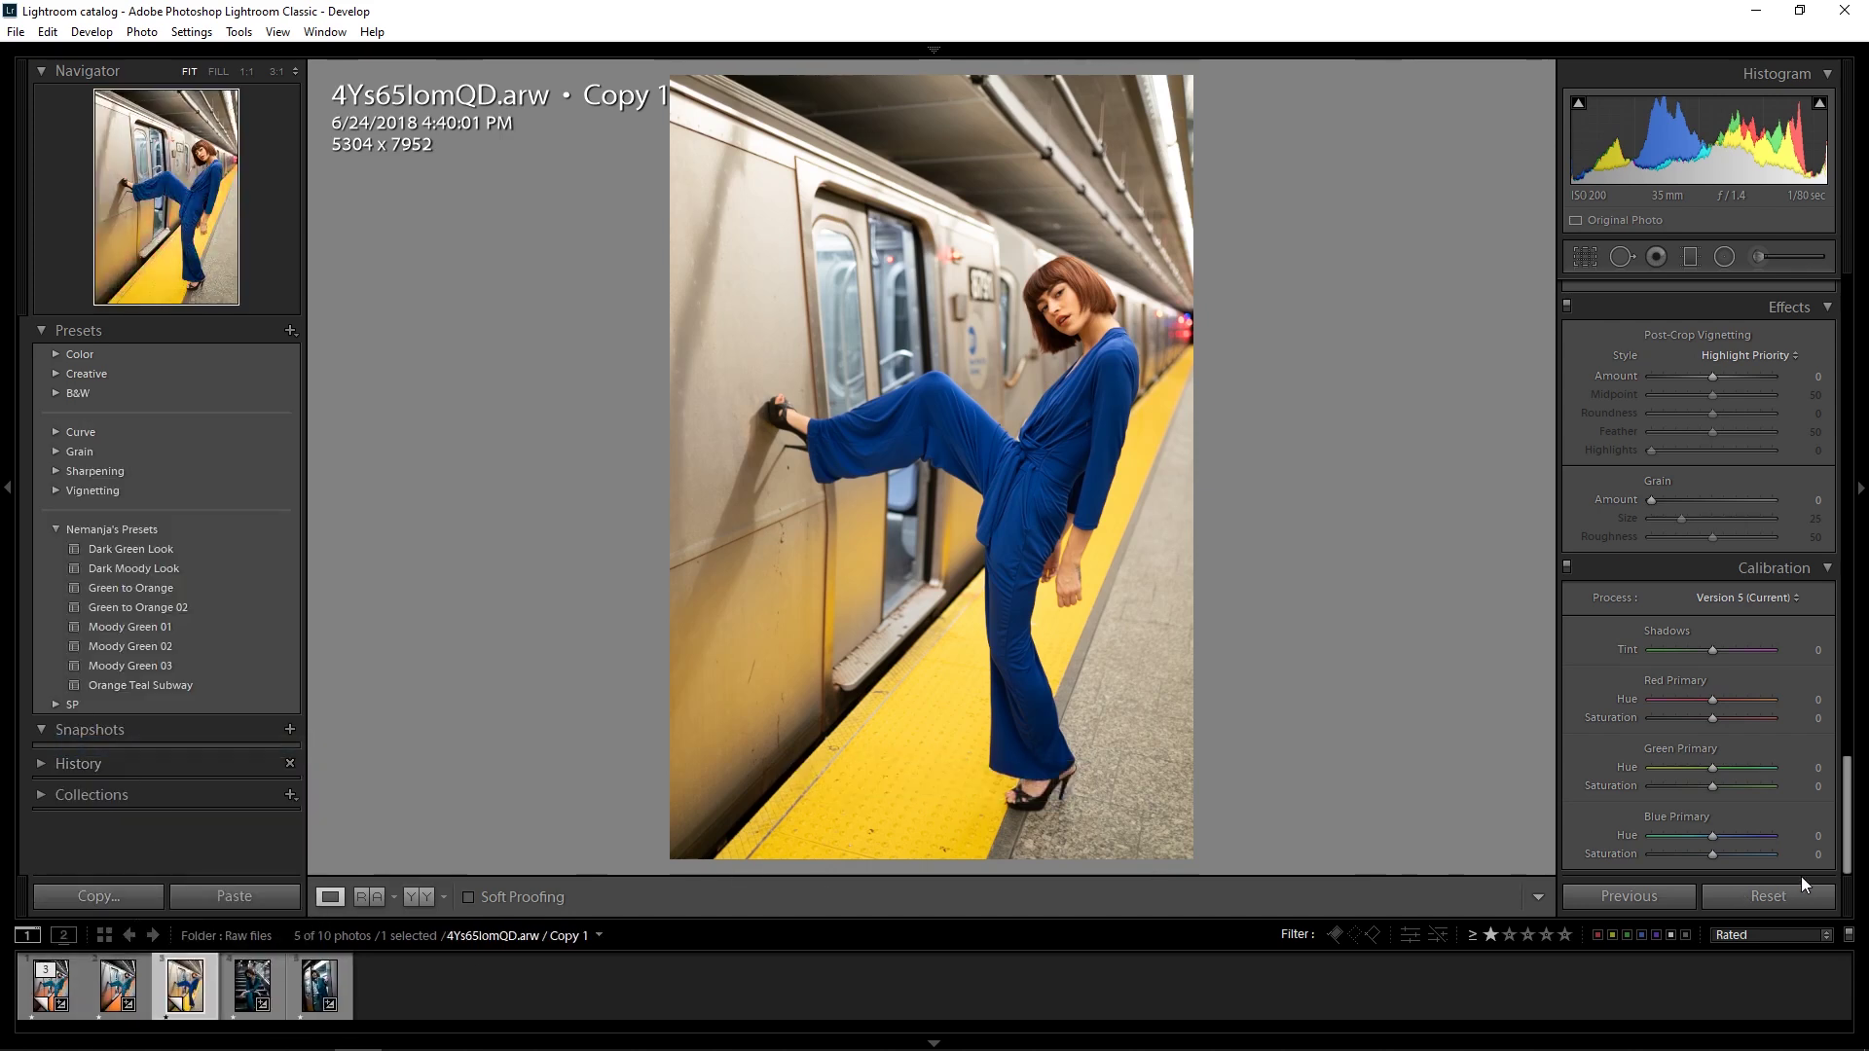
pyautogui.click(118, 985)
pyautogui.click(141, 685)
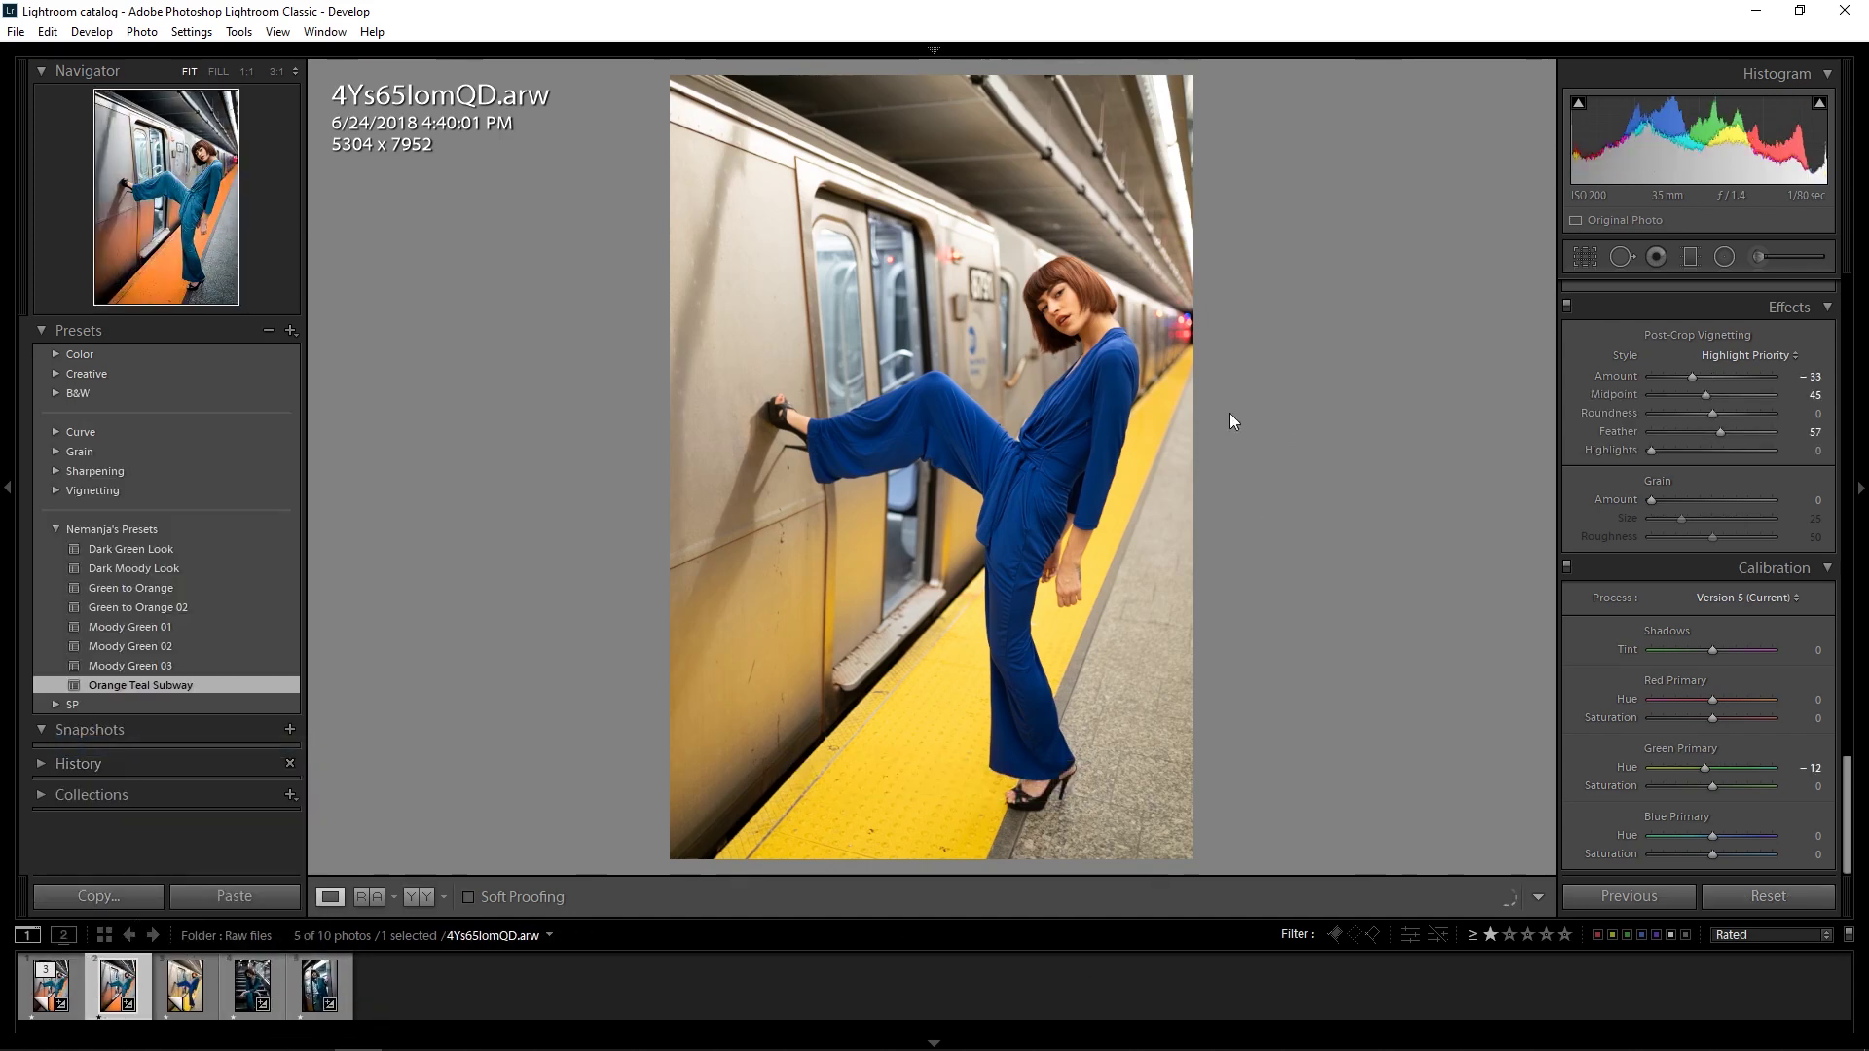
pyautogui.click(1767, 896)
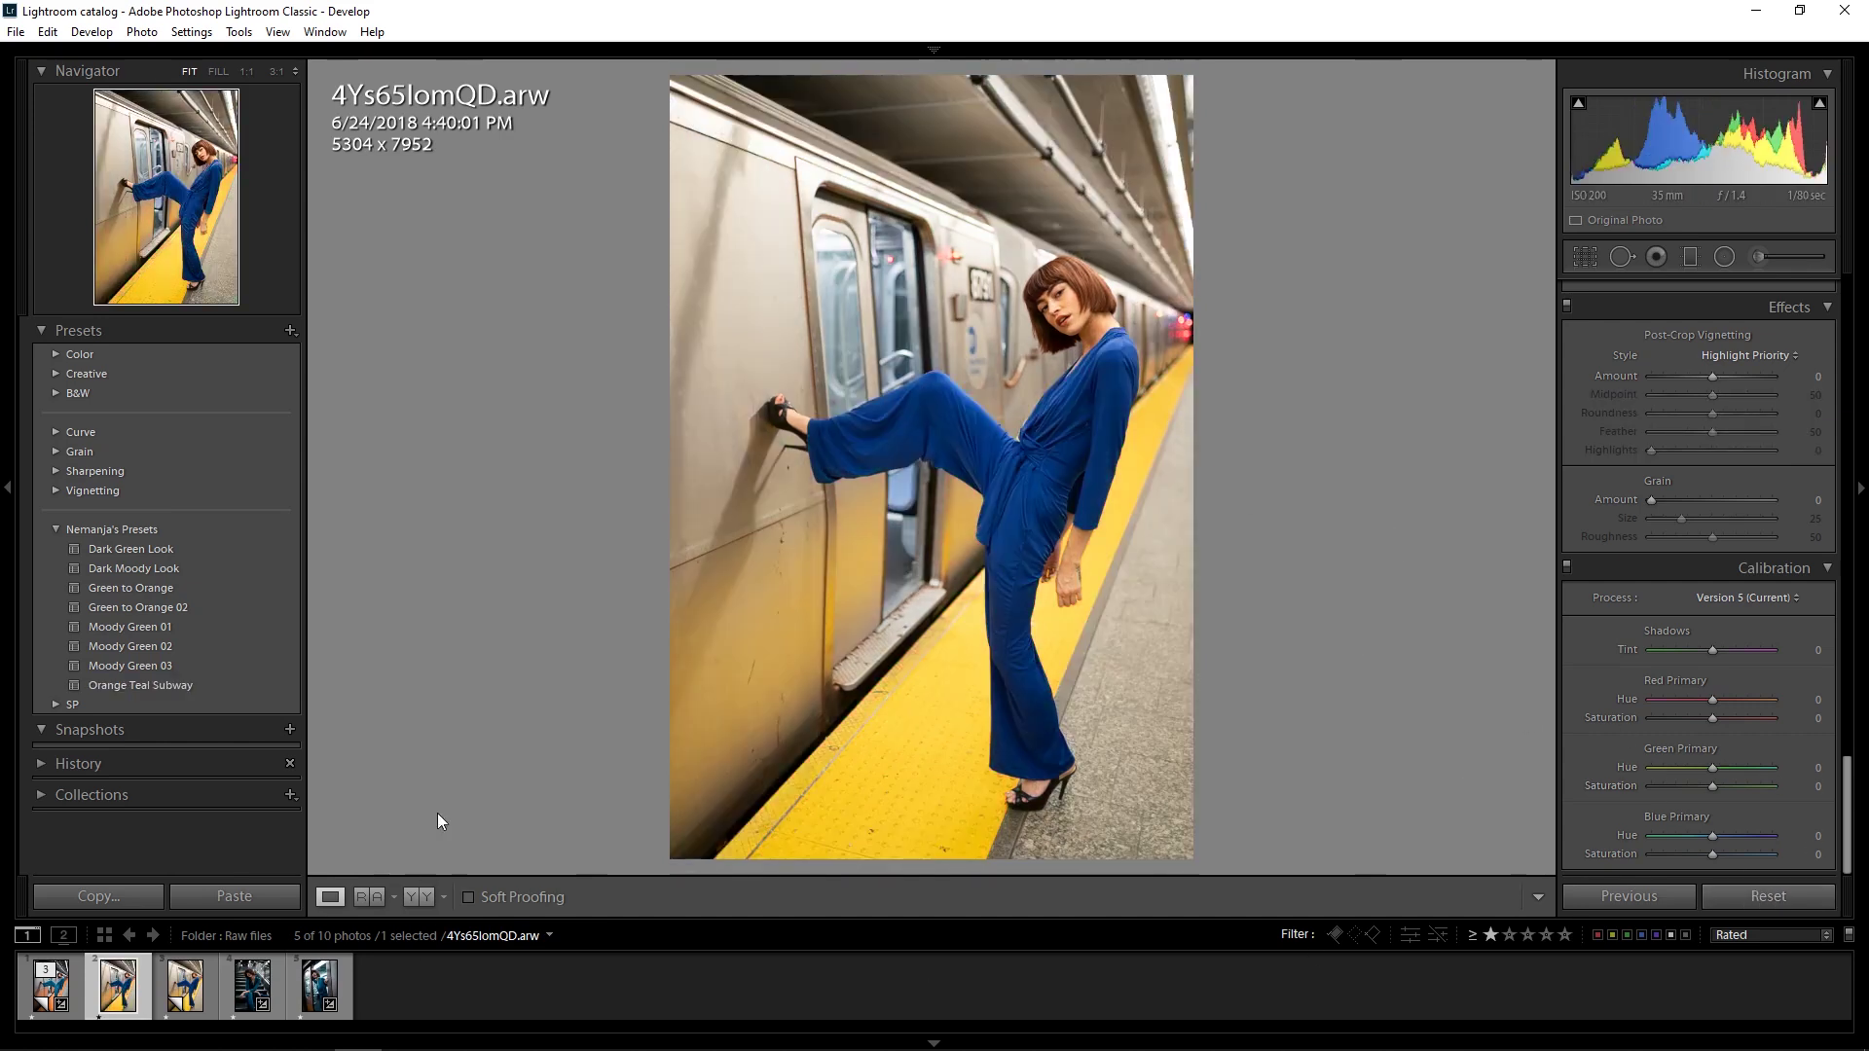
pyautogui.hotkey('ctrl', 'z')
pyautogui.hotkey('ctrl', 'z')
pyautogui.hotkey('ctrl', 'z')
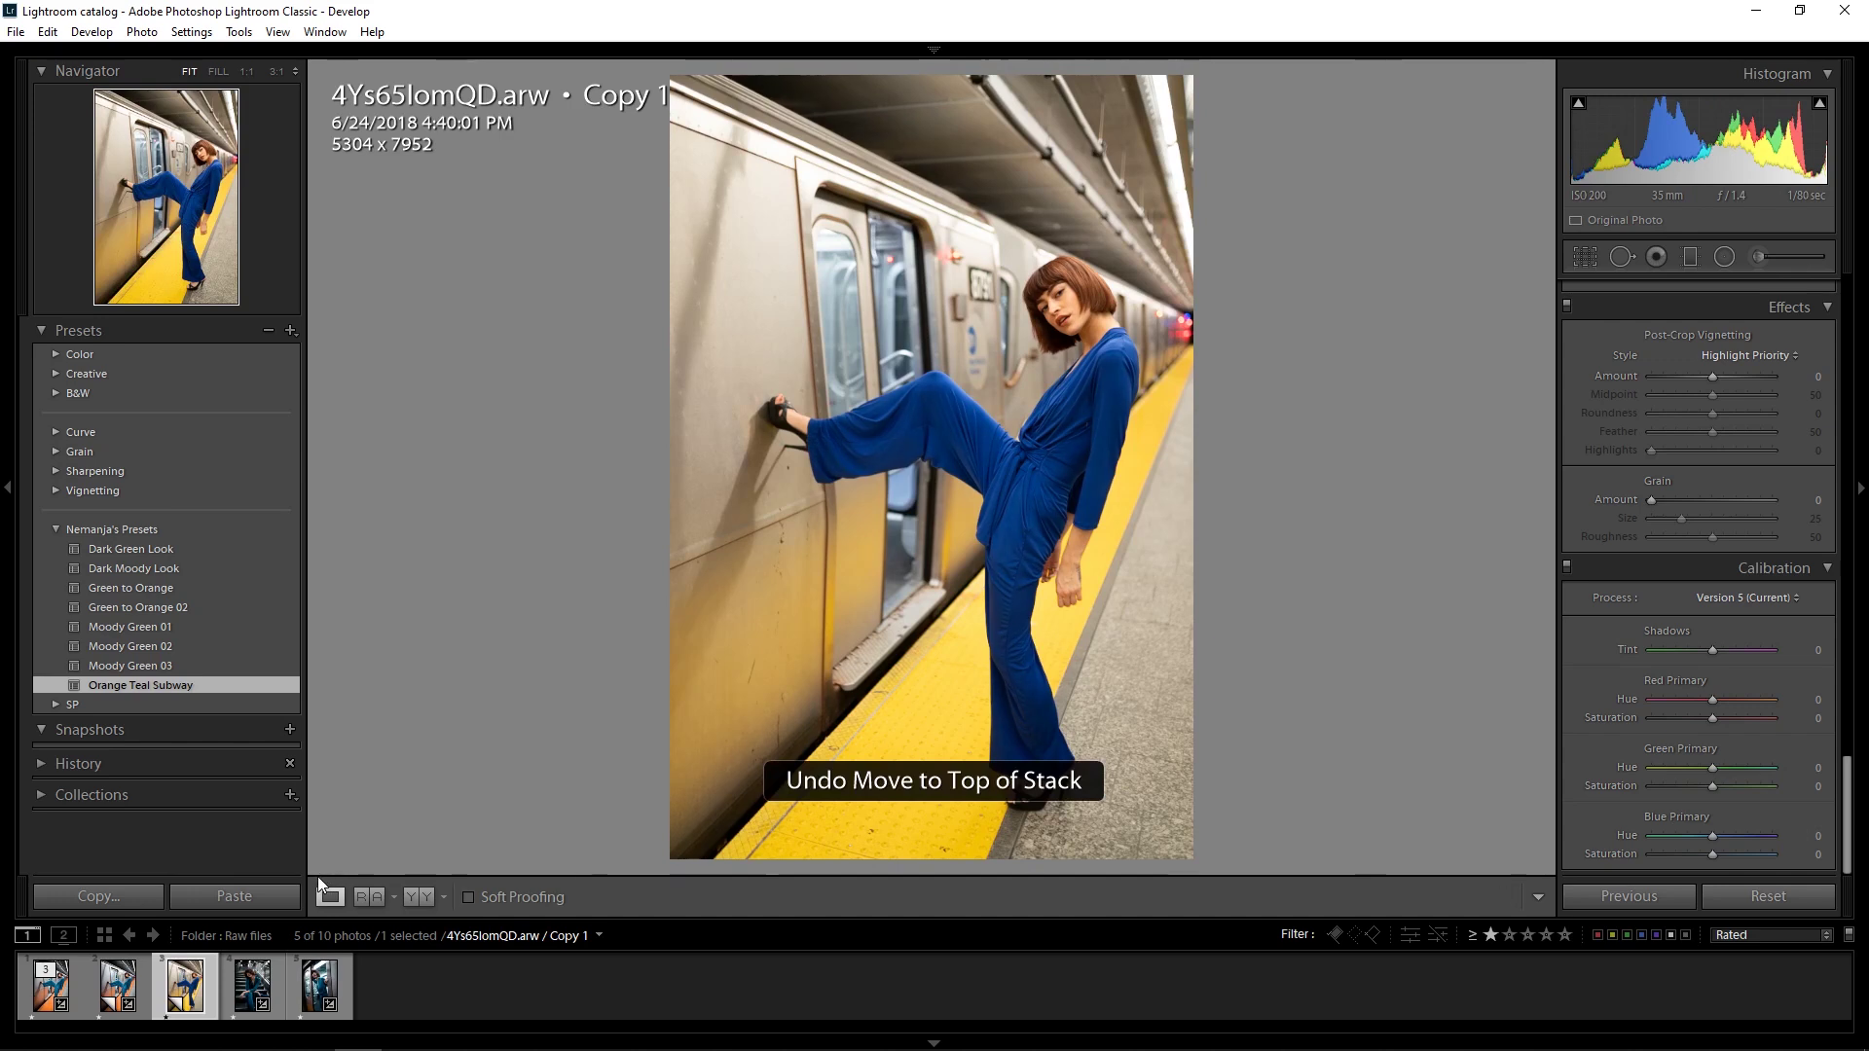
pyautogui.hotkey('ctrl', 'z')
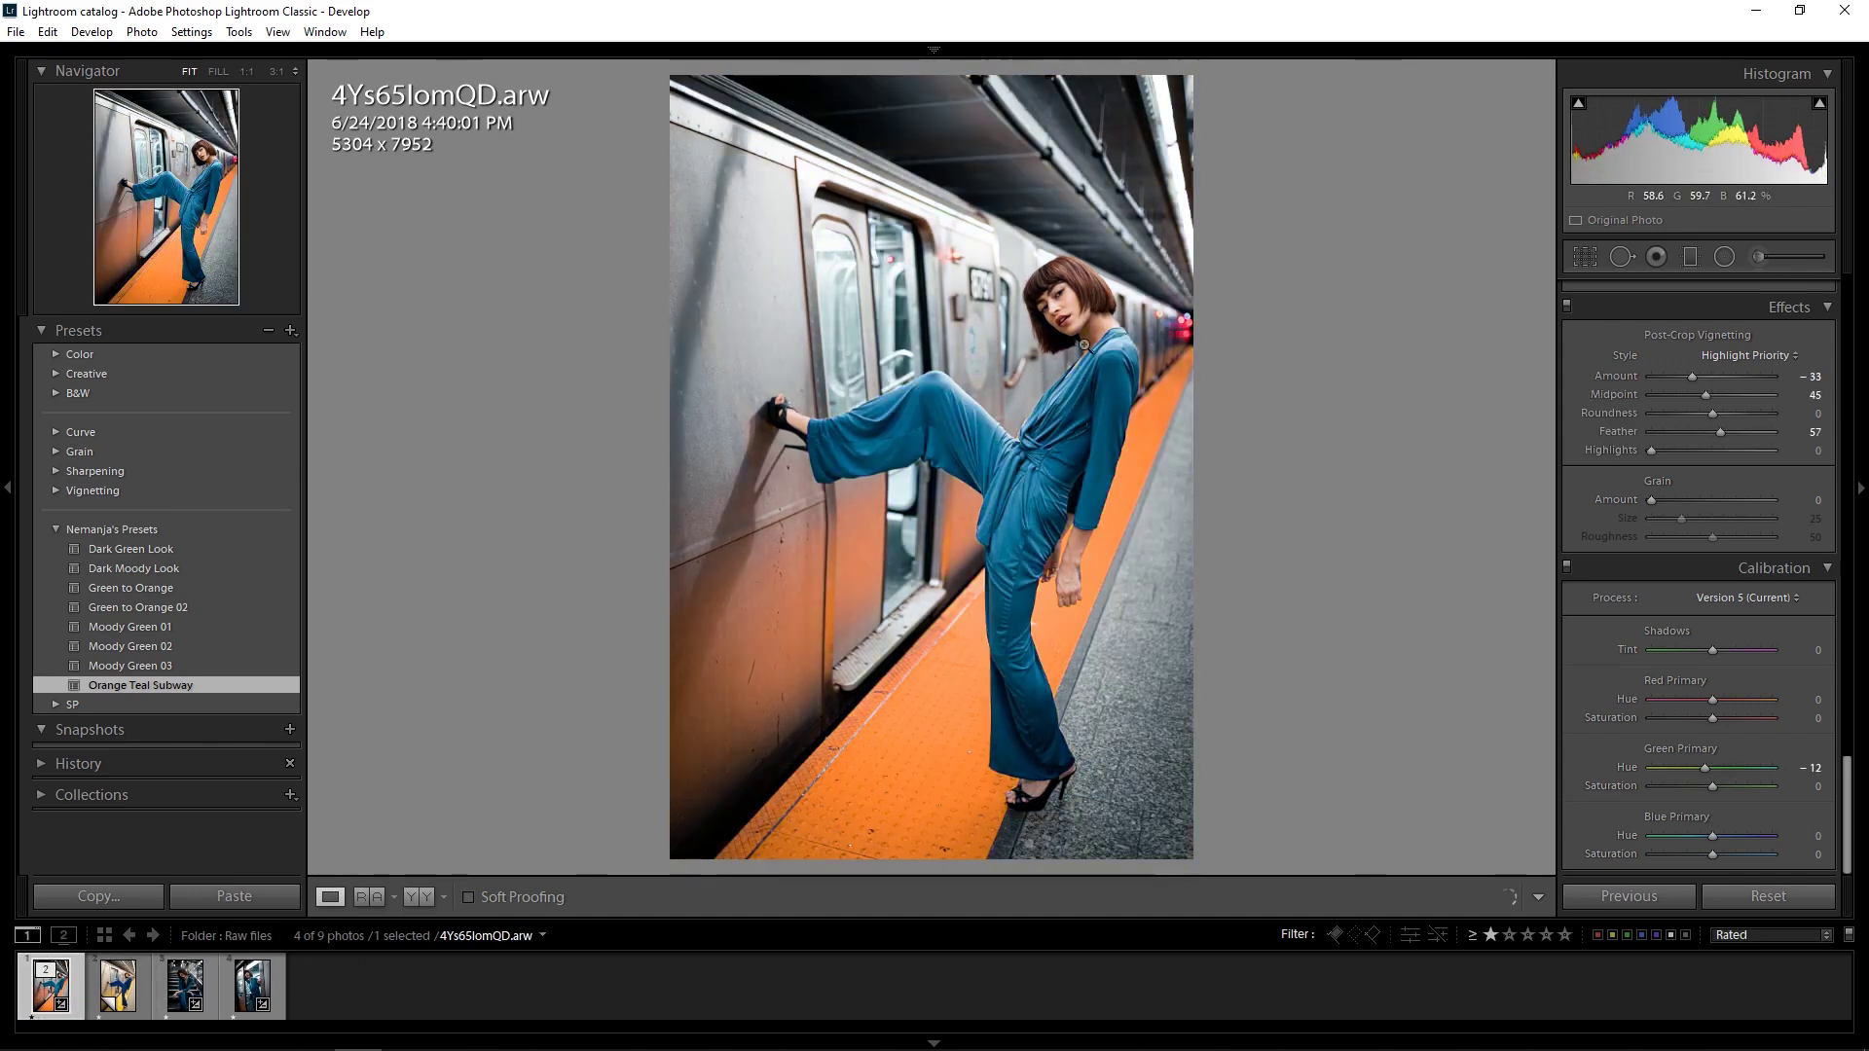
# Step: On the unedited virtual copy of the platform portrait, set the calibration's Red Primary hue to -68
pyautogui.press('Right')
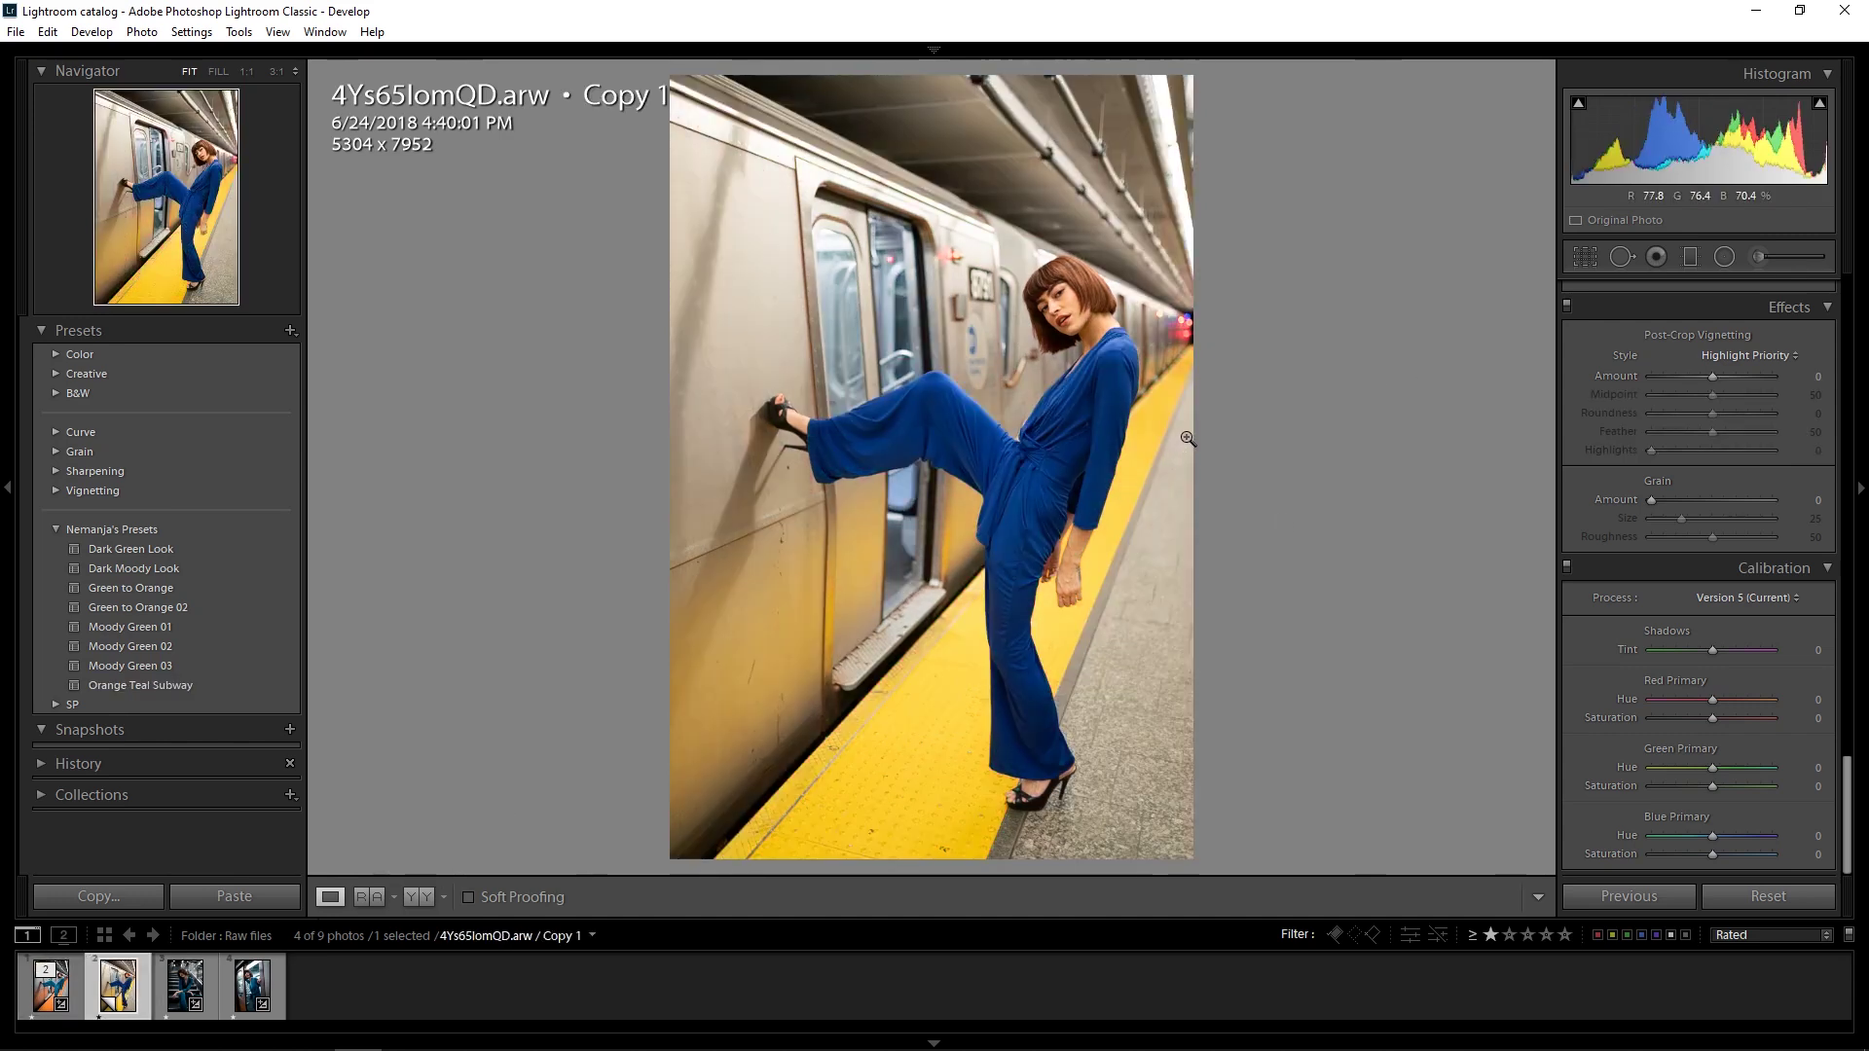
pyautogui.scroll(2, 1726, 679)
pyautogui.scroll(-2, 1731, 674)
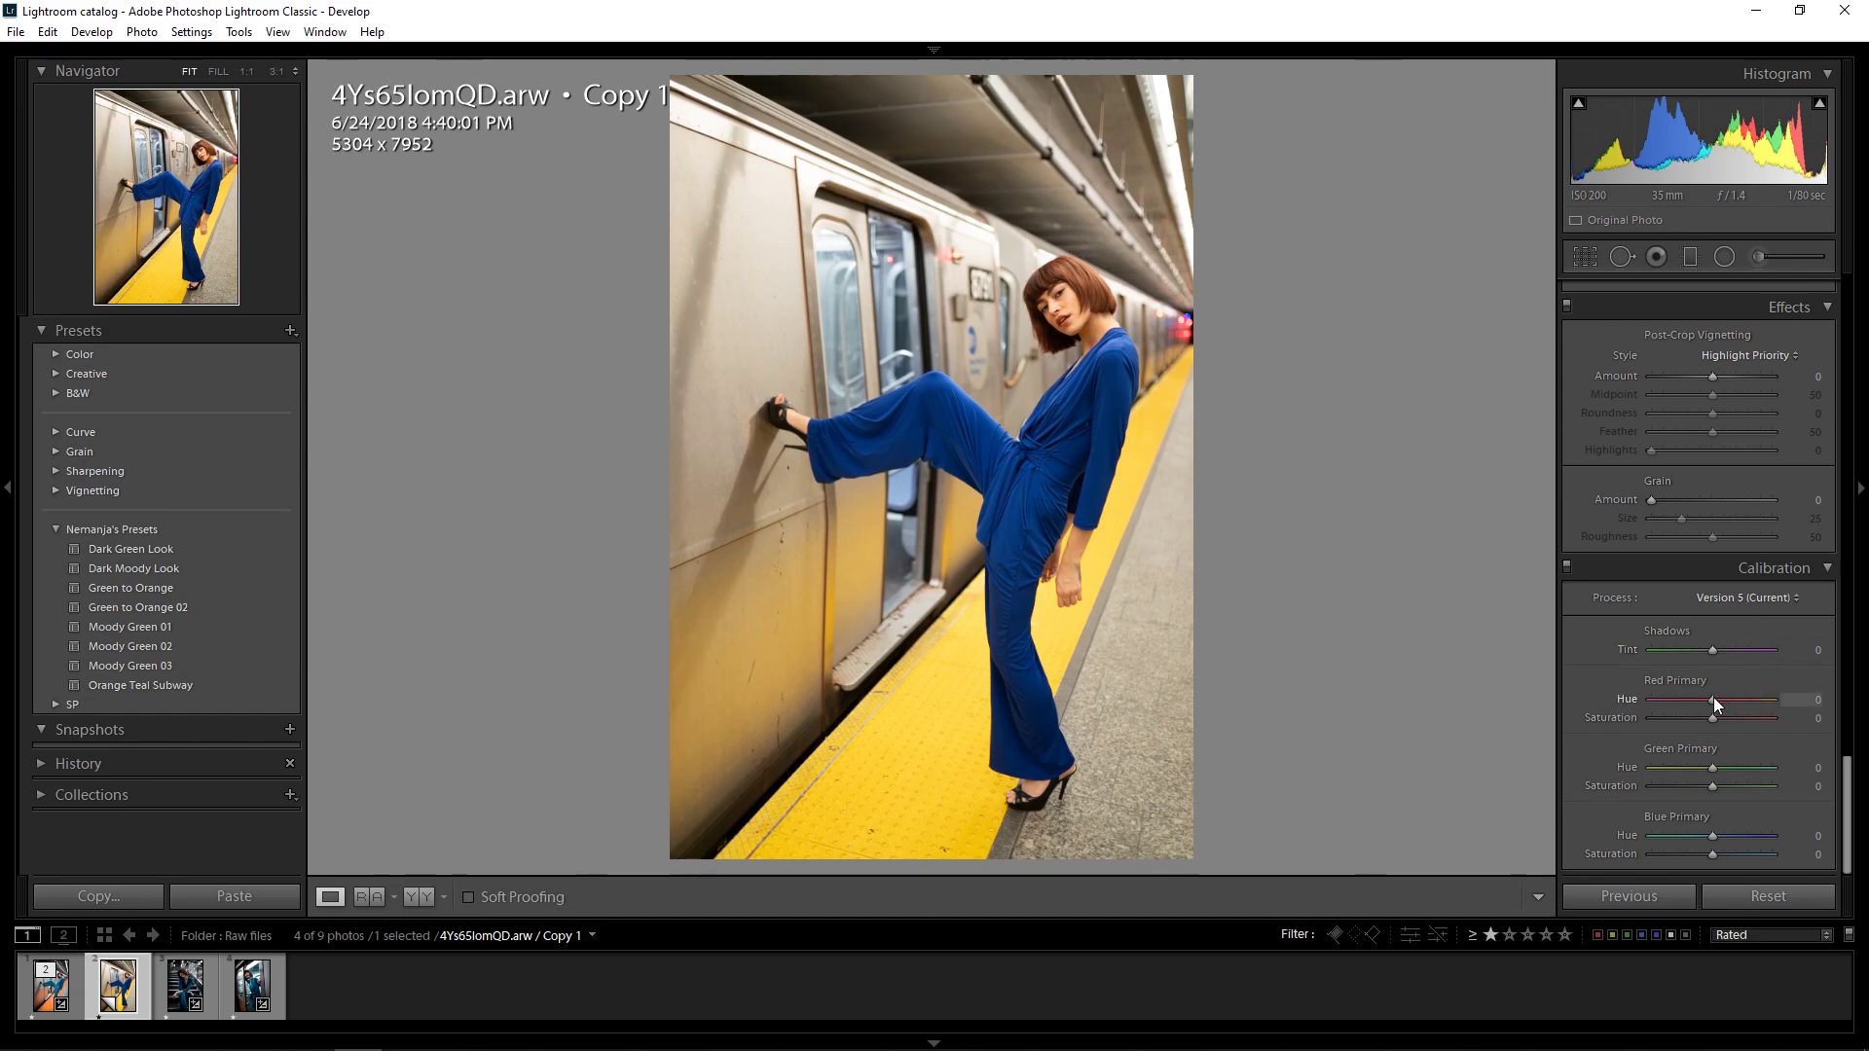
pyautogui.moveTo(1714, 699); pyautogui.dragTo(1672, 720)
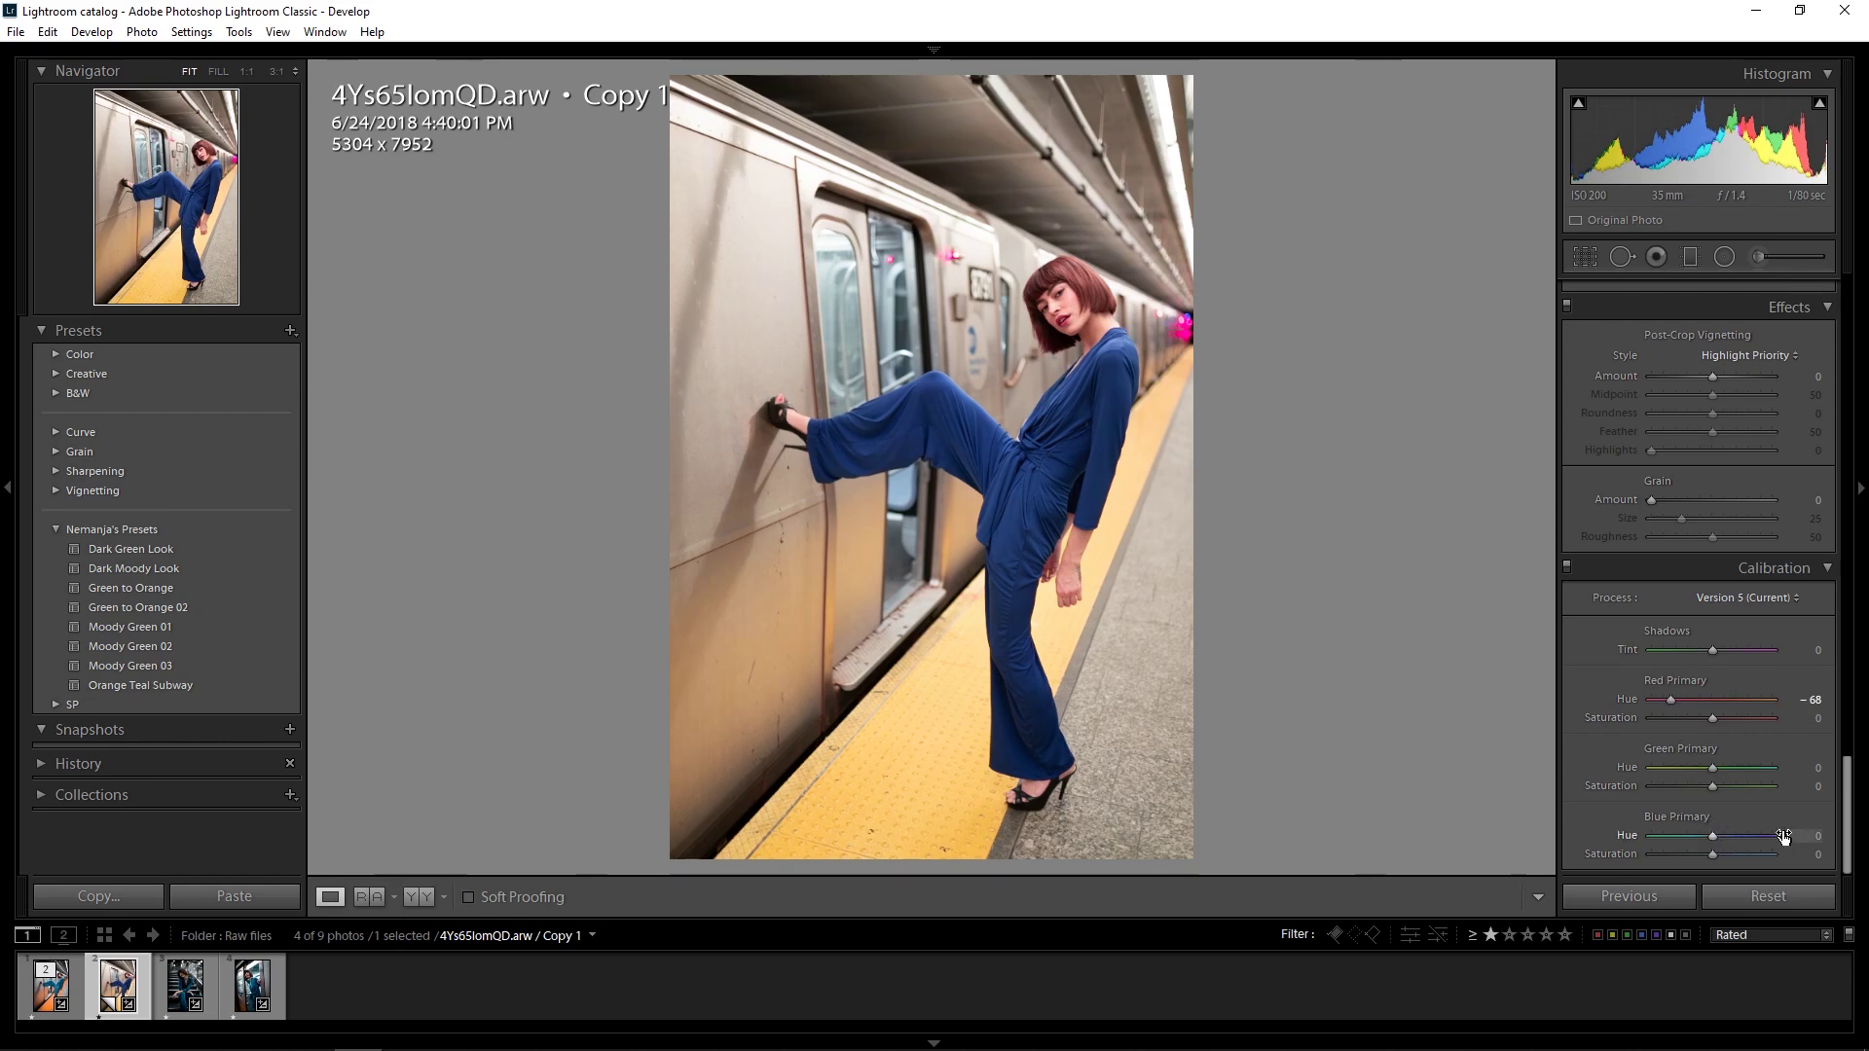
# Step: Set the calibration's Blue Primary hue to +41 and saturation to -17, and the Red Primary saturation to +38
pyautogui.moveTo(1707, 838); pyautogui.dragTo(1743, 833)
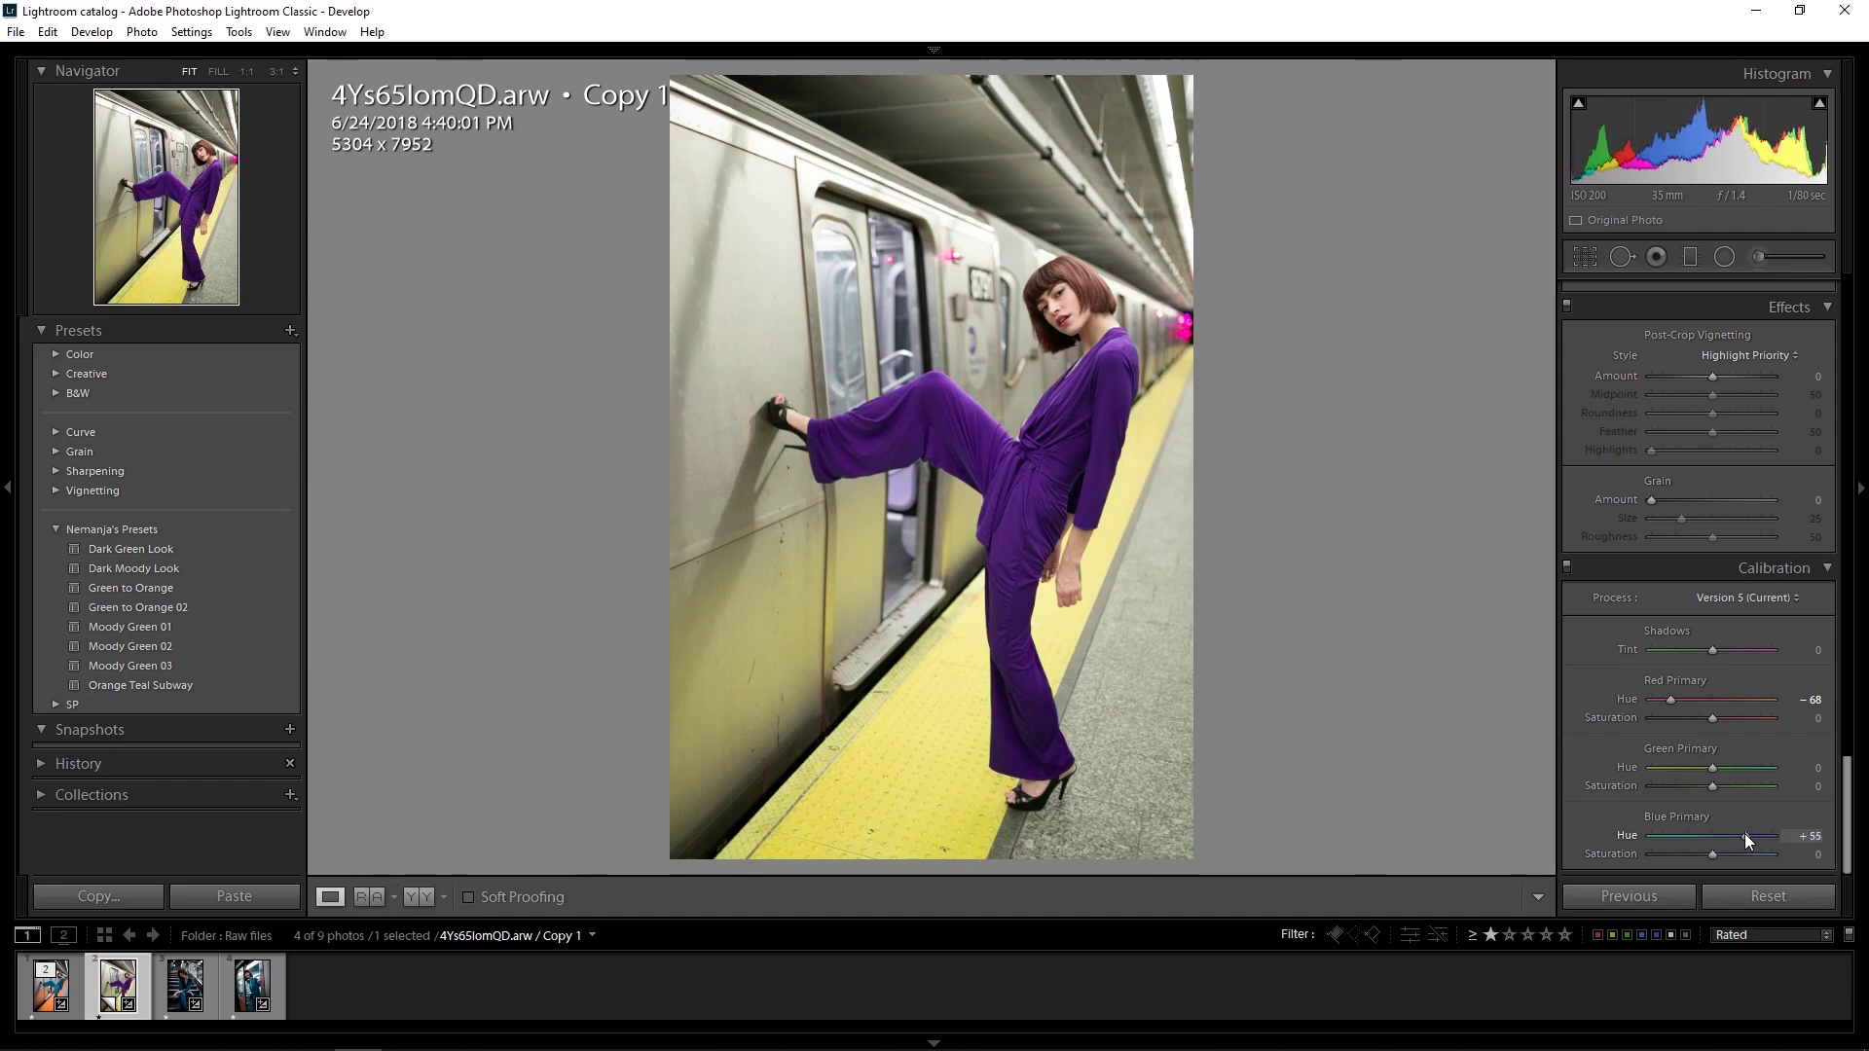
pyautogui.moveTo(1743, 833); pyautogui.dragTo(1738, 835)
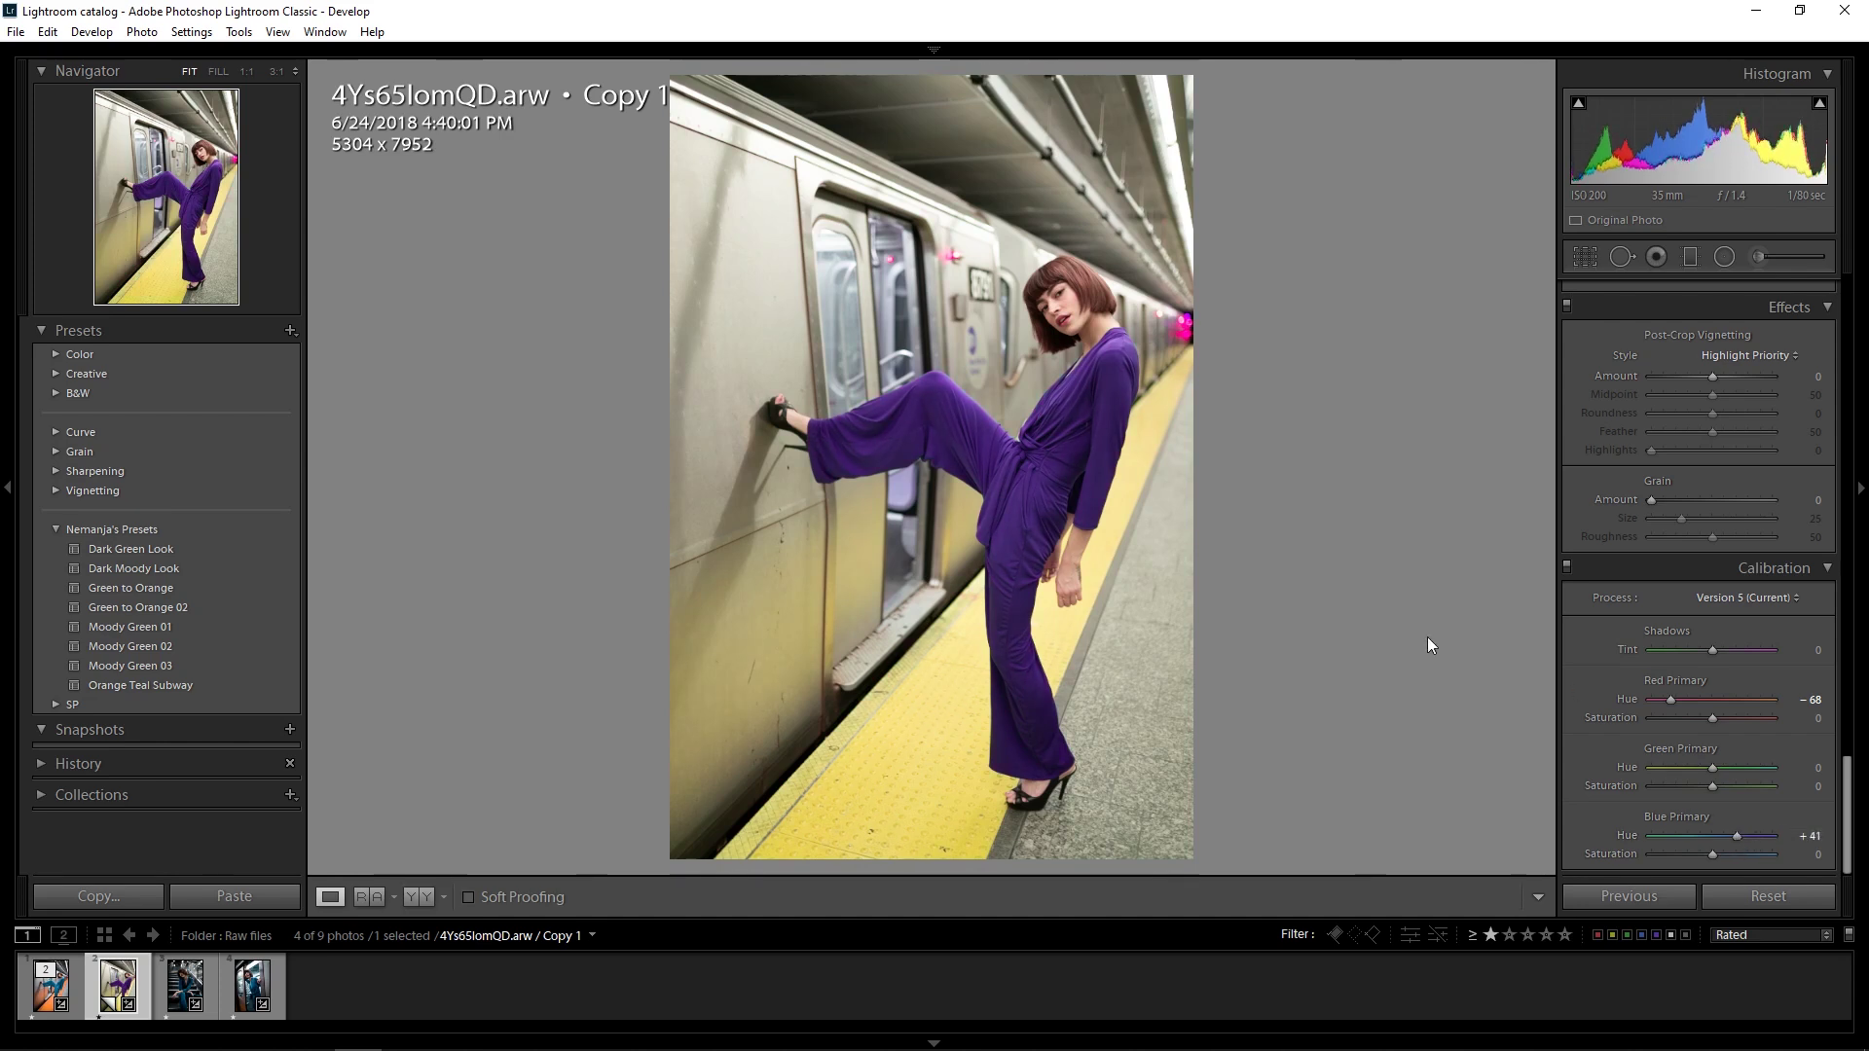
pyautogui.moveTo(1717, 853)
pyautogui.mouseDown()
pyautogui.moveTo(1678, 849)
pyautogui.moveTo(1701, 848)
pyautogui.mouseUp()
pyautogui.moveTo(1713, 717); pyautogui.dragTo(1734, 718)
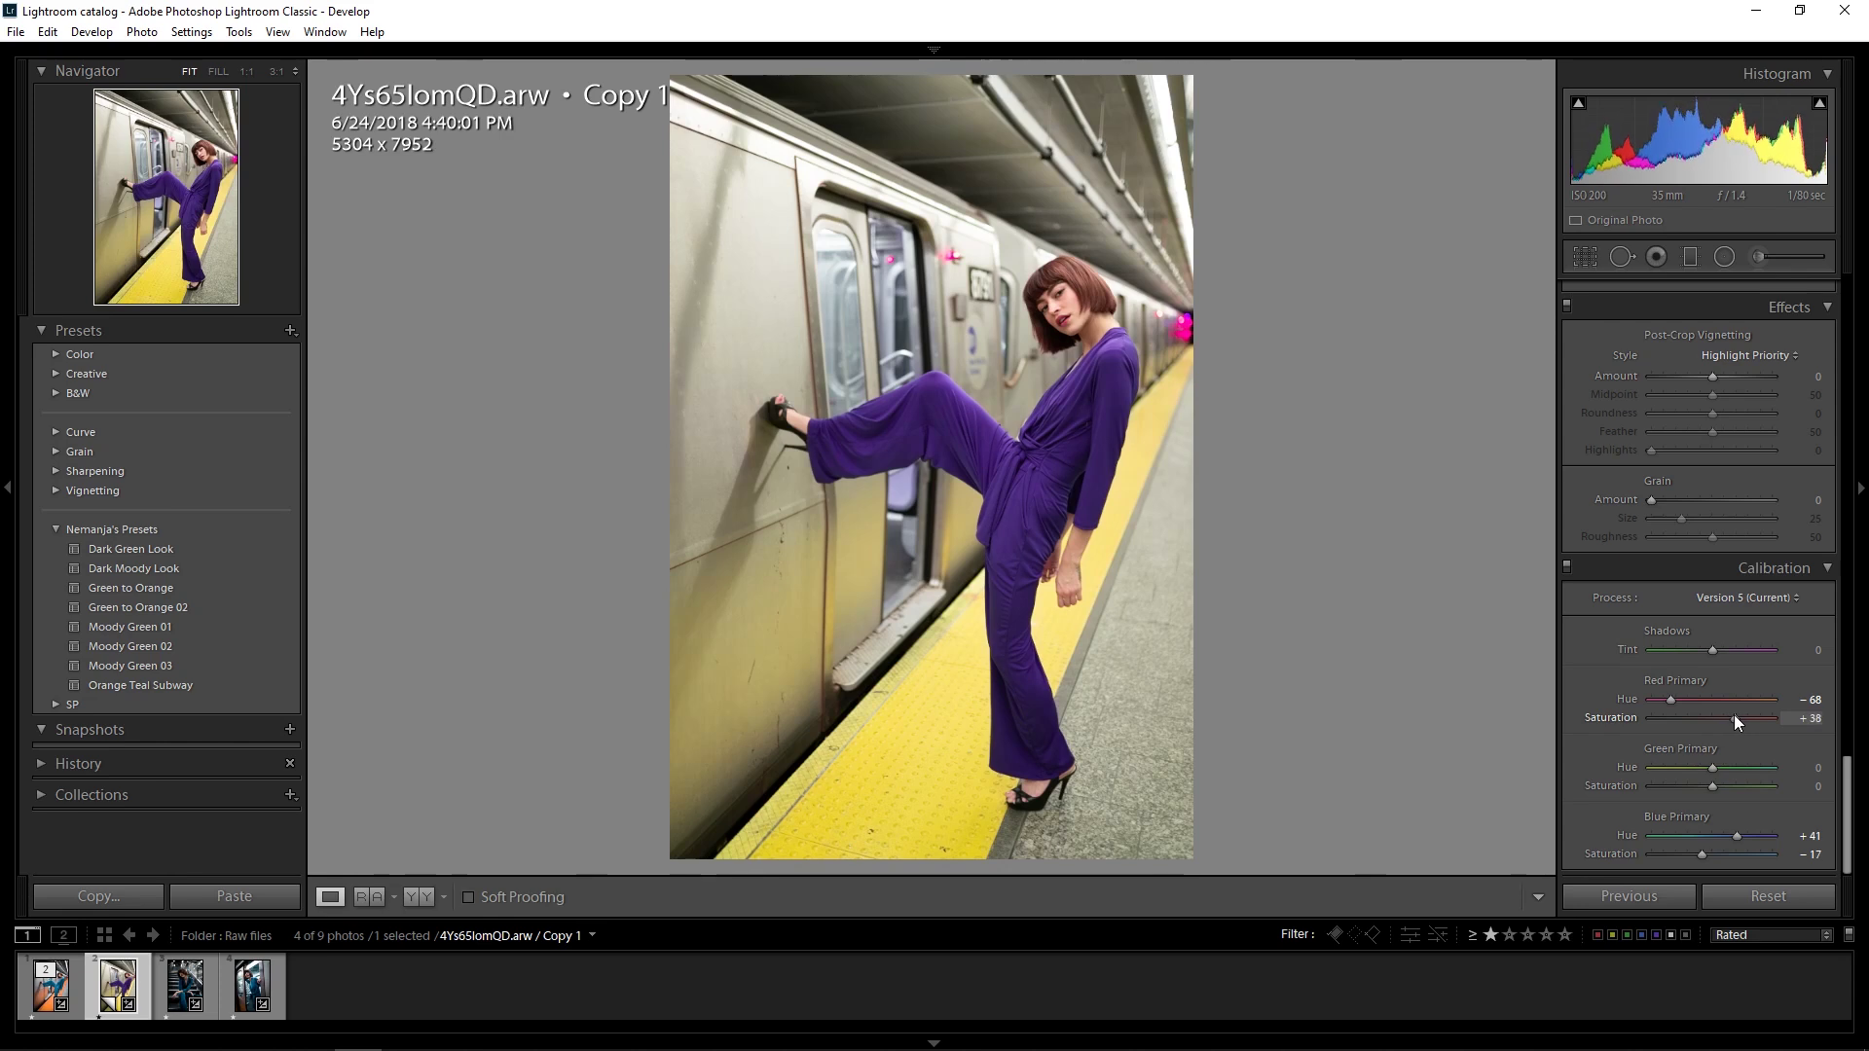
# Step: Set the copy's white balance by sampling the grey side of the train car near its front as the neutral target
pyautogui.moveTo(1848, 807); pyautogui.dragTo(1848, 567)
pyautogui.scroll(10, 1632, 566)
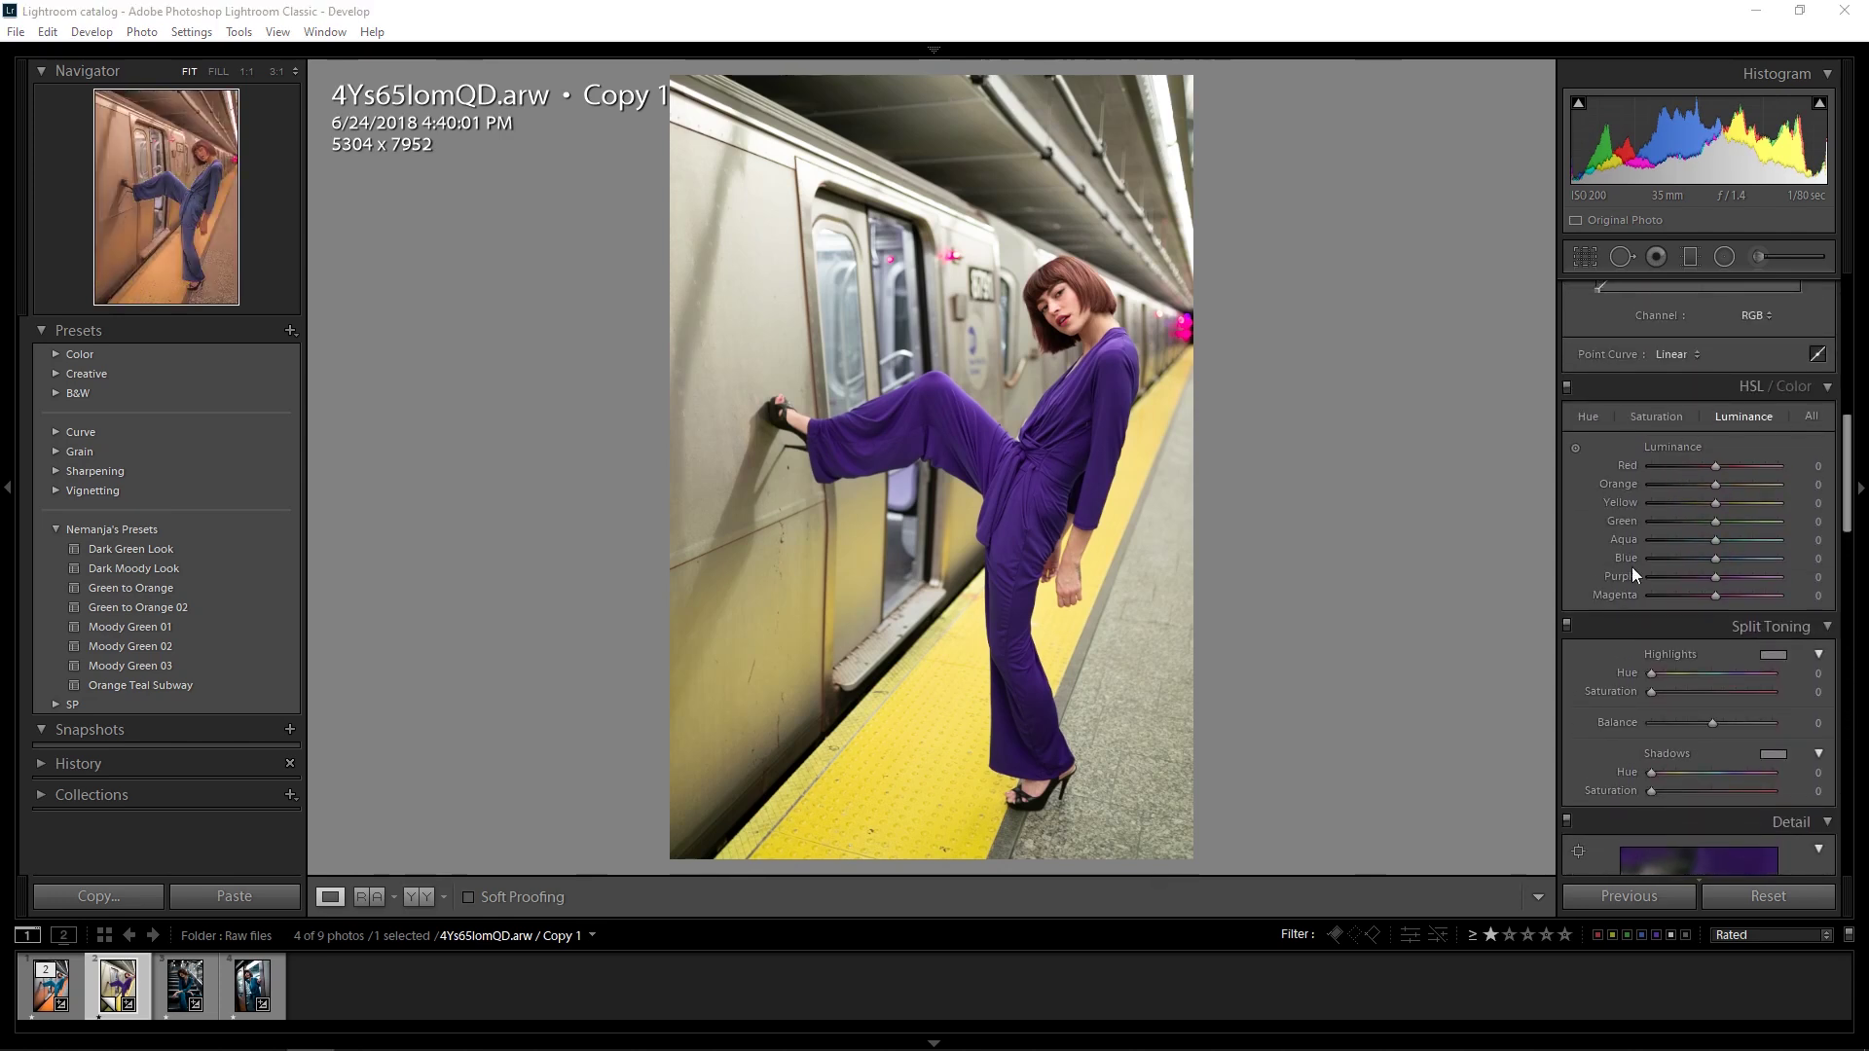
pyautogui.click(1587, 415)
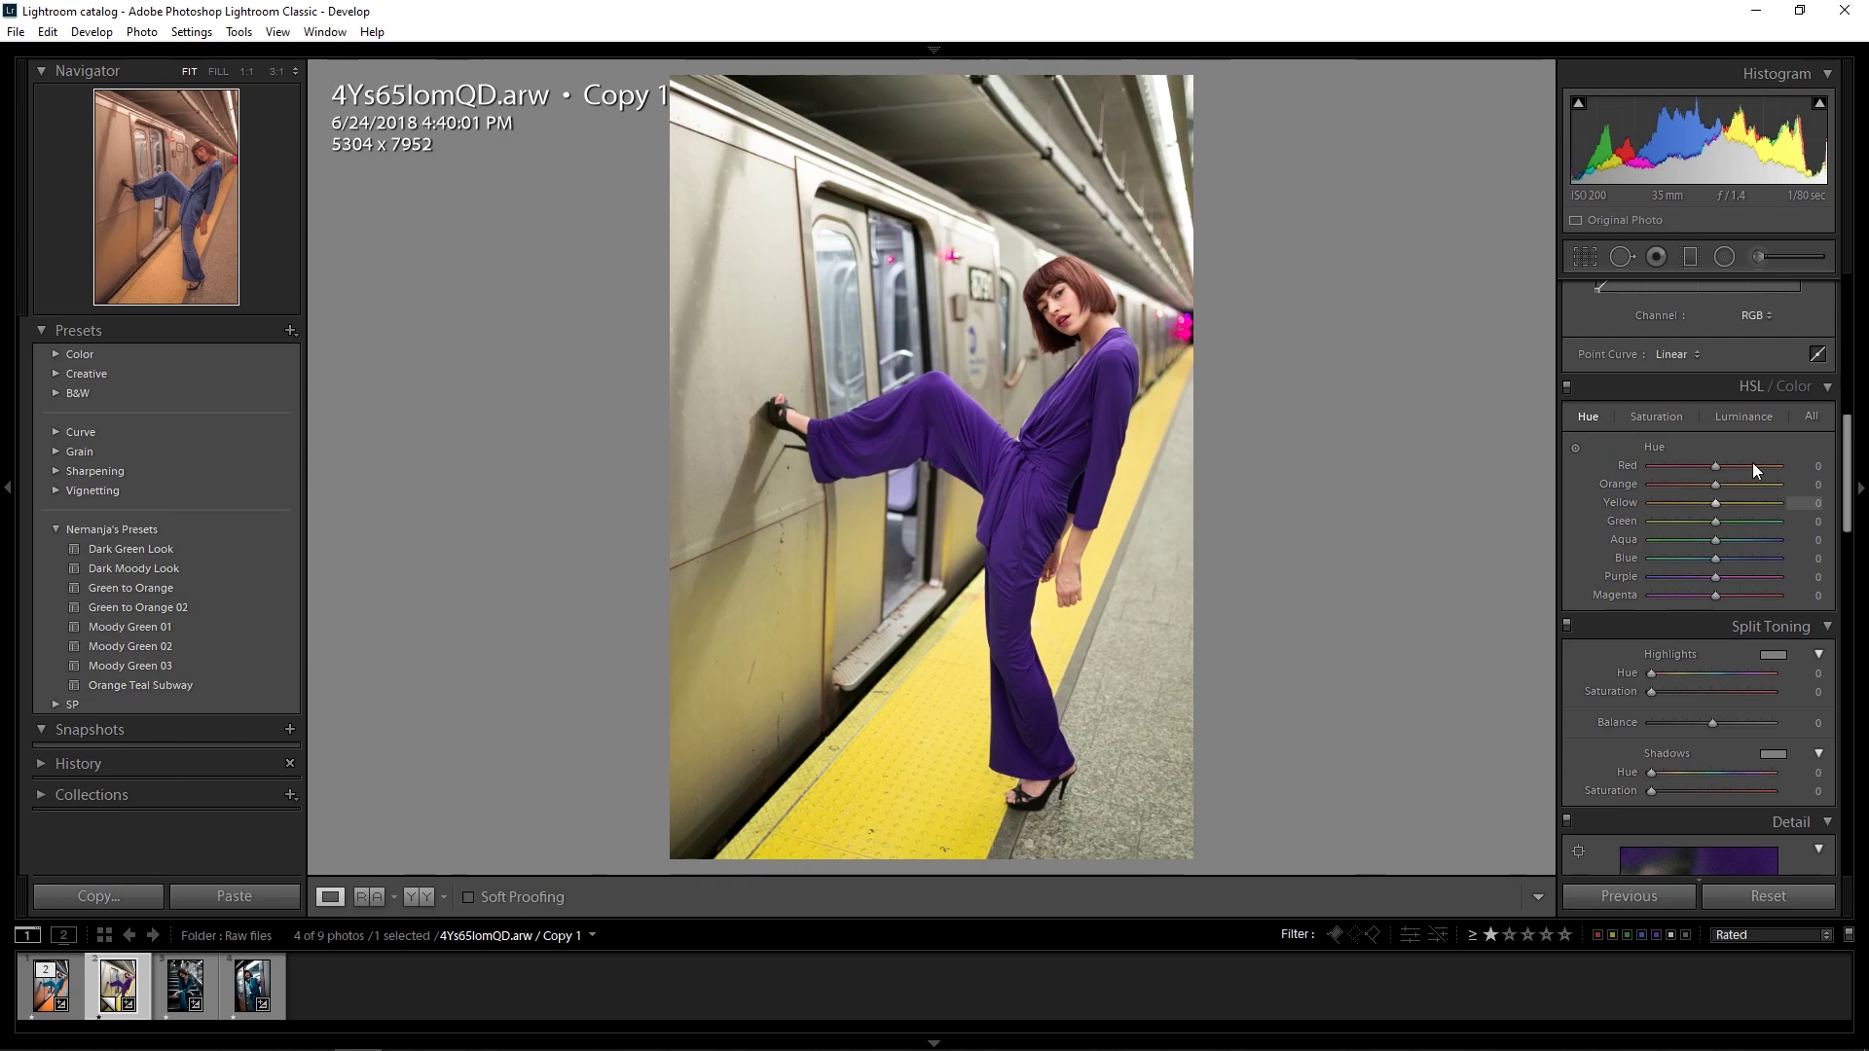
pyautogui.moveTo(1848, 486); pyautogui.dragTo(1847, 335)
pyautogui.click(1595, 394)
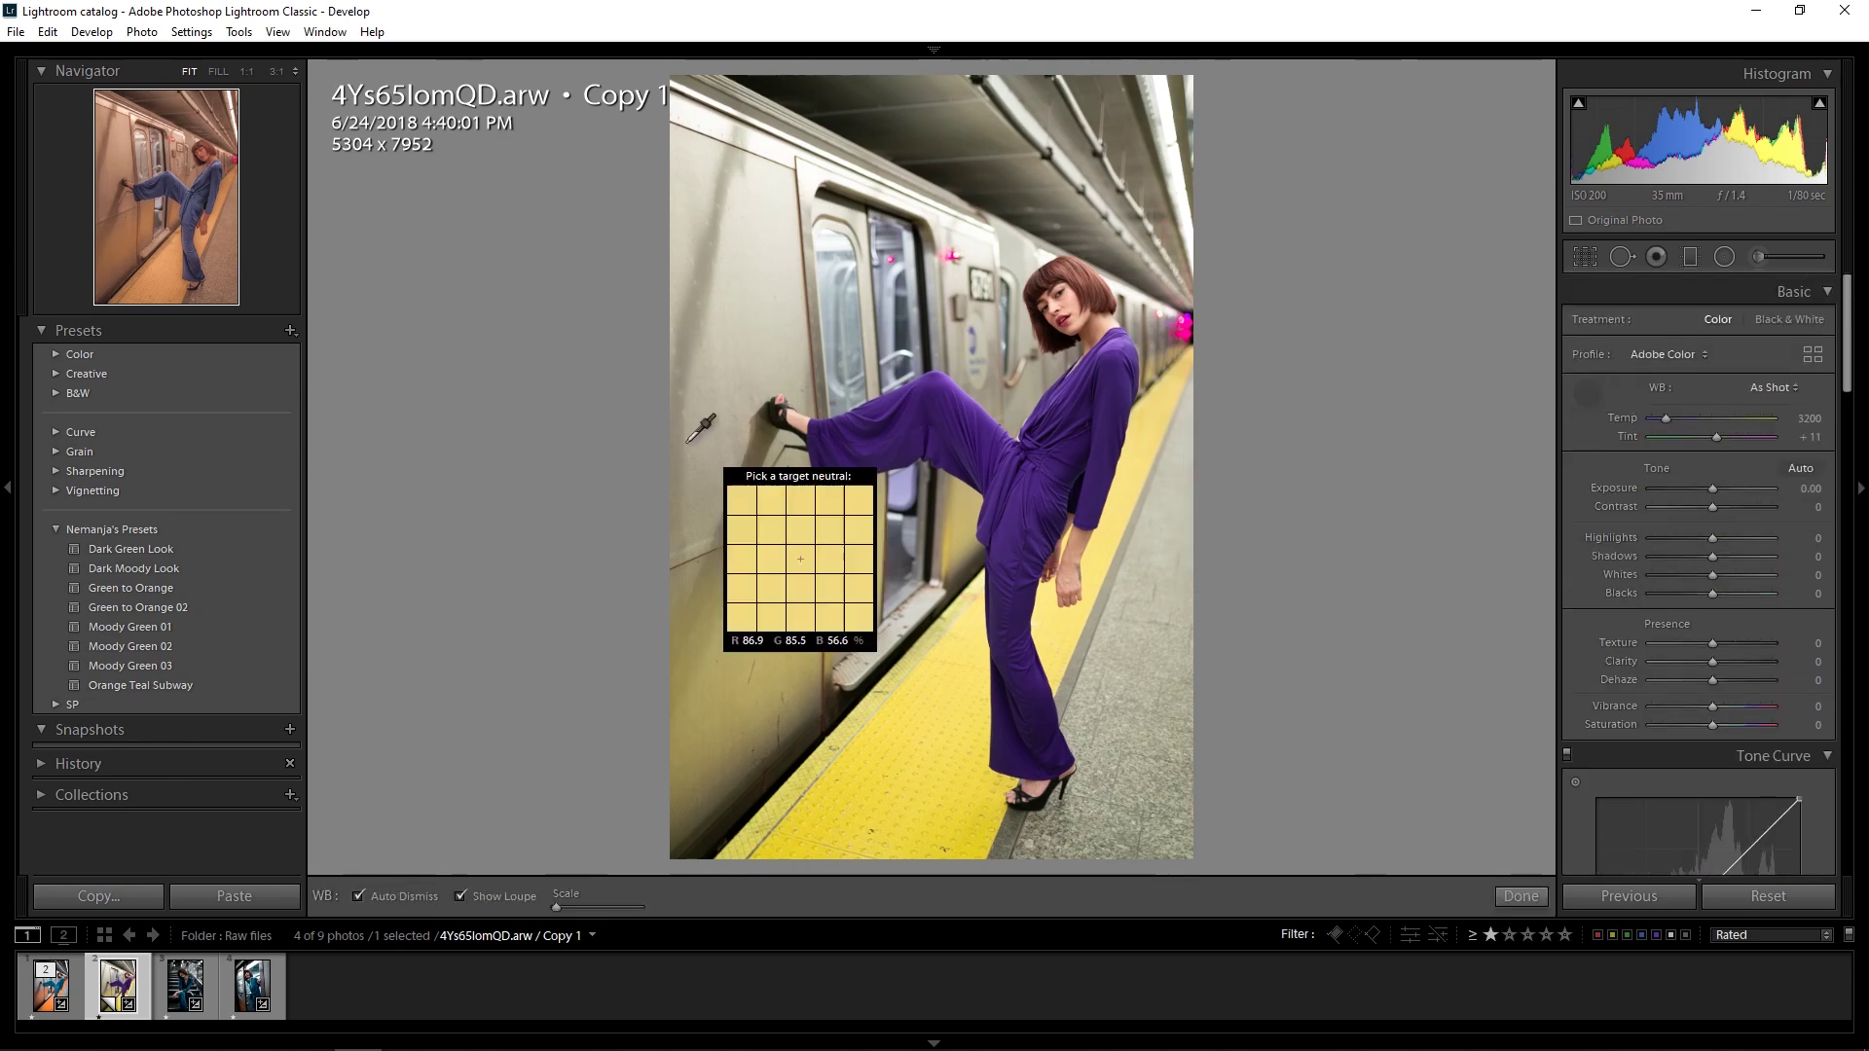
pyautogui.click(752, 315)
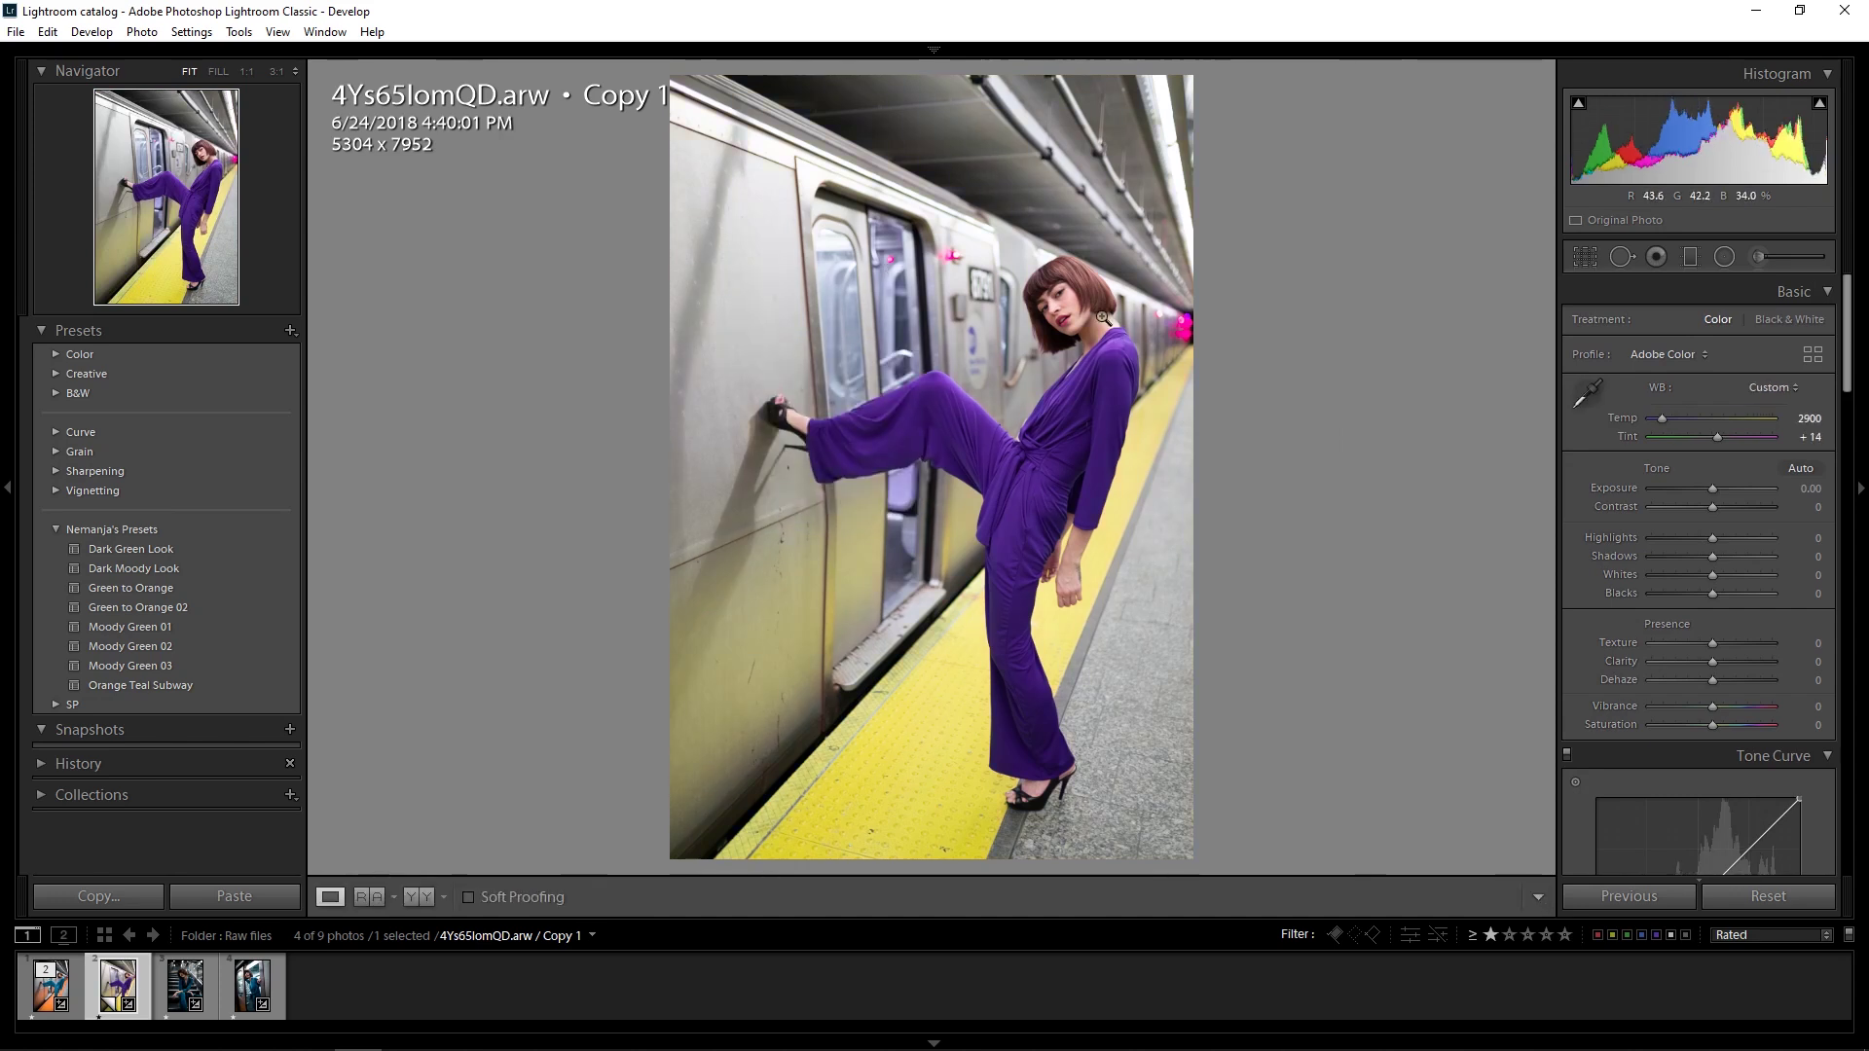
# Step: Set the virtual copy's white balance temperature to 2850
pyautogui.click(1809, 417)
pyautogui.write('2800')
pyautogui.press('Return')
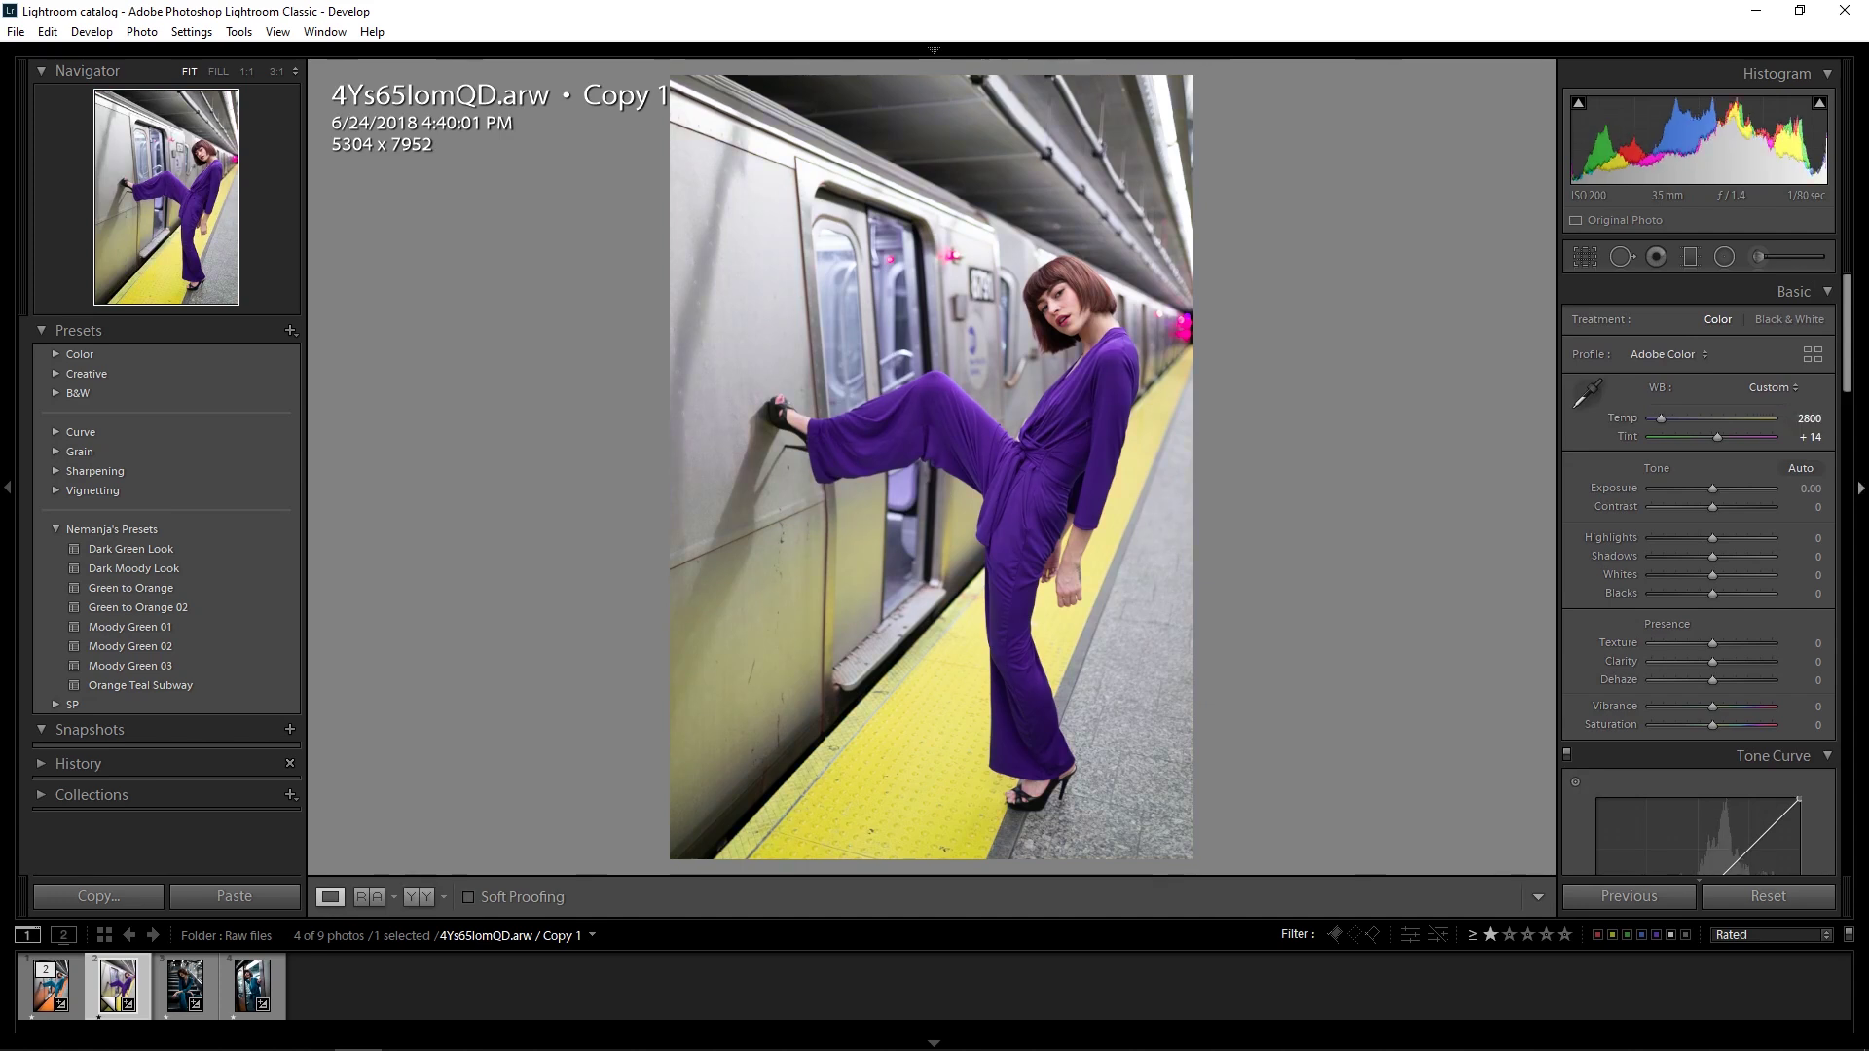
pyautogui.click(1809, 419)
pyautogui.click(1811, 419)
pyautogui.write('2850')
pyautogui.press('Return')
# Step: Shift the HSL hues: Yellow to +16, Purple to +39, and Magenta well into negative values
pyautogui.moveTo(1685, 1046)
pyautogui.scroll(-10, 1802, 473)
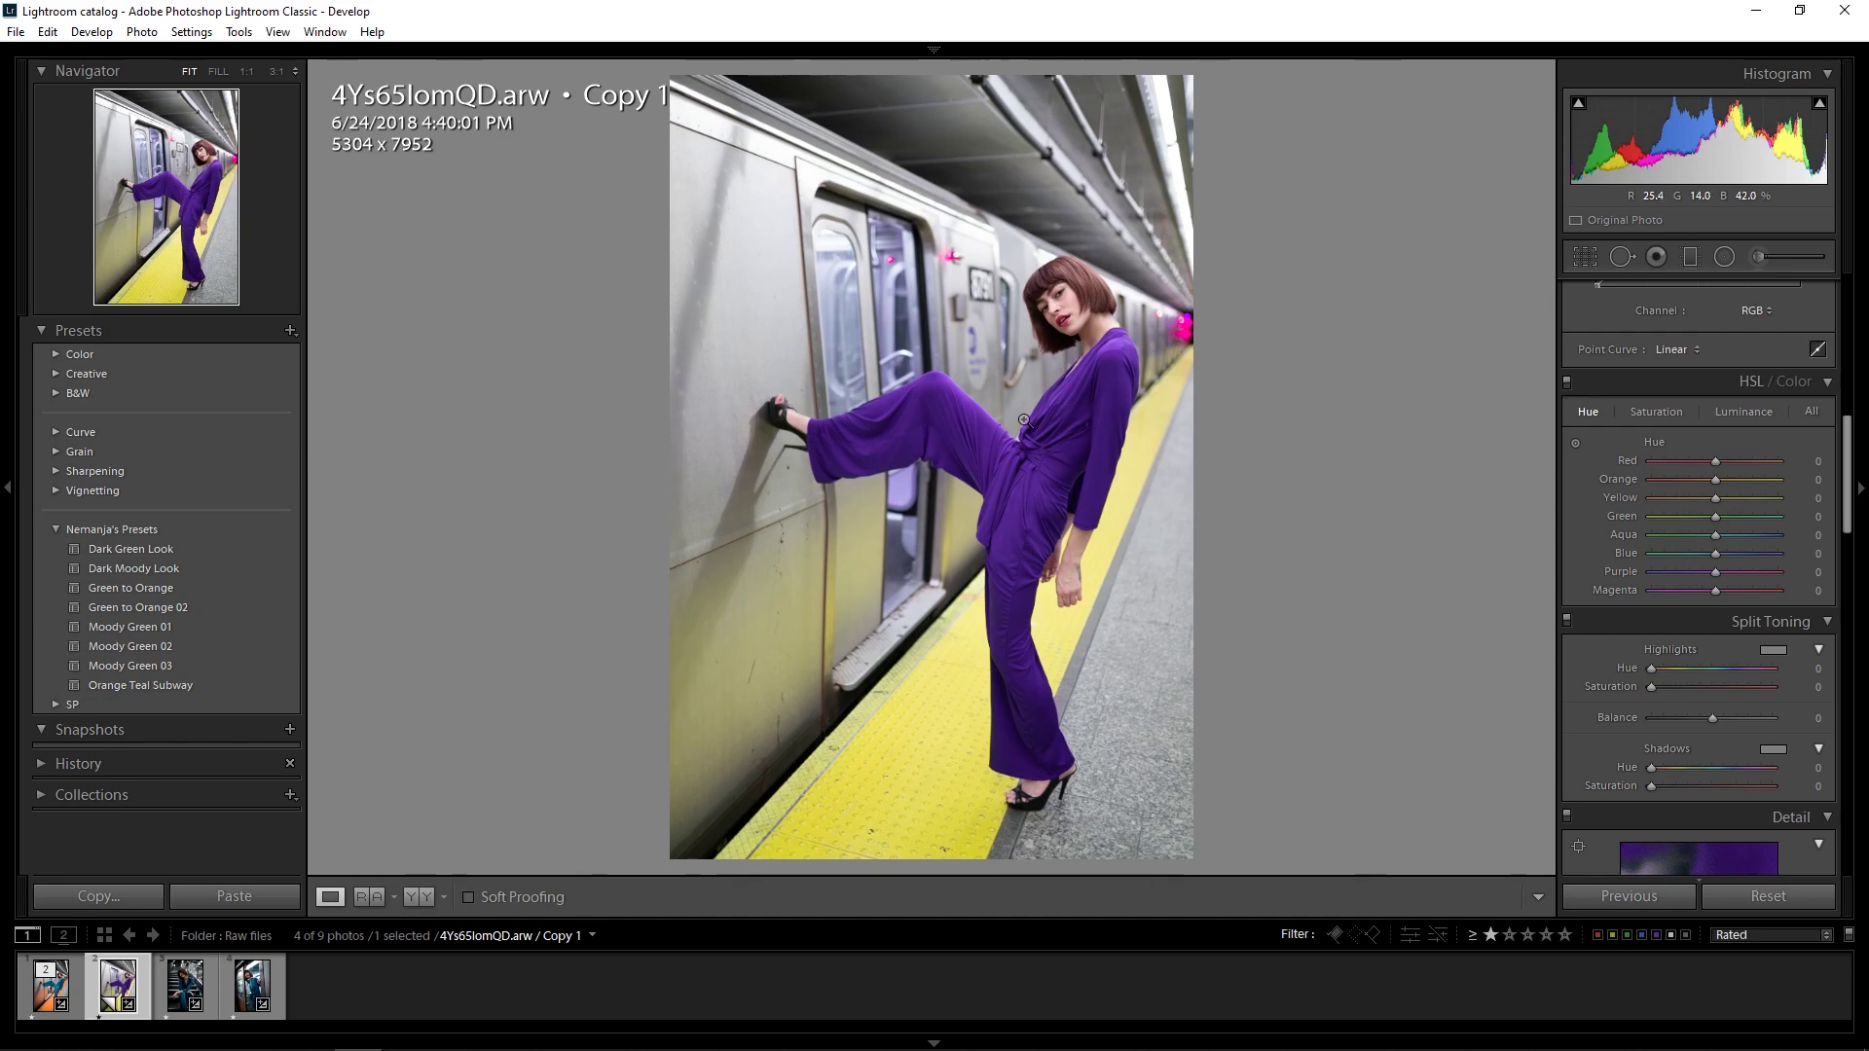
pyautogui.moveTo(1714, 499)
pyautogui.mouseDown()
pyautogui.moveTo(1737, 496)
pyautogui.moveTo(1727, 510)
pyautogui.mouseUp()
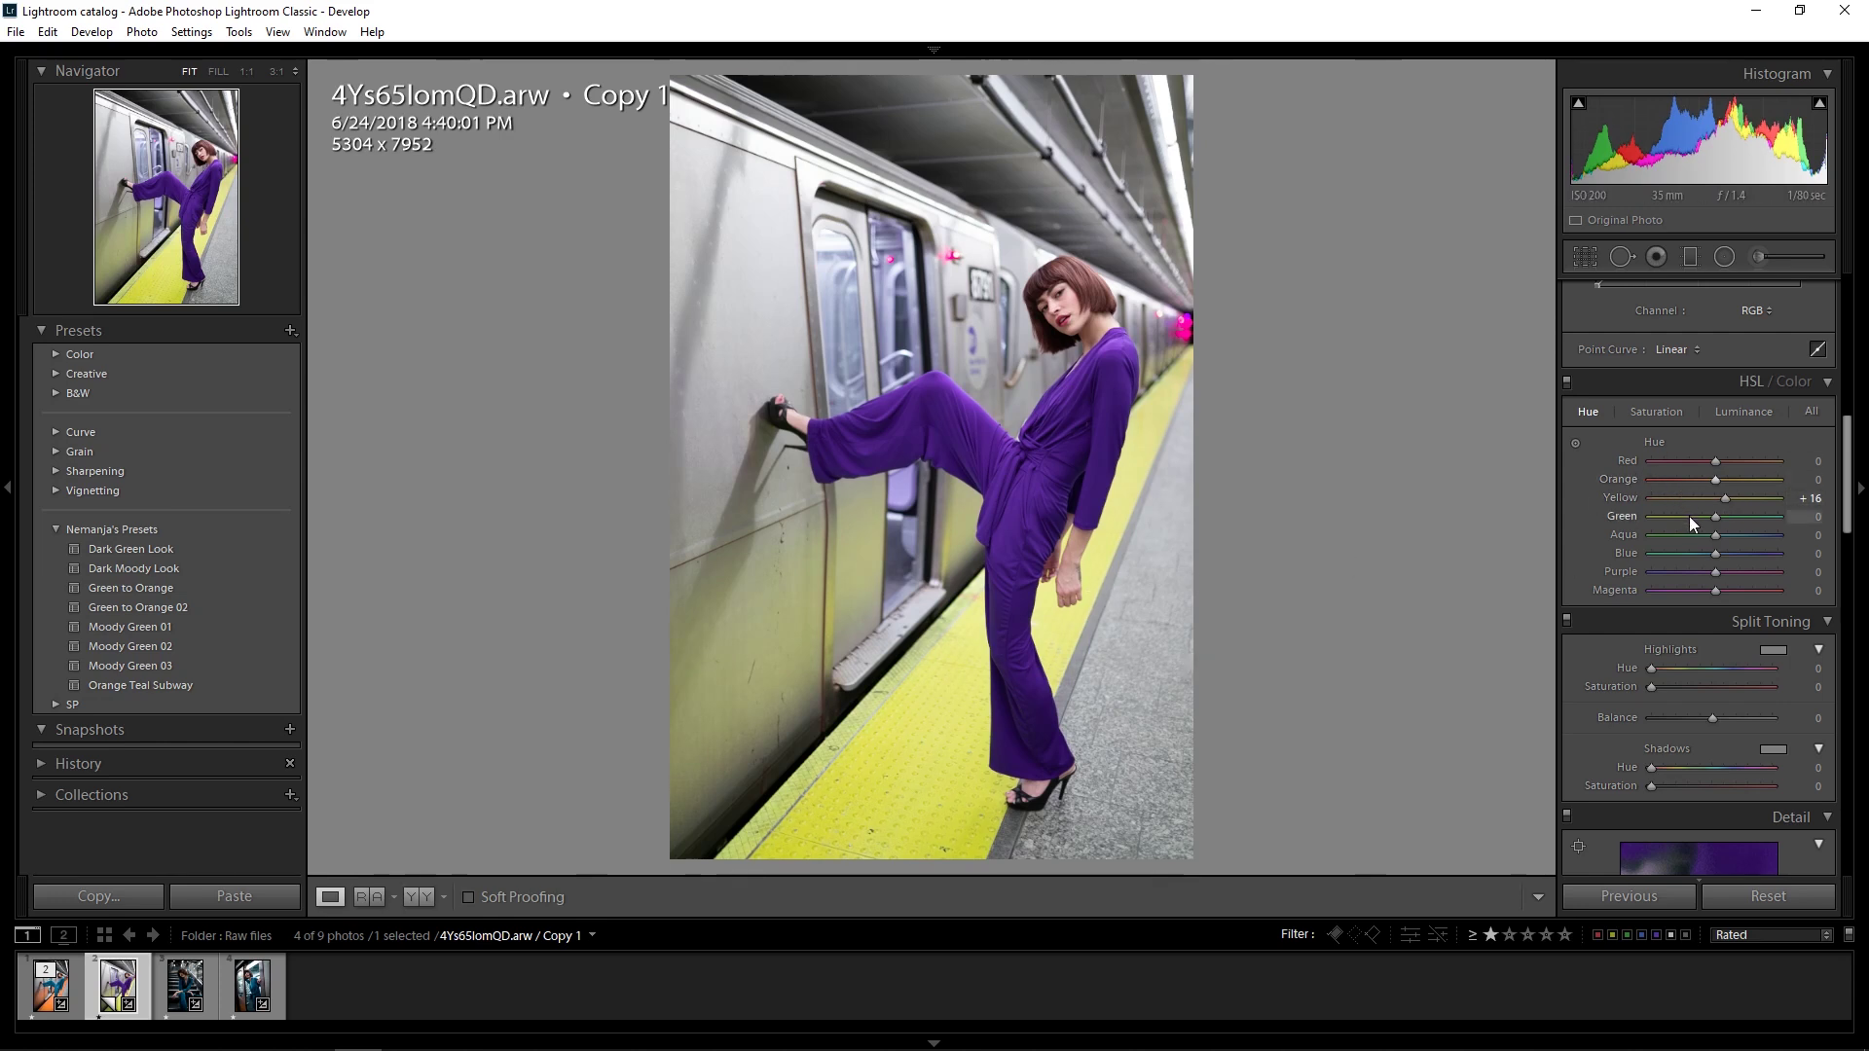
pyautogui.moveTo(1715, 571); pyautogui.dragTo(1733, 574)
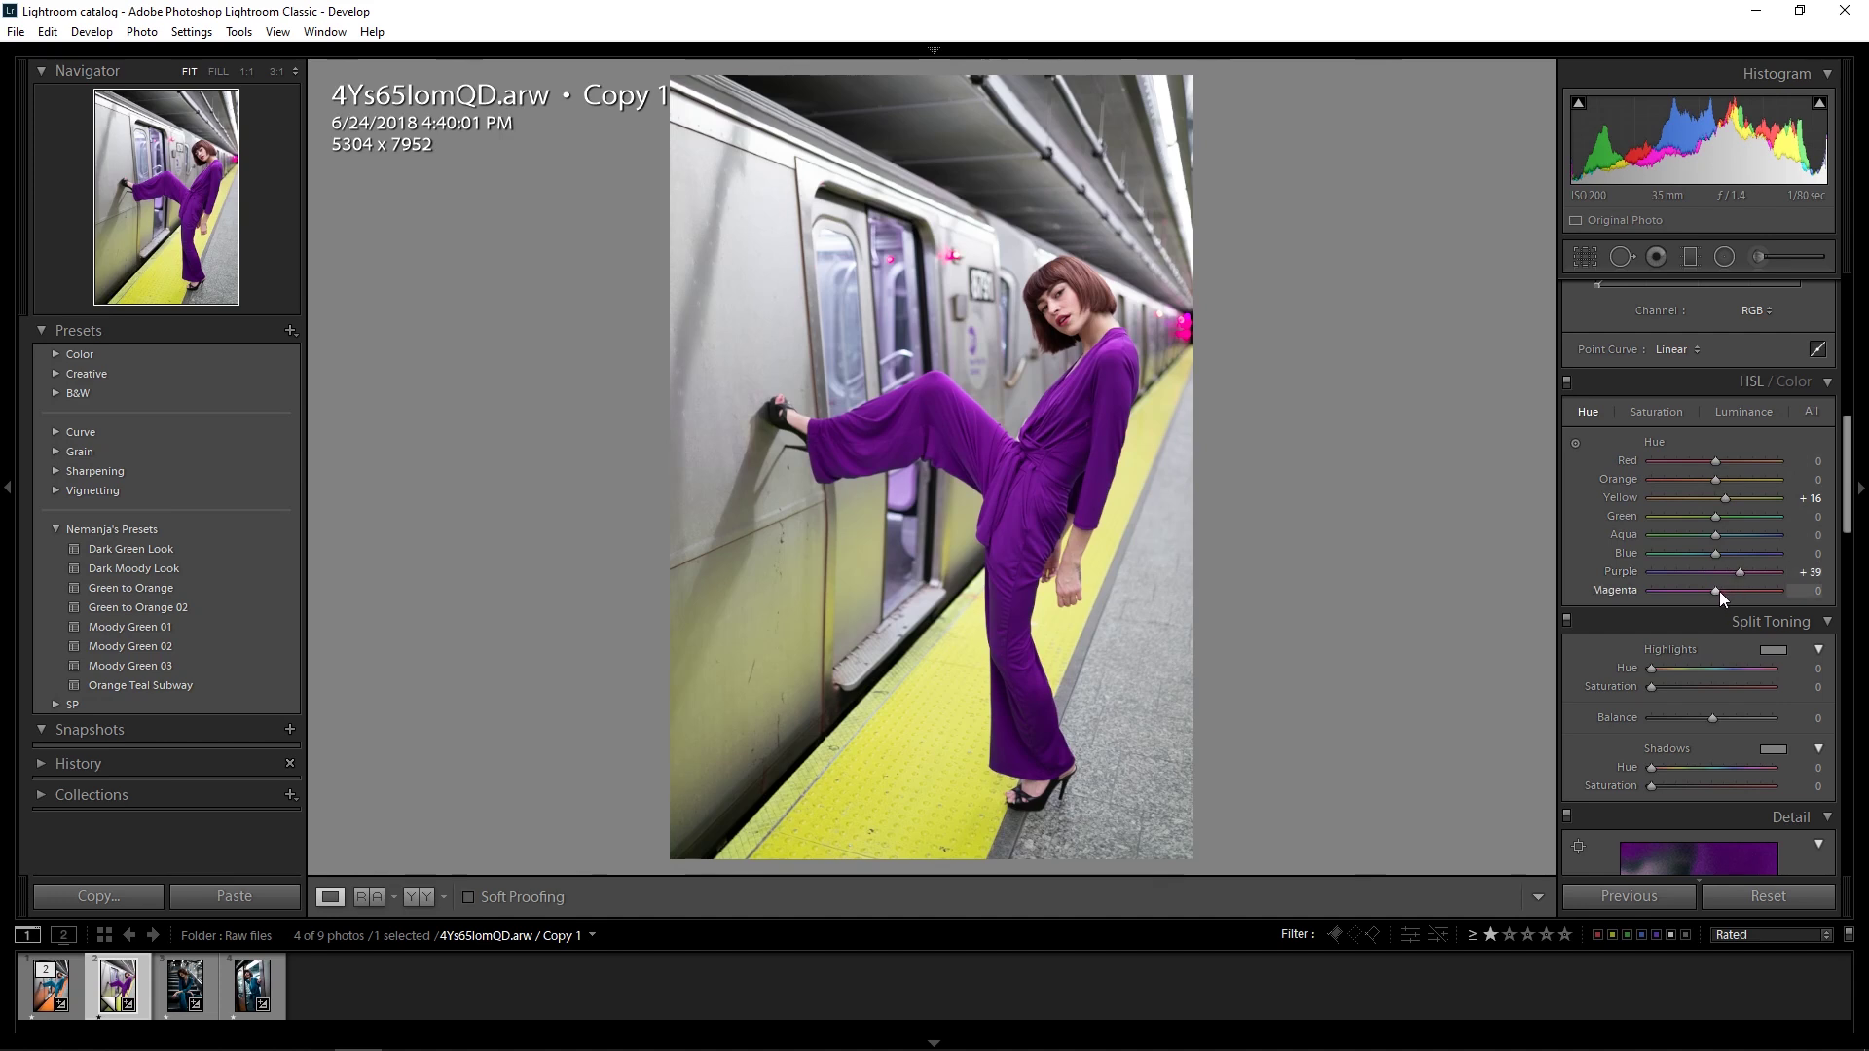
pyautogui.moveTo(1715, 590); pyautogui.dragTo(1670, 594)
# Step: Set the HSL saturation of Magenta to +11, Purple to -8, Blue to +50 and Yellow to -34
pyautogui.click(1657, 418)
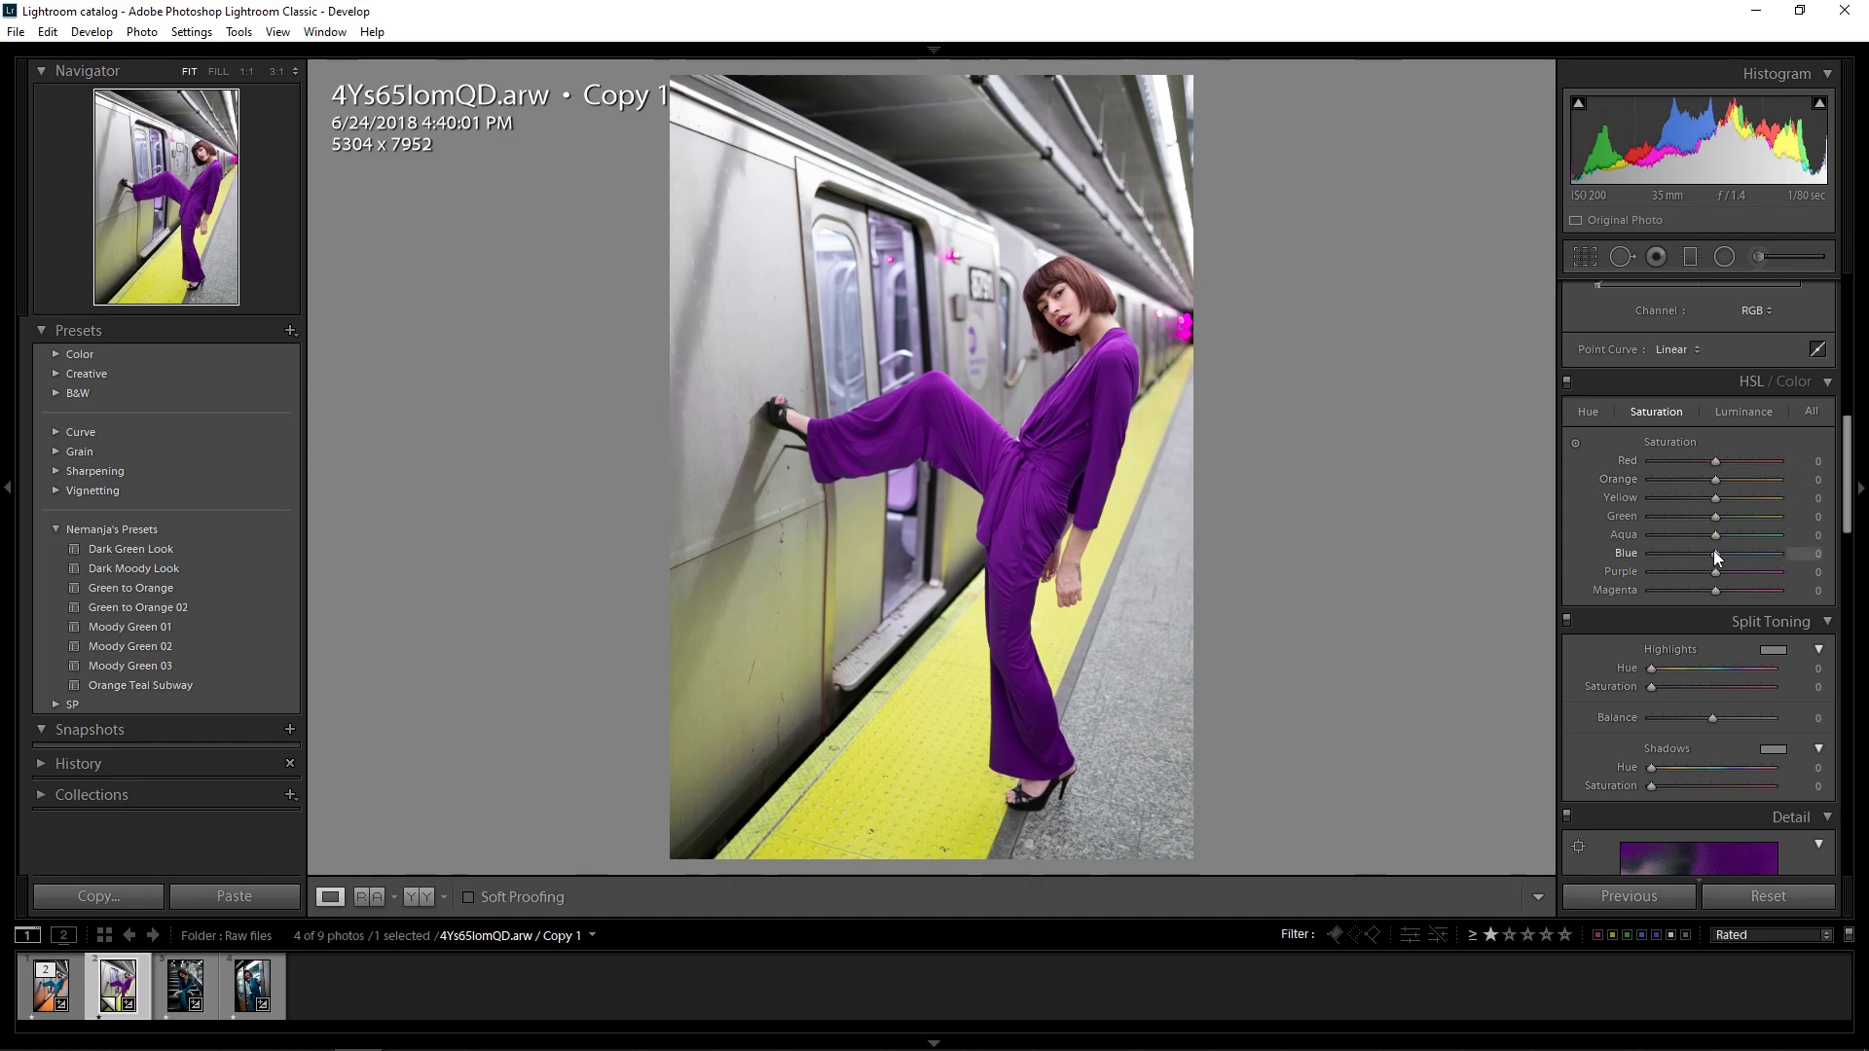
pyautogui.moveTo(1719, 591)
pyautogui.mouseDown()
pyautogui.moveTo(1742, 591)
pyautogui.moveTo(1725, 588)
pyautogui.mouseUp()
pyautogui.moveTo(1713, 572)
pyautogui.mouseDown()
pyautogui.moveTo(1688, 572)
pyautogui.moveTo(1756, 570)
pyautogui.moveTo(1709, 574)
pyautogui.mouseUp()
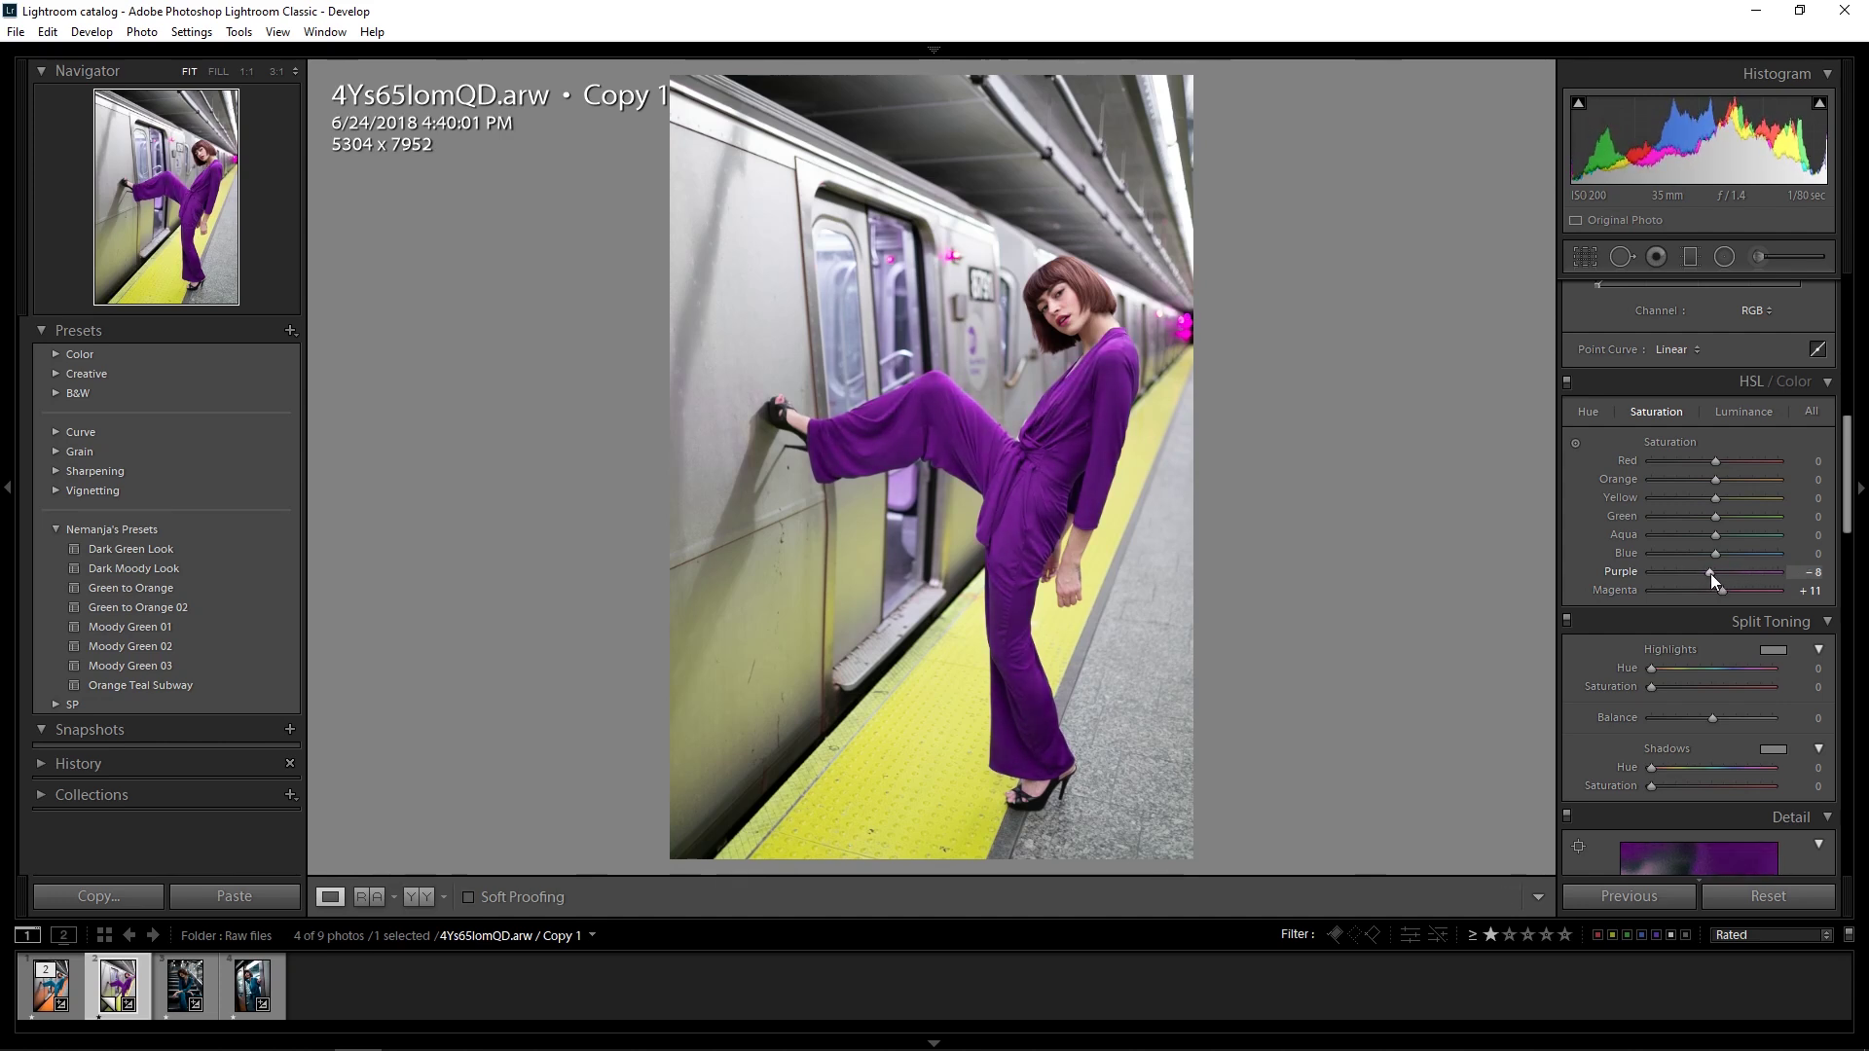
pyautogui.moveTo(1715, 553)
pyautogui.mouseDown()
pyautogui.moveTo(1768, 552)
pyautogui.moveTo(1747, 553)
pyautogui.mouseUp()
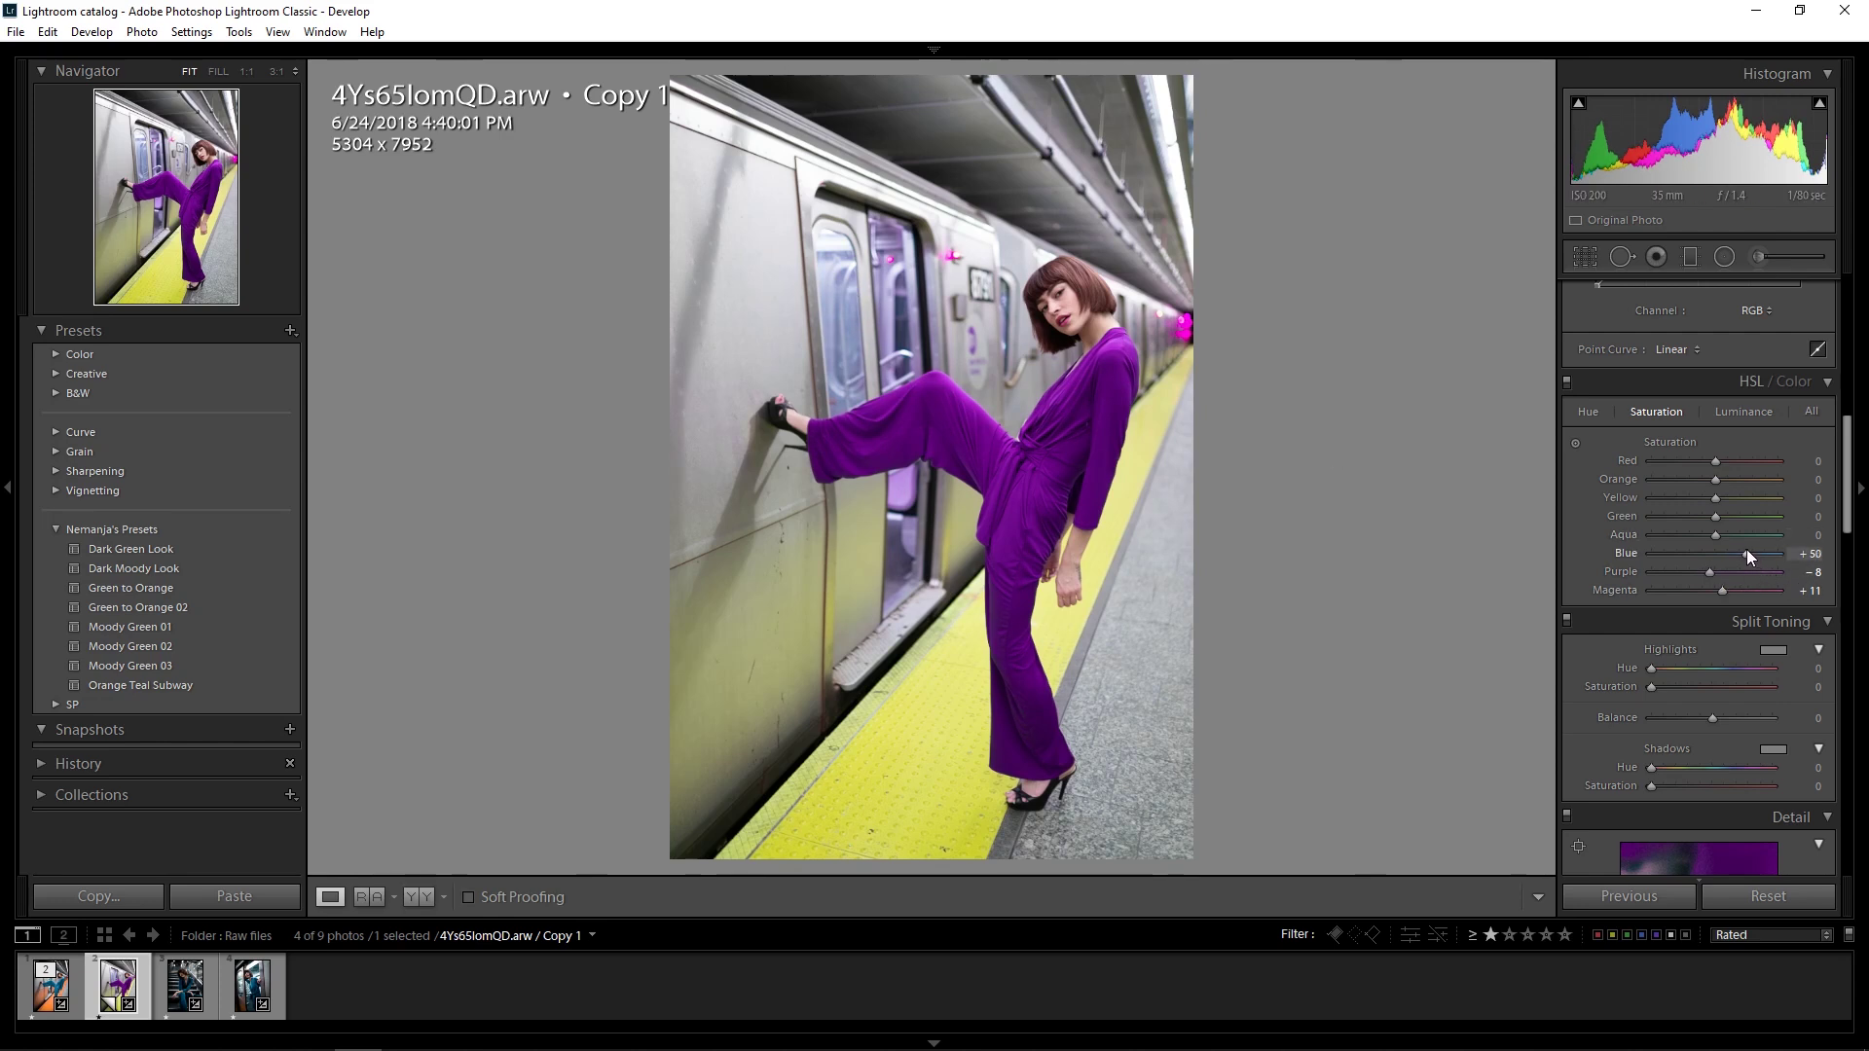
pyautogui.moveTo(1715, 498)
pyautogui.mouseDown()
pyautogui.moveTo(1671, 505)
pyautogui.moveTo(1693, 512)
pyautogui.mouseUp()
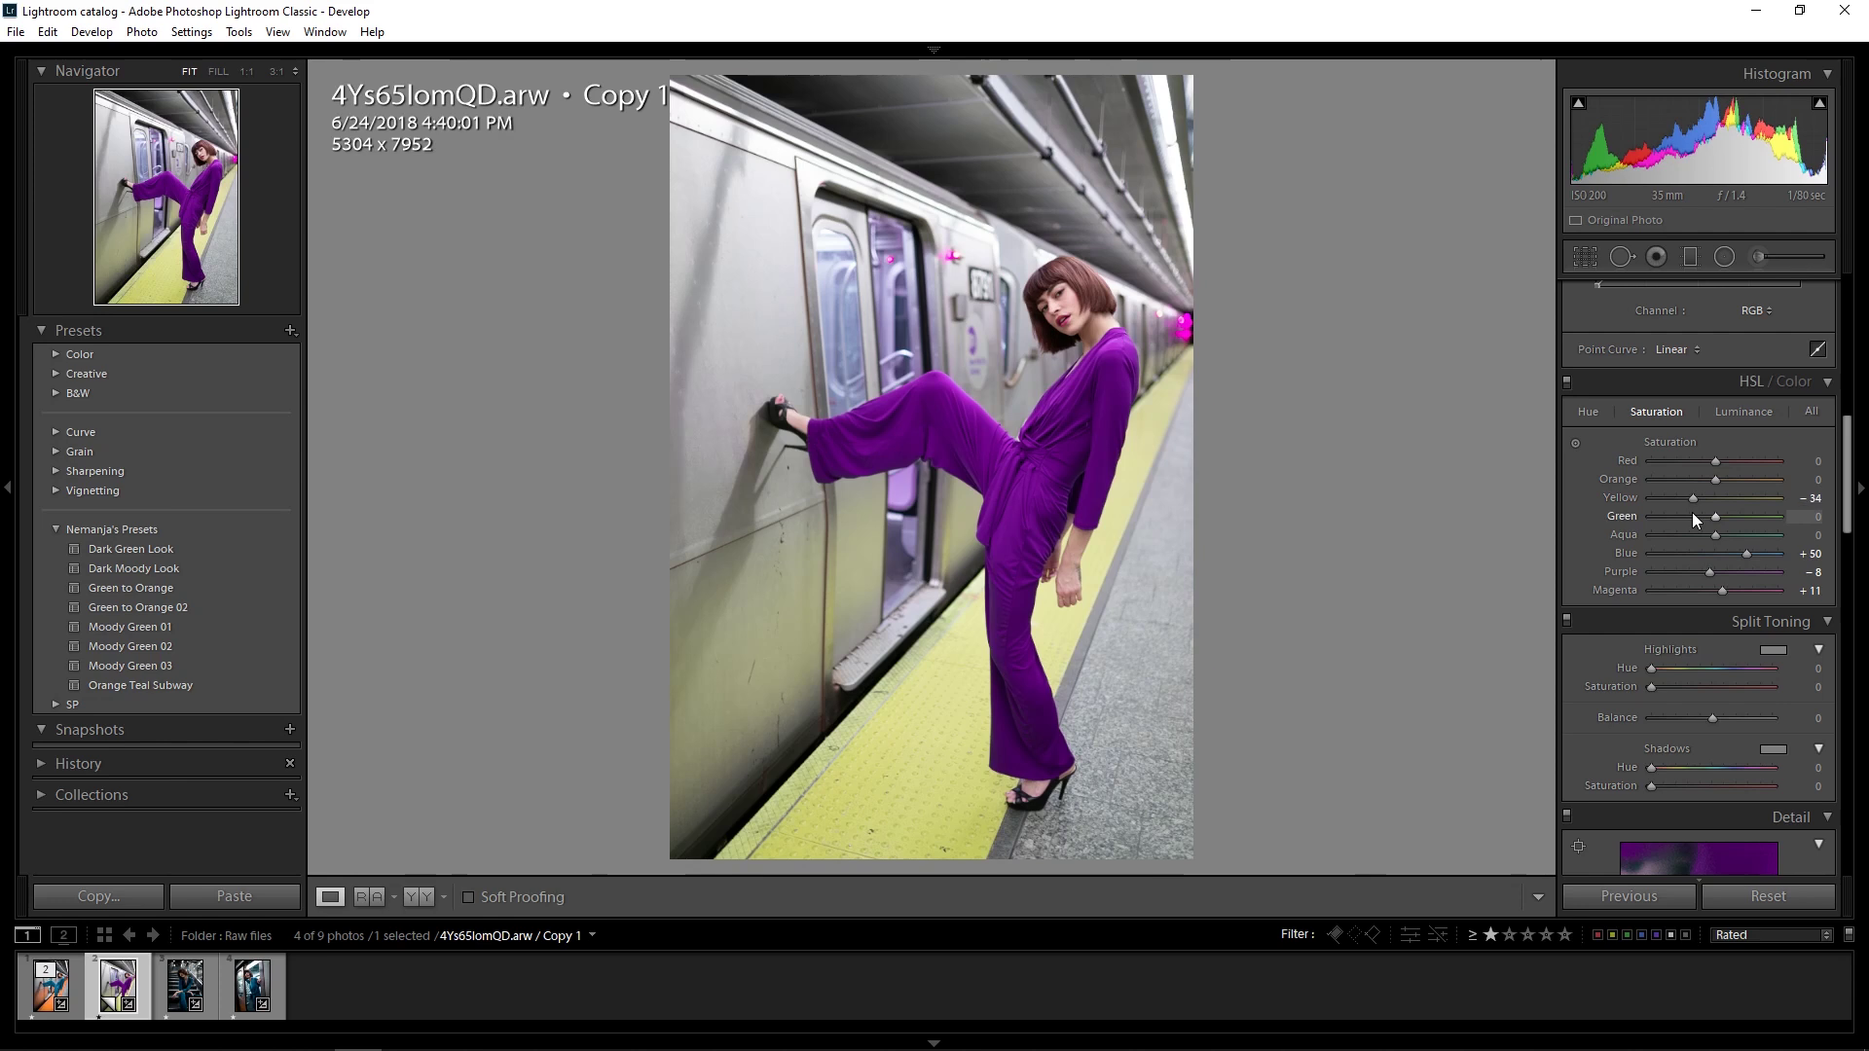
# Step: Set the HSL luminance of Yellow to -11, Green to -33, Blue to +8, Purple to +53 and Magenta to +18
pyautogui.click(1745, 411)
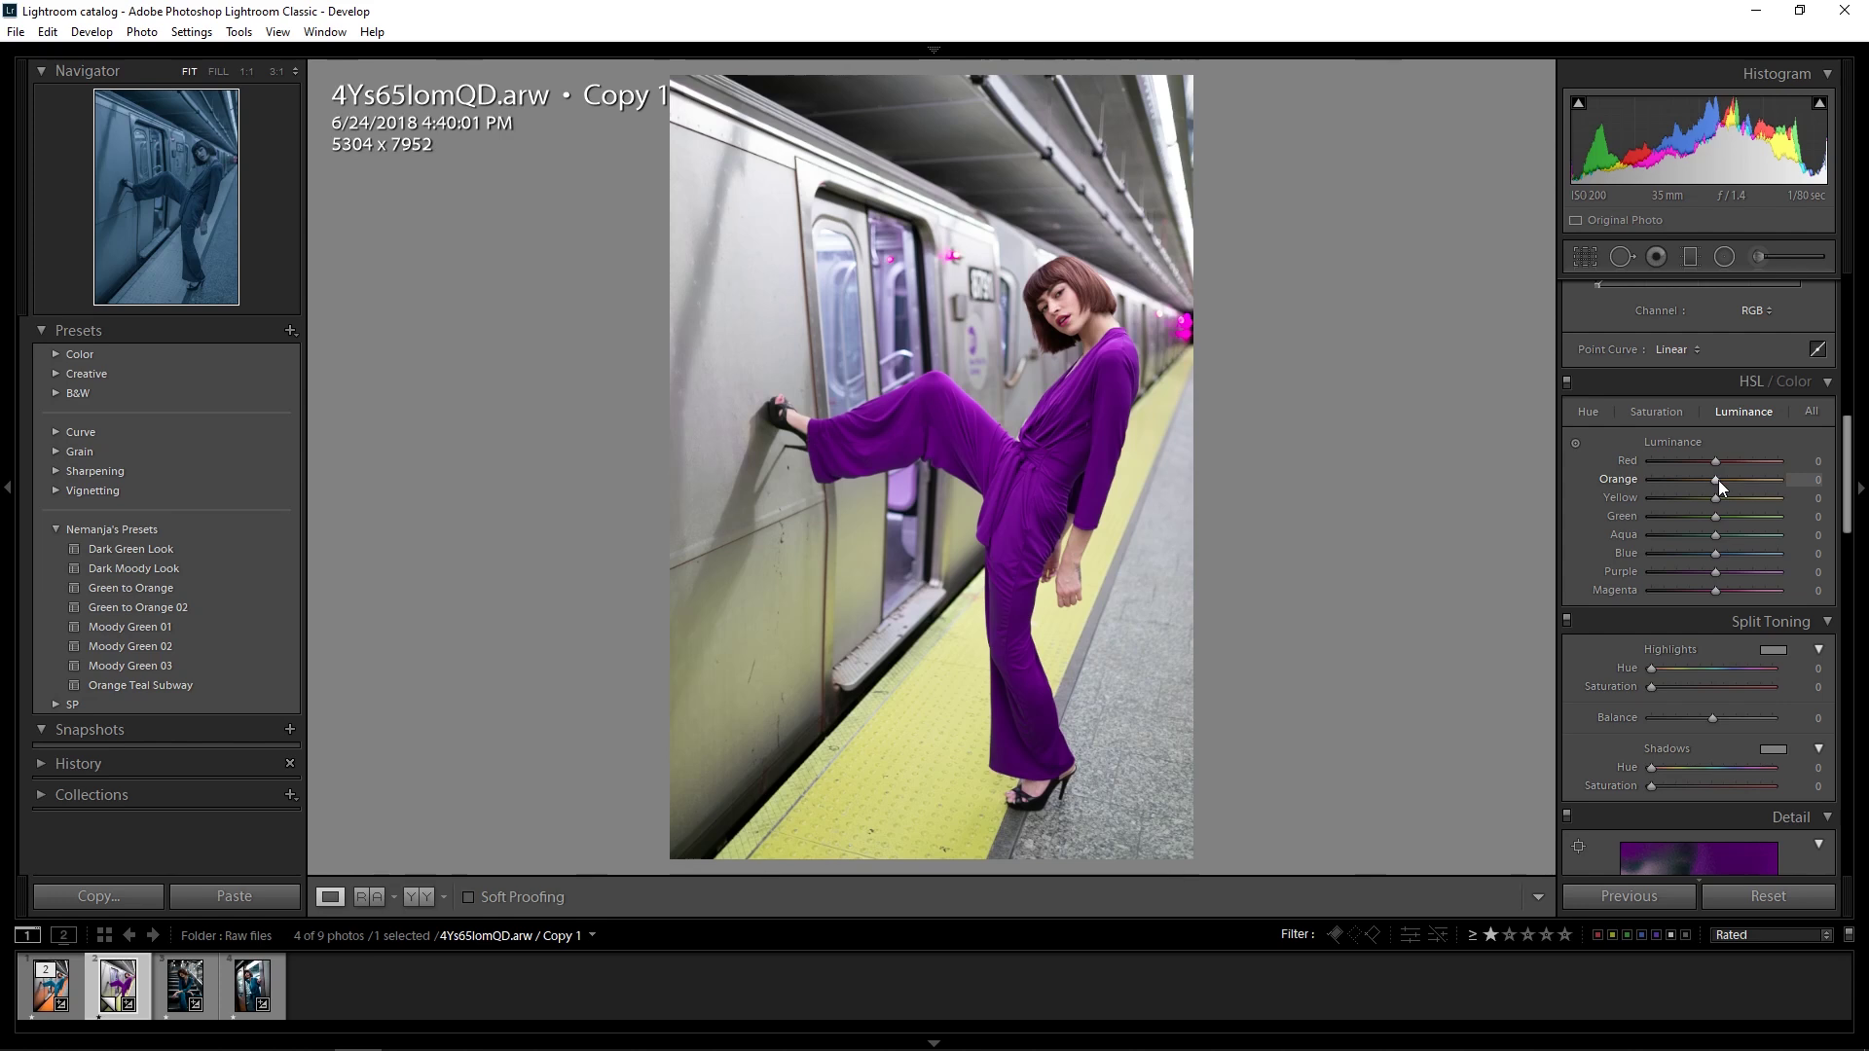
pyautogui.moveTo(1721, 501); pyautogui.dragTo(1720, 554)
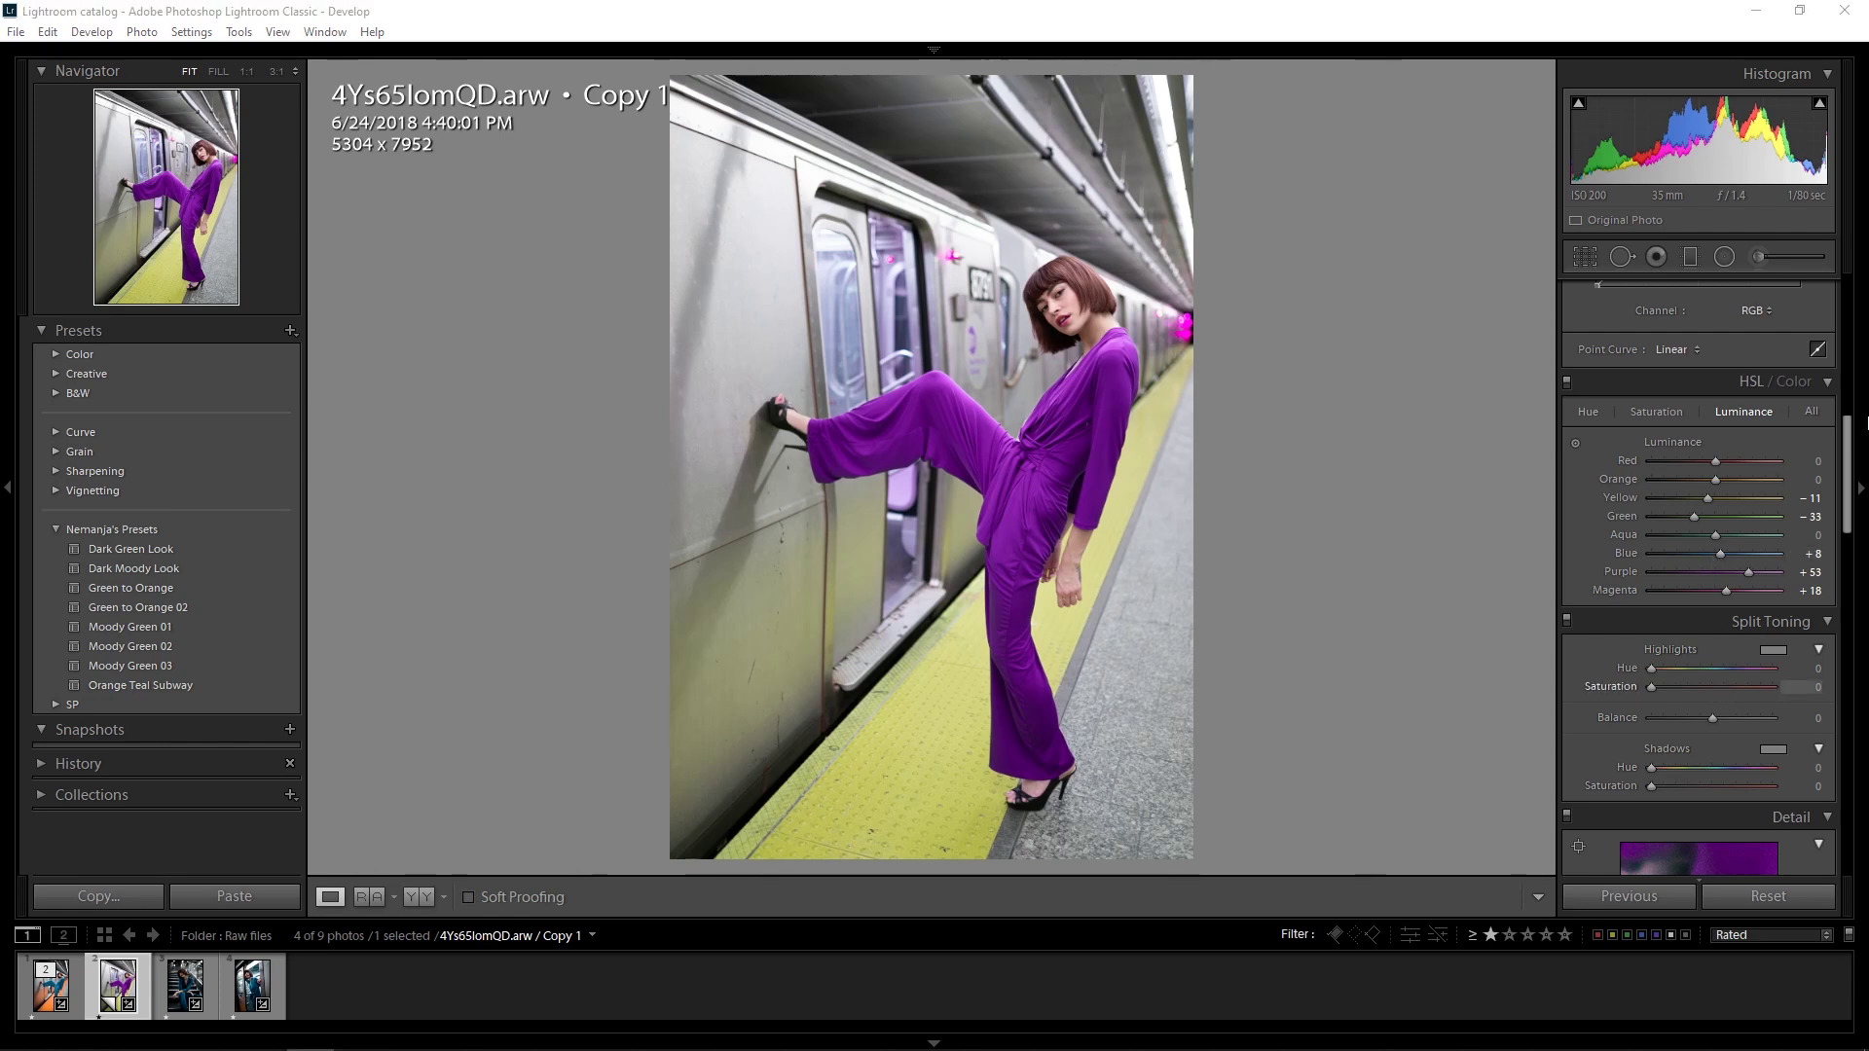
# Step: Split-tone the shadows with hue 265 and saturation 17, and set the split toning balance to +66
pyautogui.moveTo(1852, 450); pyautogui.dragTo(1853, 478)
pyautogui.moveTo(1655, 623); pyautogui.dragTo(1733, 623)
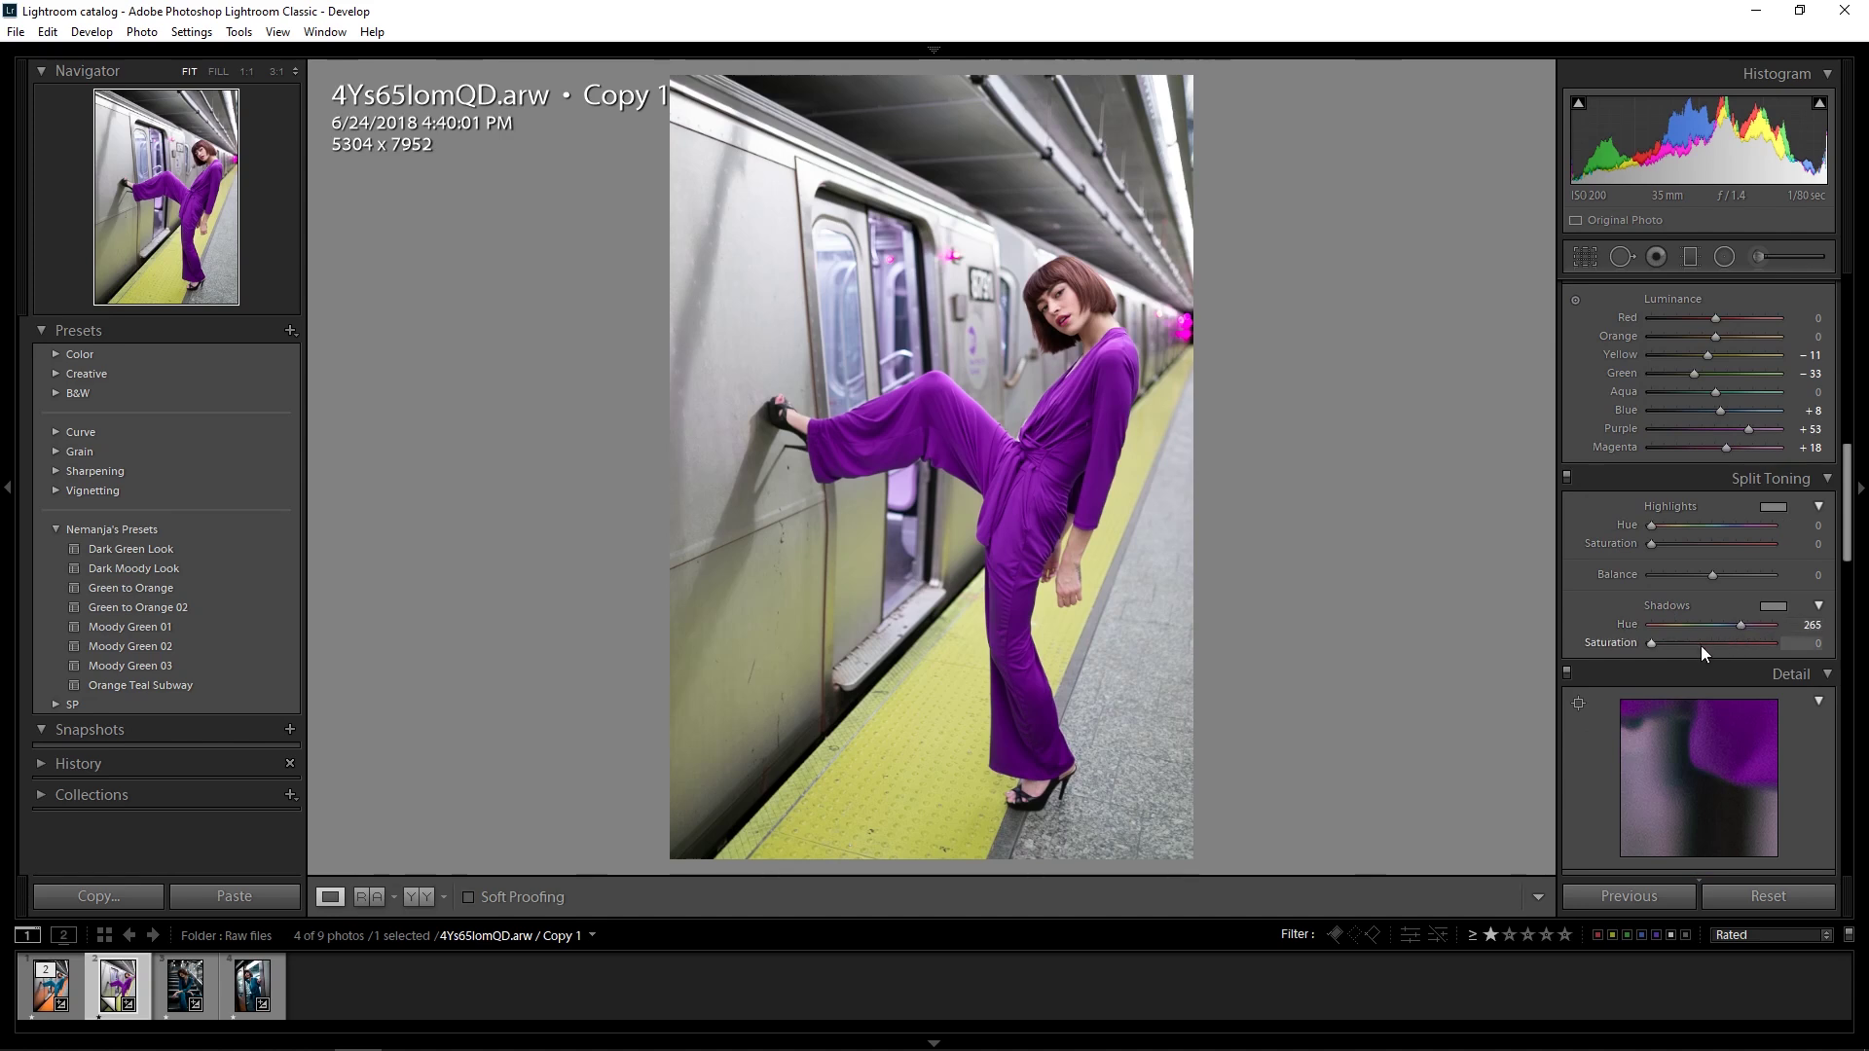
pyautogui.moveTo(1651, 643)
pyautogui.mouseDown()
pyautogui.moveTo(1690, 646)
pyautogui.moveTo(1668, 642)
pyautogui.mouseUp()
pyautogui.moveTo(1715, 575); pyautogui.dragTo(1754, 571)
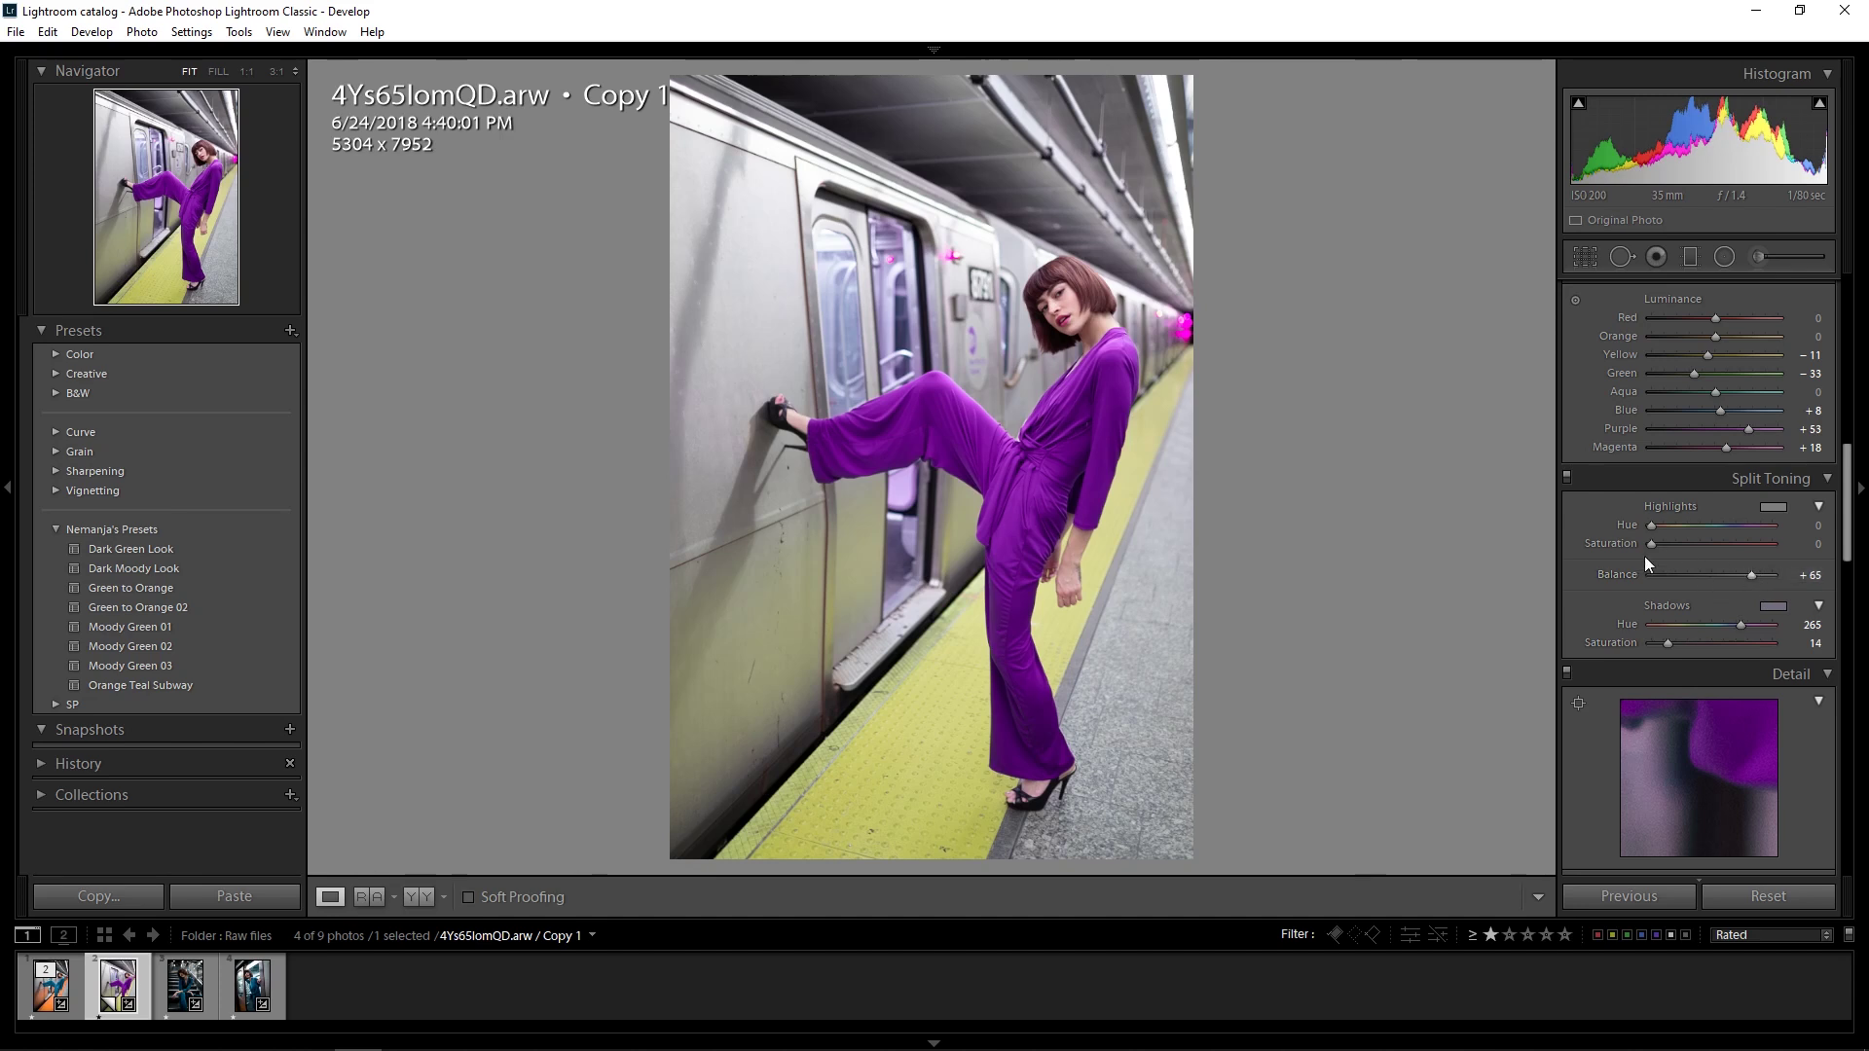
pyautogui.click(1754, 574)
pyautogui.click(1755, 574)
pyautogui.moveTo(1754, 574); pyautogui.dragTo(1752, 574)
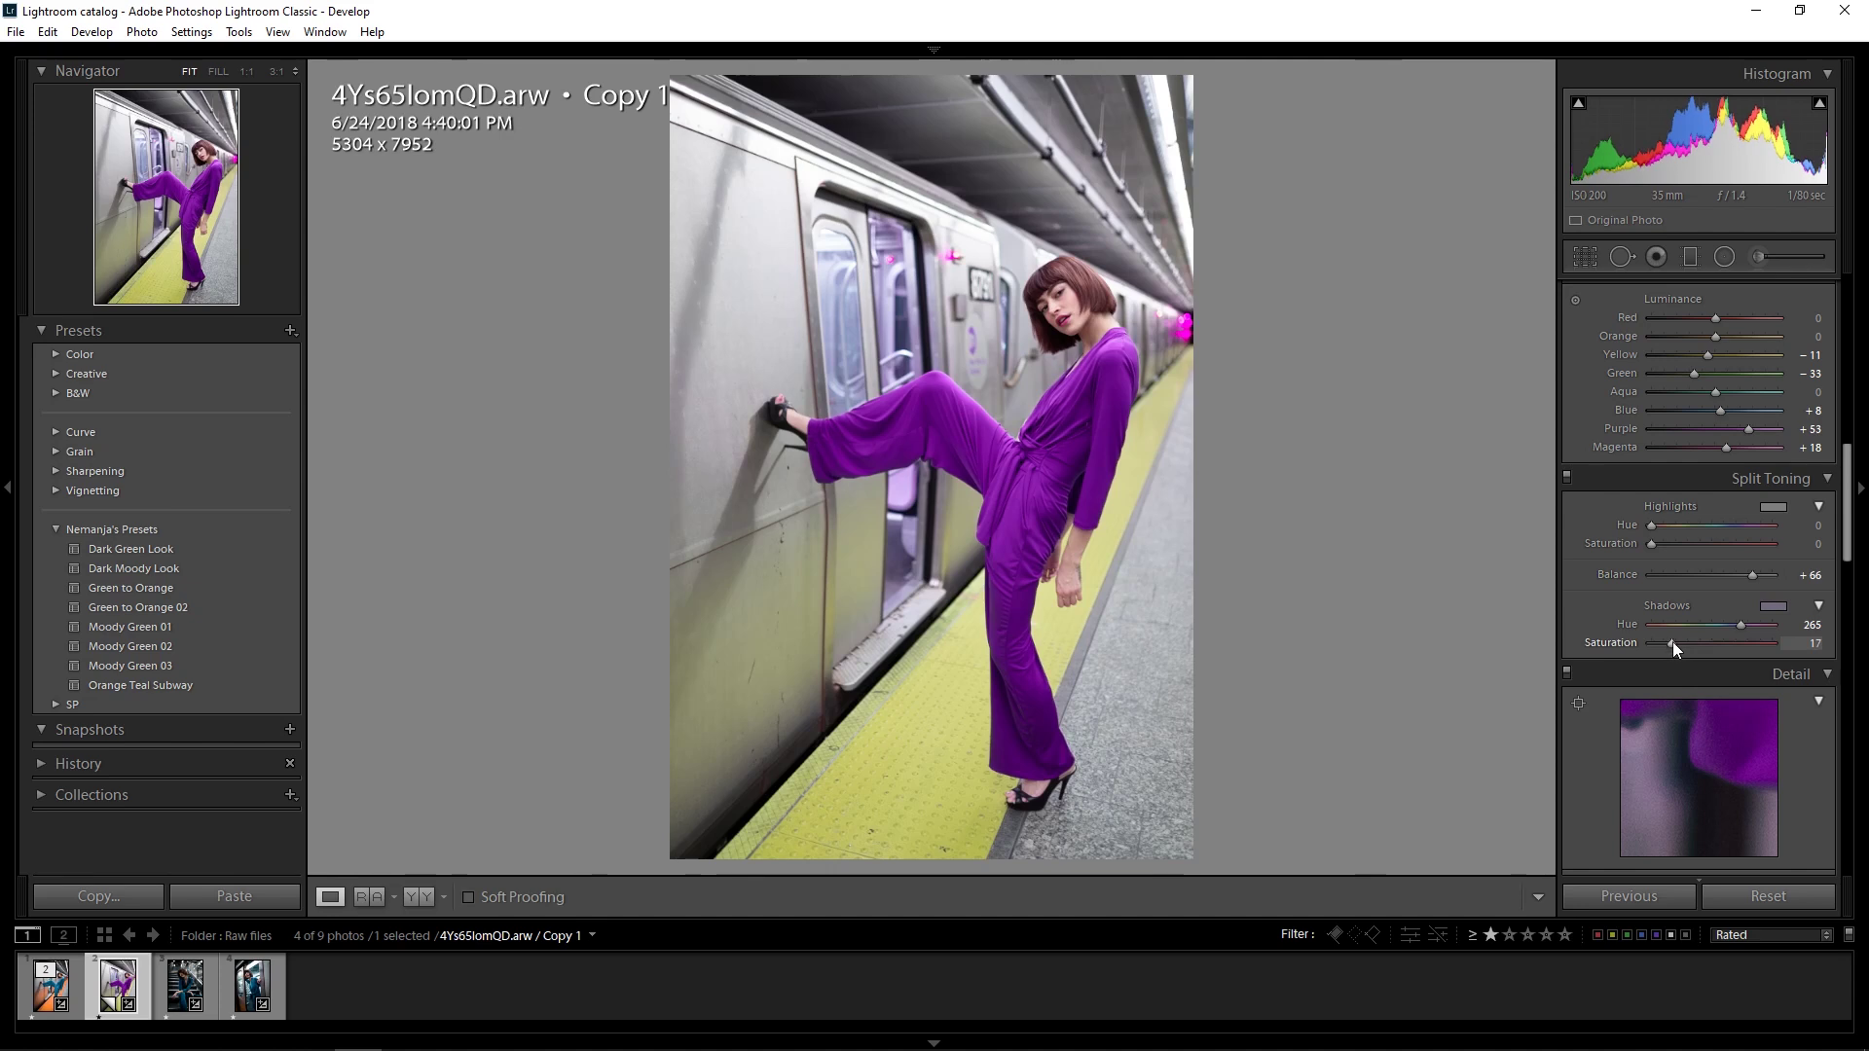
# Step: Set contrast to +14, highlights to -65, shadows to +10 and whites to +18, keeping blacks at 0
pyautogui.scroll(10, 1781, 506)
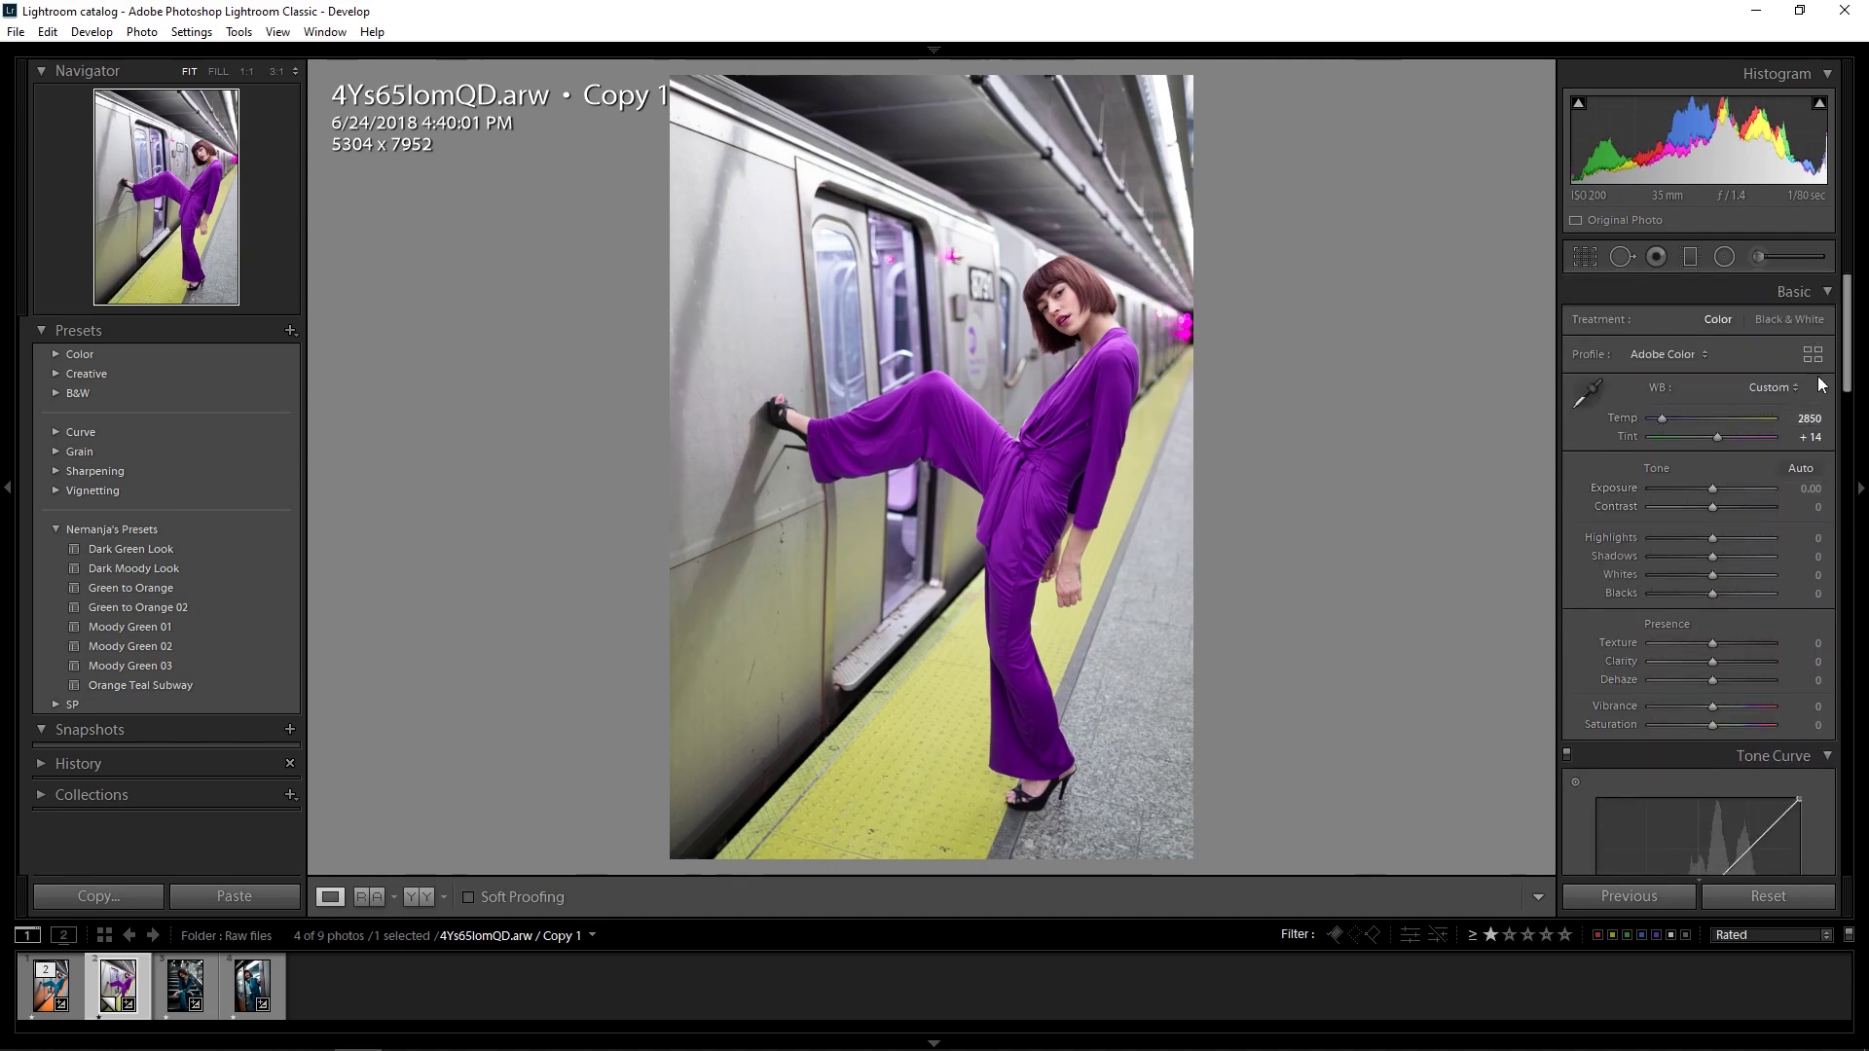
pyautogui.scroll(-1, 1768, 447)
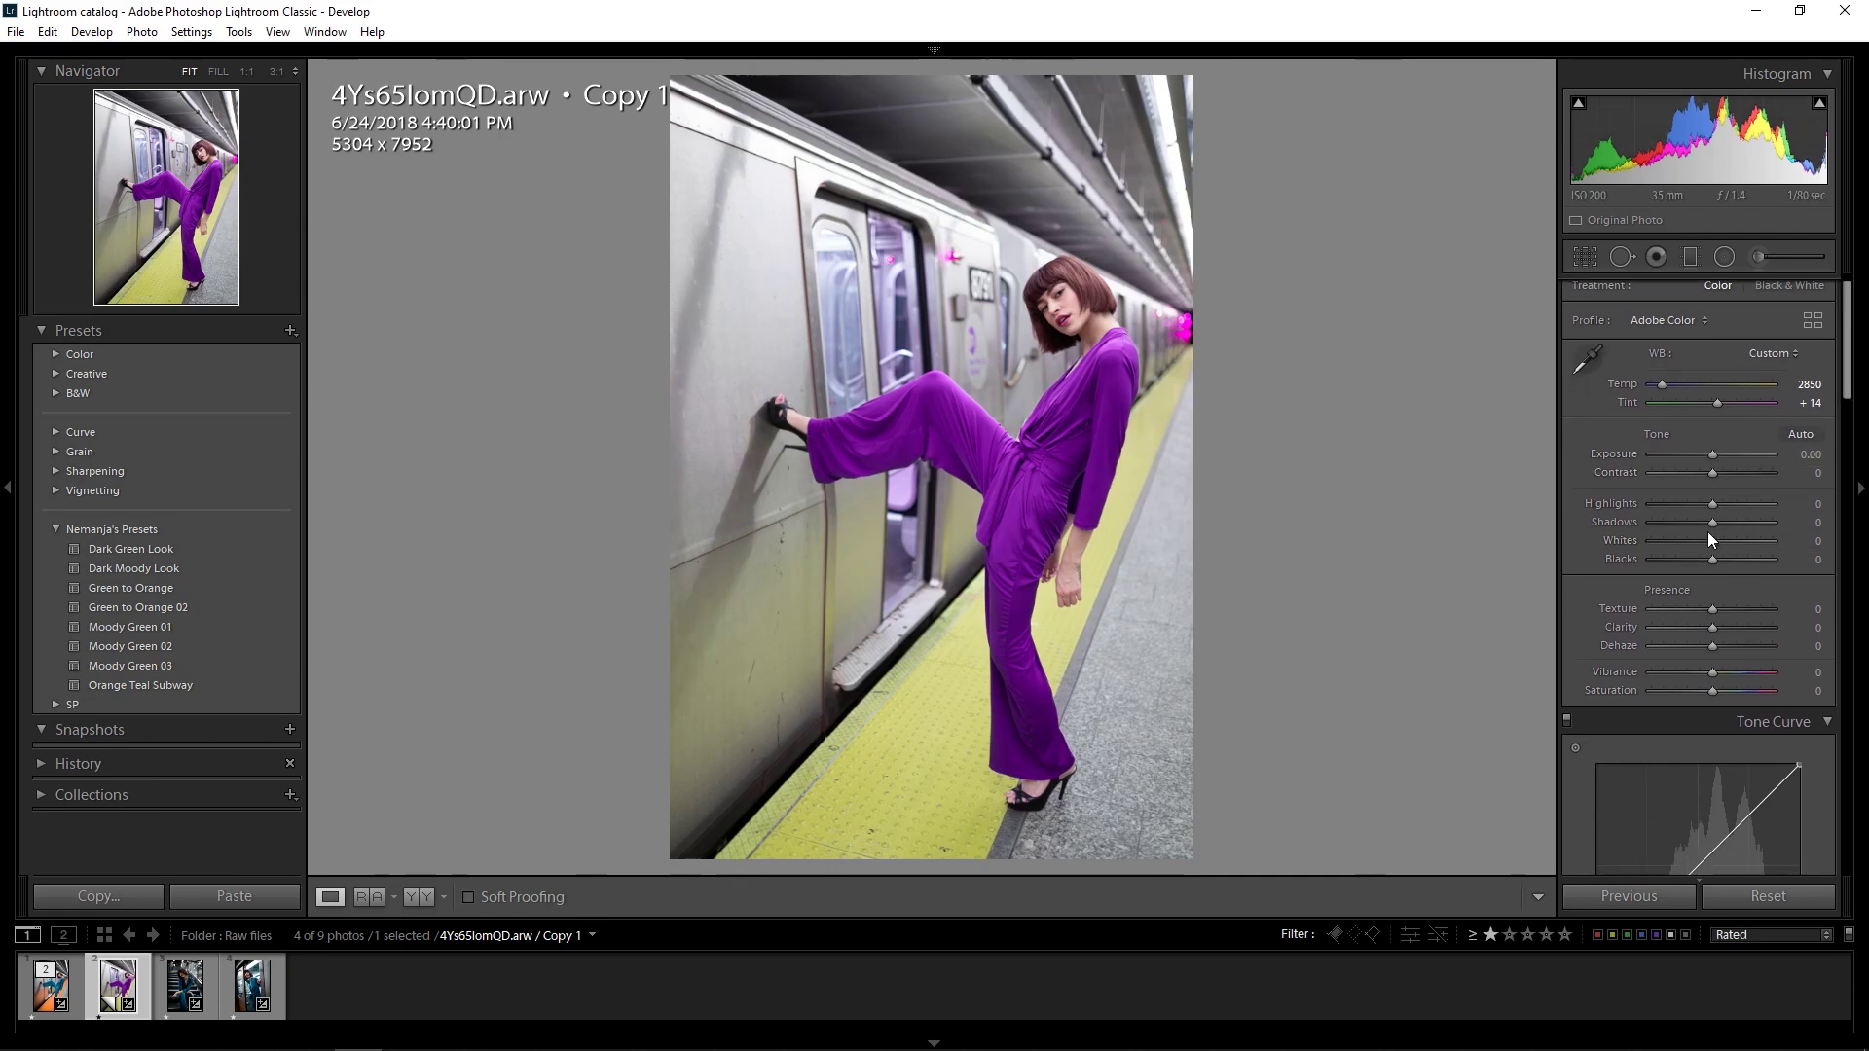
pyautogui.moveTo(1713, 474); pyautogui.dragTo(1721, 475)
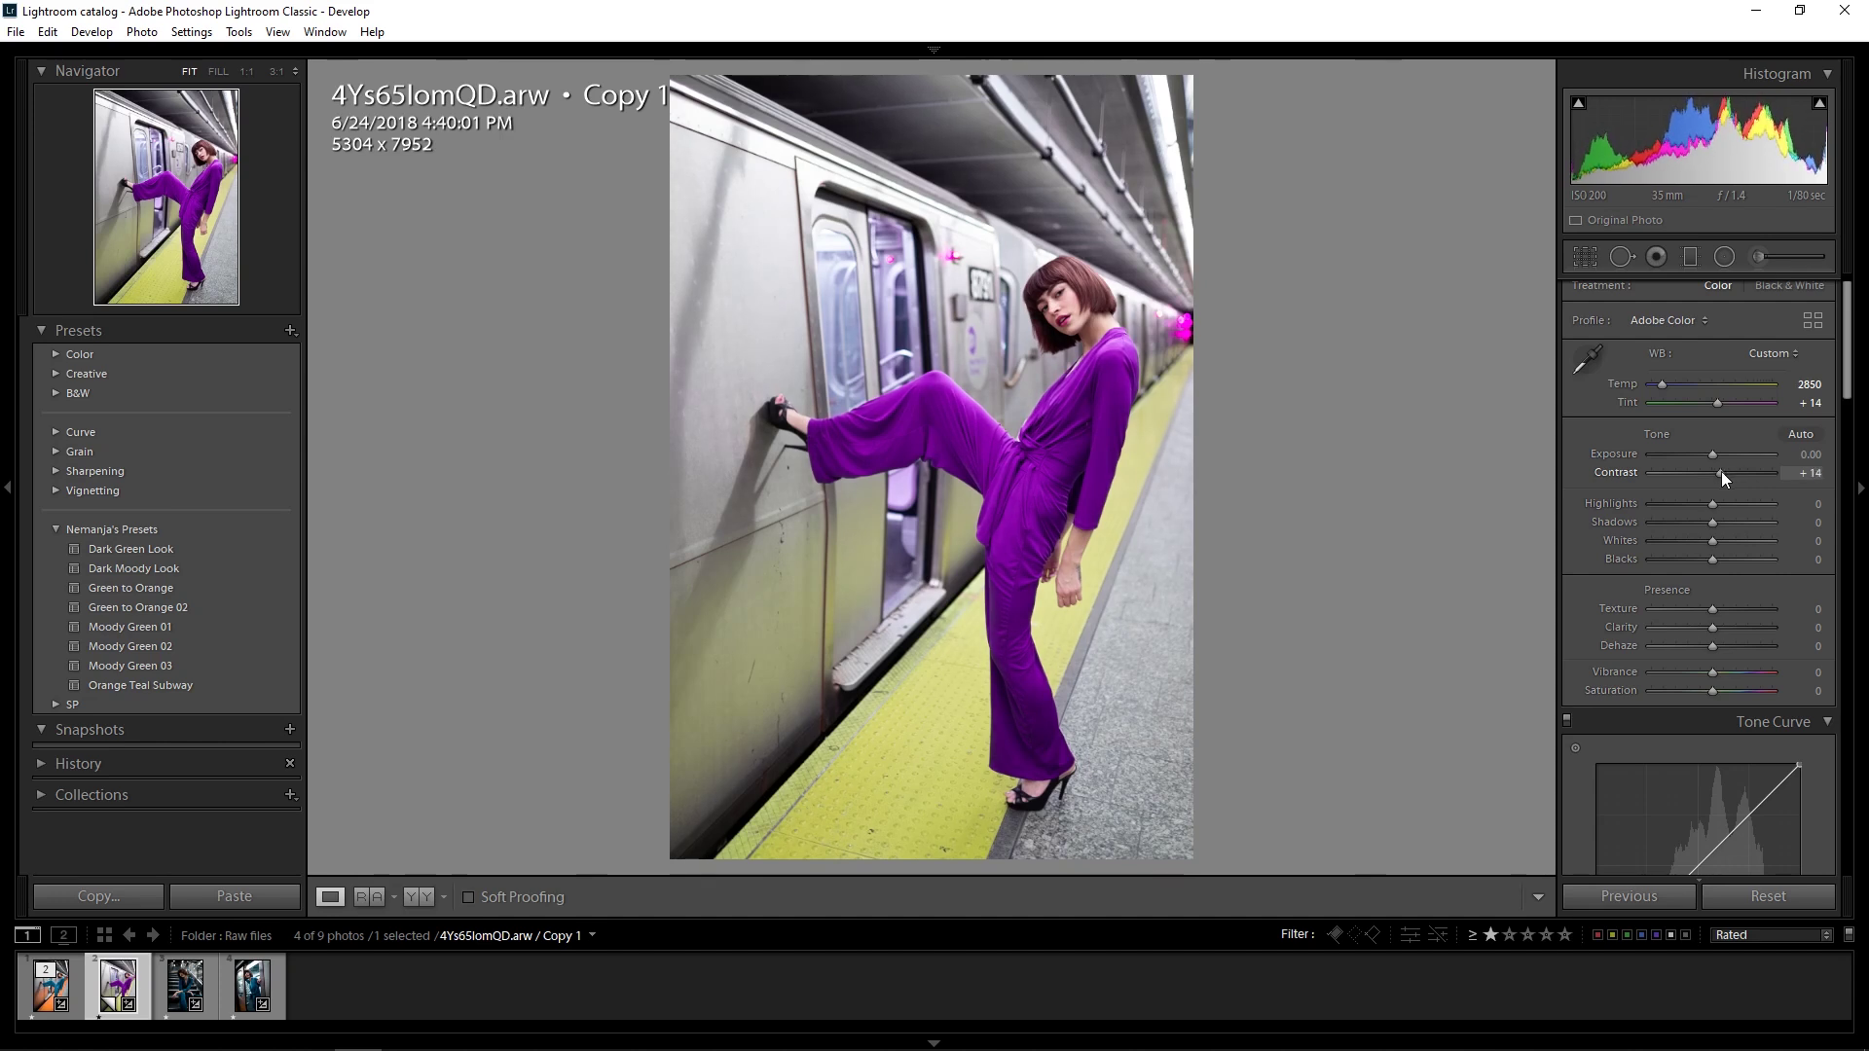
pyautogui.moveTo(1713, 522); pyautogui.dragTo(1673, 506)
pyautogui.doubleClick(1719, 541)
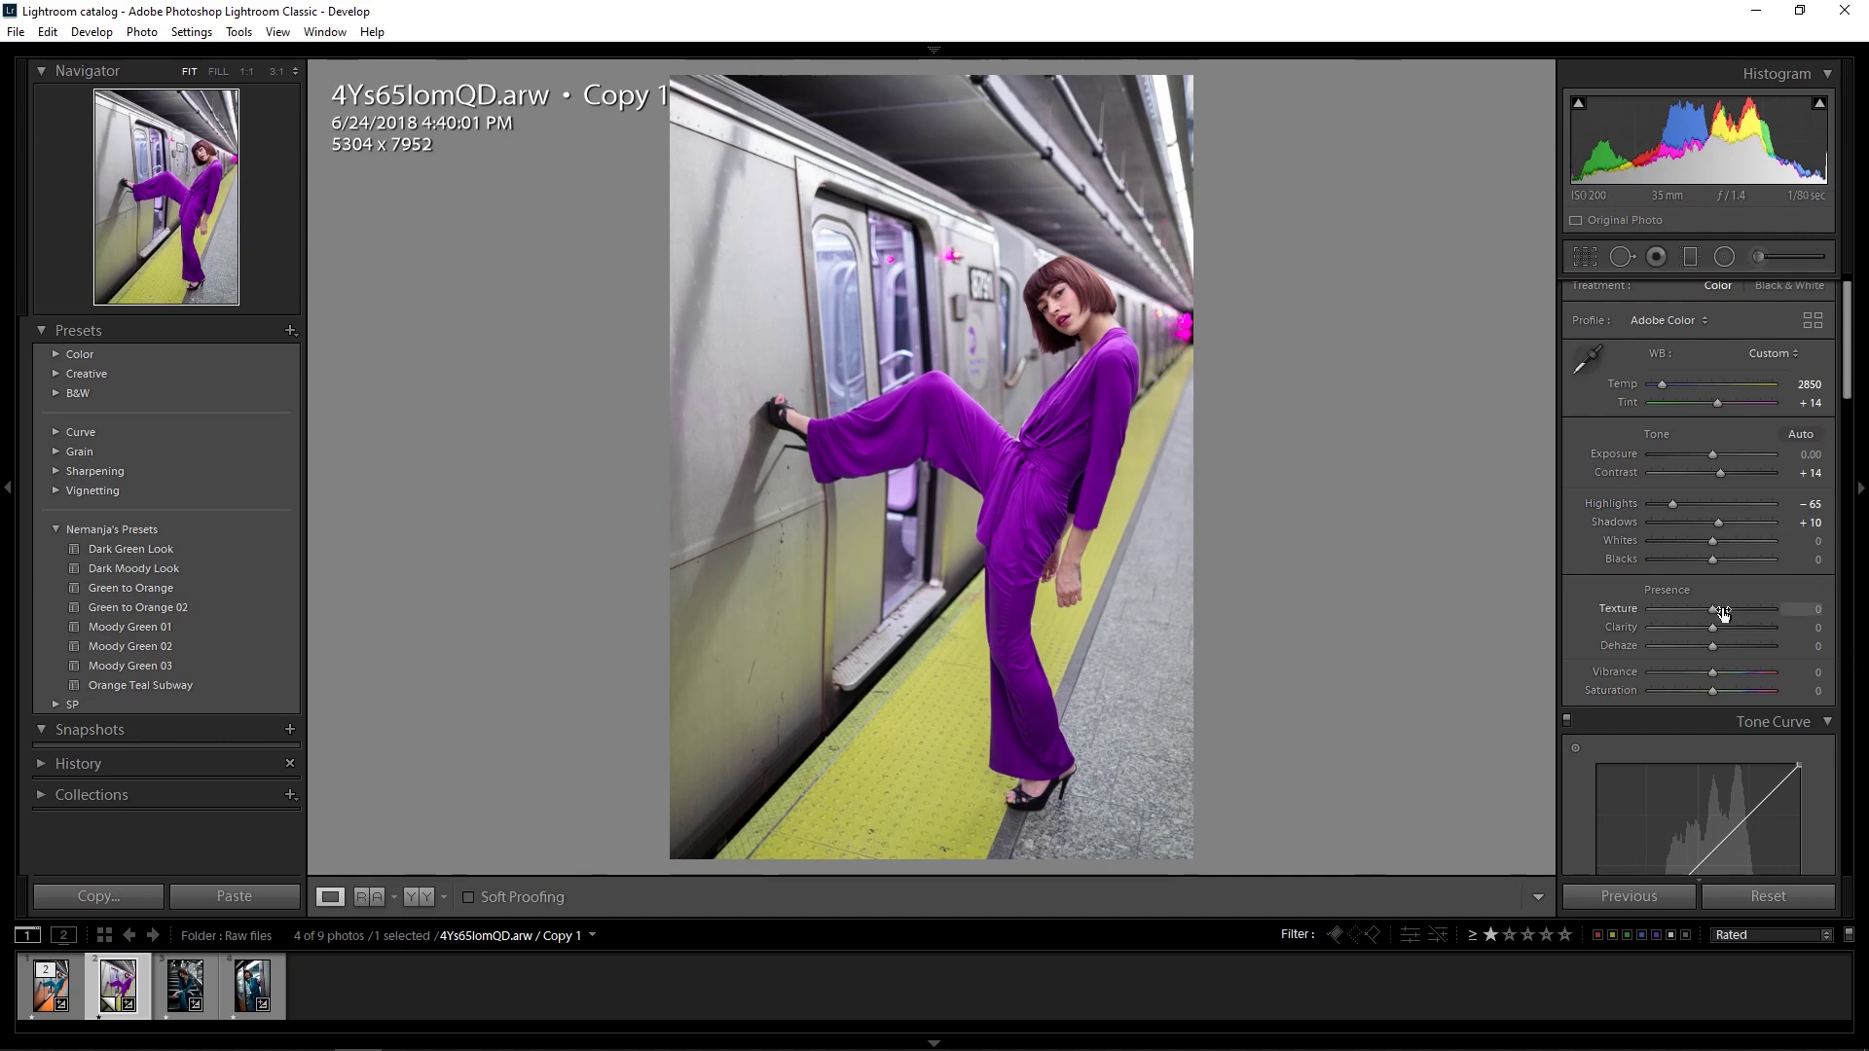
pyautogui.moveTo(1715, 540); pyautogui.dragTo(1726, 535)
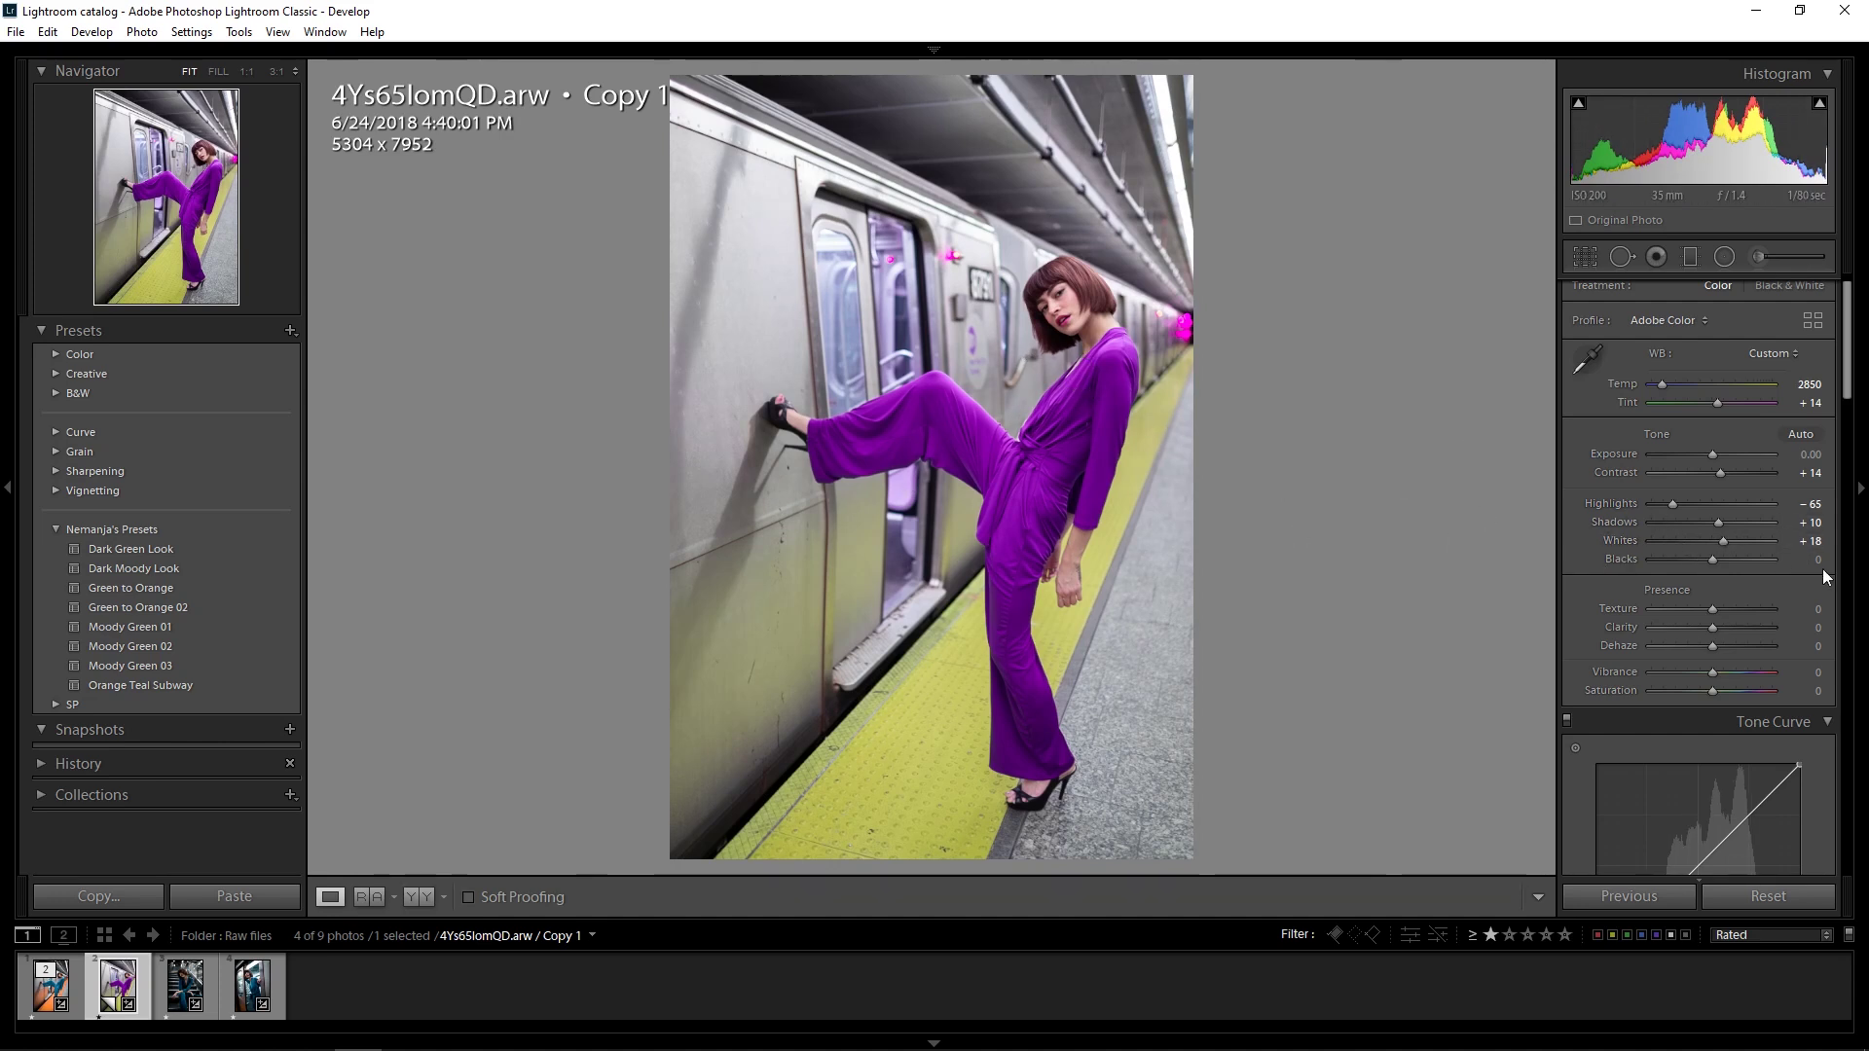
pyautogui.moveTo(1715, 558); pyautogui.dragTo(1712, 559)
pyautogui.doubleClick(1711, 559)
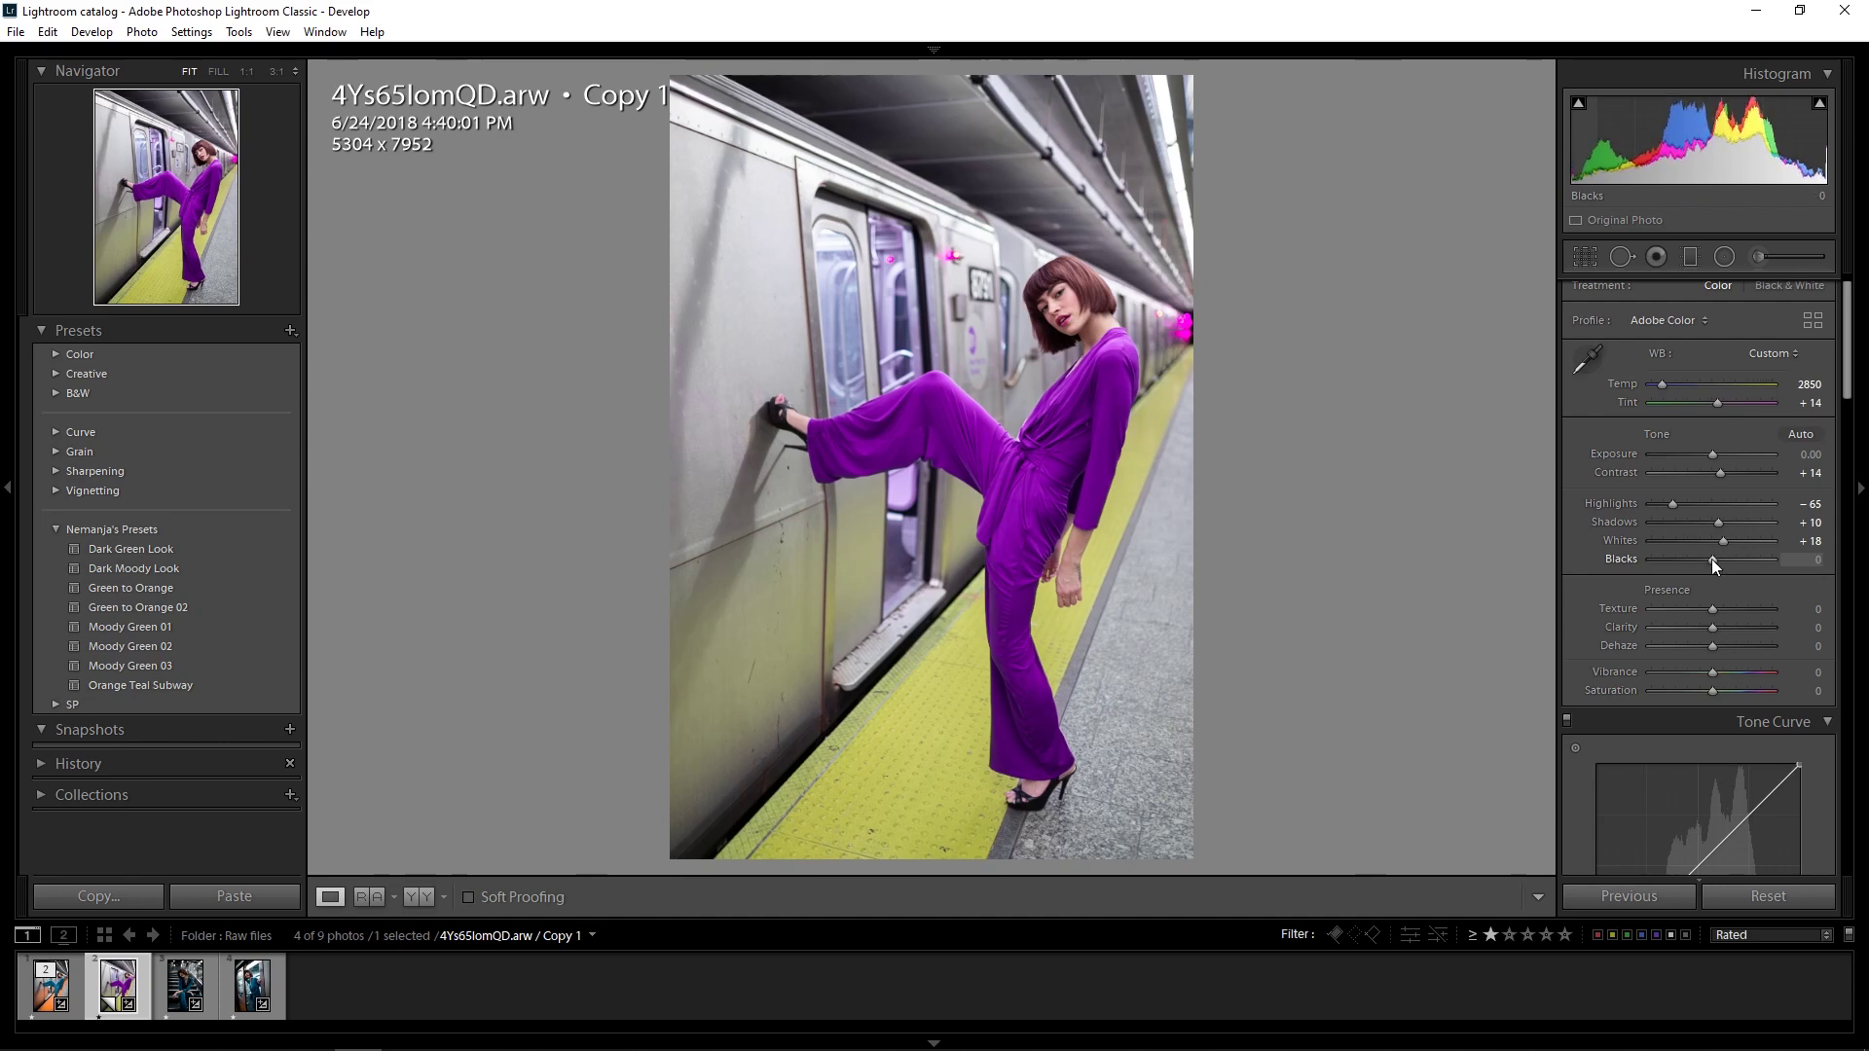
# Step: Set the copy's clarity to +6
pyautogui.scroll(-1, 1853, 373)
pyautogui.scroll(-2, 1853, 373)
pyautogui.moveTo(1715, 545); pyautogui.dragTo(1715, 548)
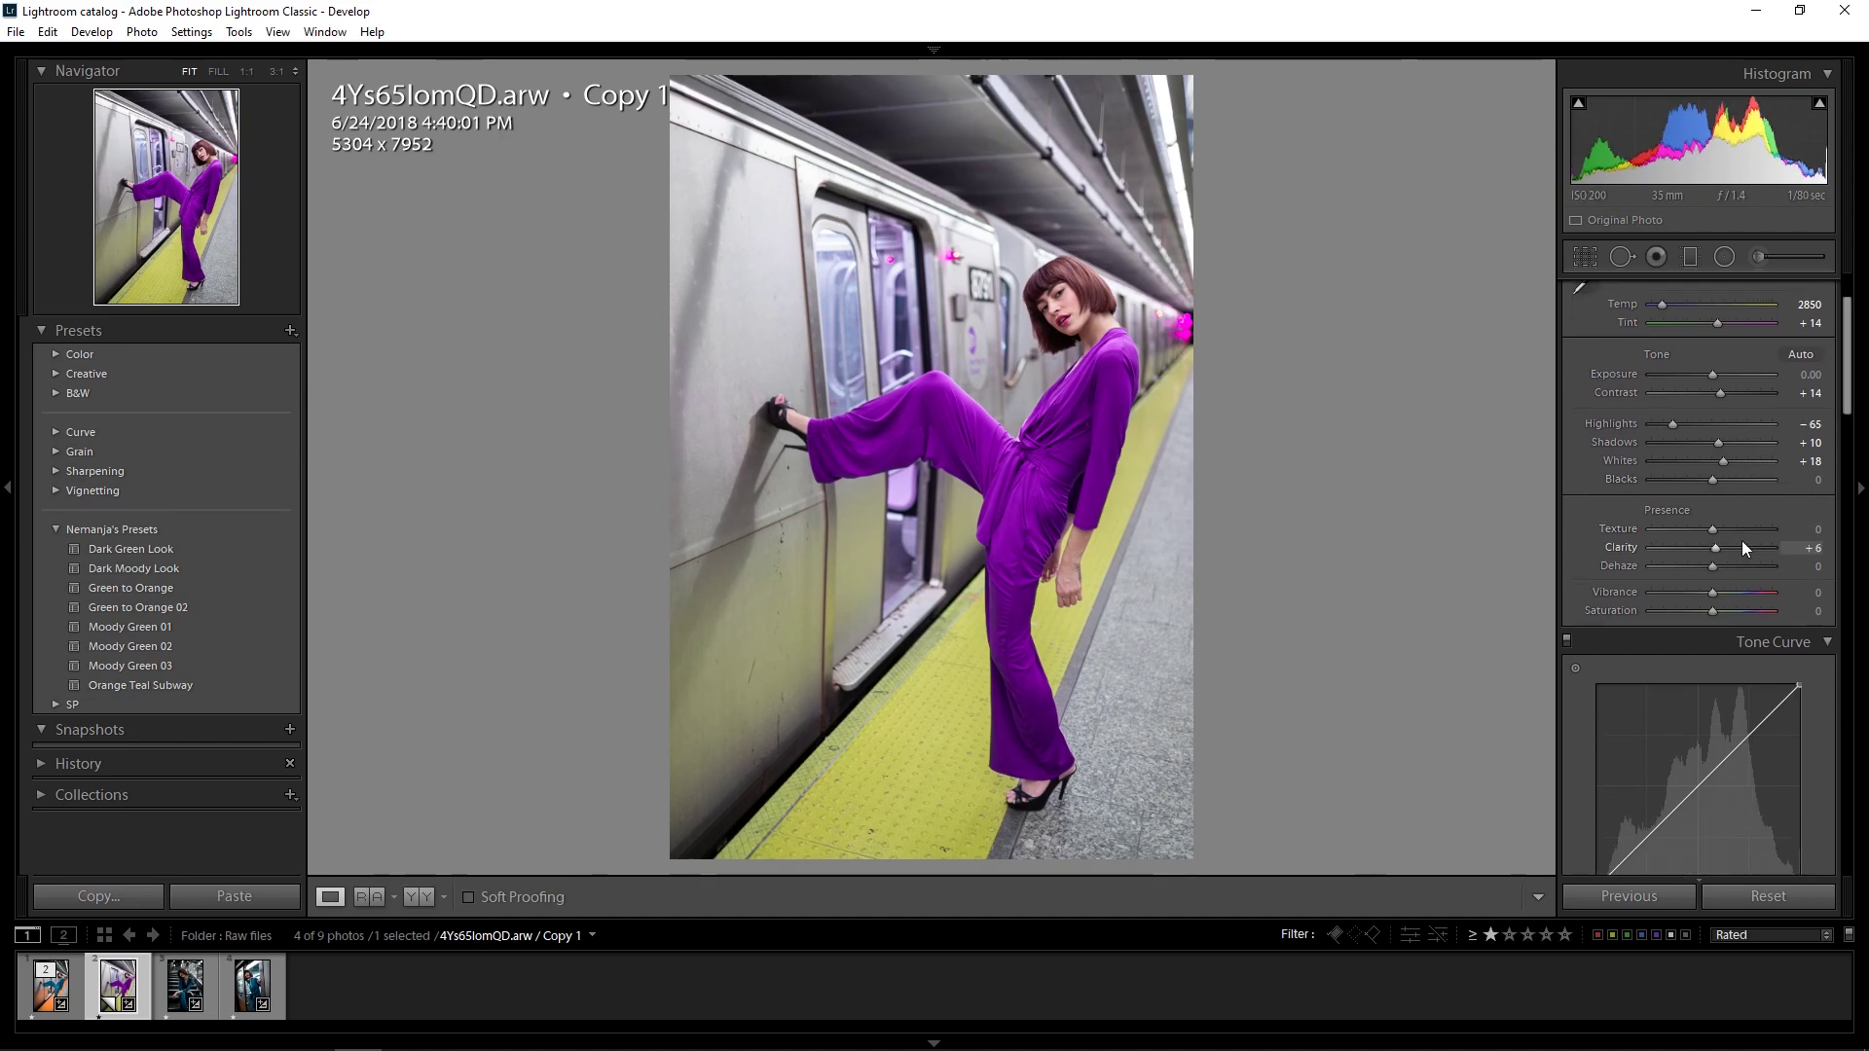
# Step: Add highlight, midtone and shadow points to the RGB tone curve and lift its black point to 11.4%
pyautogui.scroll(-6, 1853, 372)
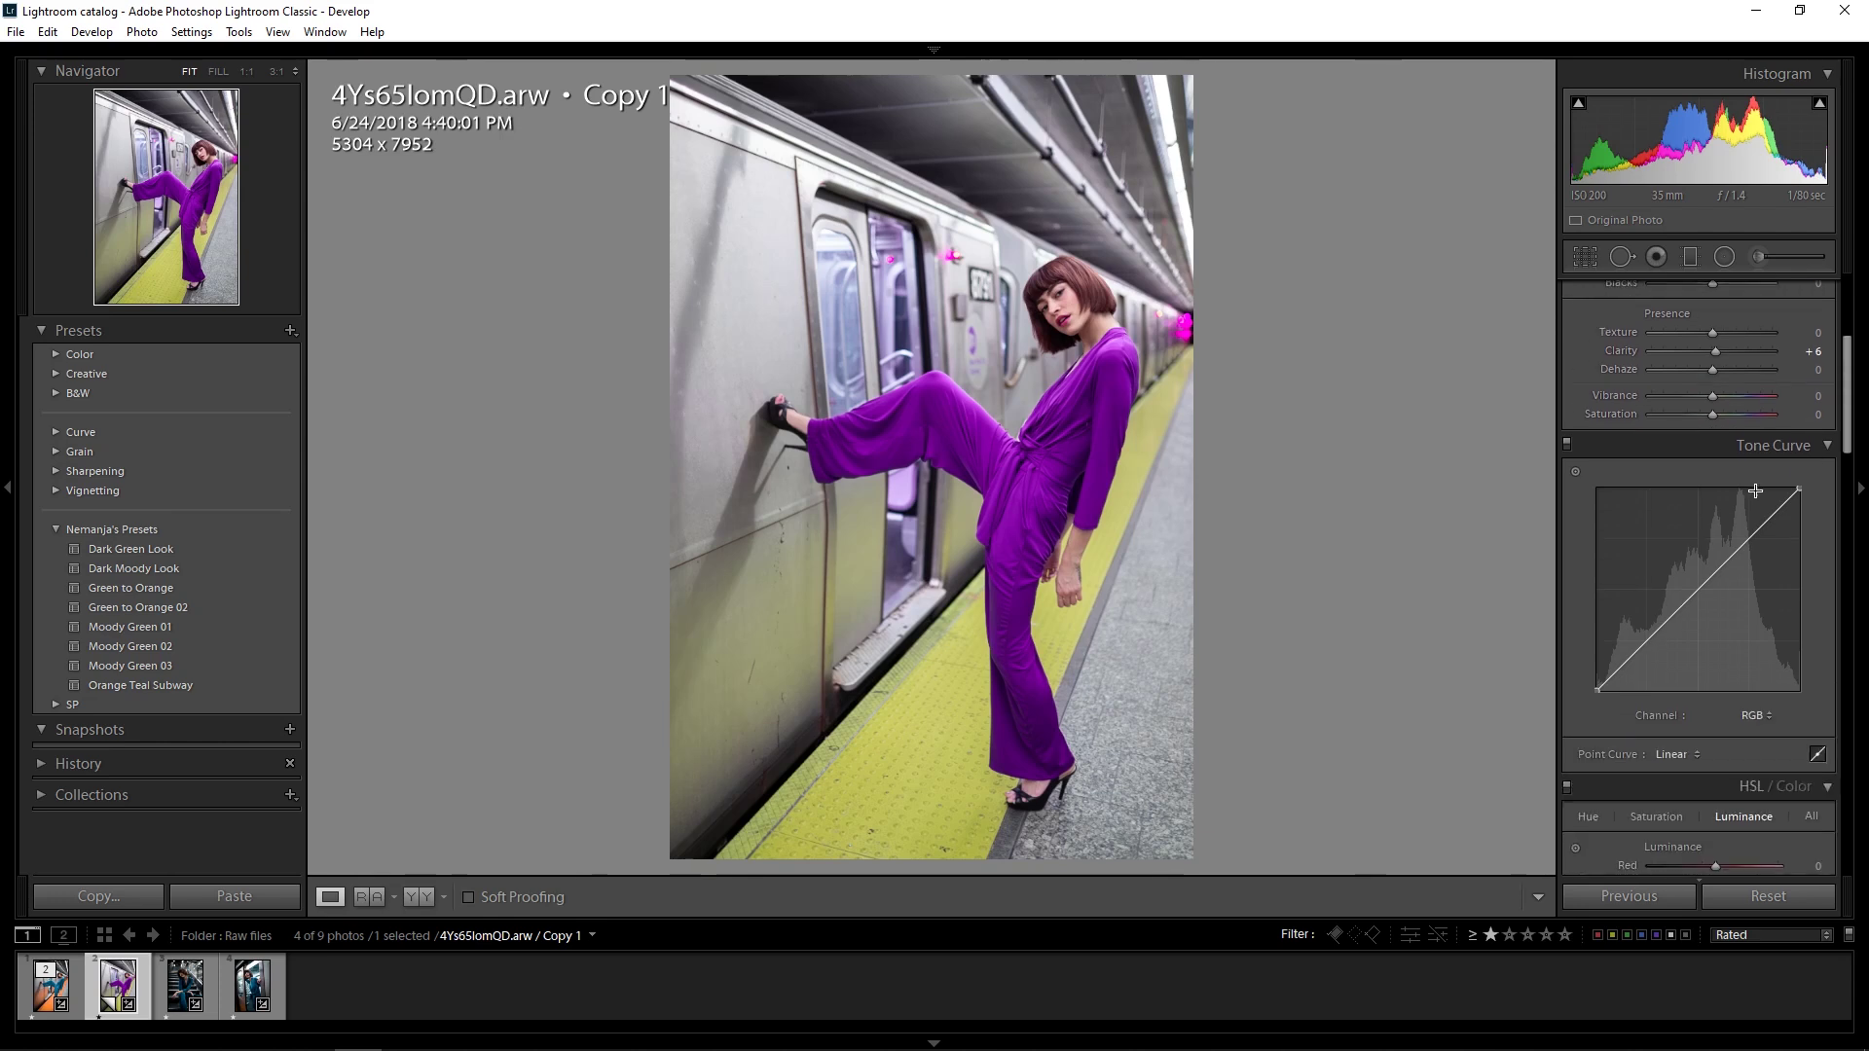
pyautogui.click(1747, 543)
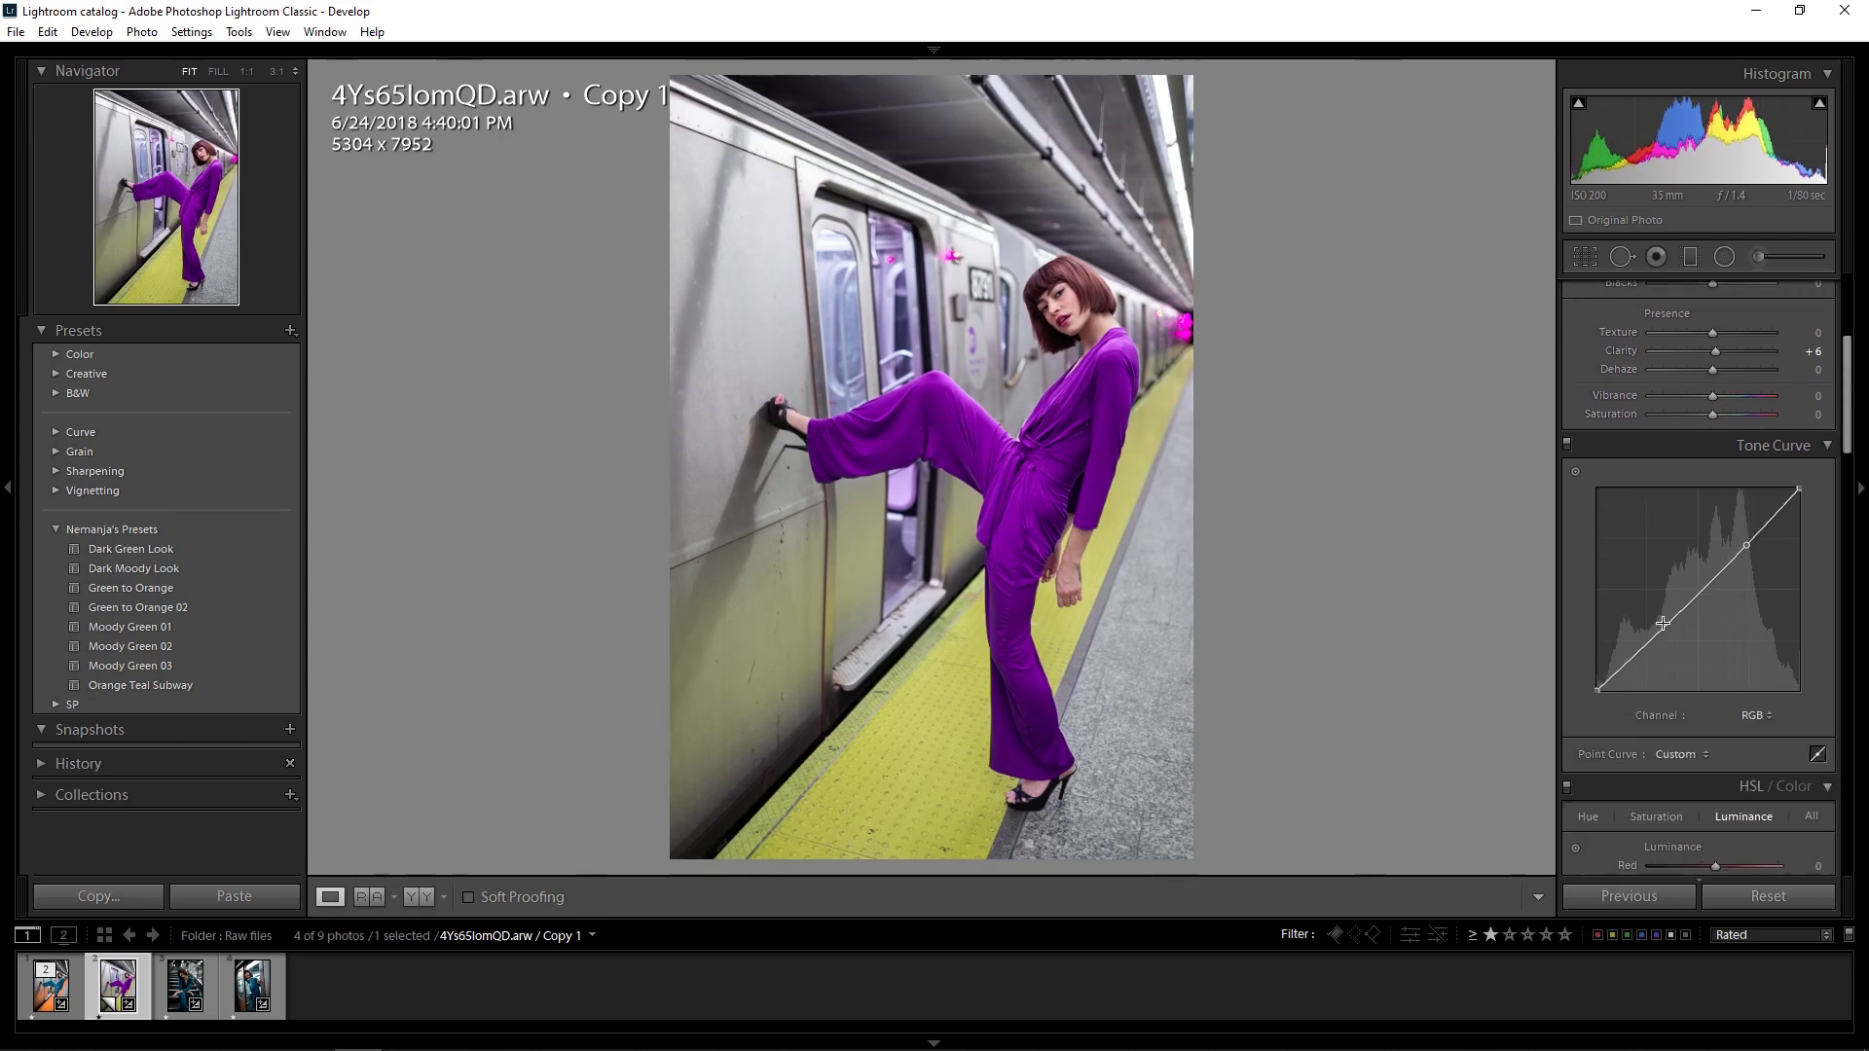
pyautogui.moveTo(1642, 648); pyautogui.dragTo(1646, 649)
pyautogui.moveTo(1748, 547); pyautogui.dragTo(1746, 542)
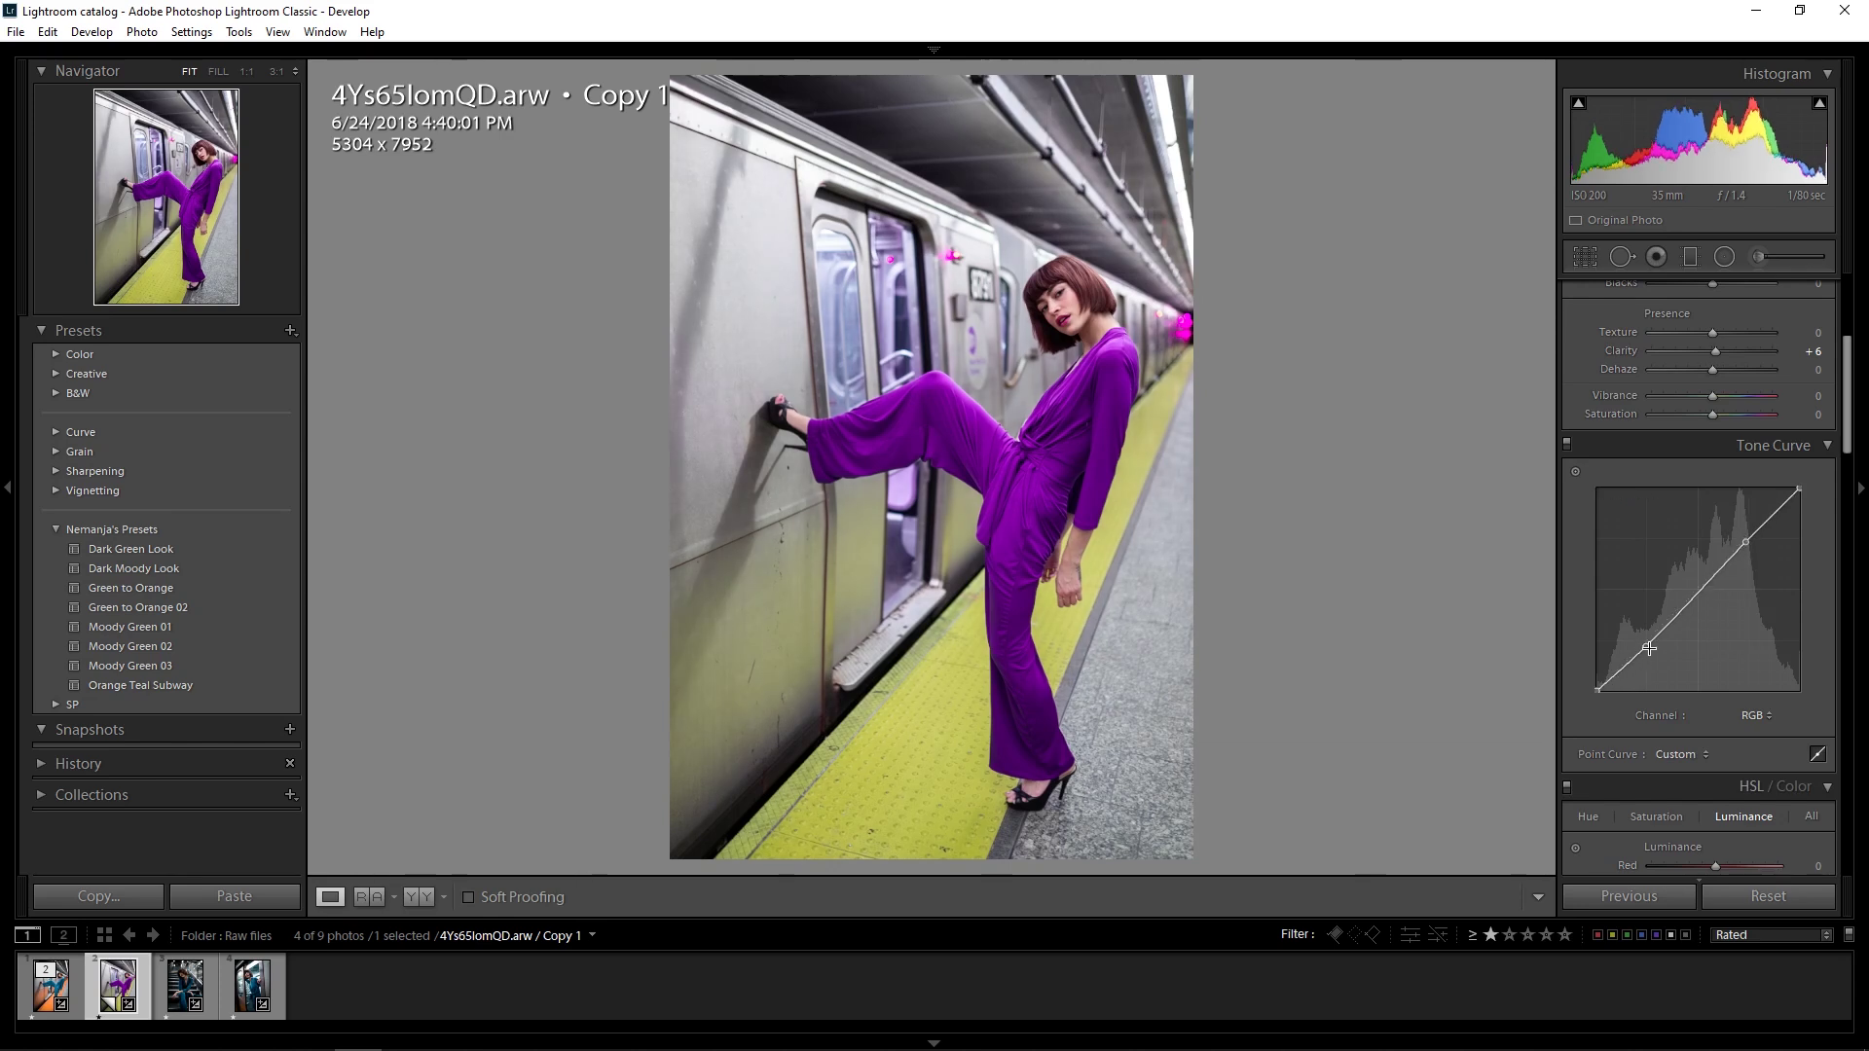
pyautogui.click(1700, 591)
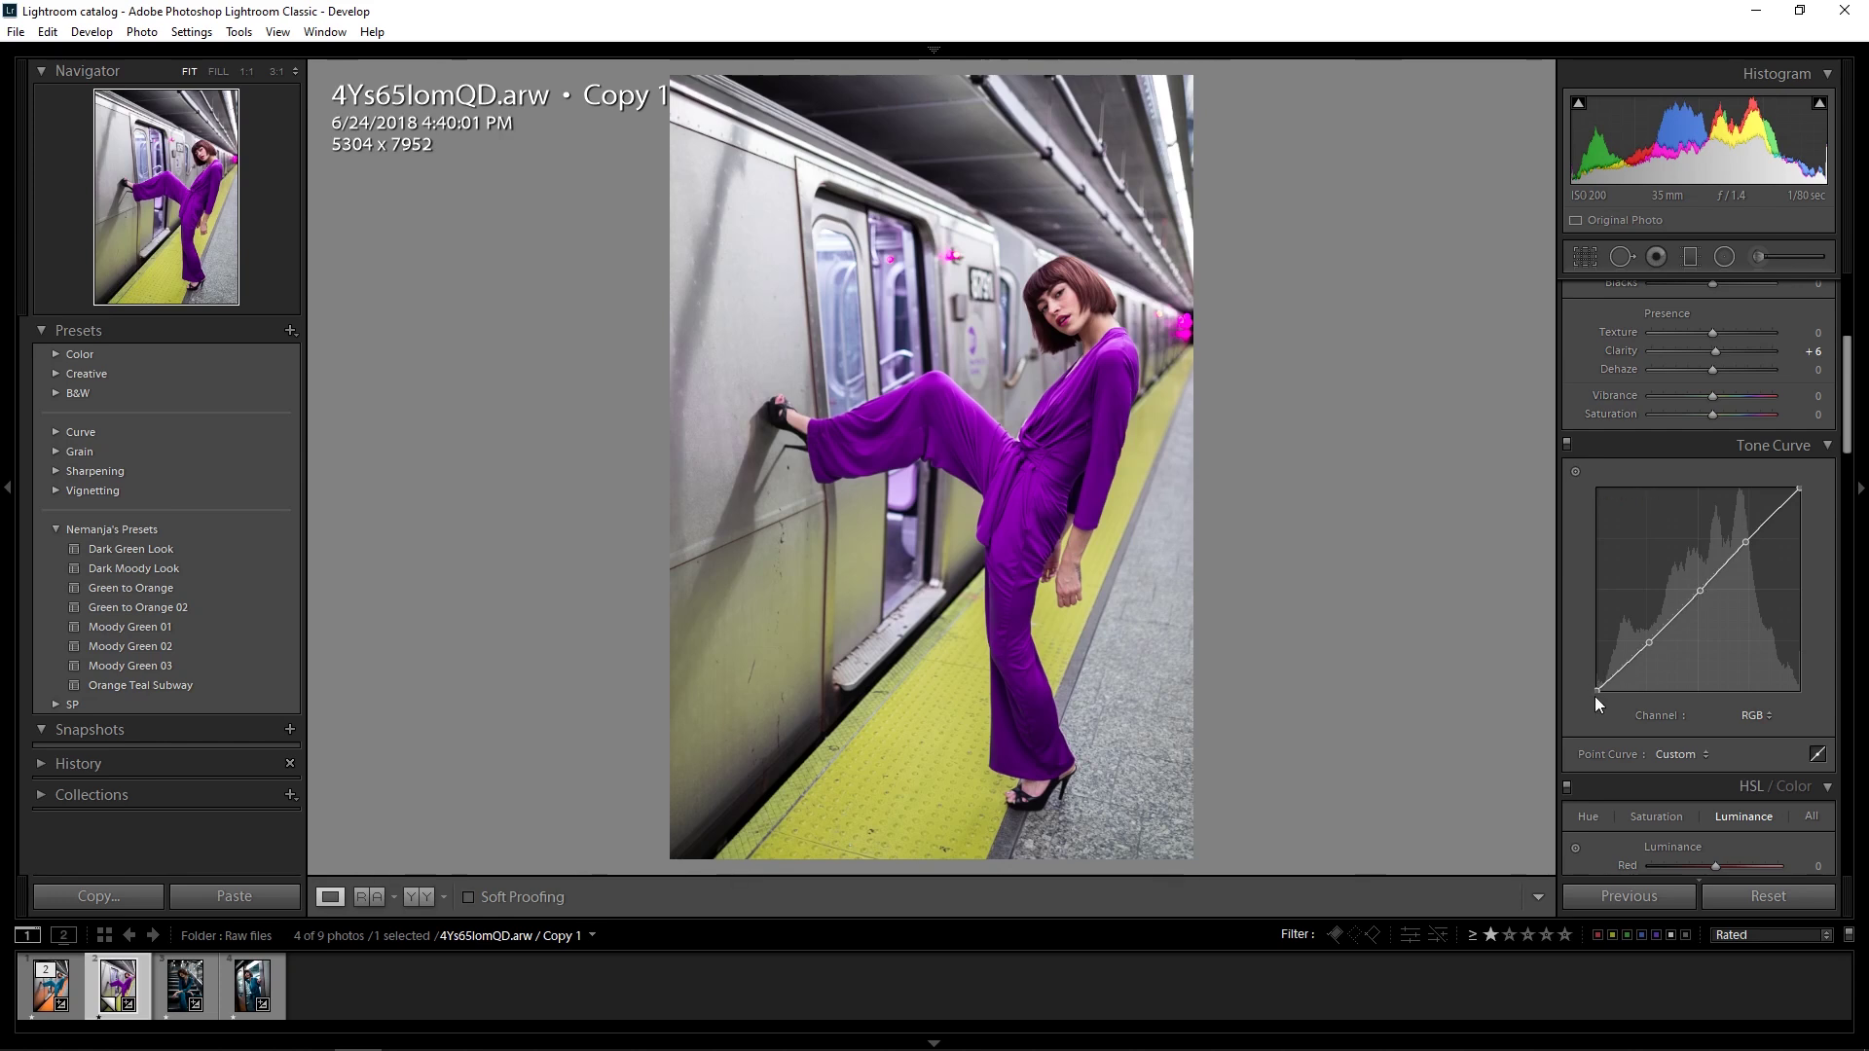
pyautogui.moveTo(1601, 684)
pyautogui.mouseDown()
pyautogui.moveTo(1591, 662)
pyautogui.moveTo(1651, 638)
pyautogui.moveTo(1597, 670)
pyautogui.mouseUp()
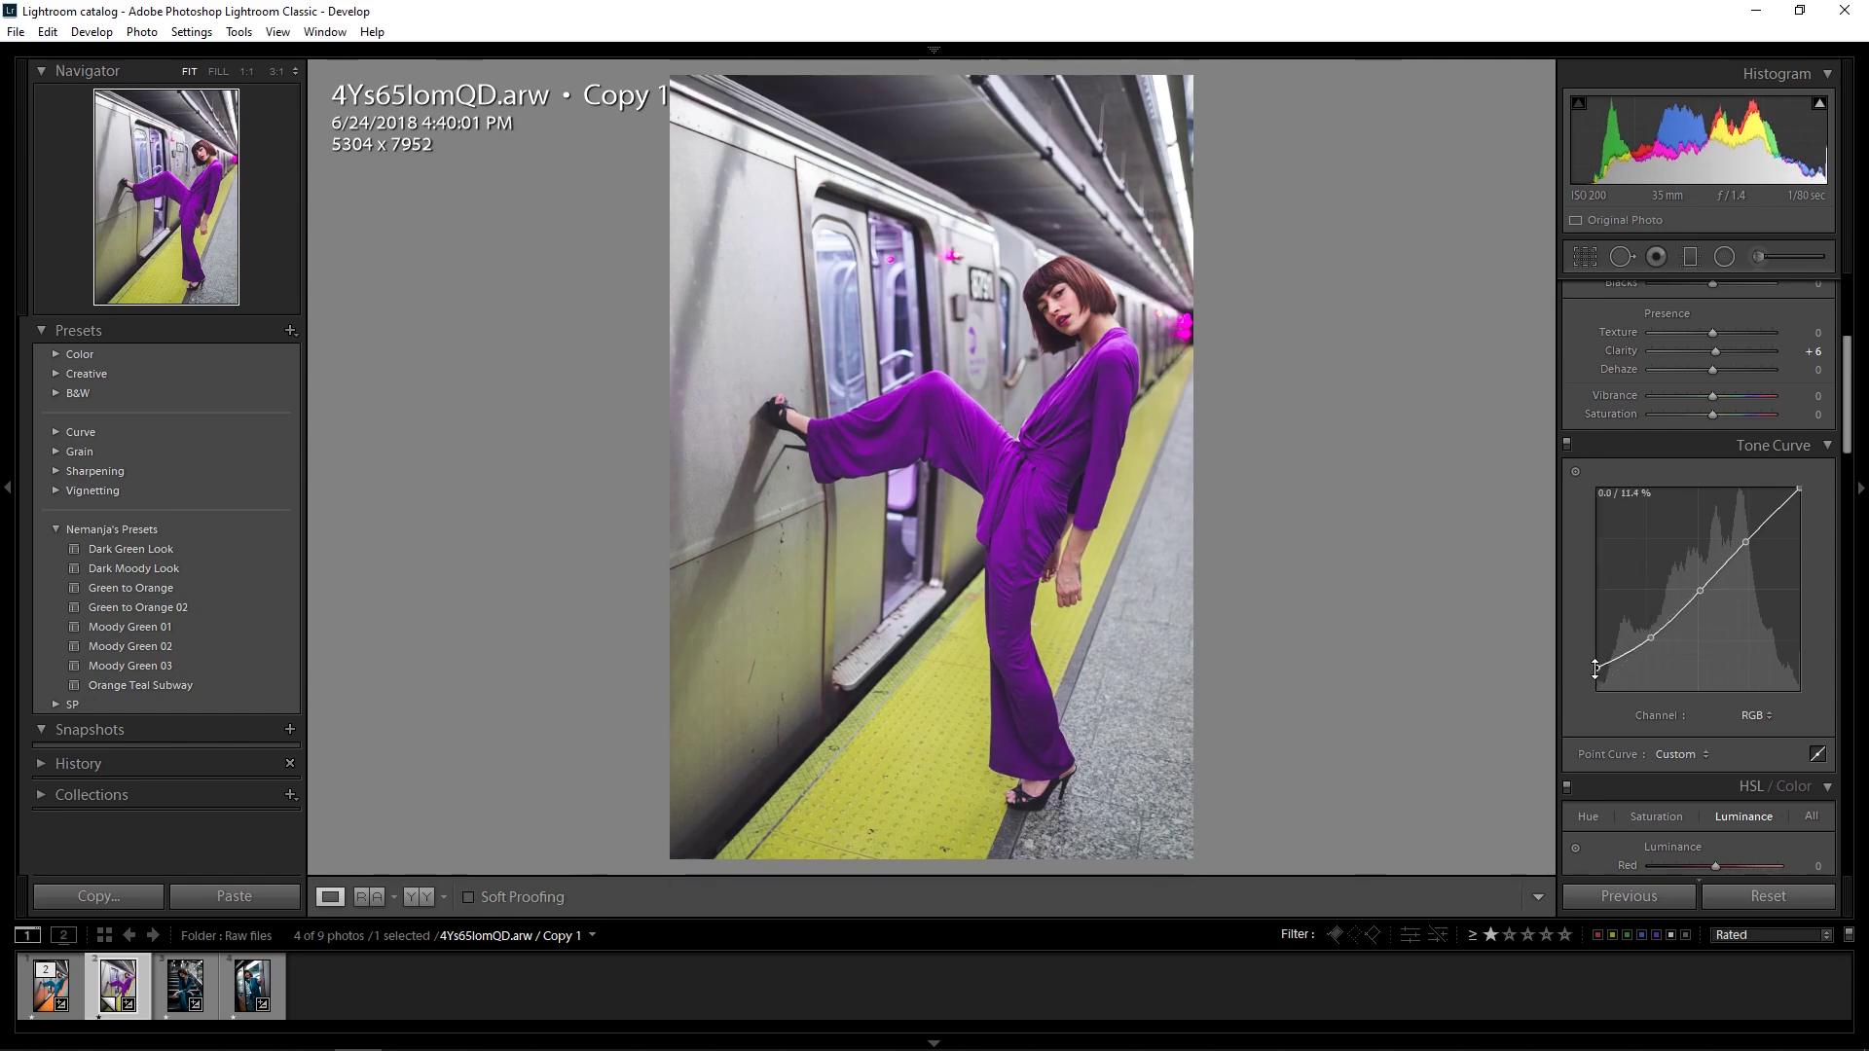
# Step: Add a post-crop vignette with amount -23 and feather 60
pyautogui.moveTo(1851, 420); pyautogui.dragTo(1854, 791)
pyautogui.moveTo(1708, 619)
pyautogui.mouseDown()
pyautogui.moveTo(1725, 679)
pyautogui.moveTo(1698, 617)
pyautogui.mouseUp()
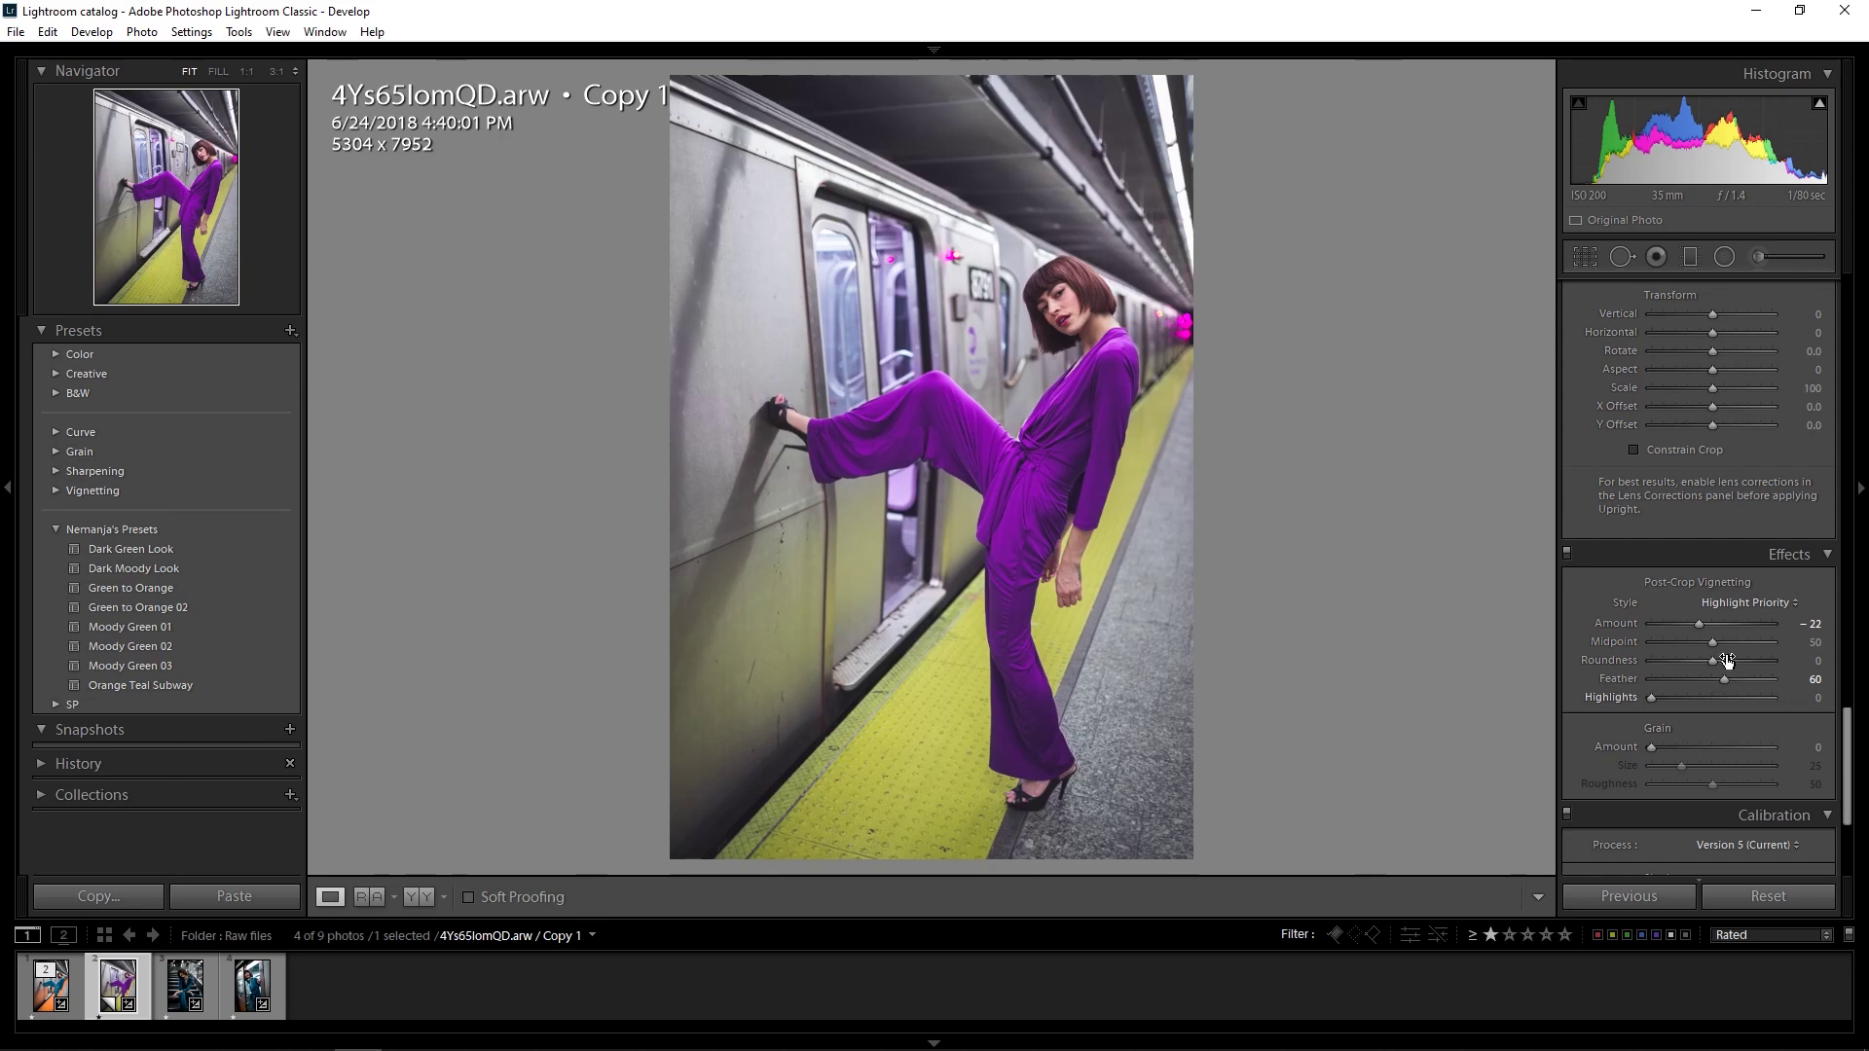
pyautogui.click(1695, 622)
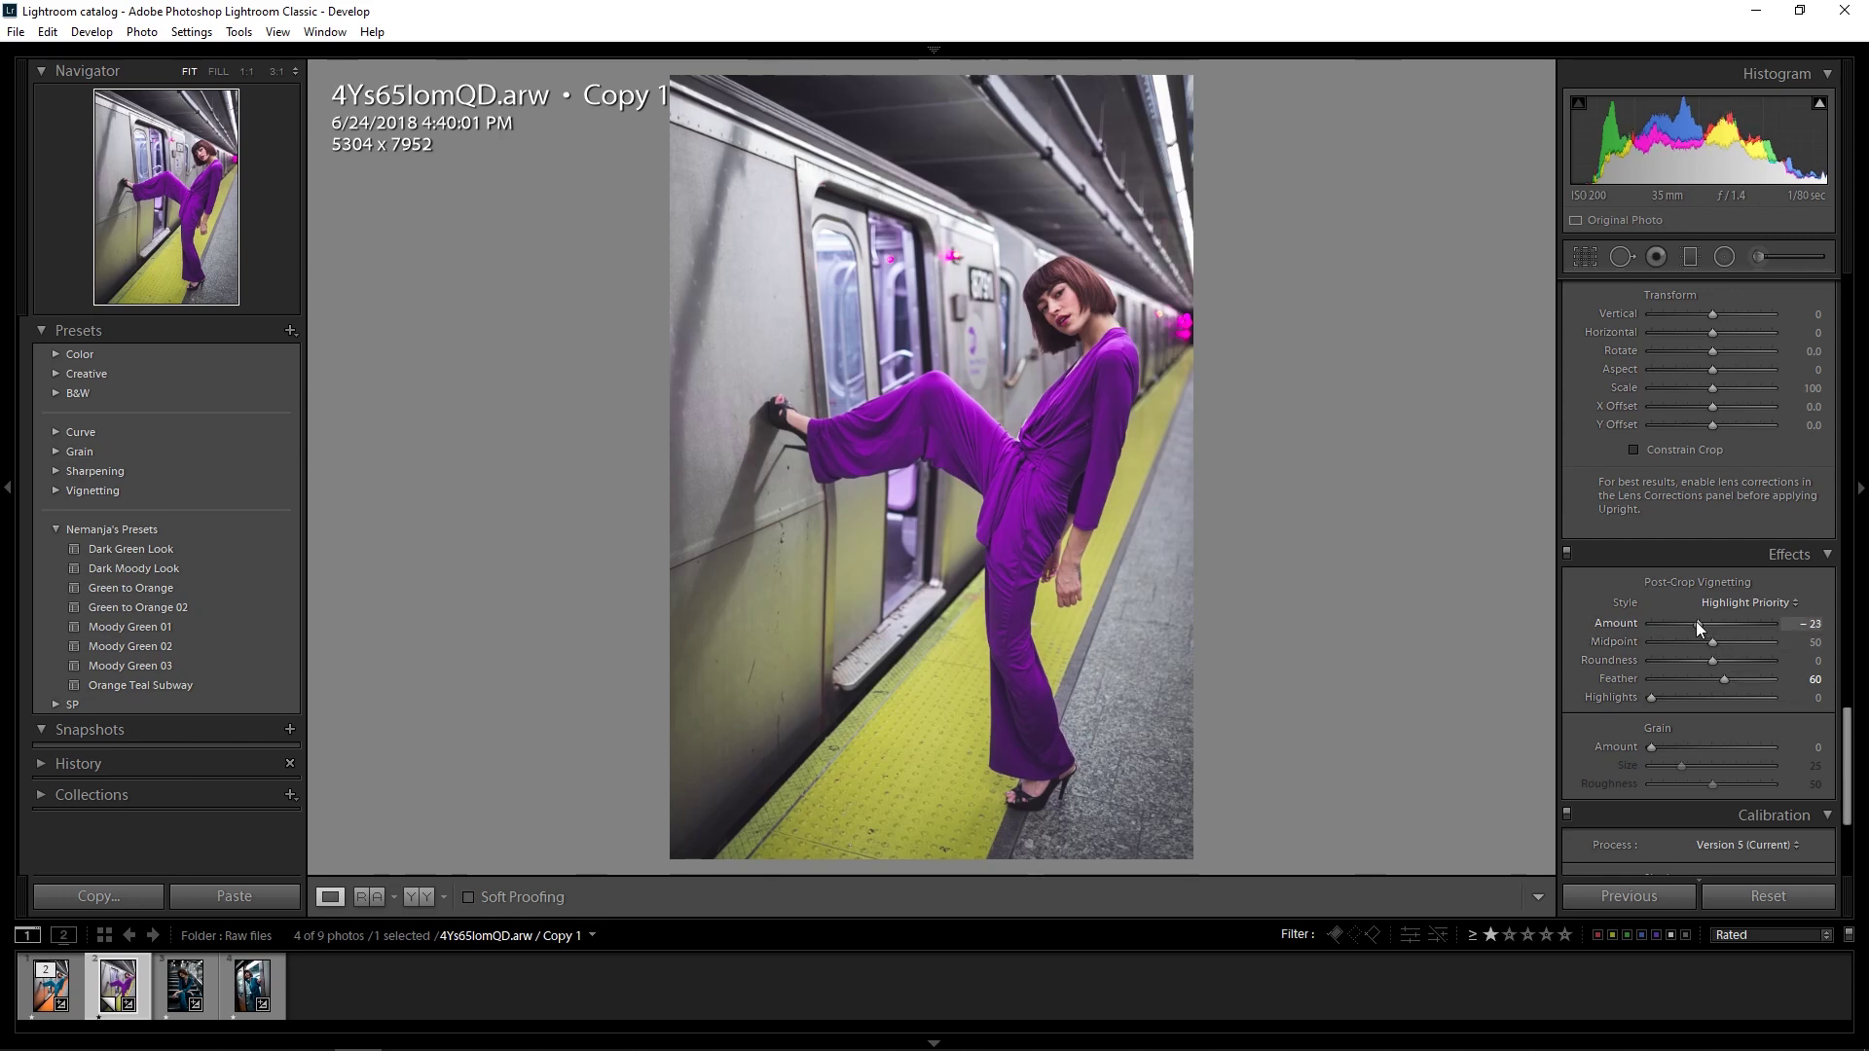
# Step: Compare the edited virtual copy with its unedited version
pyautogui.scroll(2, 1855, 720)
pyautogui.scroll(10, 1854, 693)
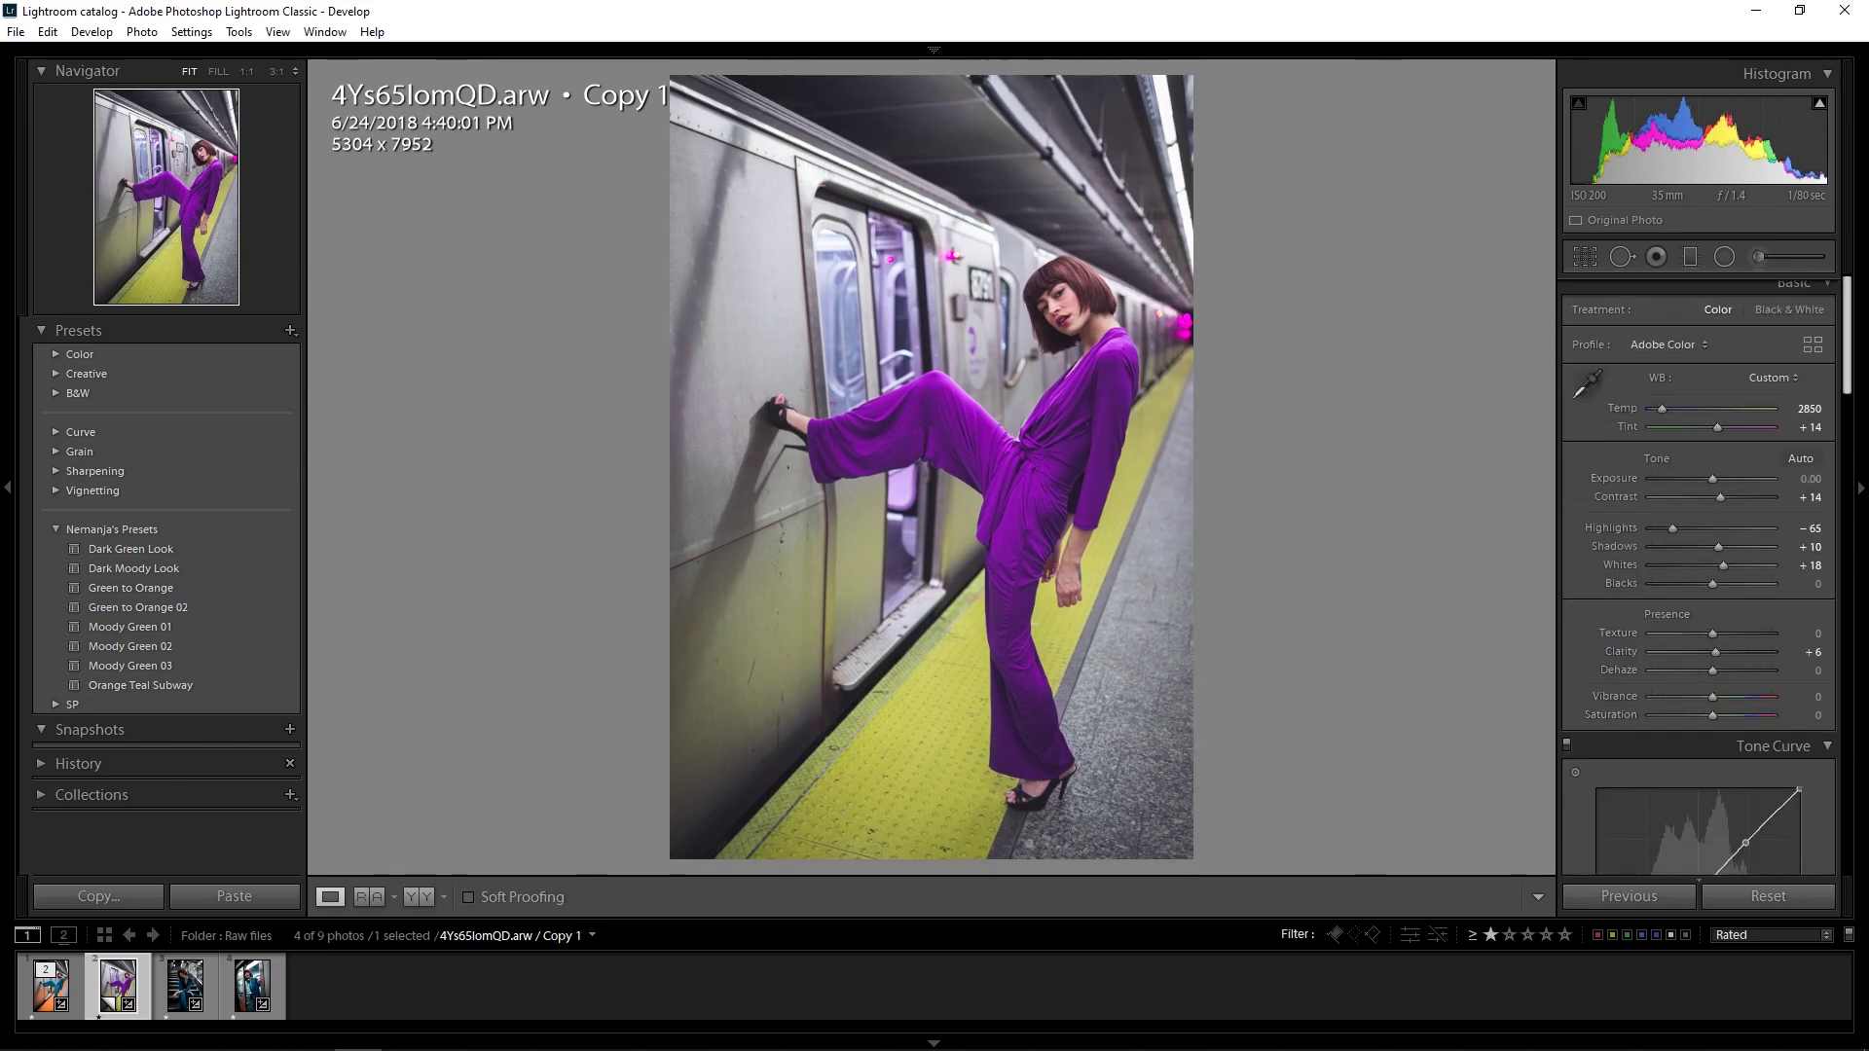
pyautogui.press('\\')
pyautogui.press('\\')
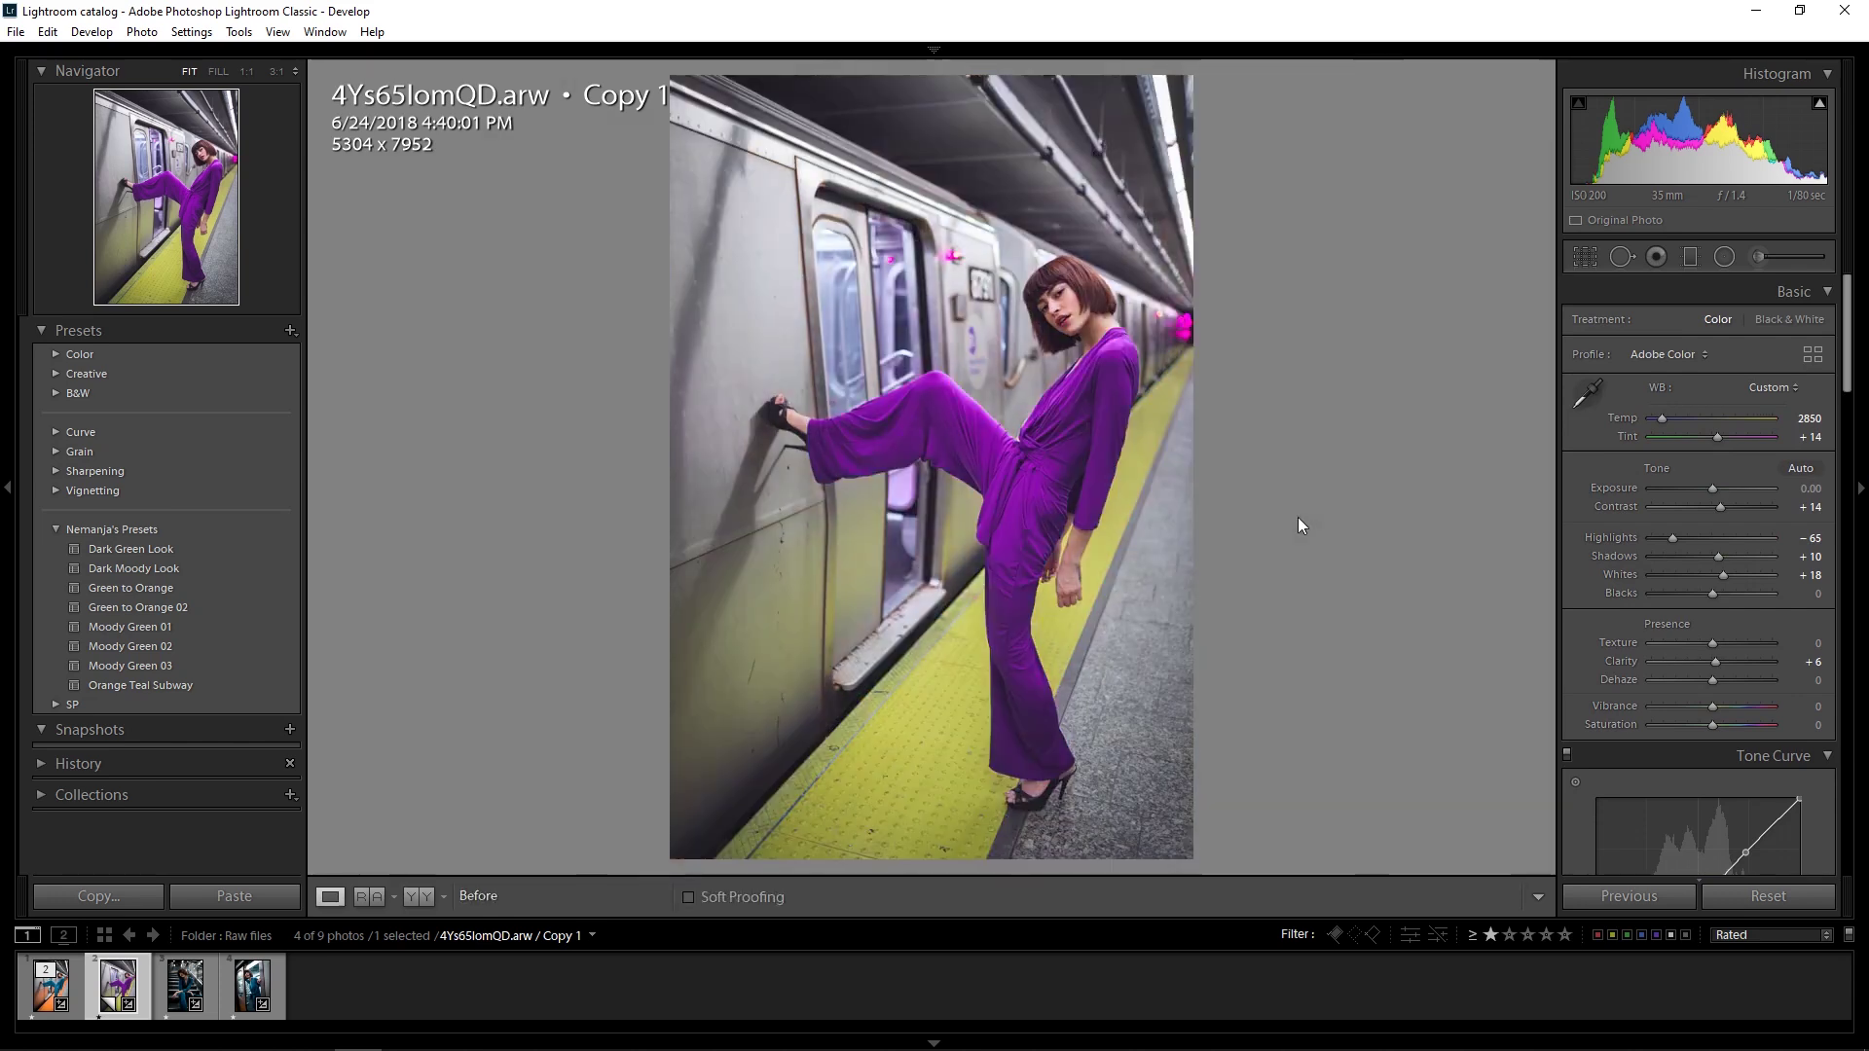
# Step: Select the orange and teal original with the virtual copy, survey both side by side, and return to developing
pyautogui.keyDown('ctrl'); pyautogui.click(42, 1002); pyautogui.keyUp('ctrl')
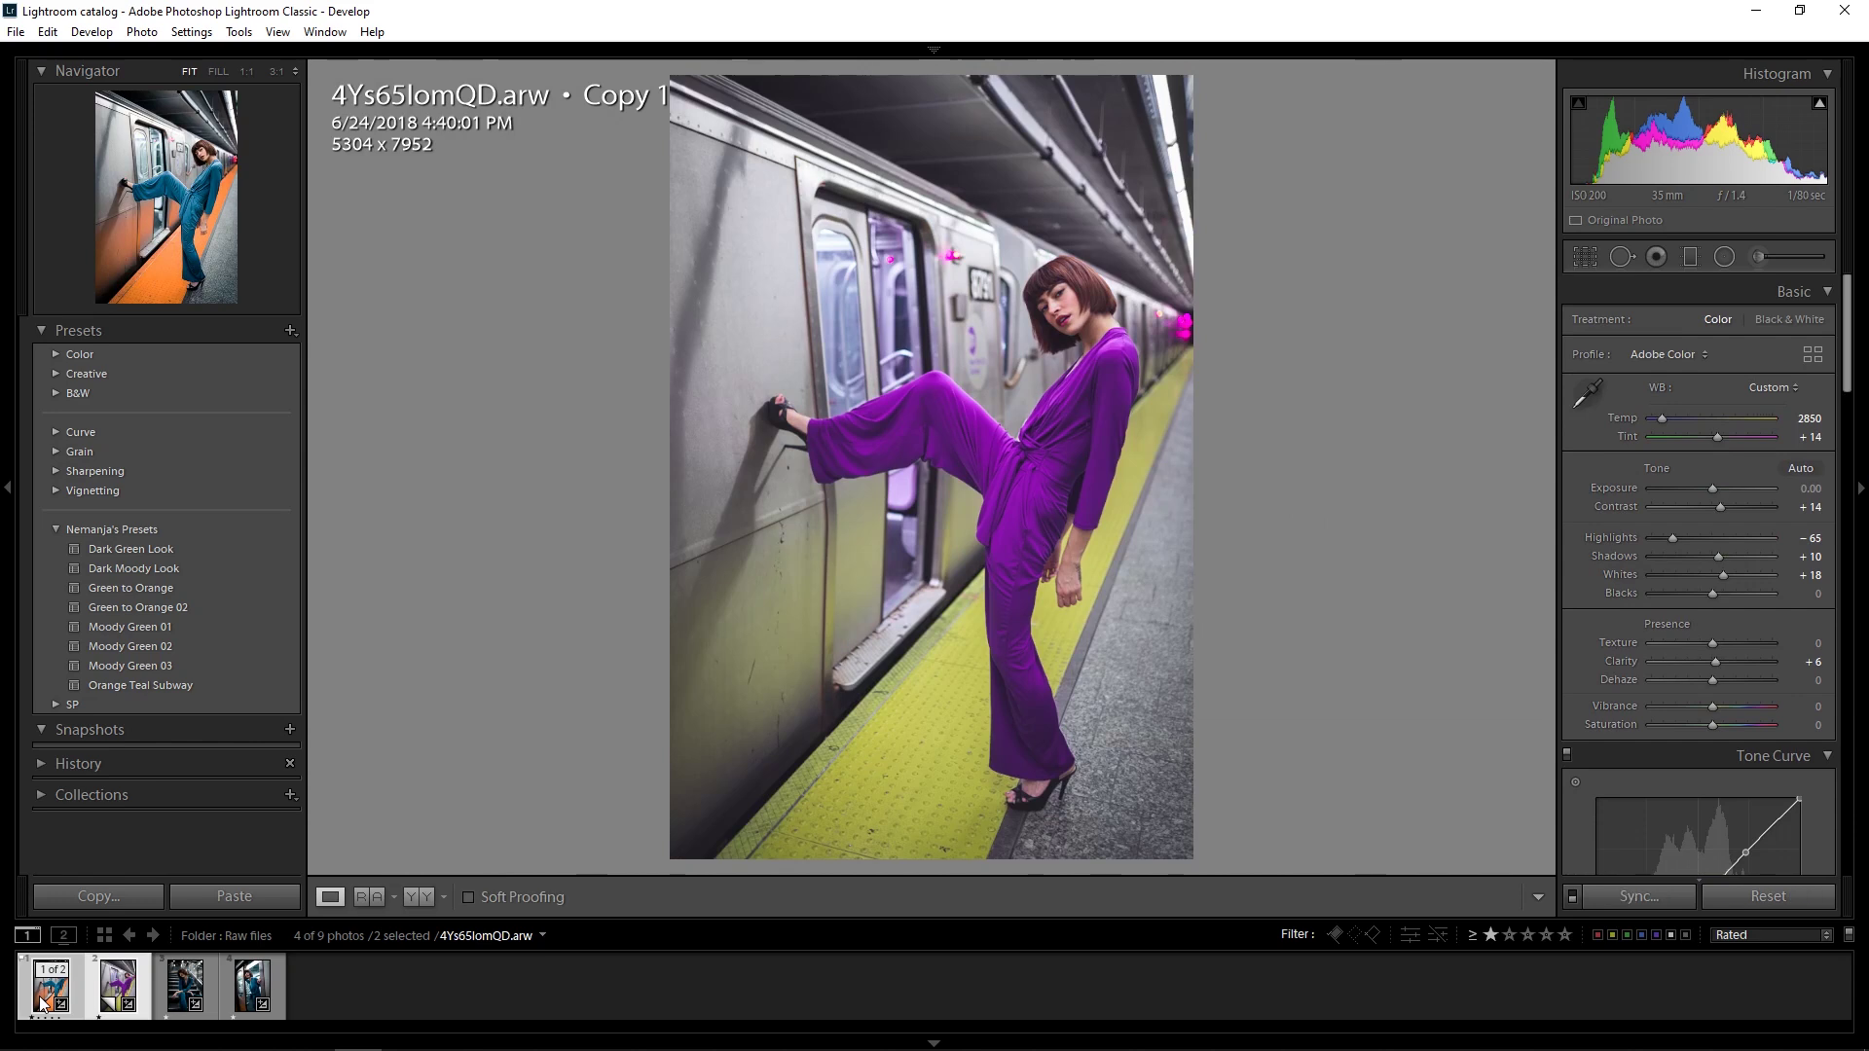
pyautogui.press('\\')
pyautogui.press('n')
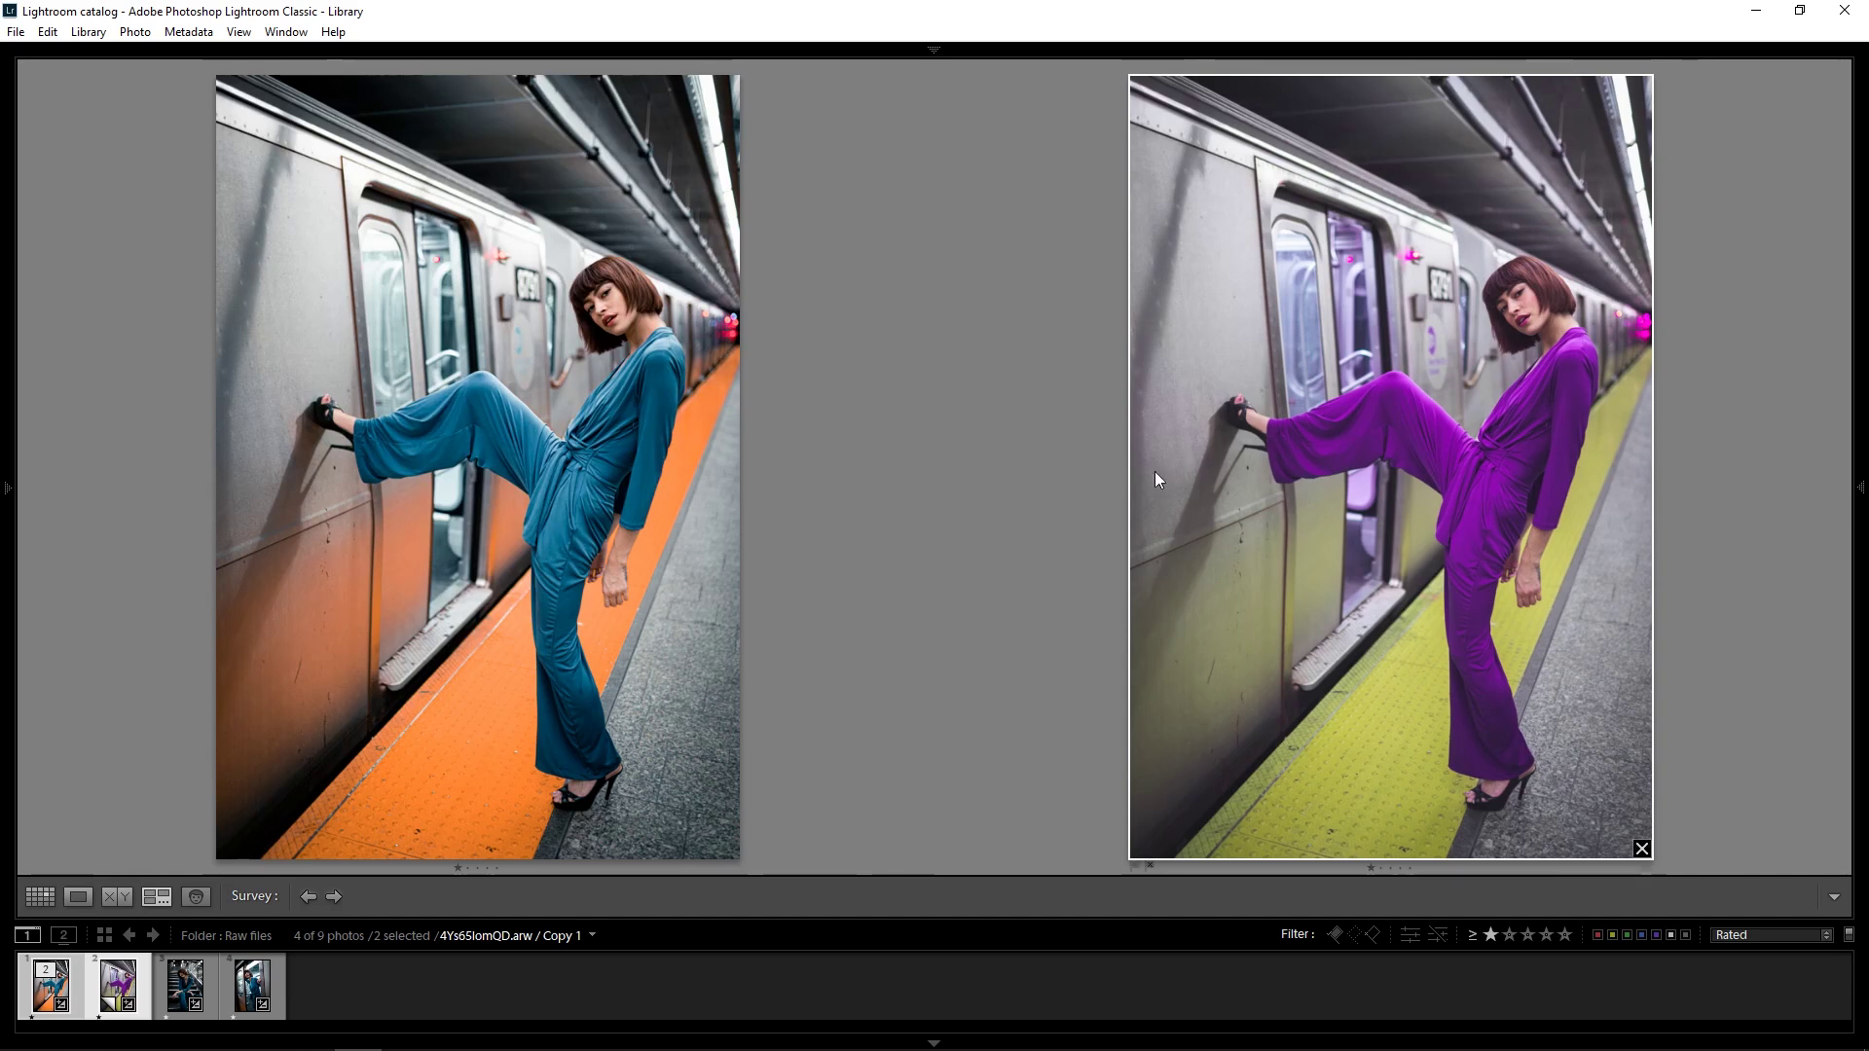
pyautogui.press('d')
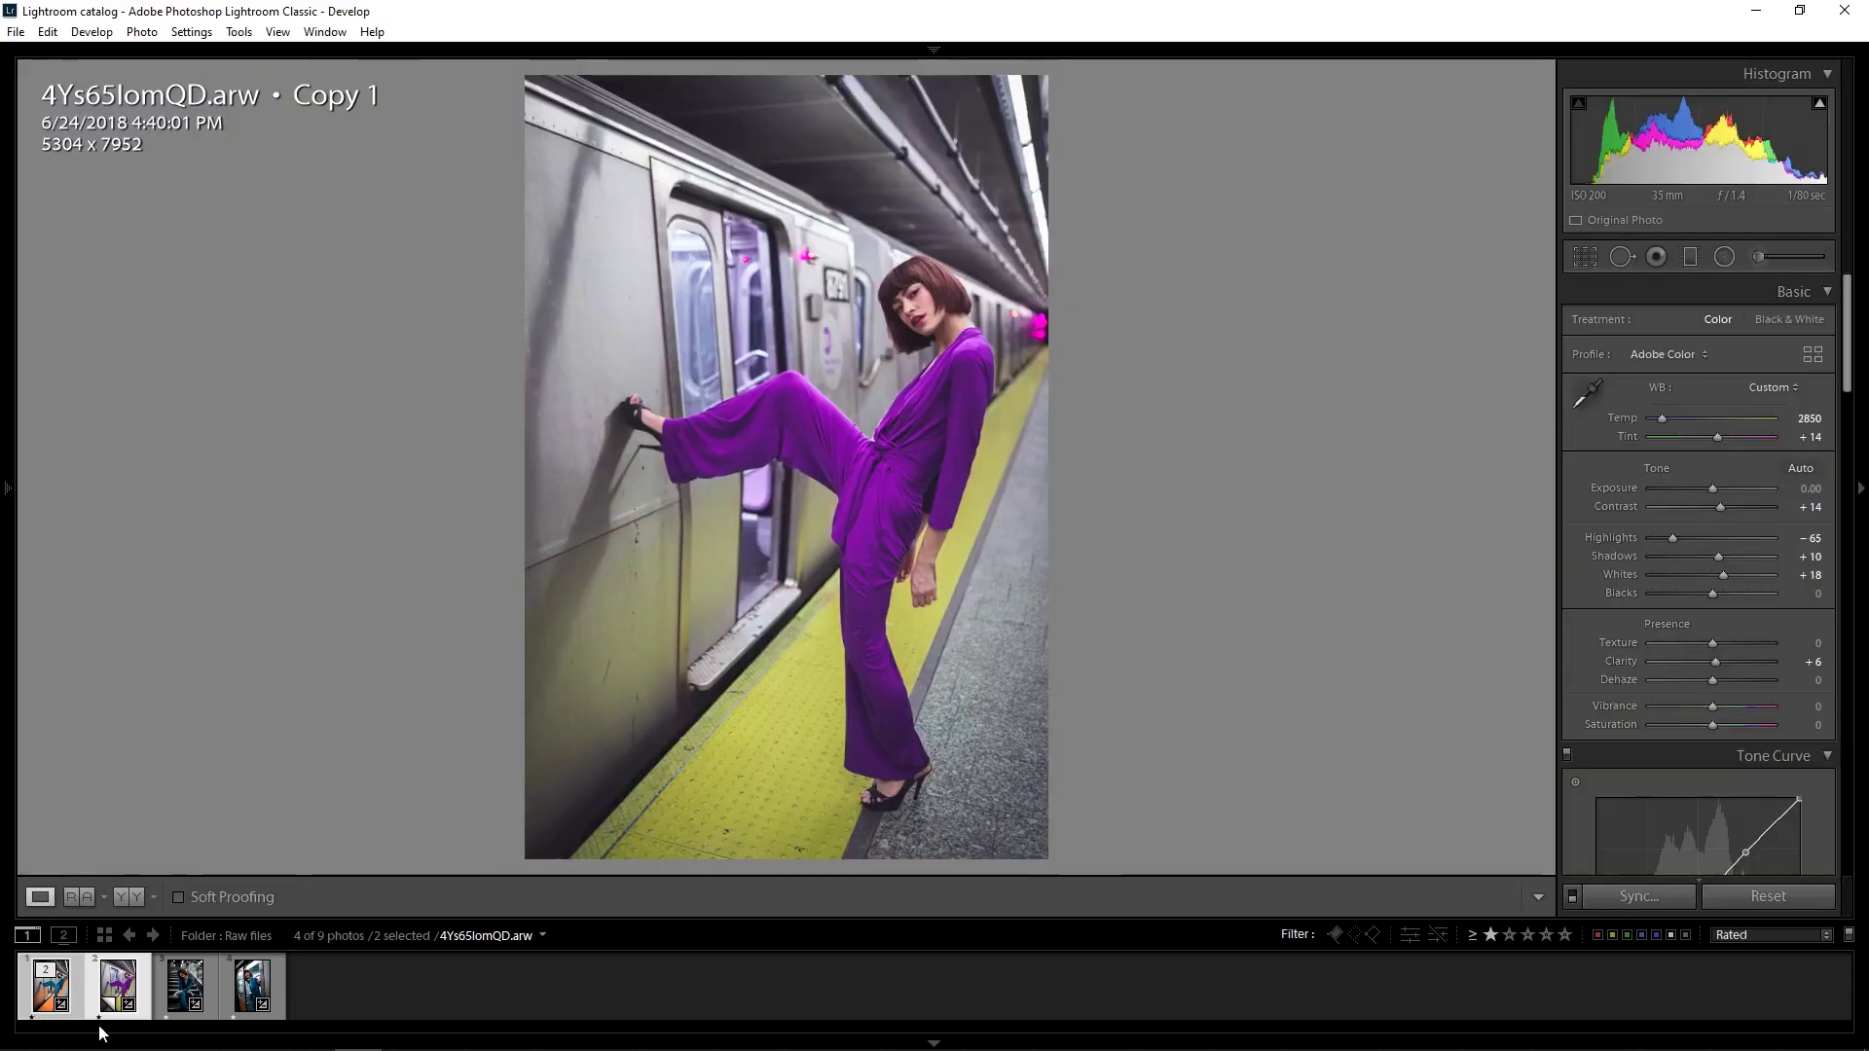
# Step: Select only the purple virtual copy and lower its Dehaze to -10
pyautogui.click(181, 1010)
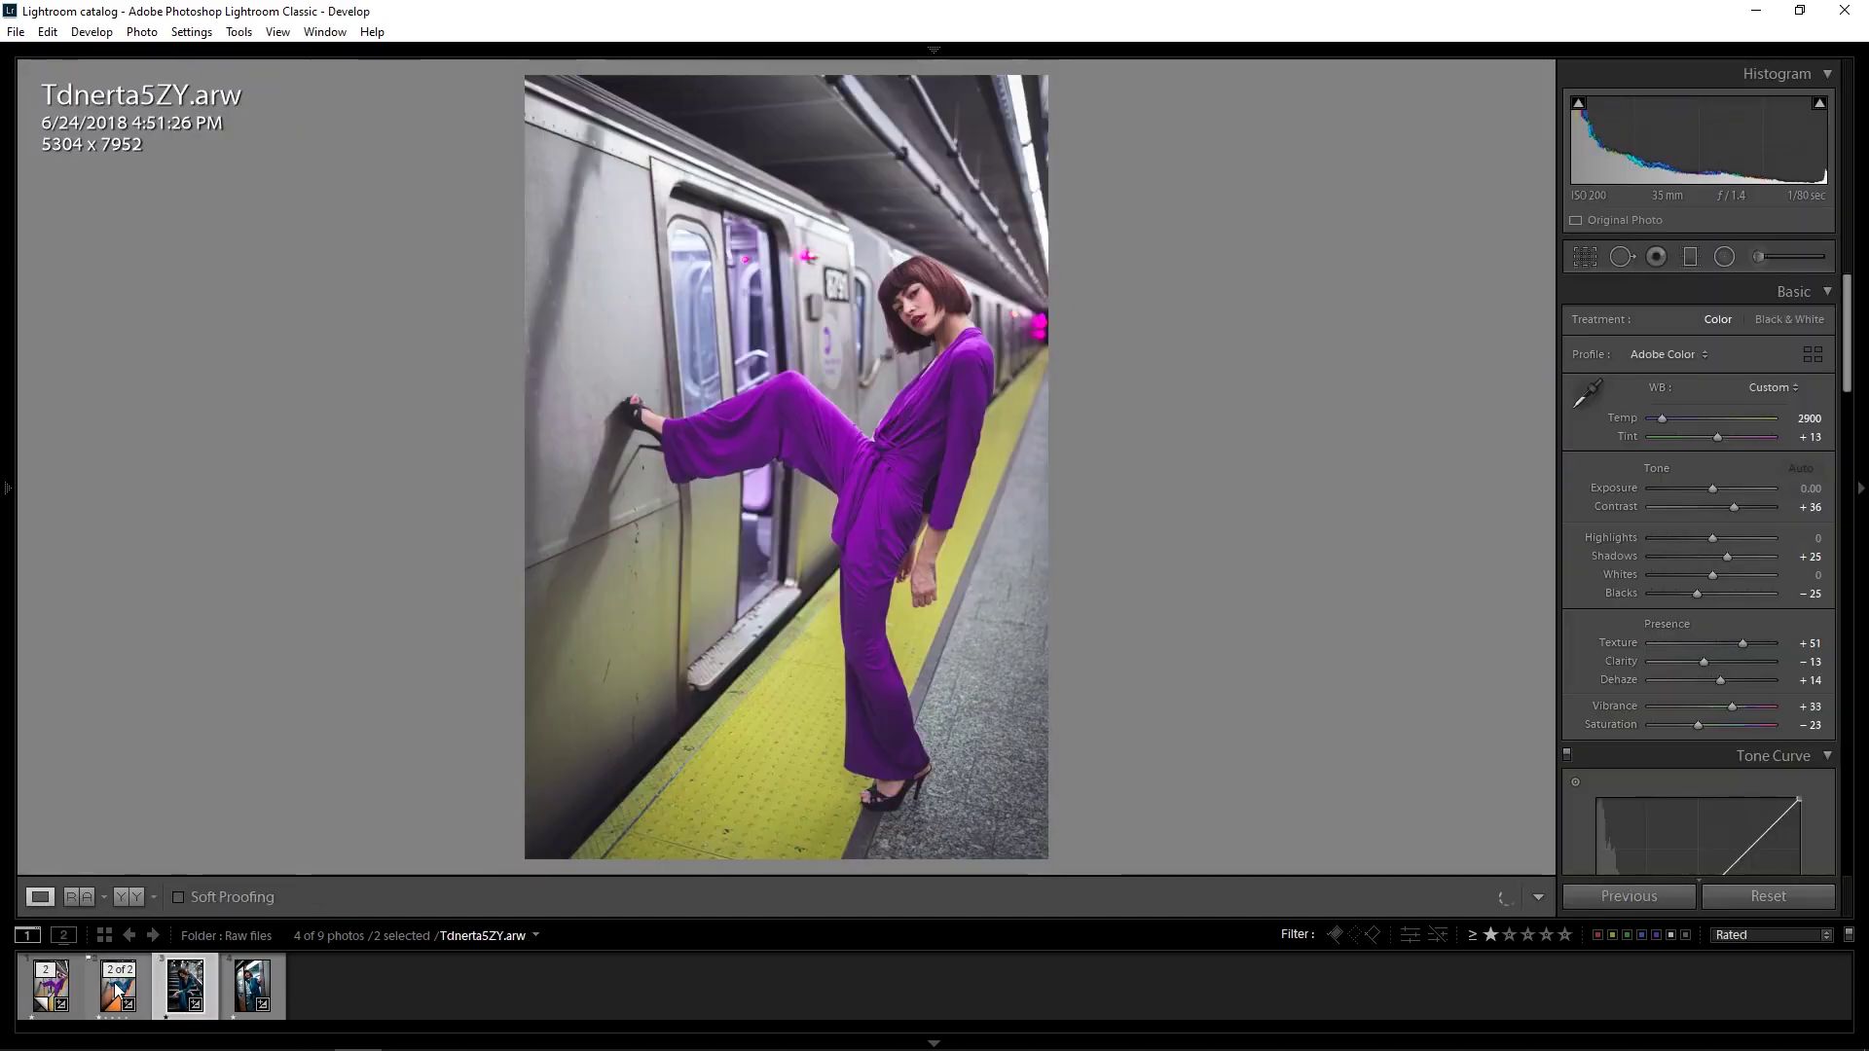
pyautogui.click(44, 995)
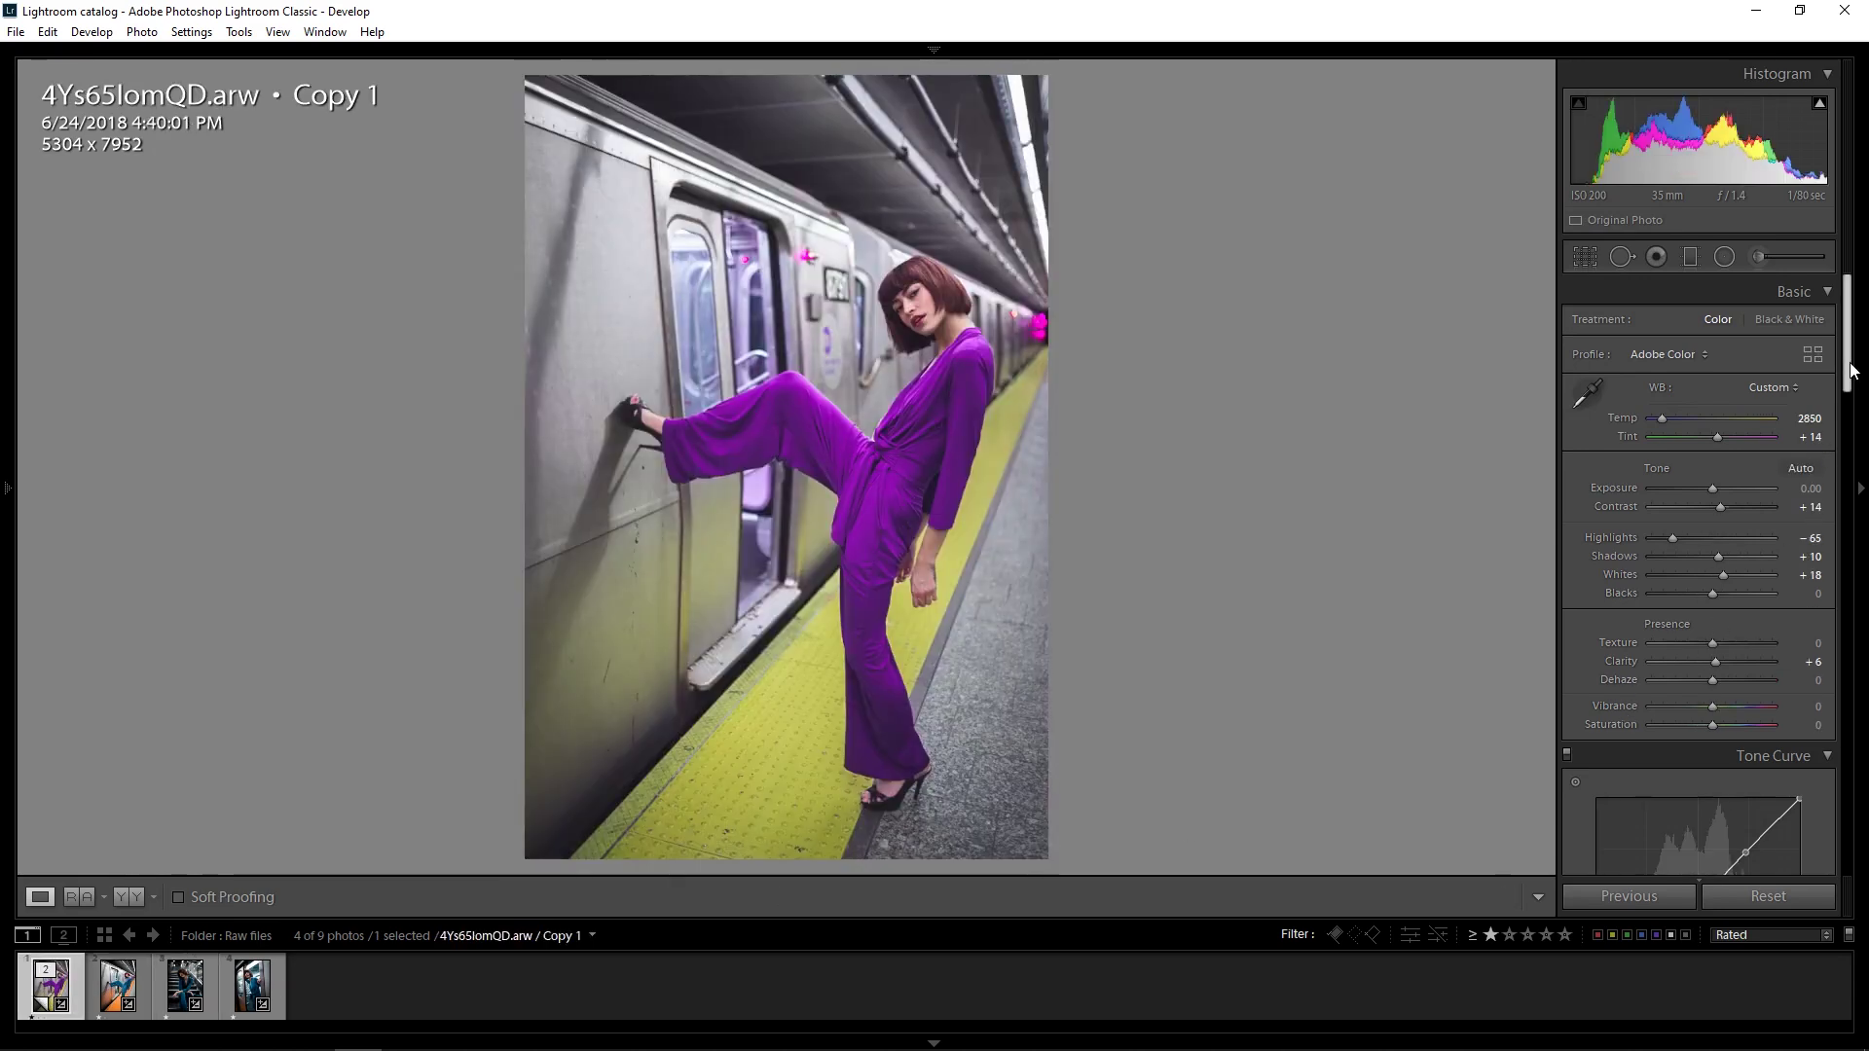
pyautogui.scroll(-2, 1848, 370)
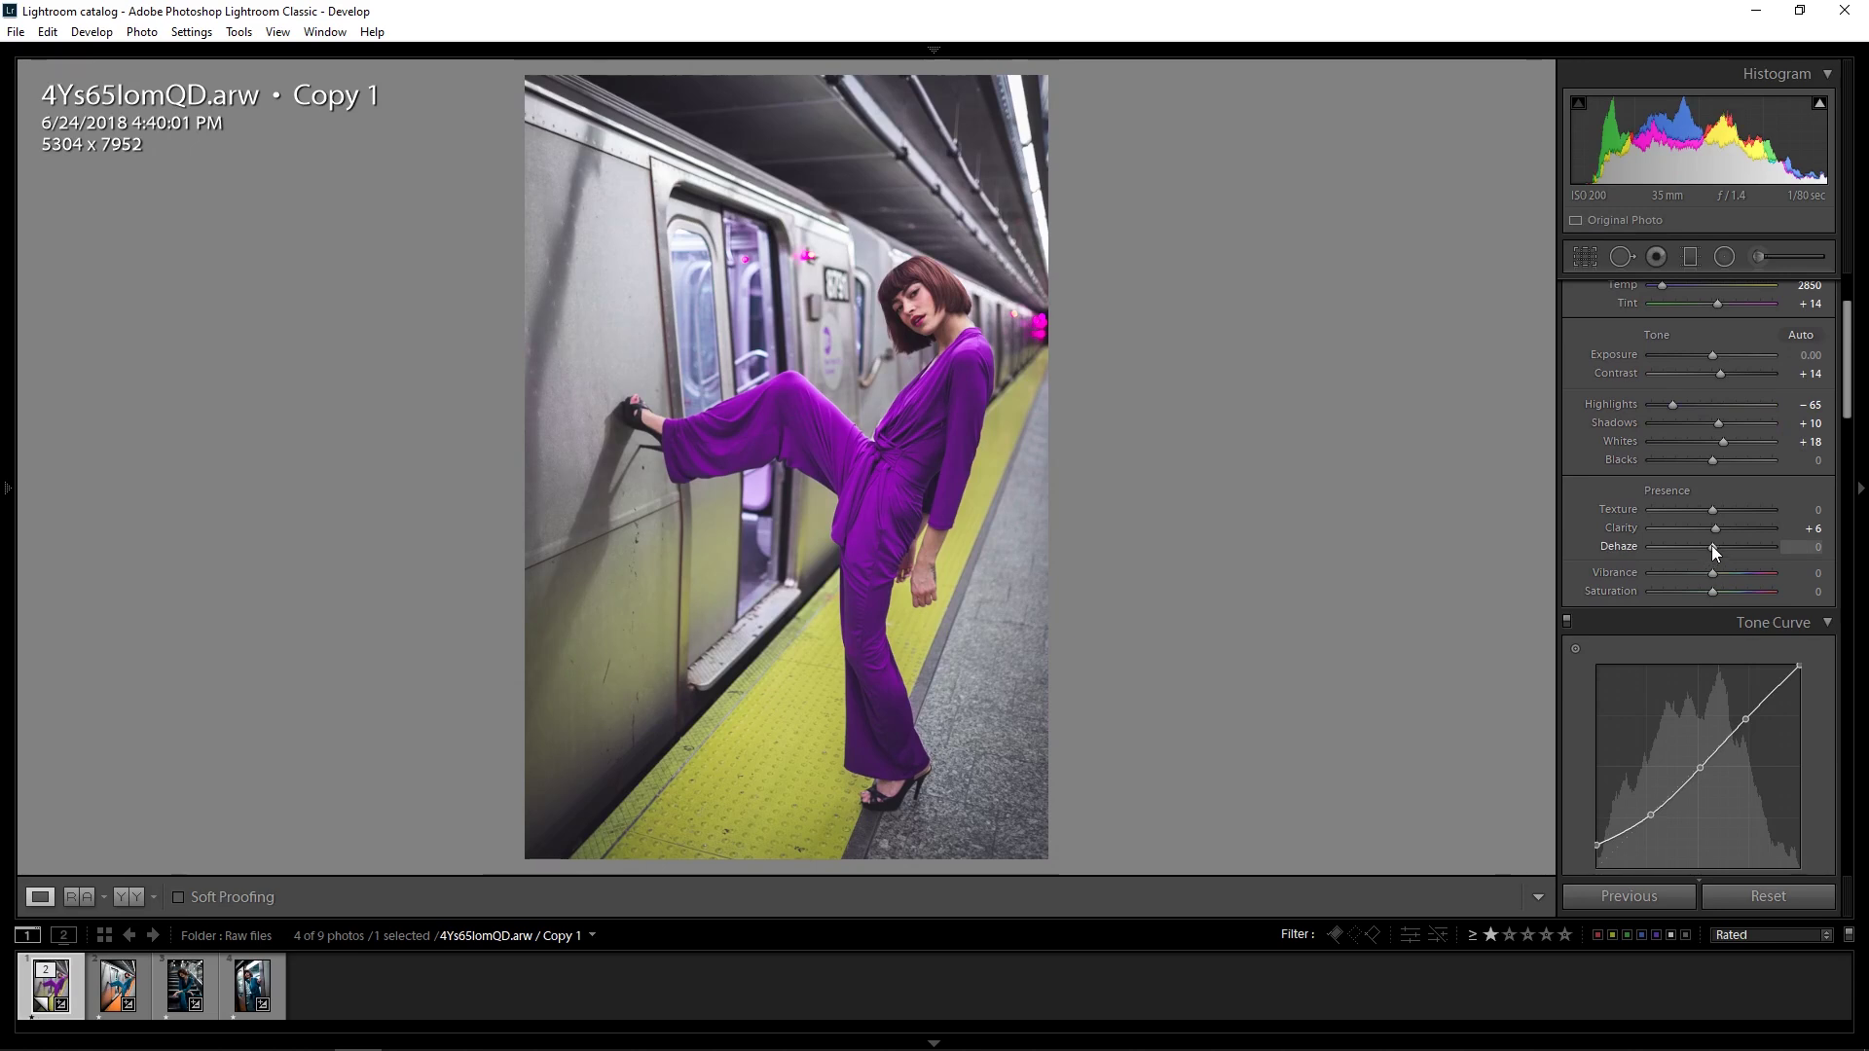
pyautogui.press('Down')
pyautogui.press('Down')
pyautogui.press('Down')
pyautogui.press('Down')
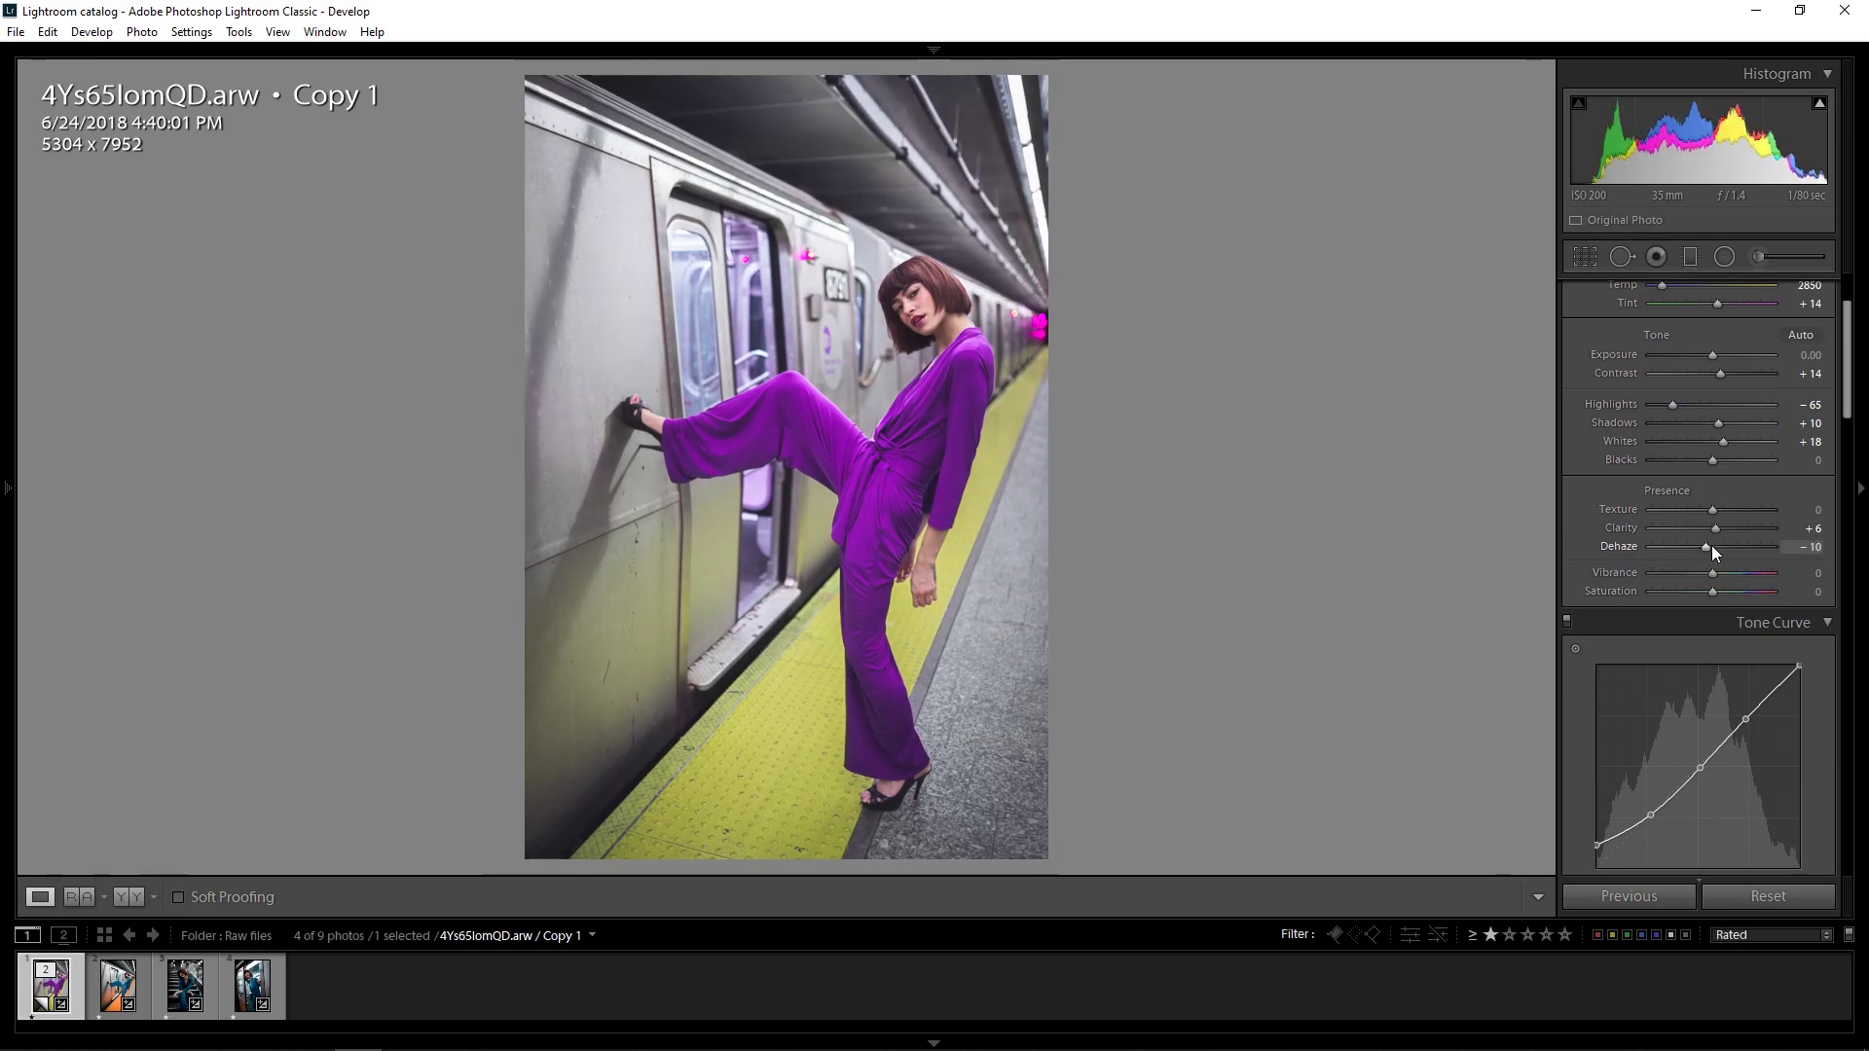
pyautogui.press('Up')
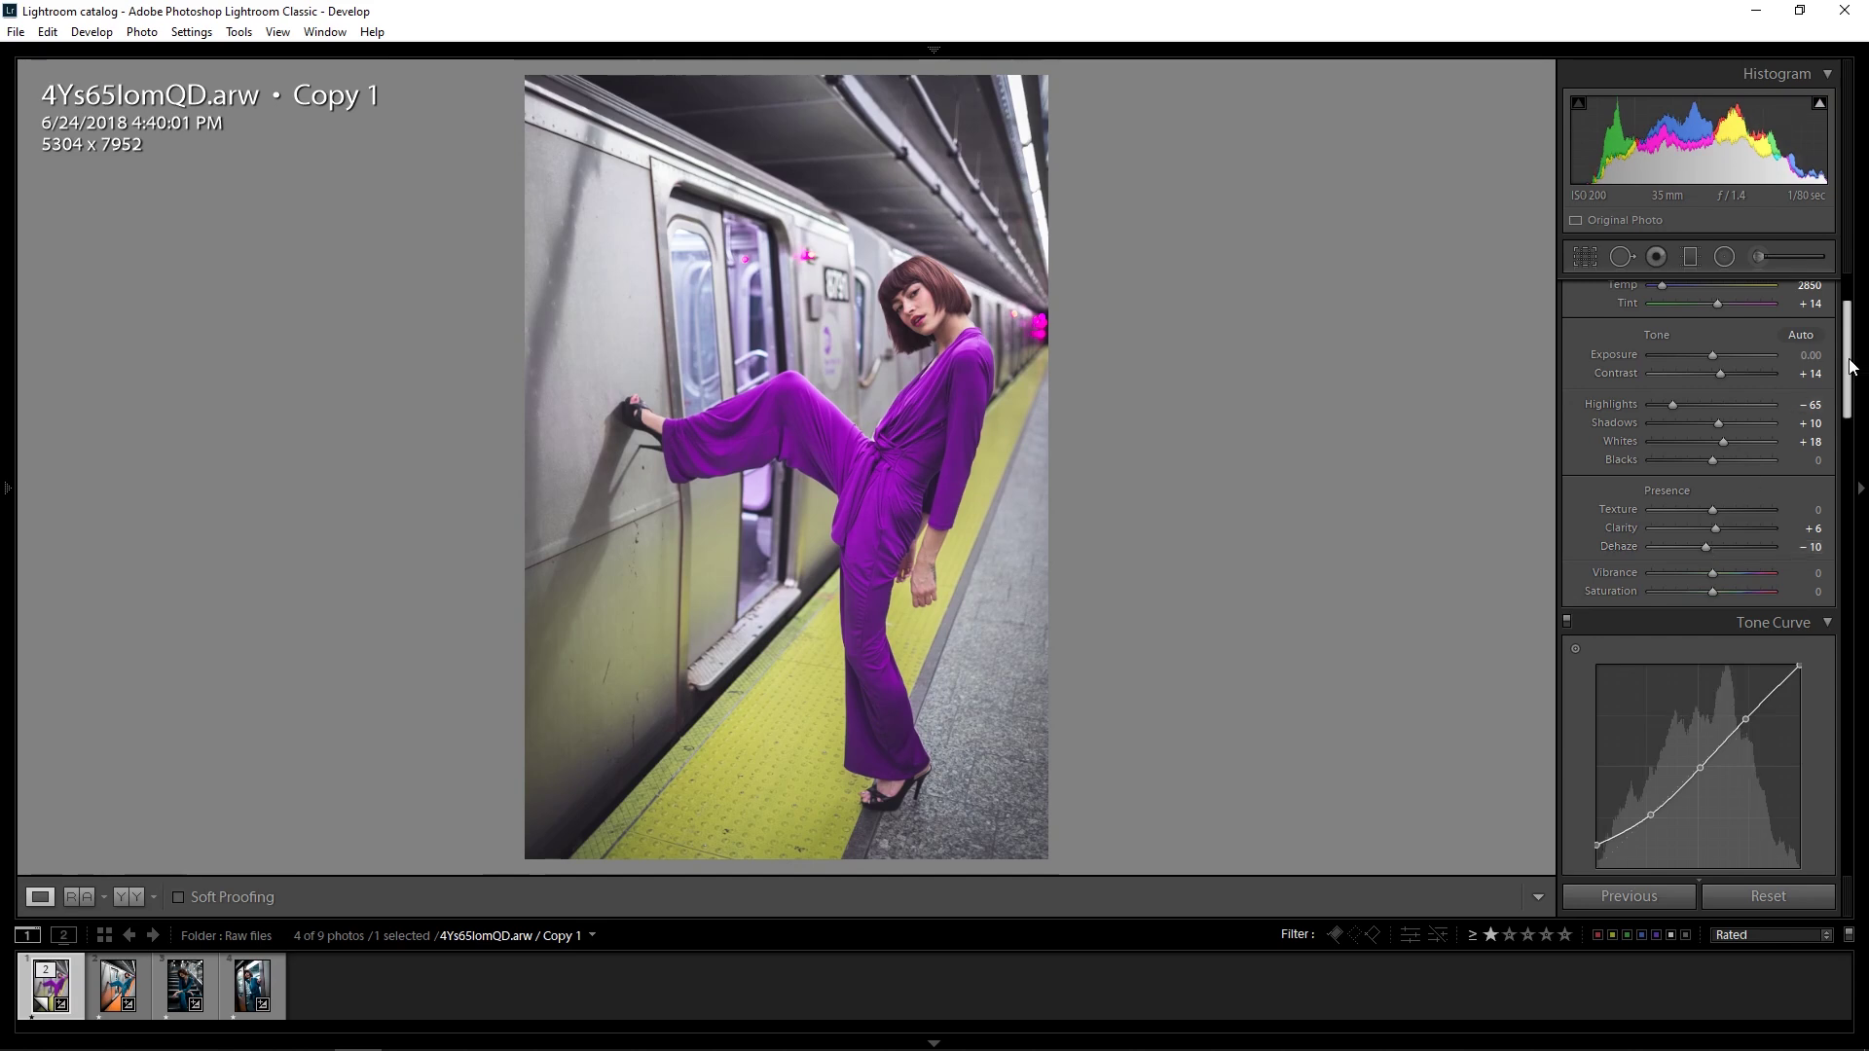
# Step: Try a Red Primary hue of +39 and a Blue Primary hue of 0 in the calibration, undoing each change
pyautogui.moveTo(1847, 370); pyautogui.dragTo(1803, 810)
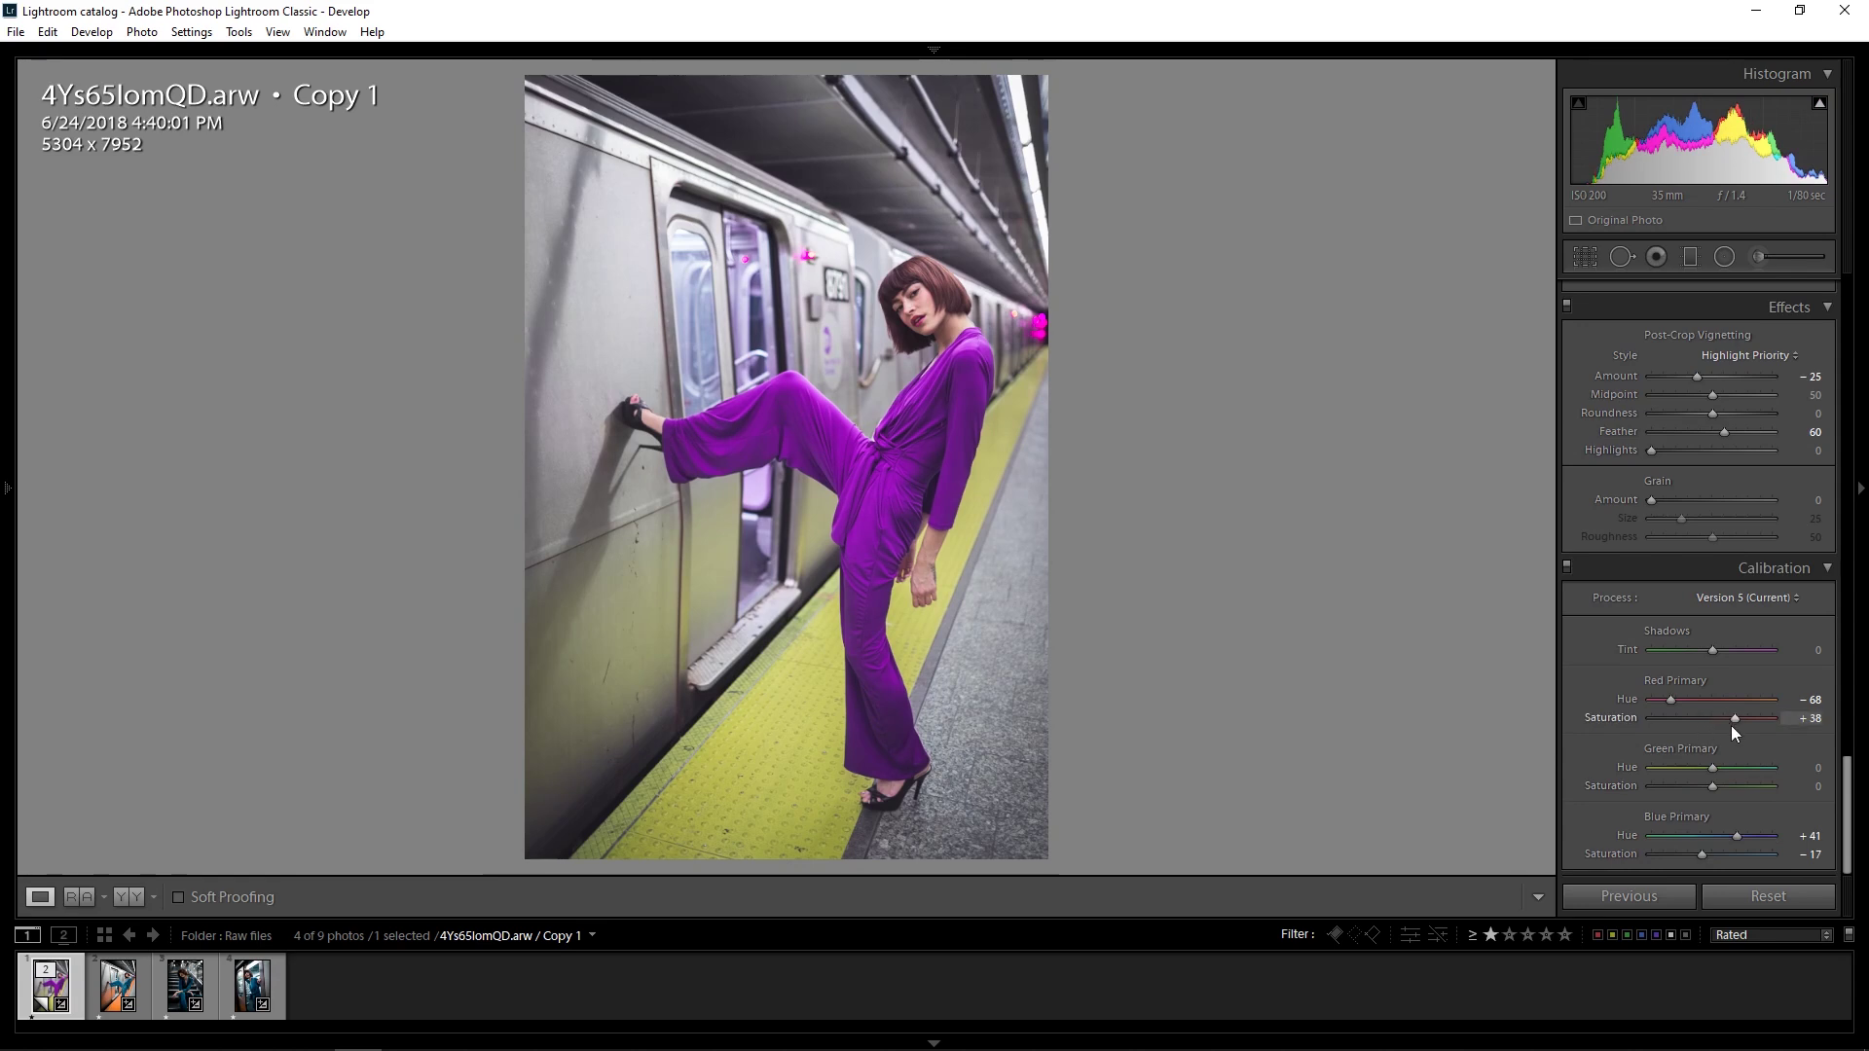
pyautogui.moveTo(1649, 696); pyautogui.dragTo(1738, 699)
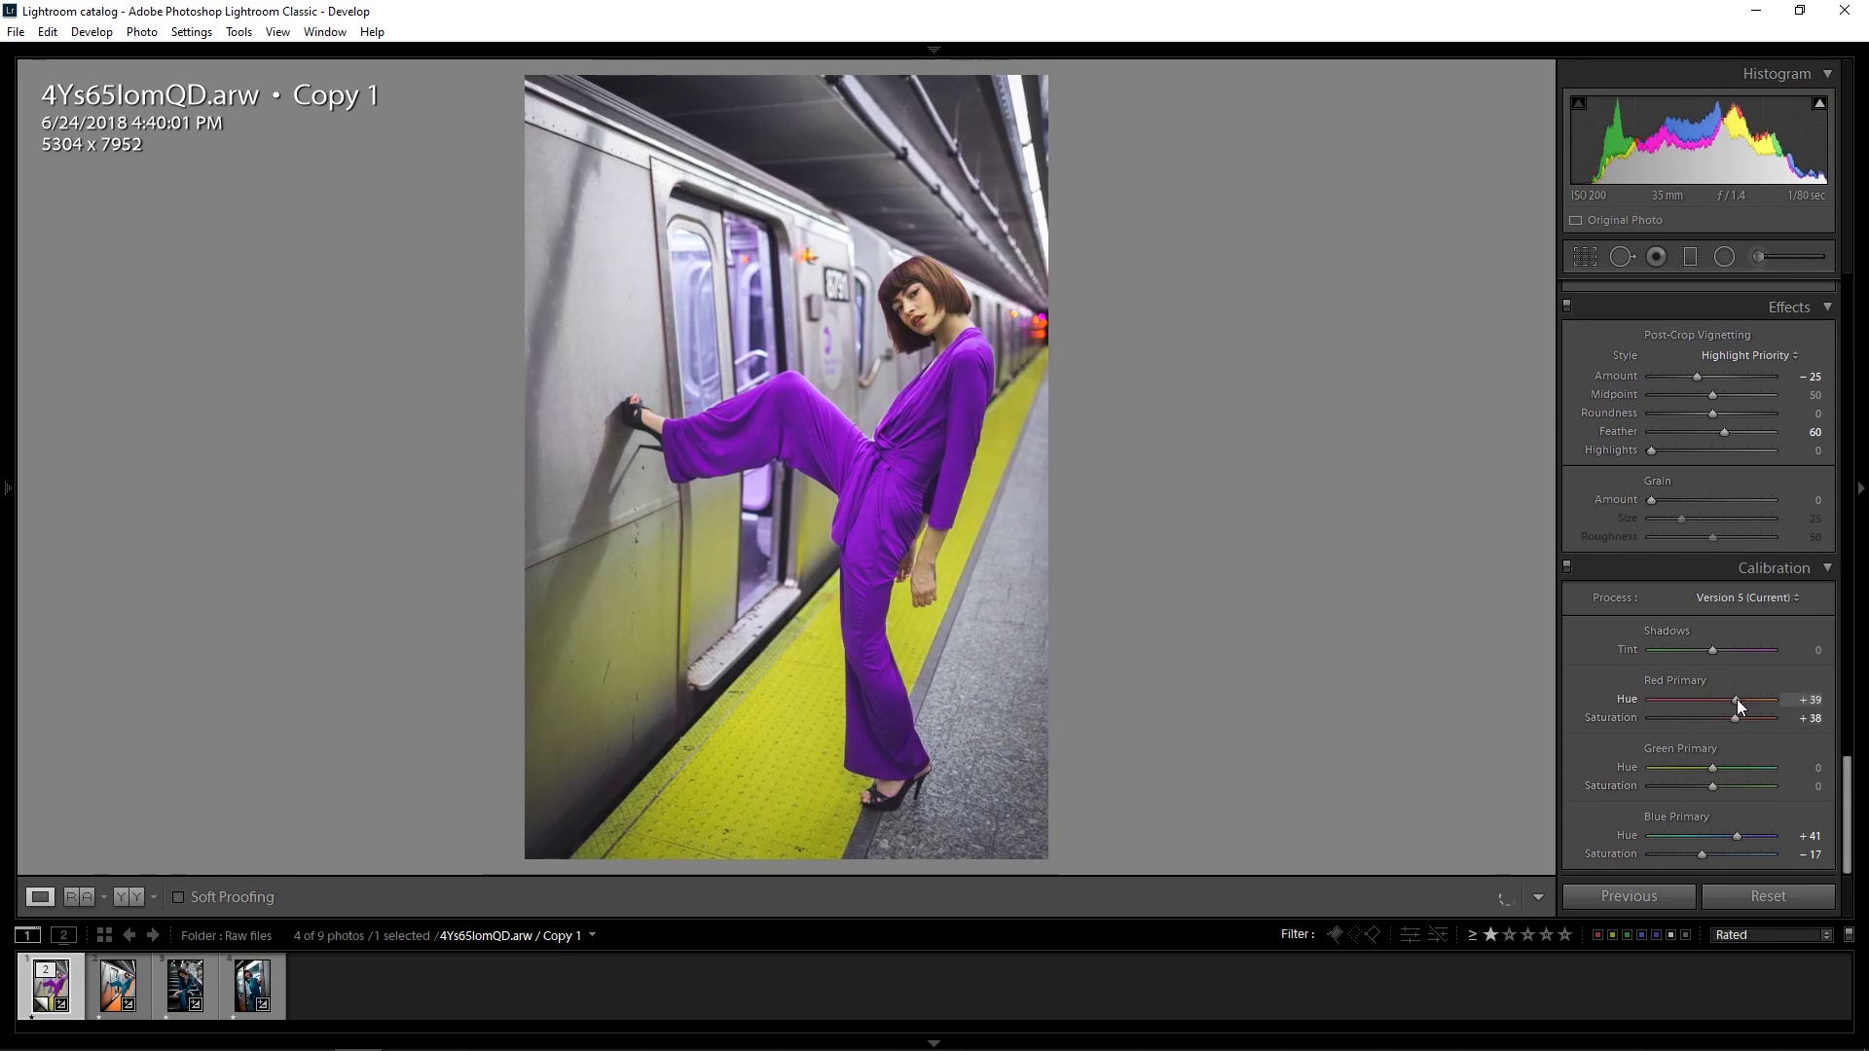
pyautogui.hotkey('ctrl', 'z')
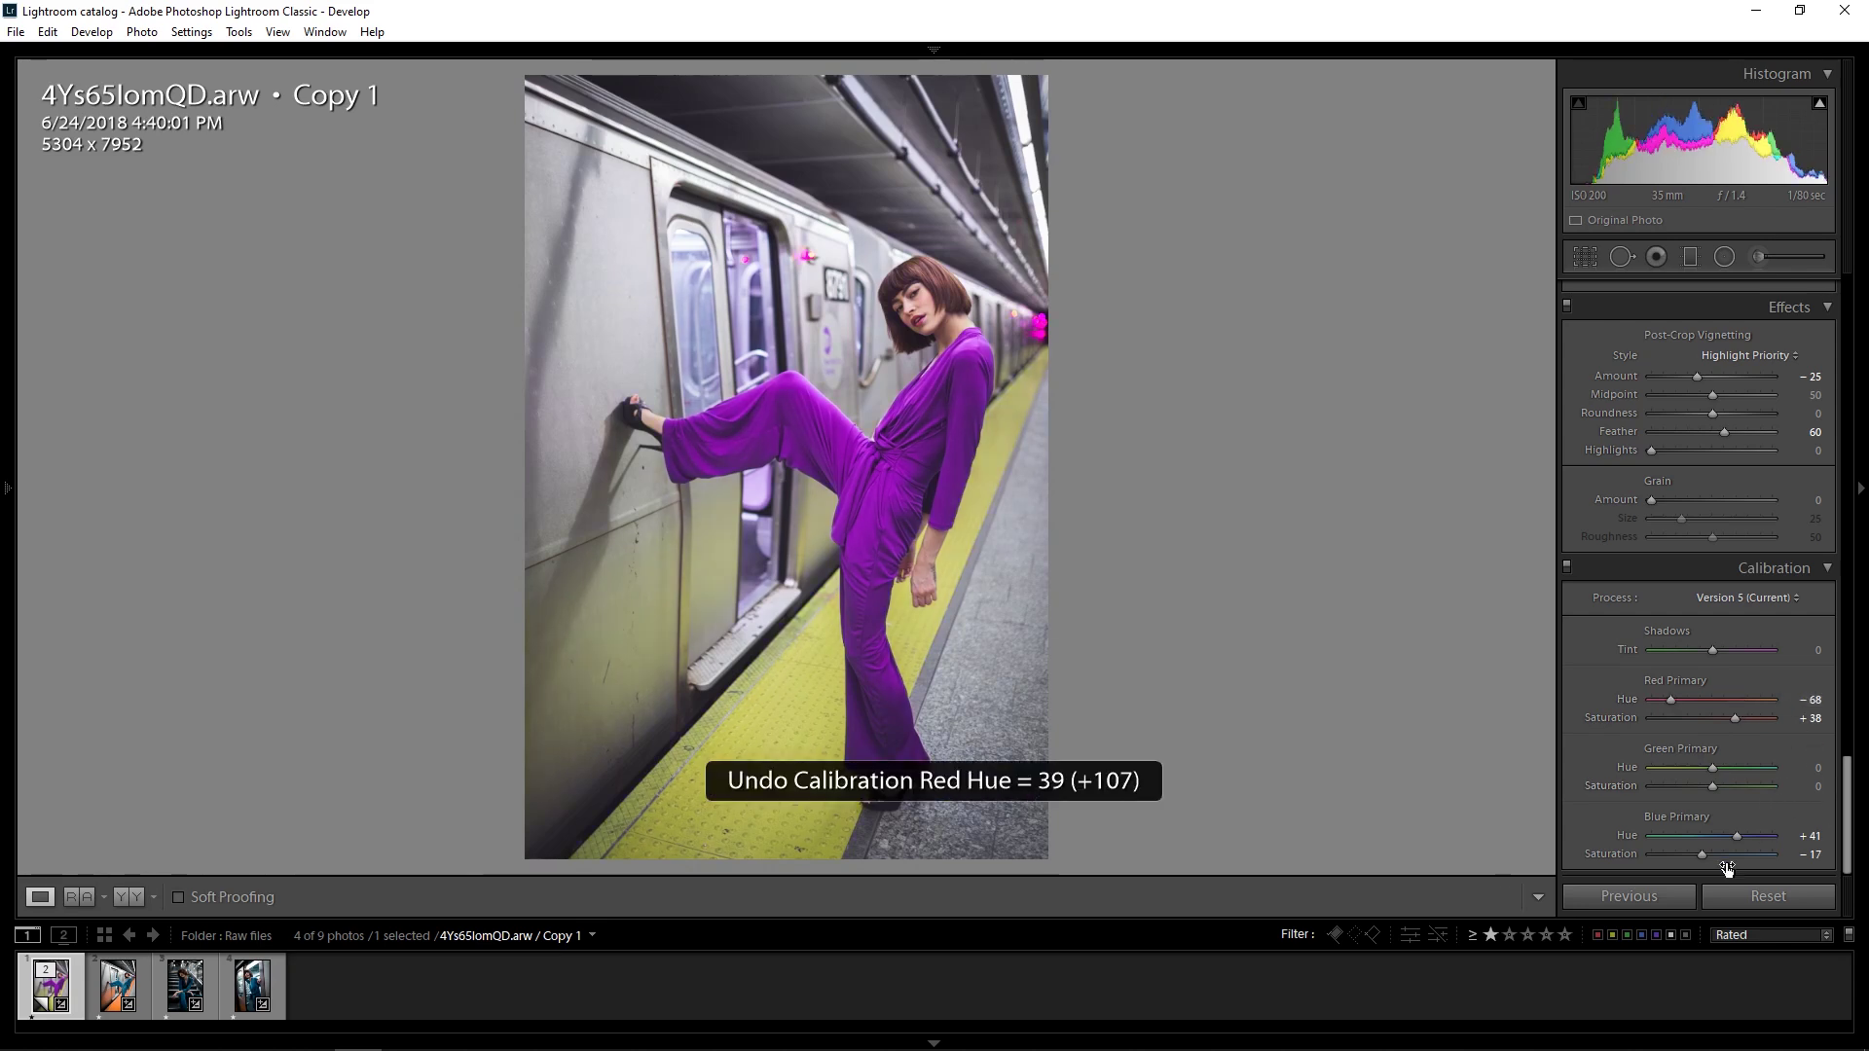
pyautogui.doubleClick(1713, 833)
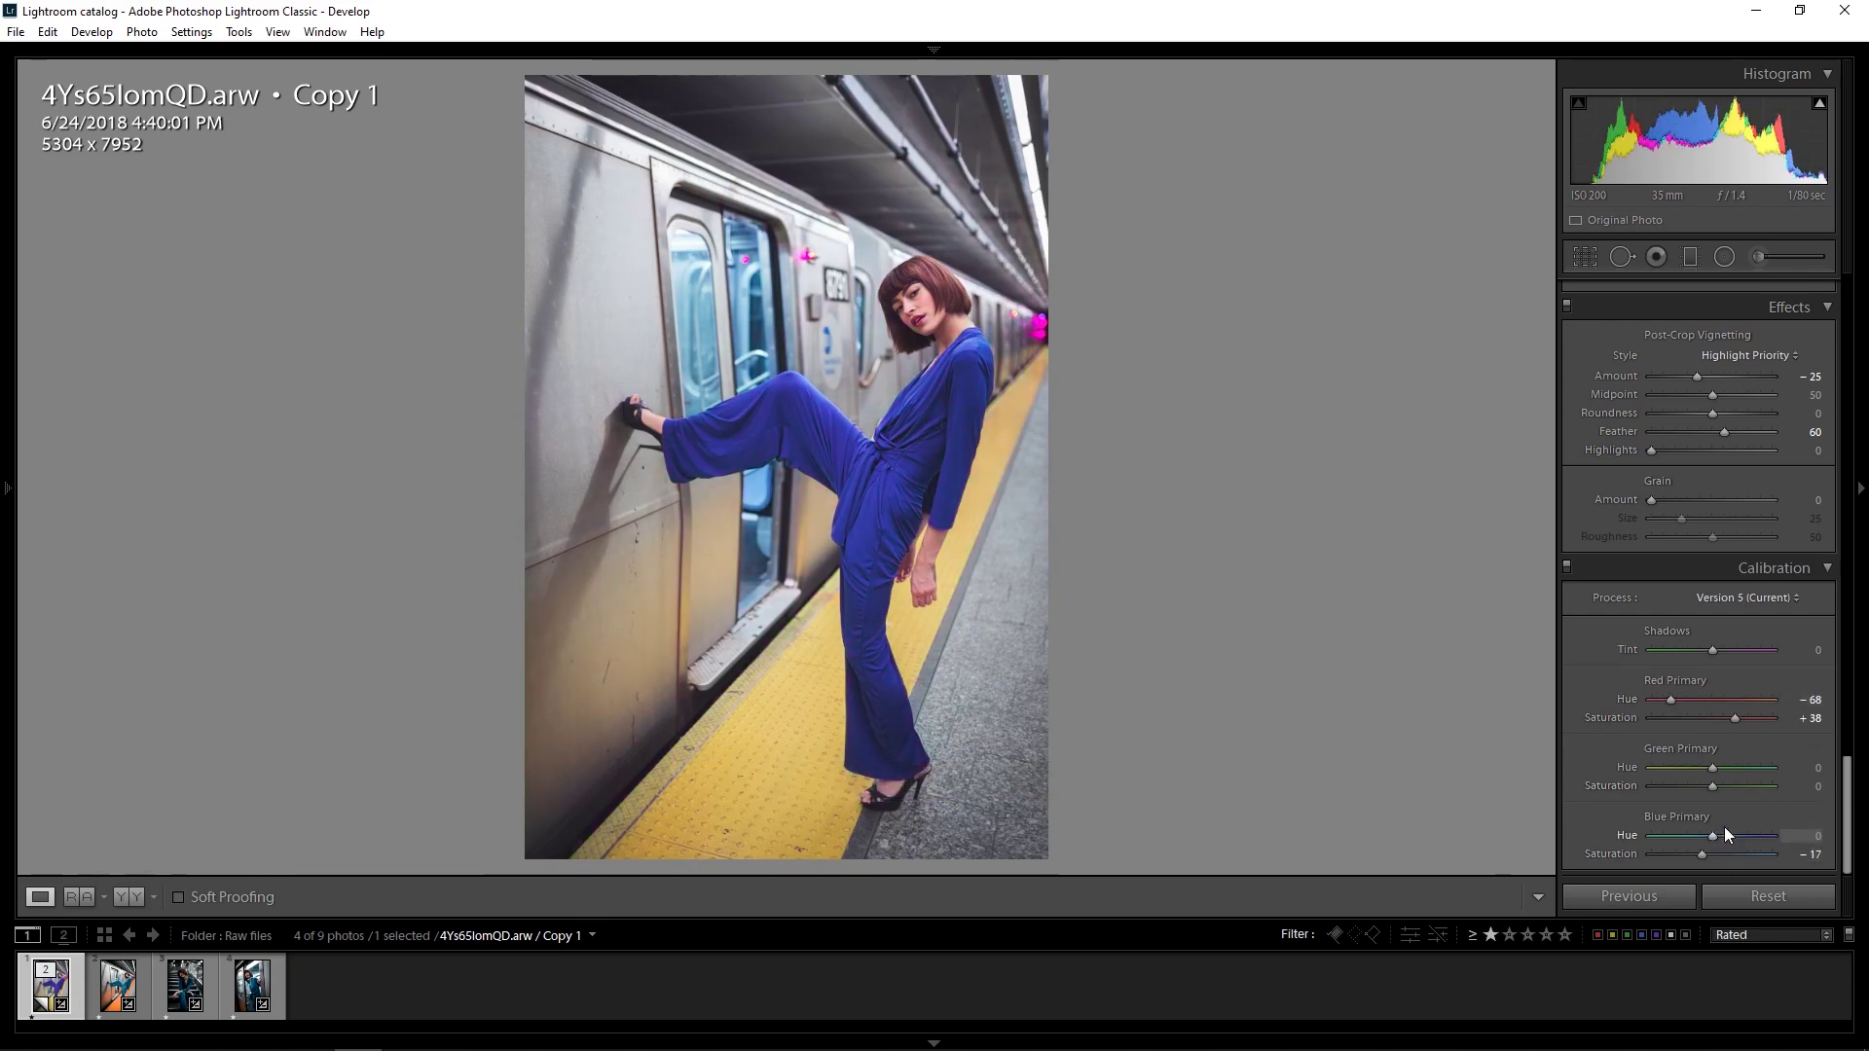
pyautogui.hotkey('ctrl', 'z')
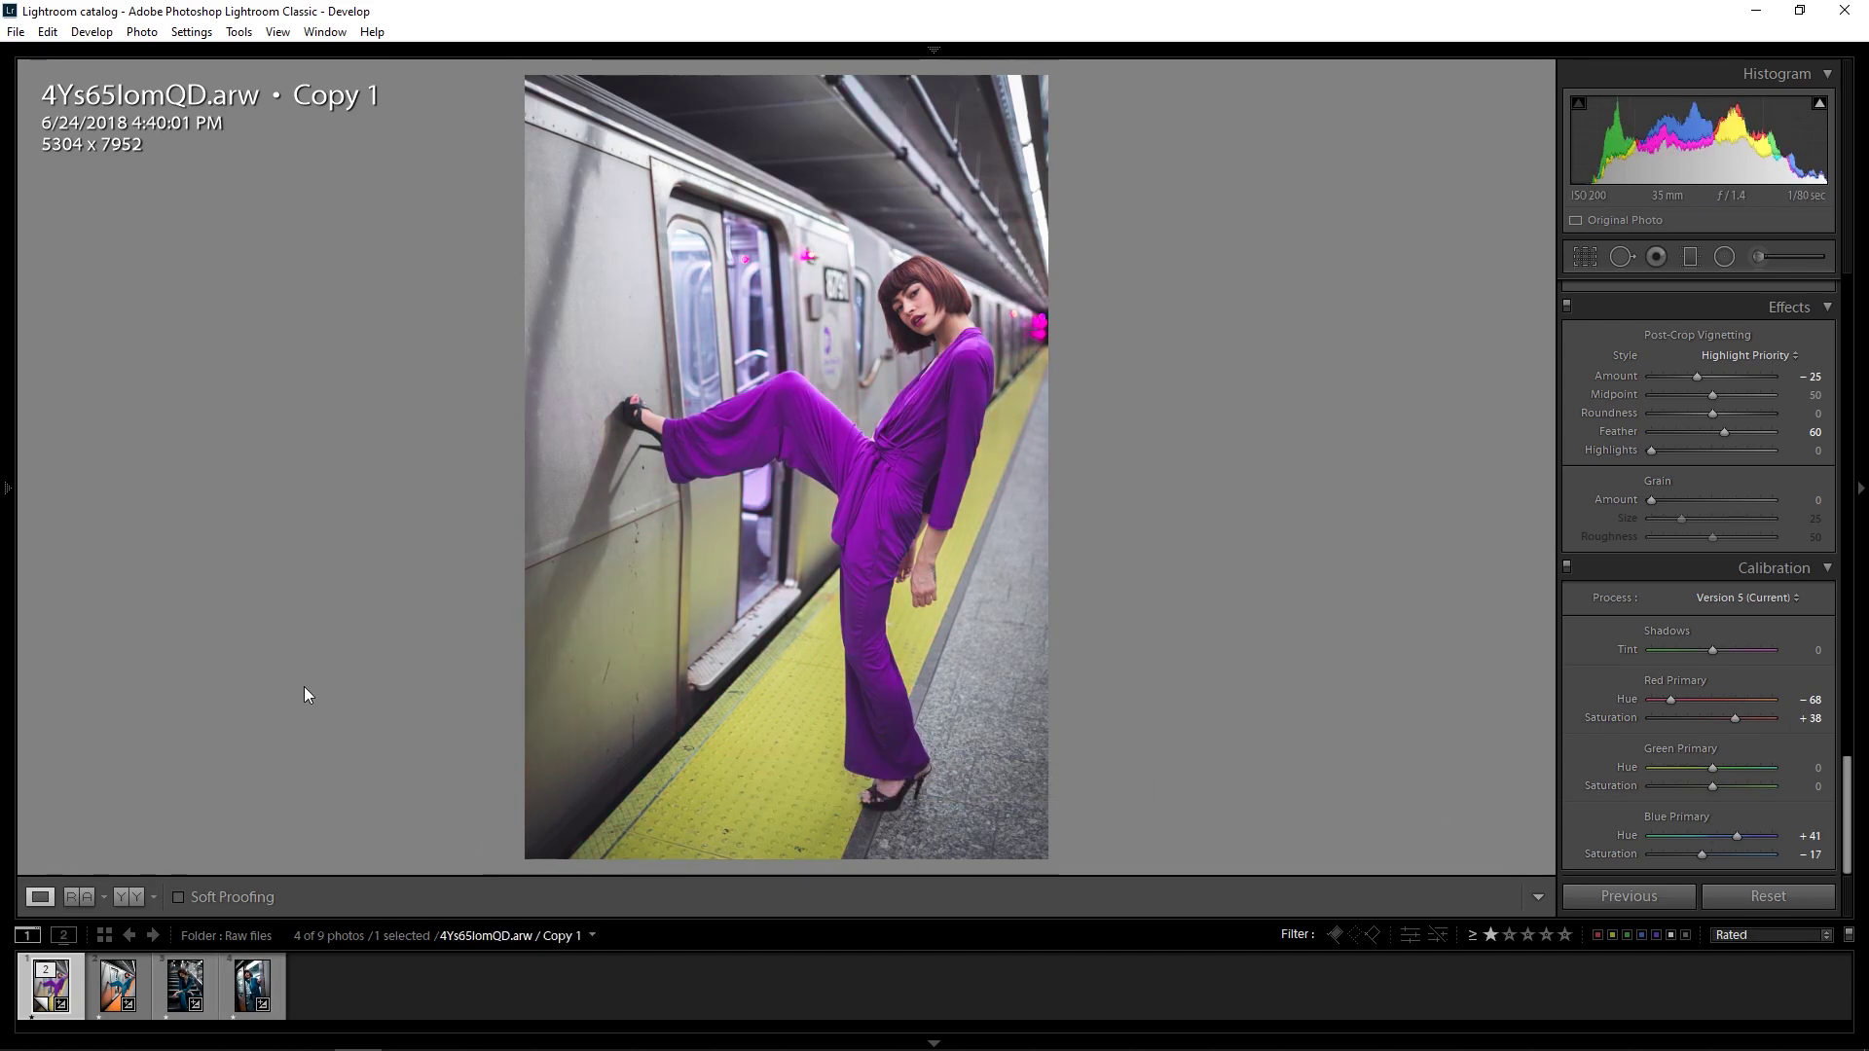
# Step: Save the virtual copy's settings as a develop preset named "Purple mood"
pyautogui.moveTo(6, 697)
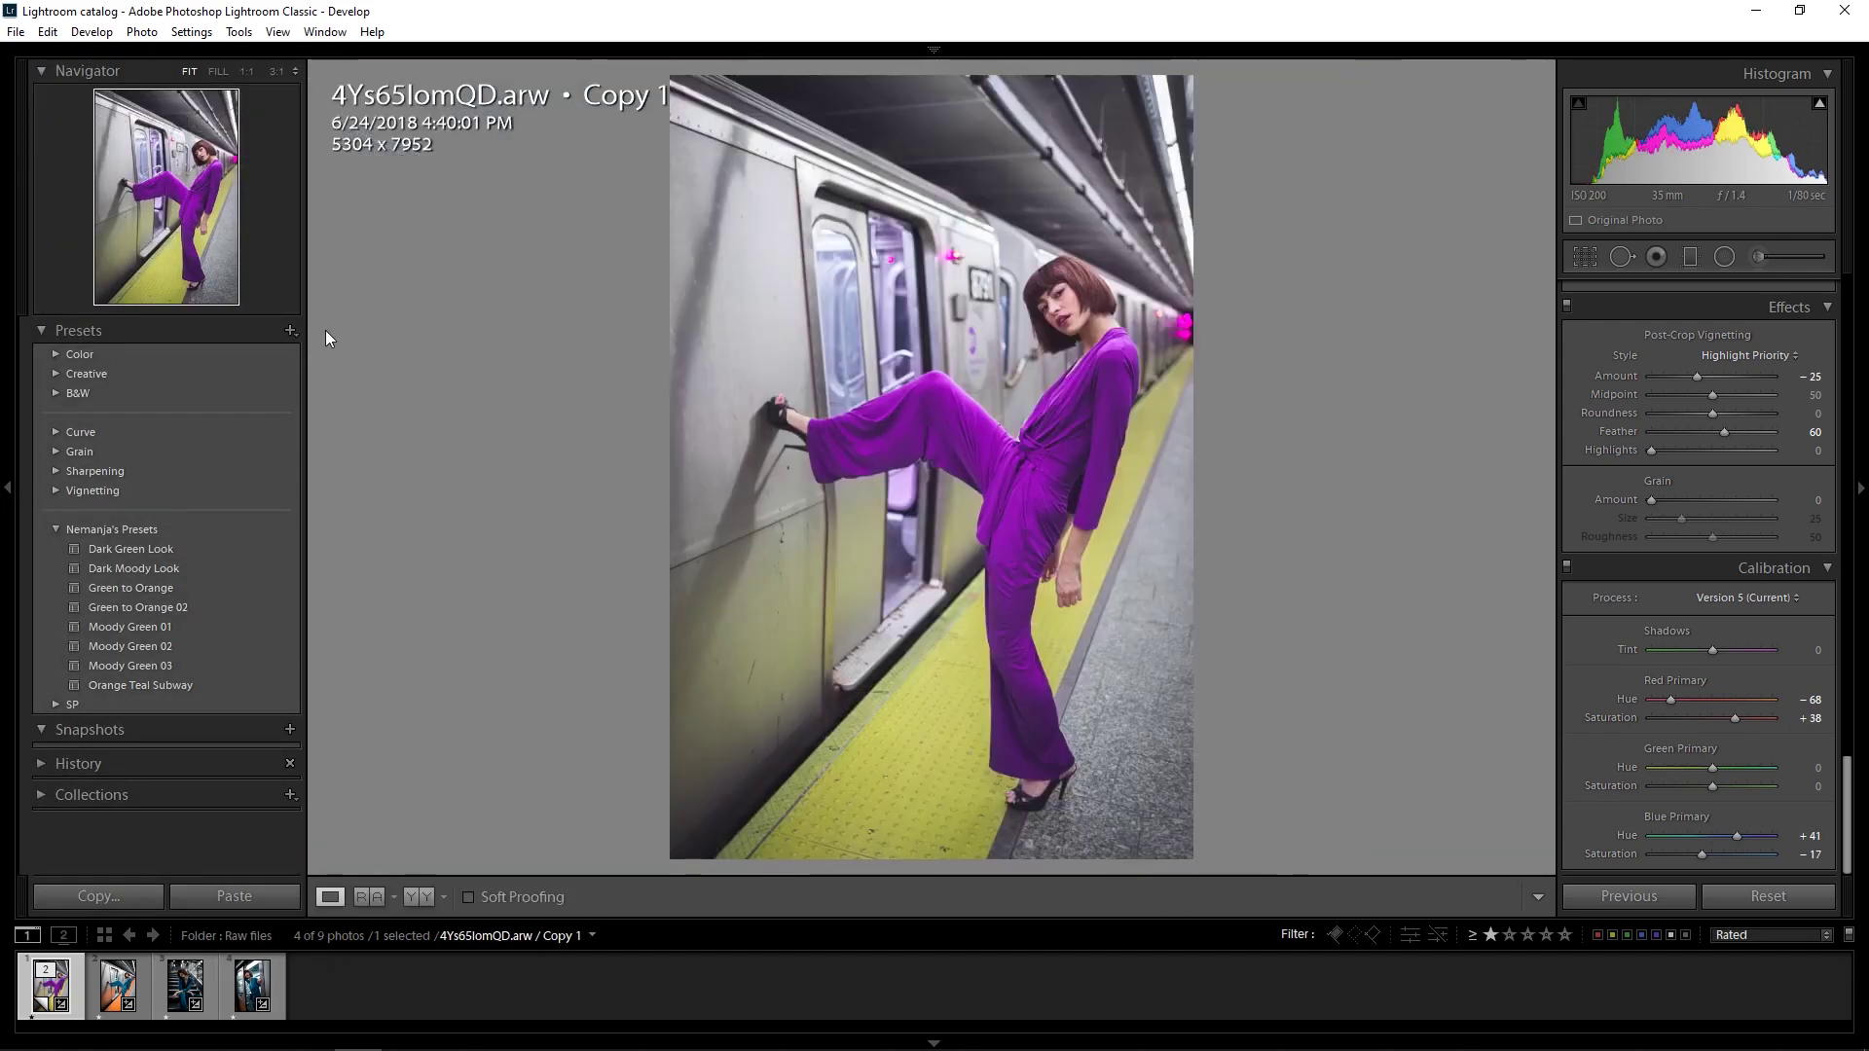
pyautogui.click(291, 331)
pyautogui.click(350, 354)
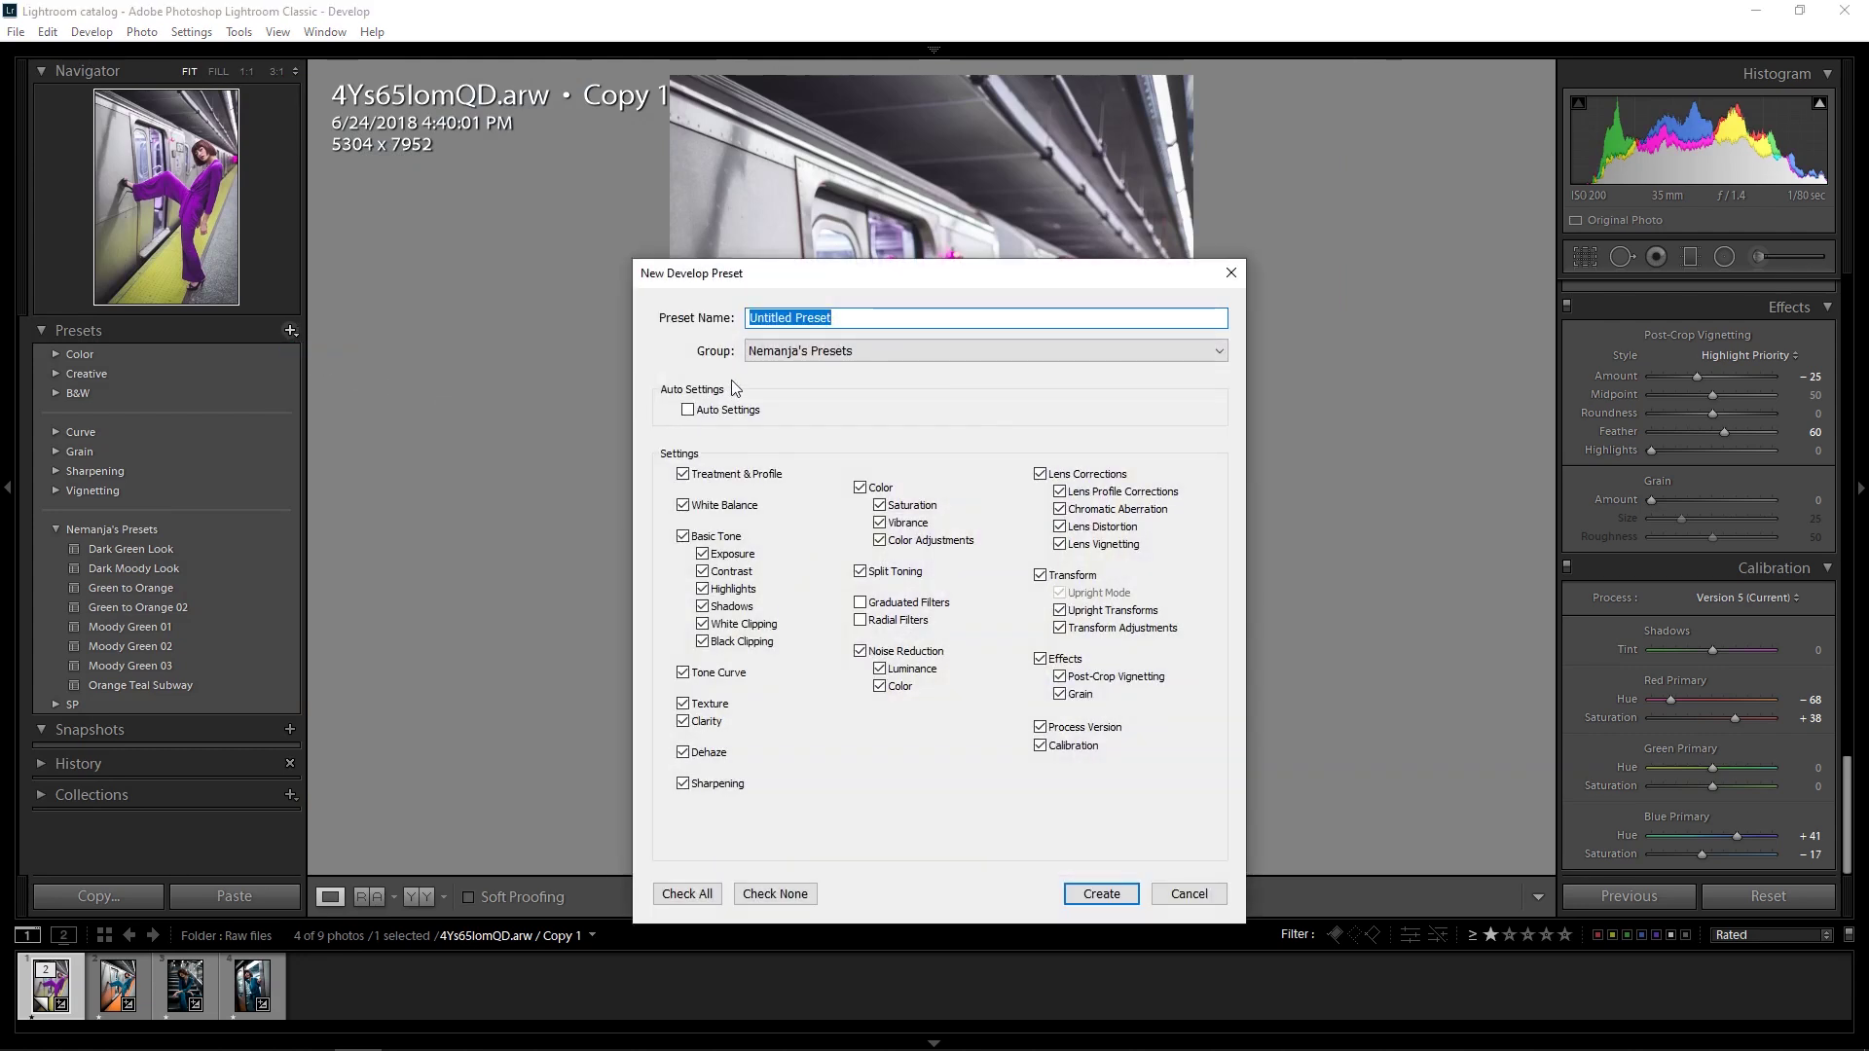
pyautogui.write('Purple mood')
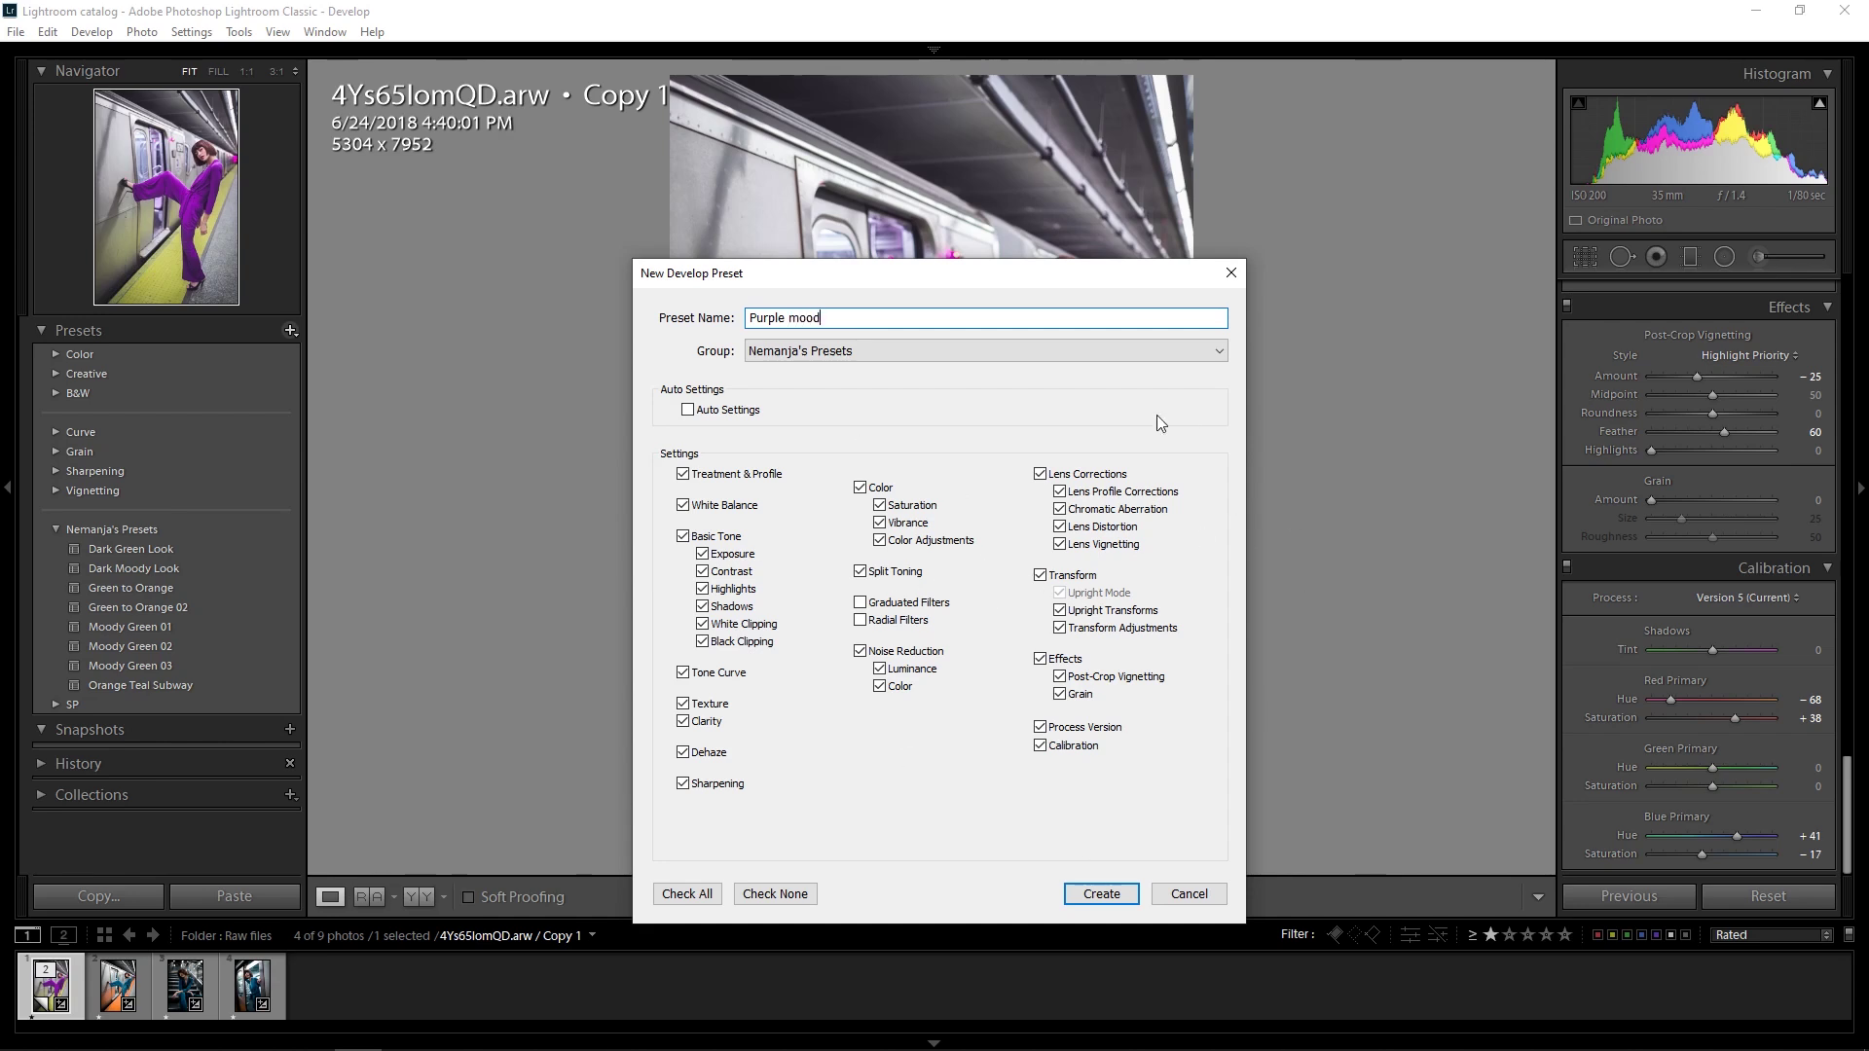
pyautogui.click(1101, 893)
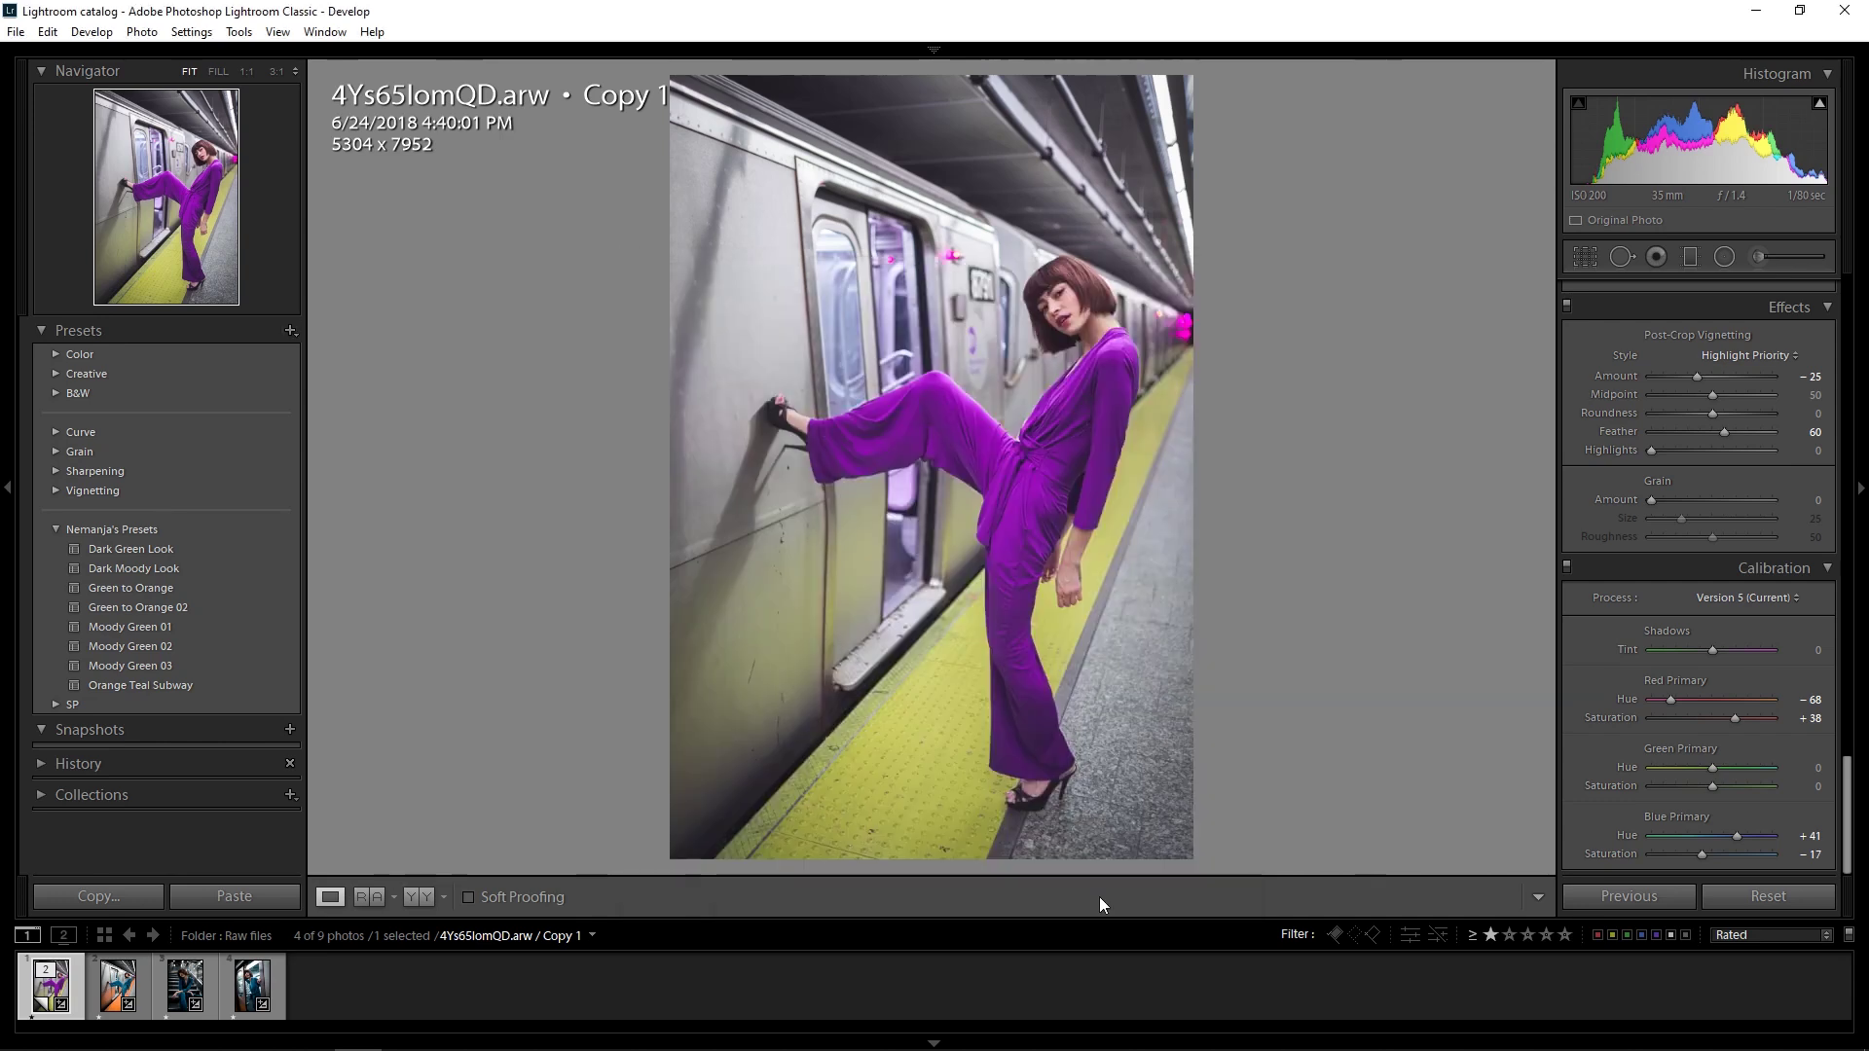
# Step: Apply the Purple mood preset to the portrait on the stairs and compare it with the unedited version
pyautogui.click(183, 991)
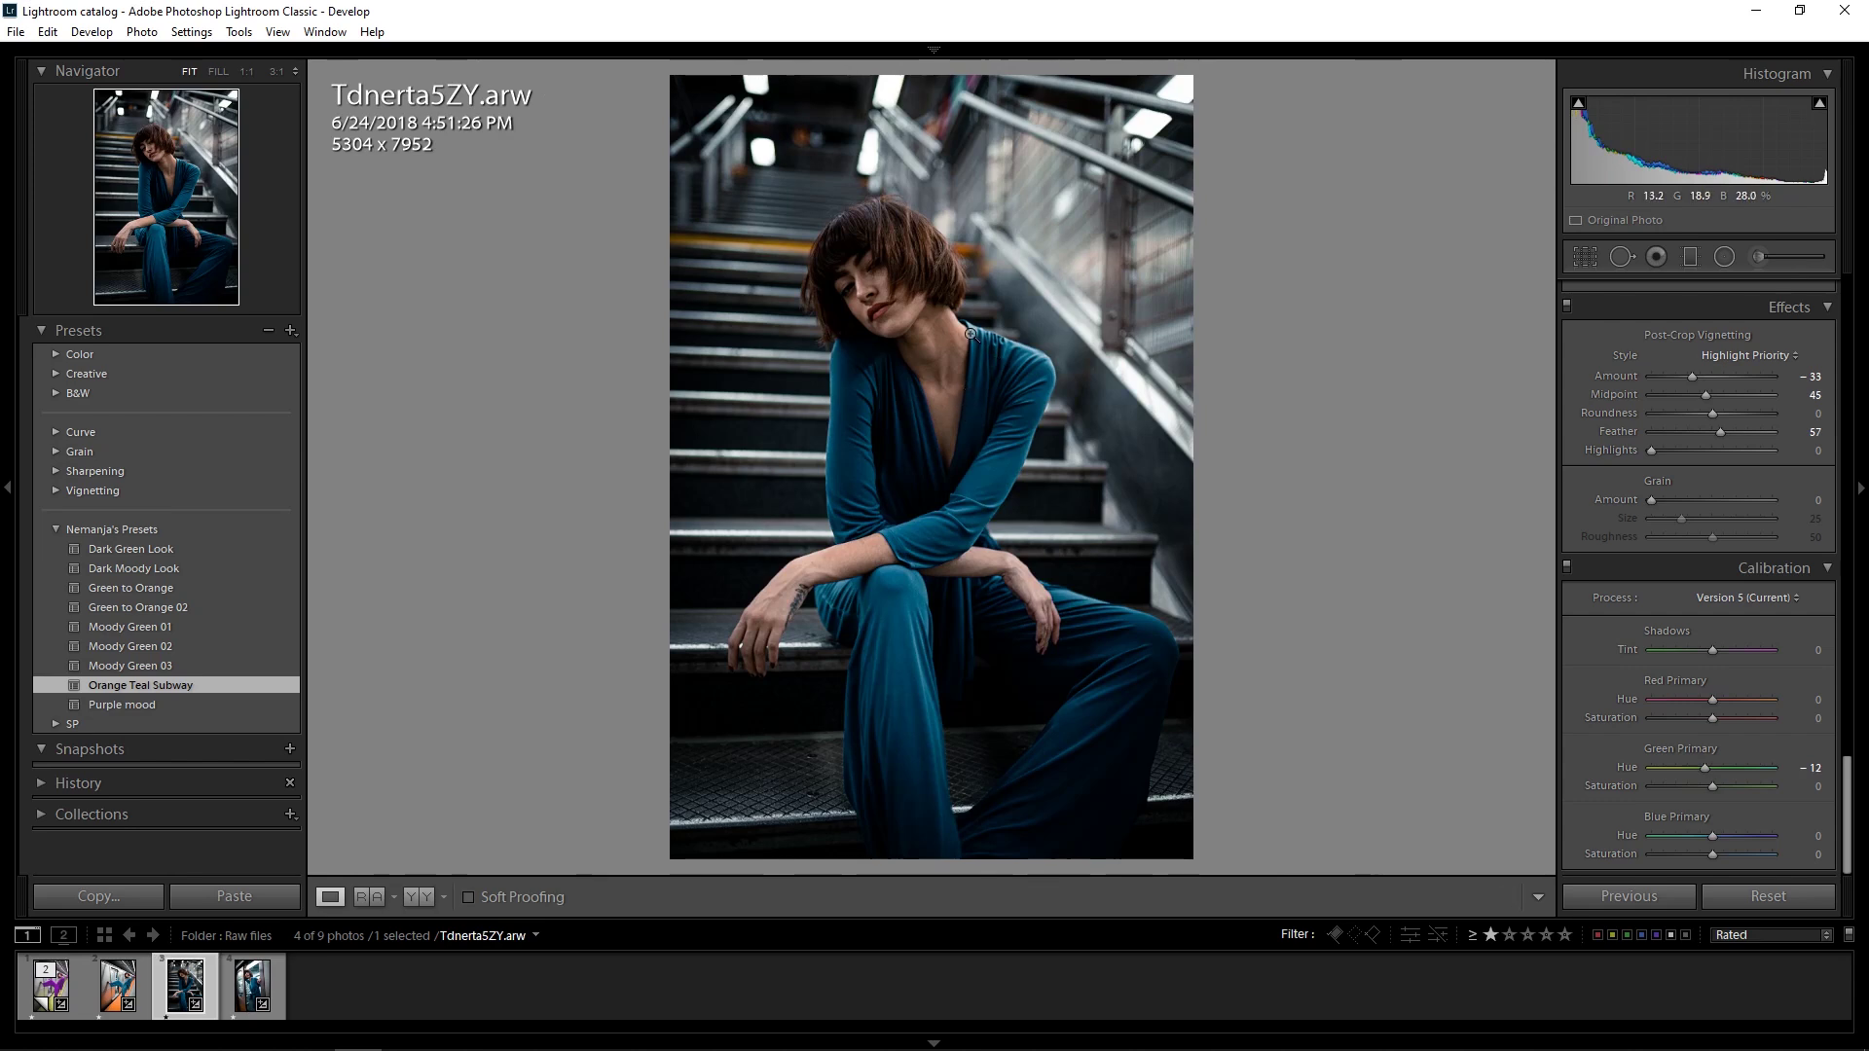
pyautogui.click(160, 703)
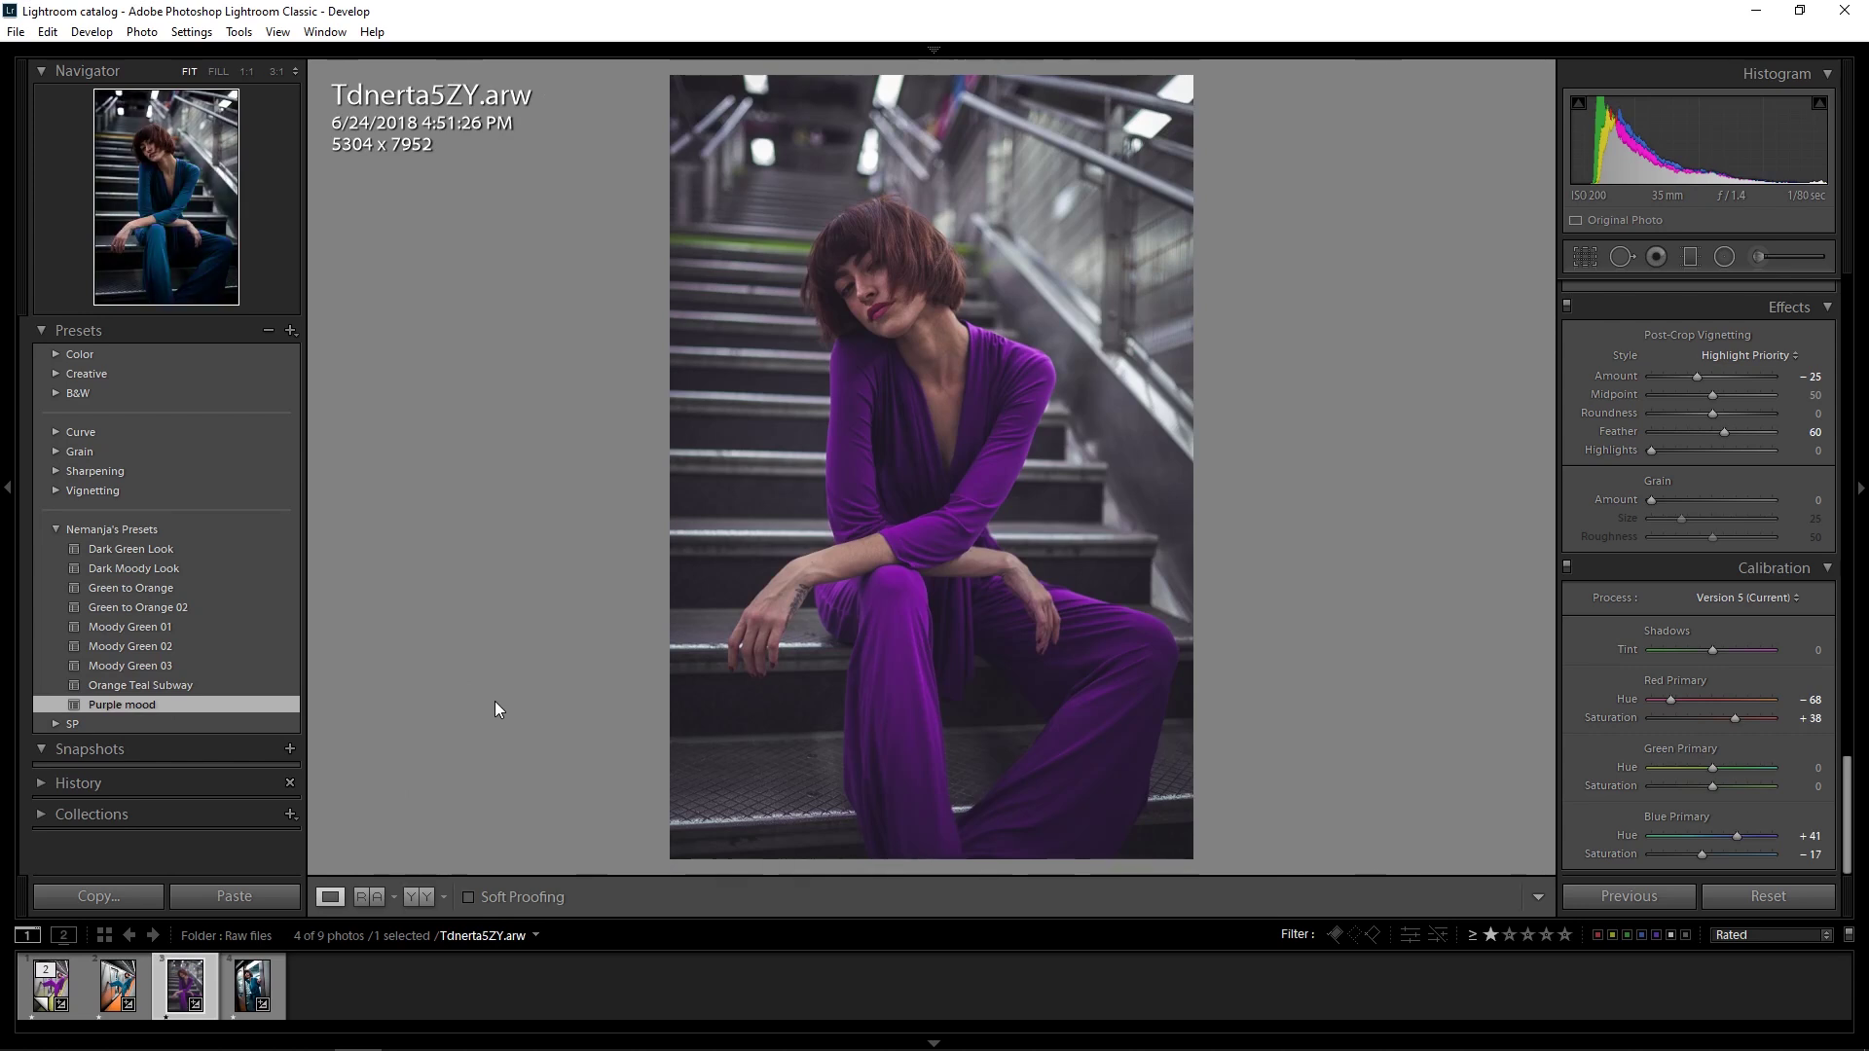
pyautogui.press('\\')
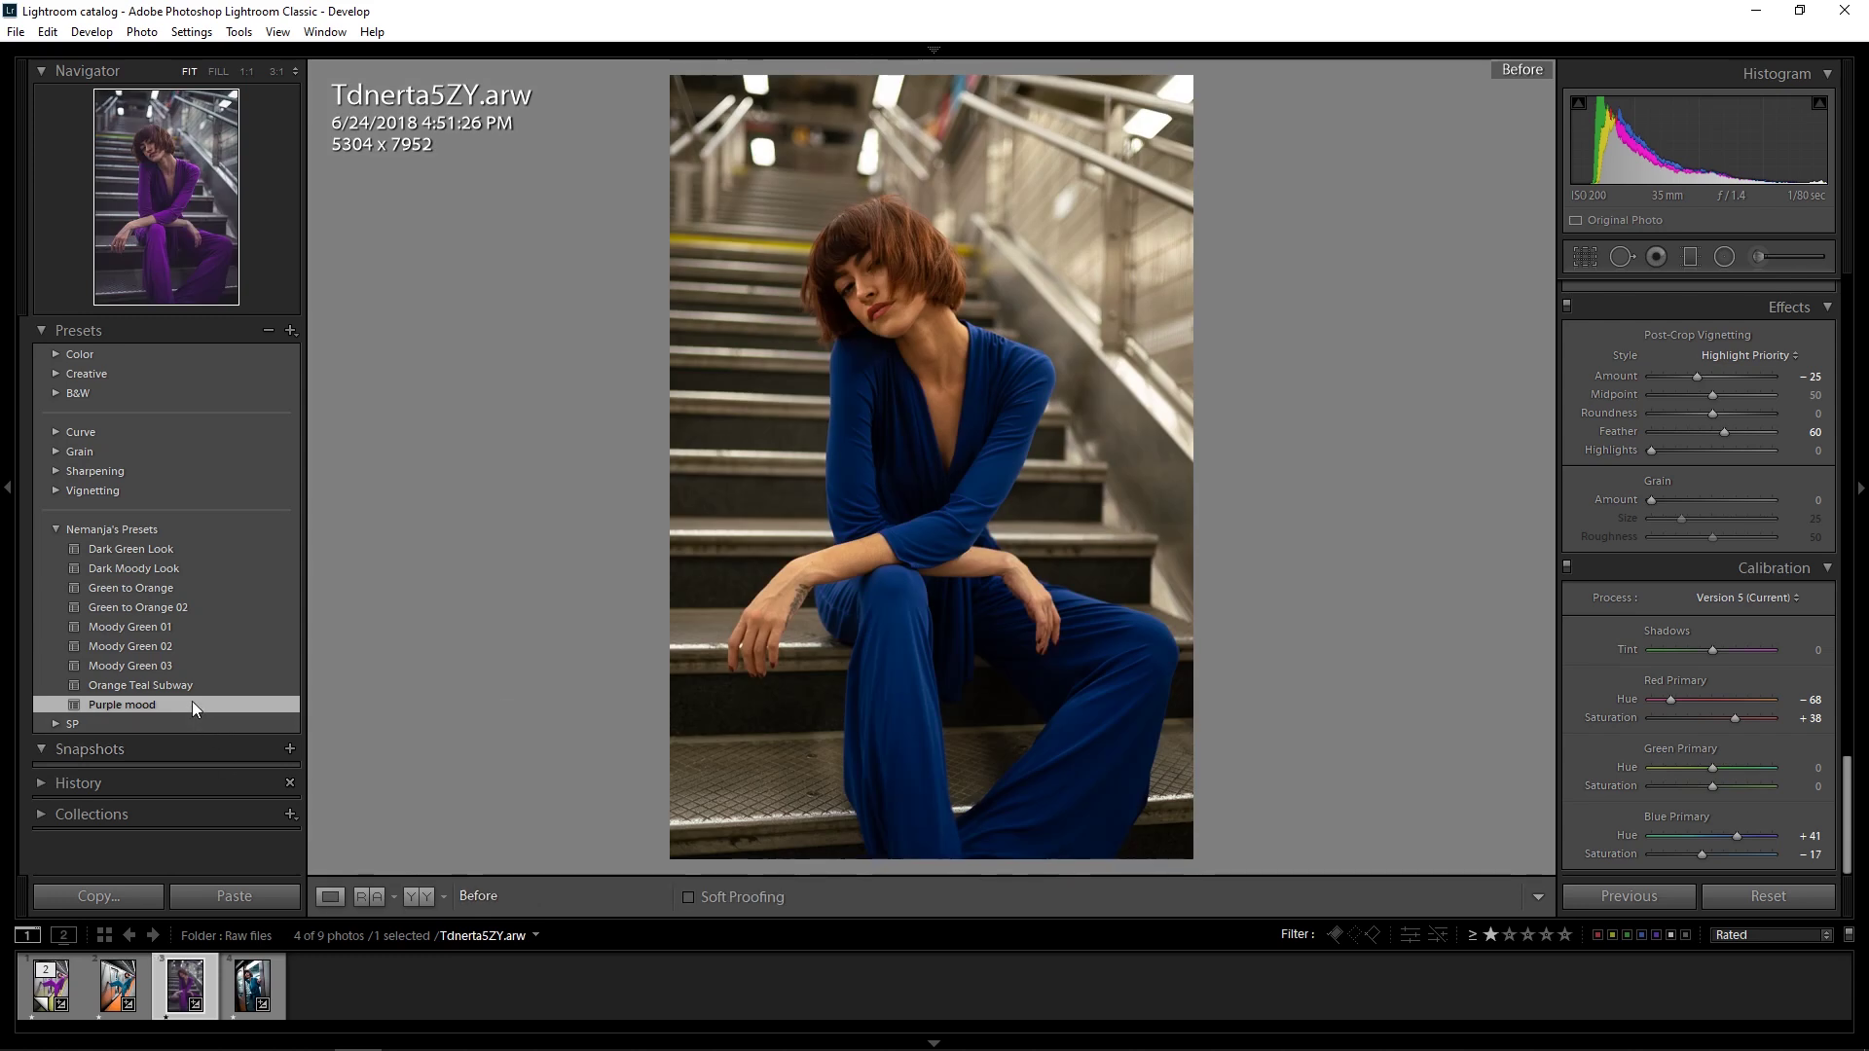
pyautogui.press('\\')
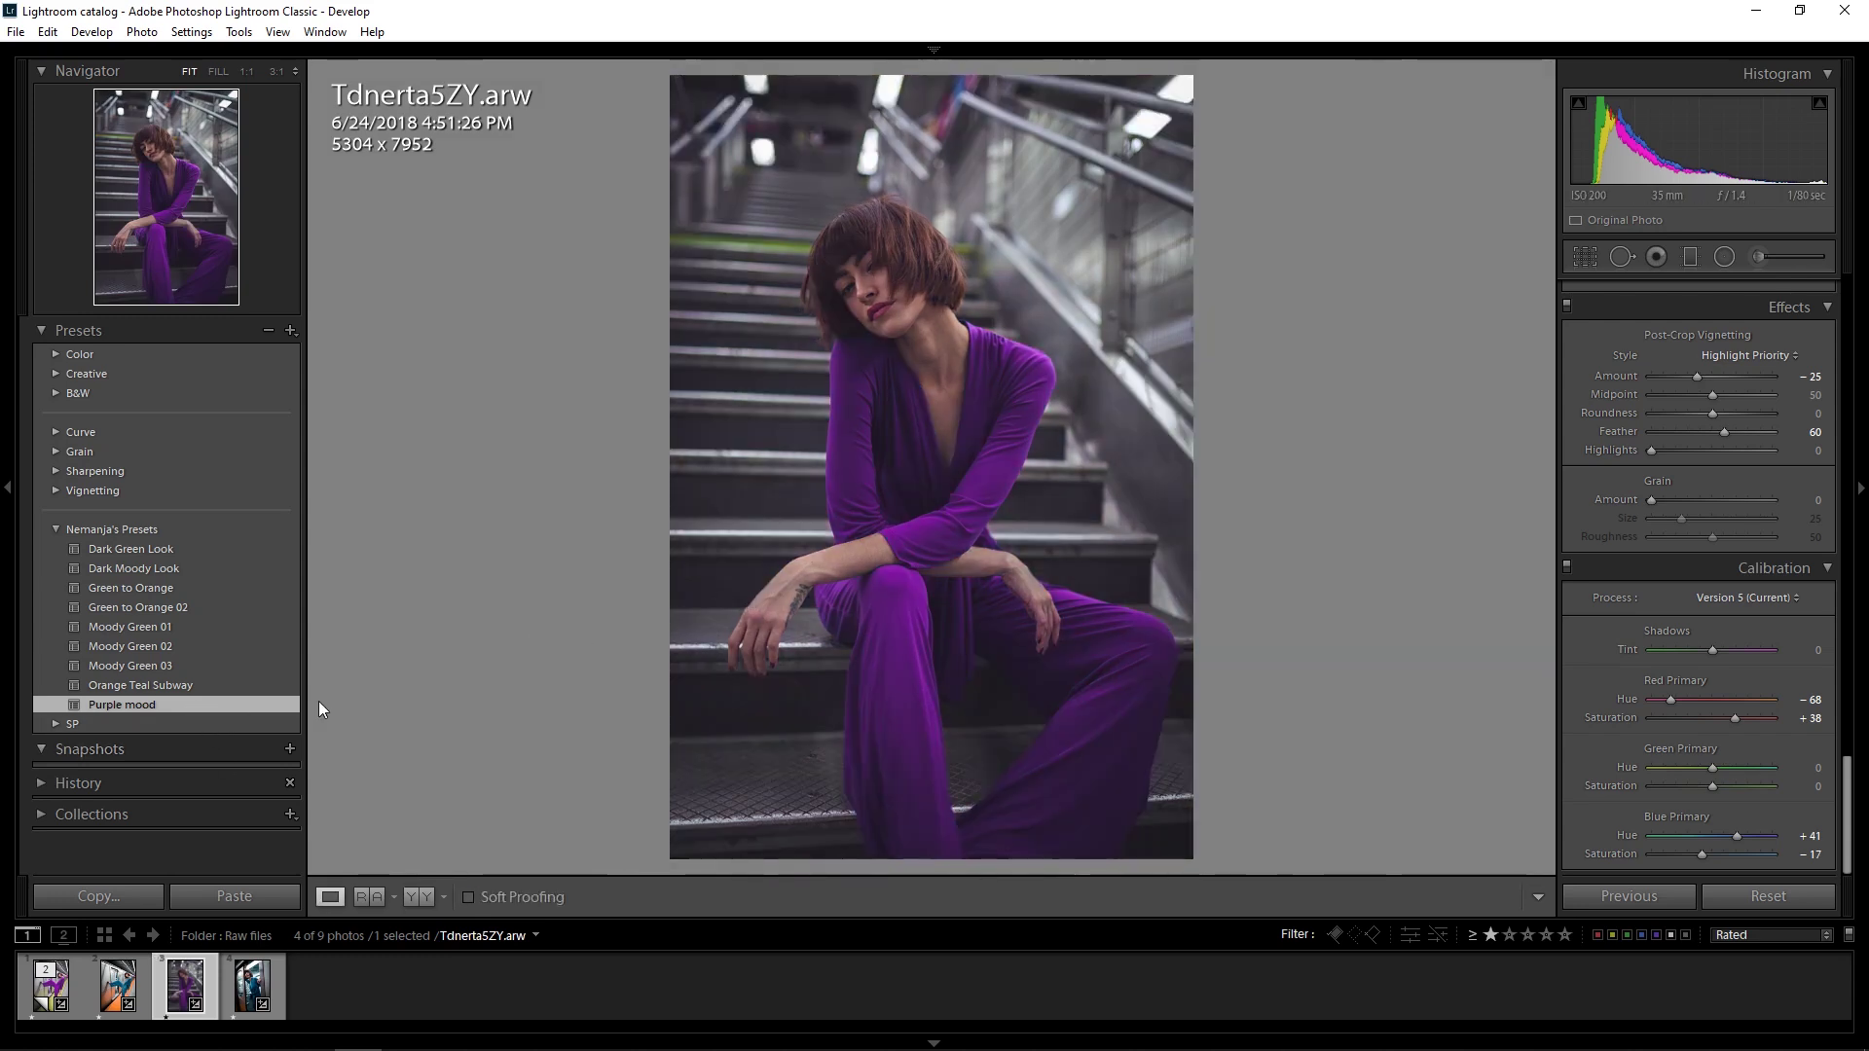
# Step: Apply the Orange Teal Subway preset to the stairs portrait and toggle the before view to compare
pyautogui.click(163, 690)
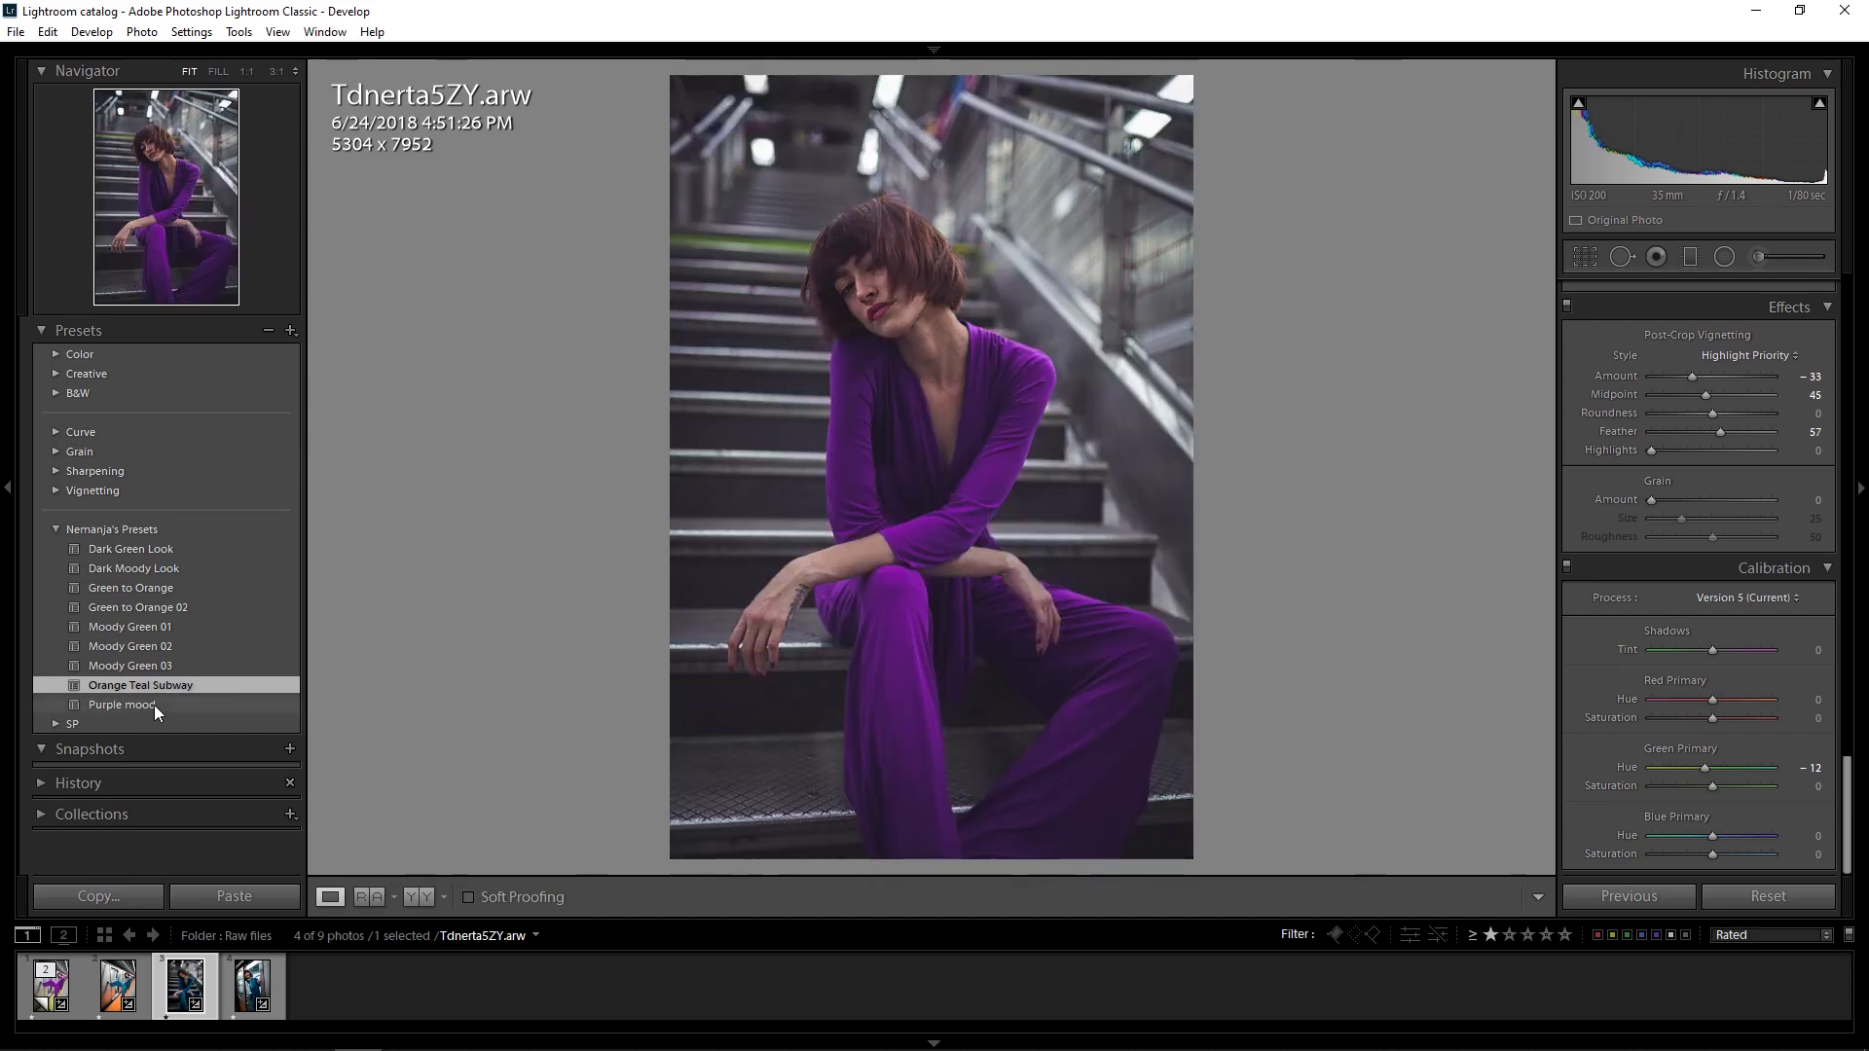
pyautogui.press('\\')
pyautogui.press('\\')
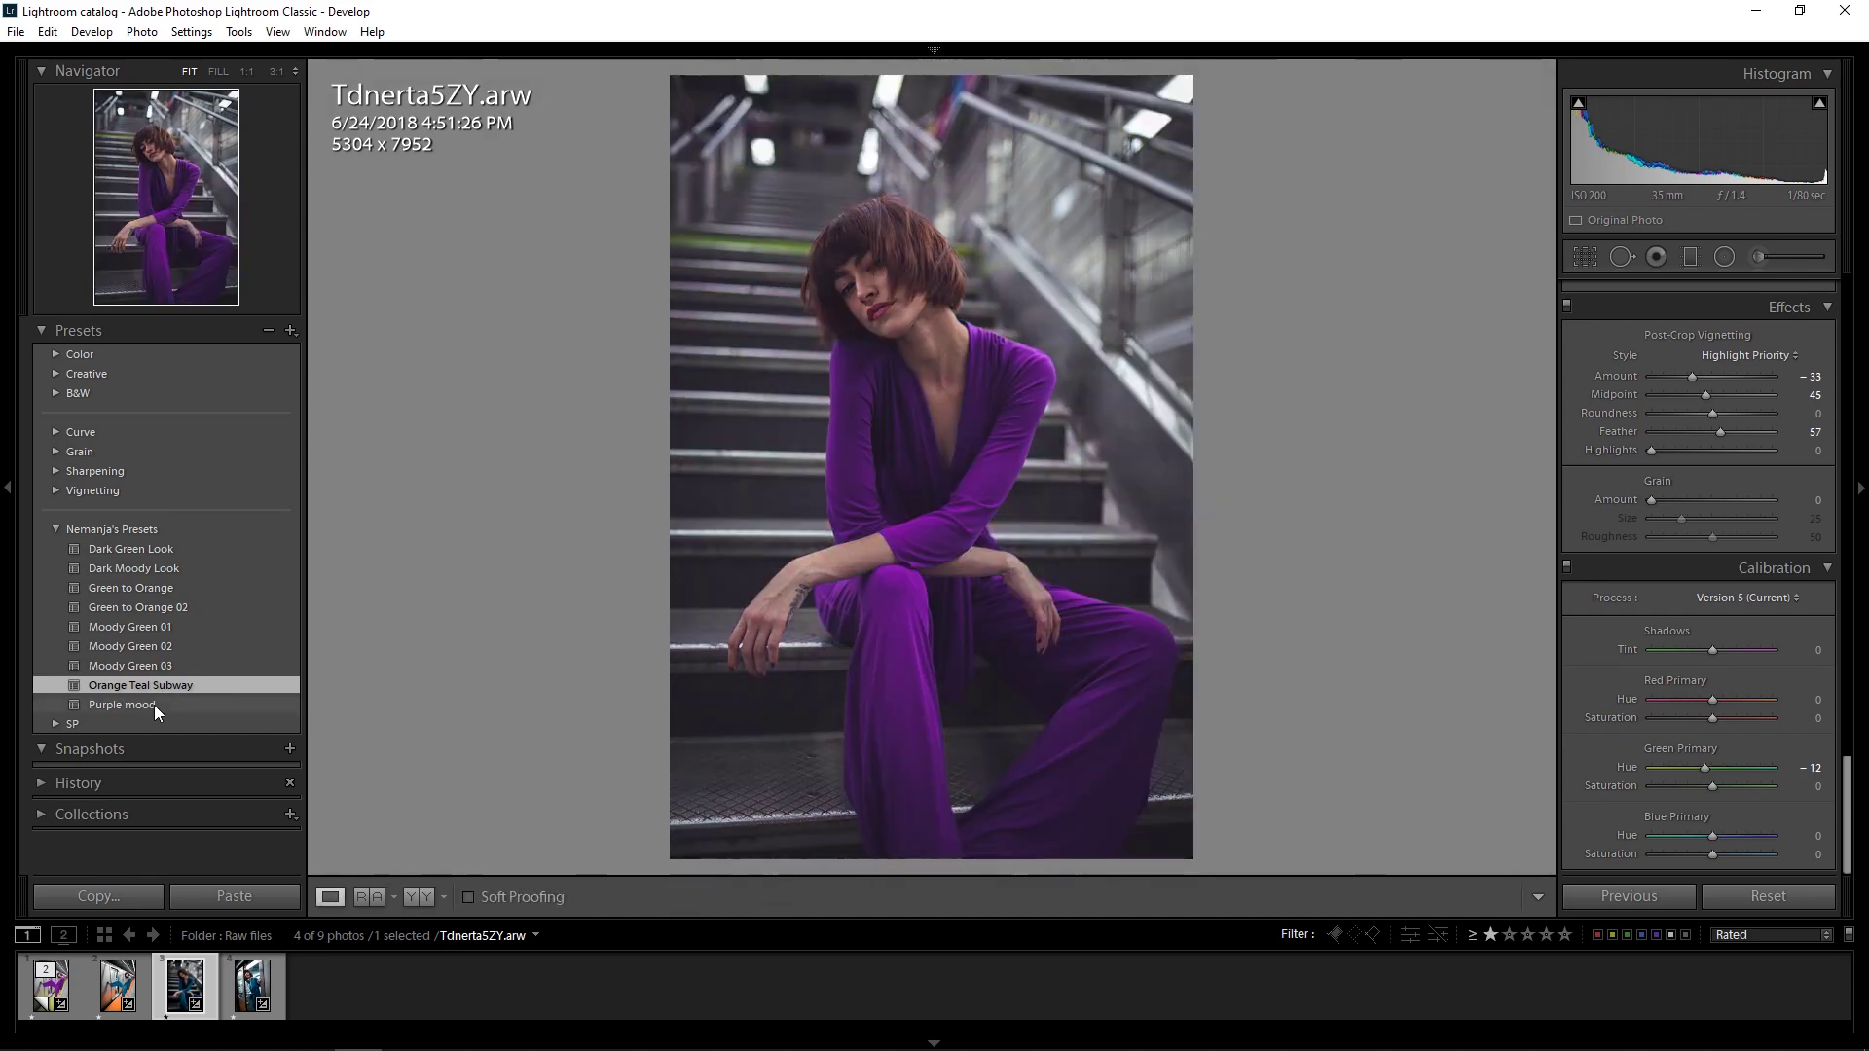